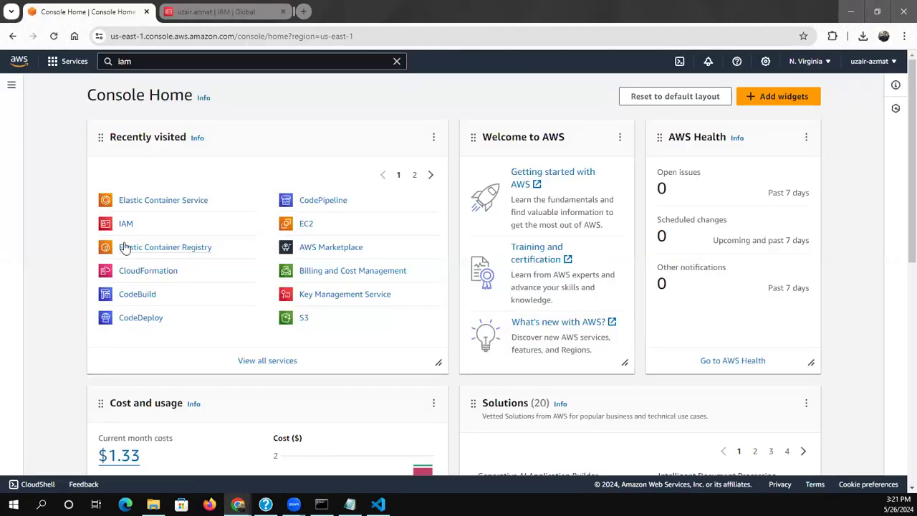
Search the AWS services for ec2 and open the EC2 service in a separate browser tab
{"action": "left_click", "coordinate": [162, 61]}
{"action": "key", "text": "BackSpace"}
{"action": "type", "text": "ec2"}
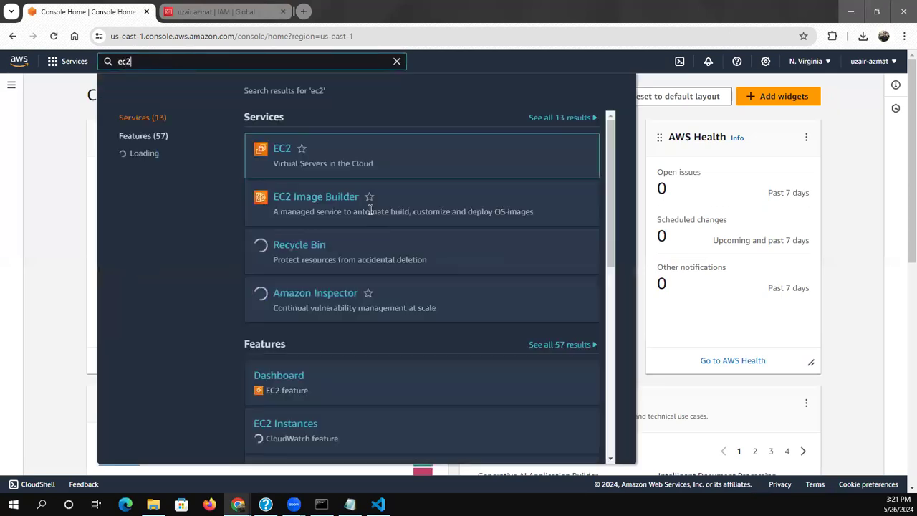
{"action": "right_click", "coordinate": [276, 152]}
{"action": "left_click", "coordinate": [308, 159]}
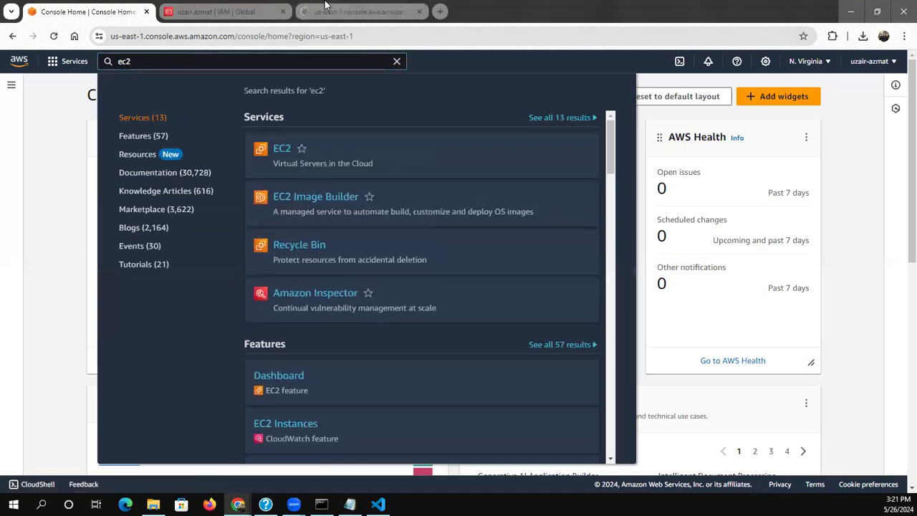
{"action": "left_click", "coordinate": [324, 6]}
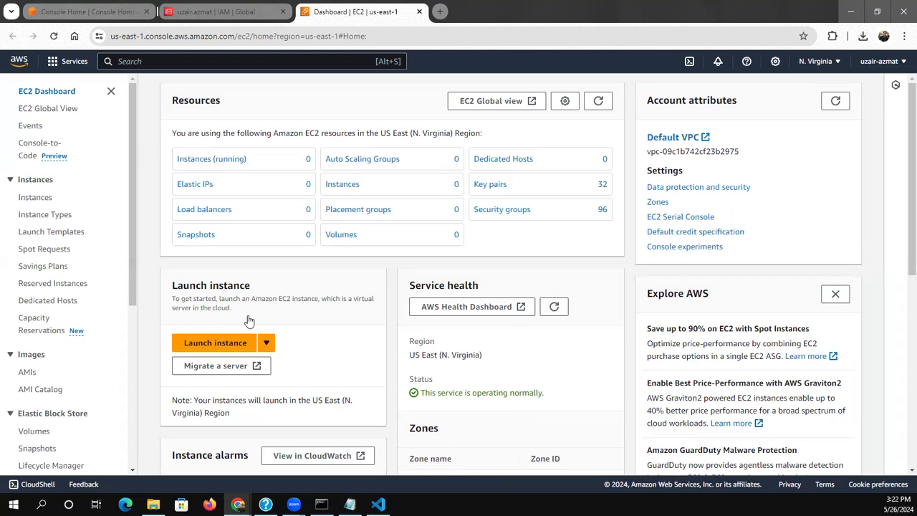
Go to the EC2 target groups and start creating a target group
{"action": "left_click_drag", "start_coordinate": [129, 304], "coordinate": [116, 426]}
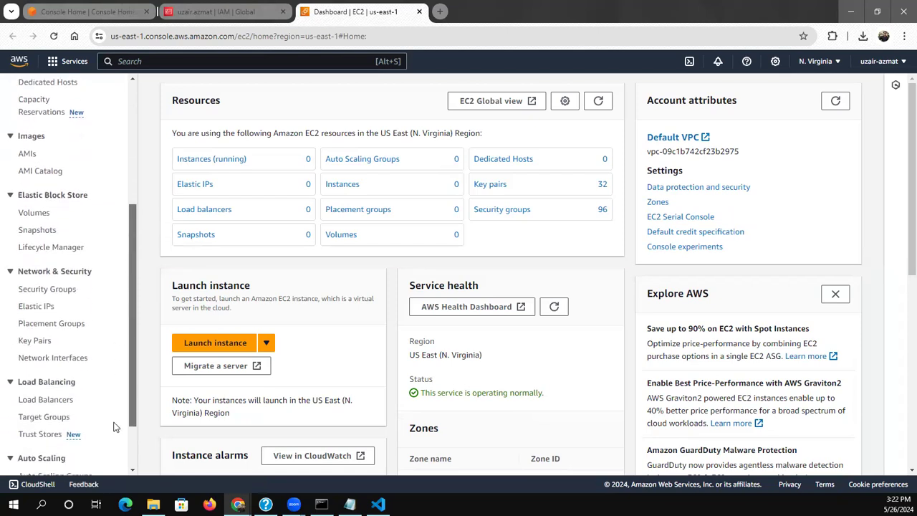
{"action": "left_click", "coordinate": [47, 419]}
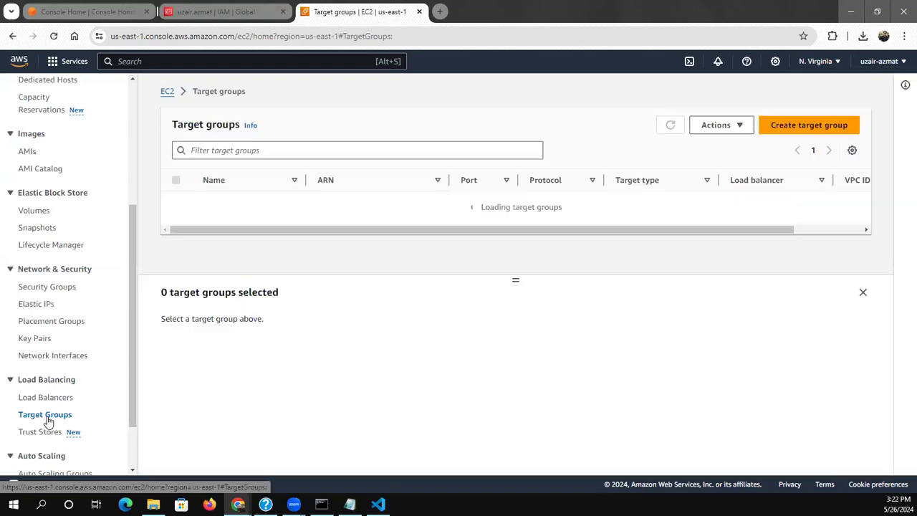
{"action": "left_click", "coordinate": [798, 124]}
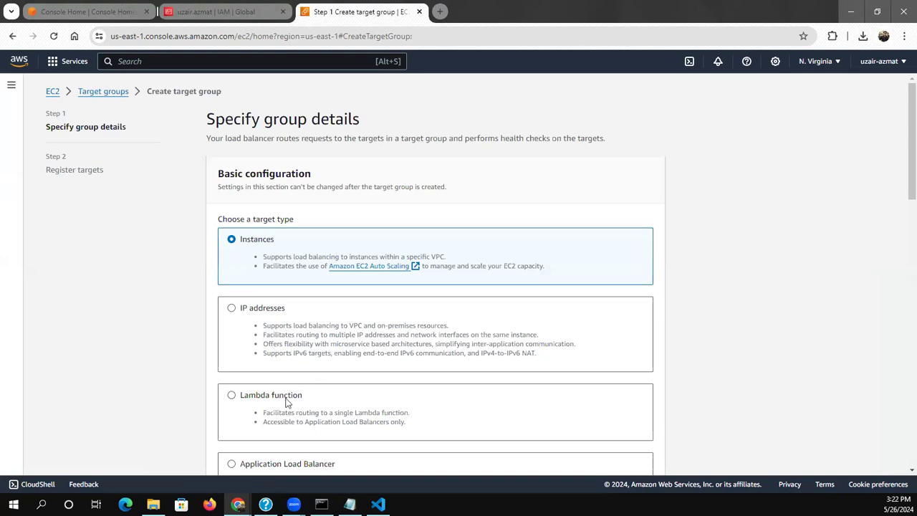
Set the target type to IP addresses and name the target group ecs-demo
{"action": "left_click_drag", "start_coordinate": [908, 165], "coordinate": [908, 209]}
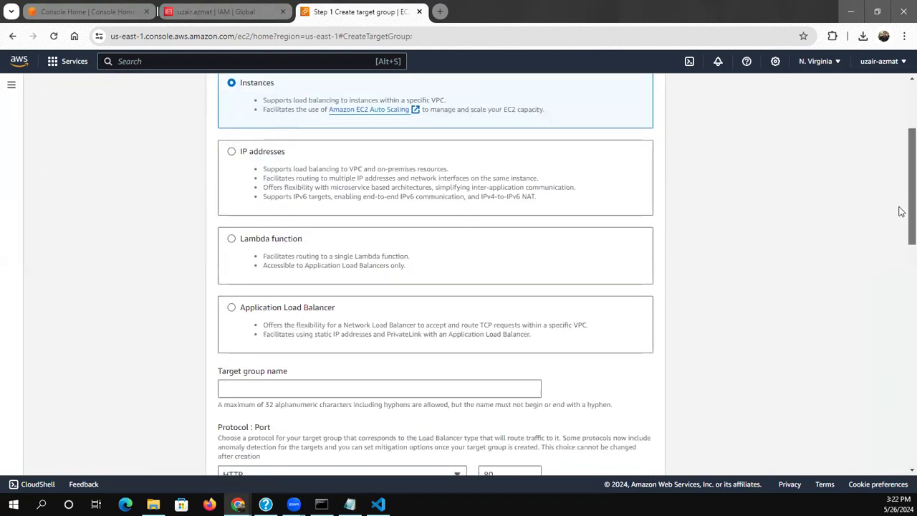
{"action": "left_click", "coordinate": [232, 153]}
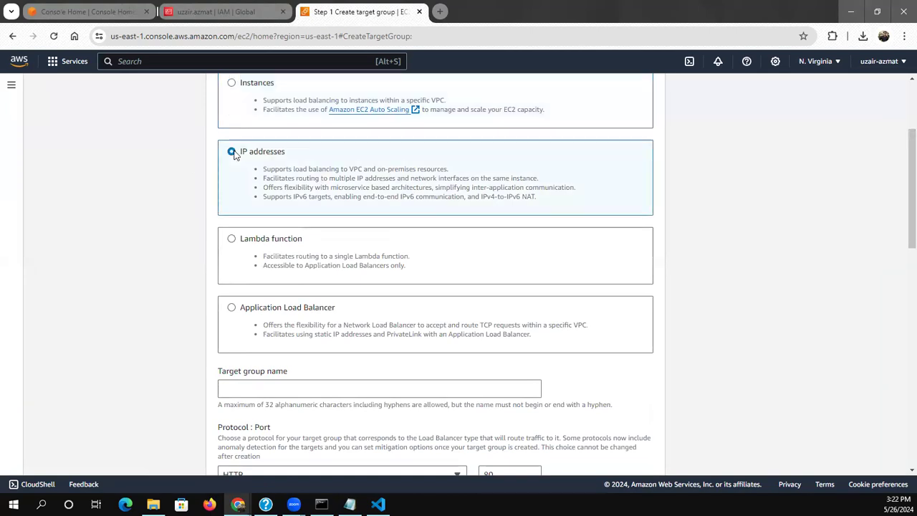
{"action": "left_click", "coordinate": [241, 381]}
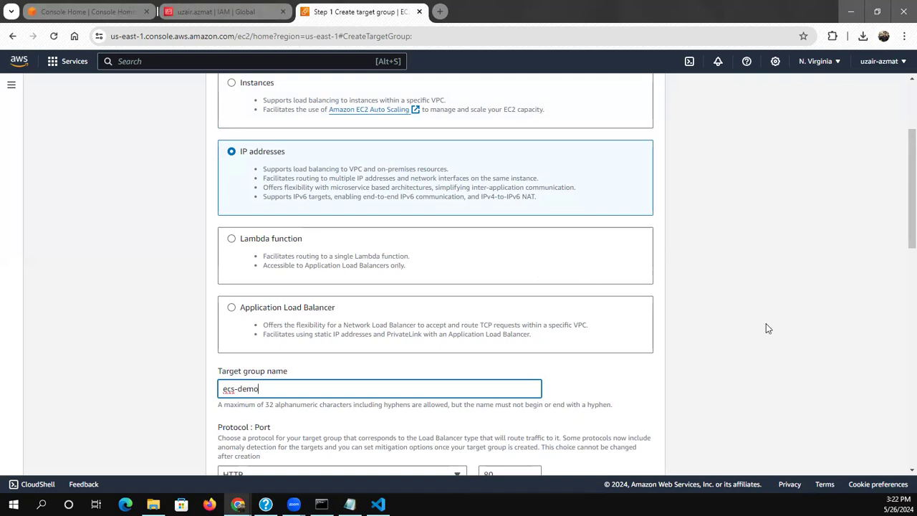
Expand the advanced health check settings, keep the default group details, and continue to target registration
{"action": "scroll", "coordinate": [294, 308], "scroll_direction": "down", "scroll_amount": 3}
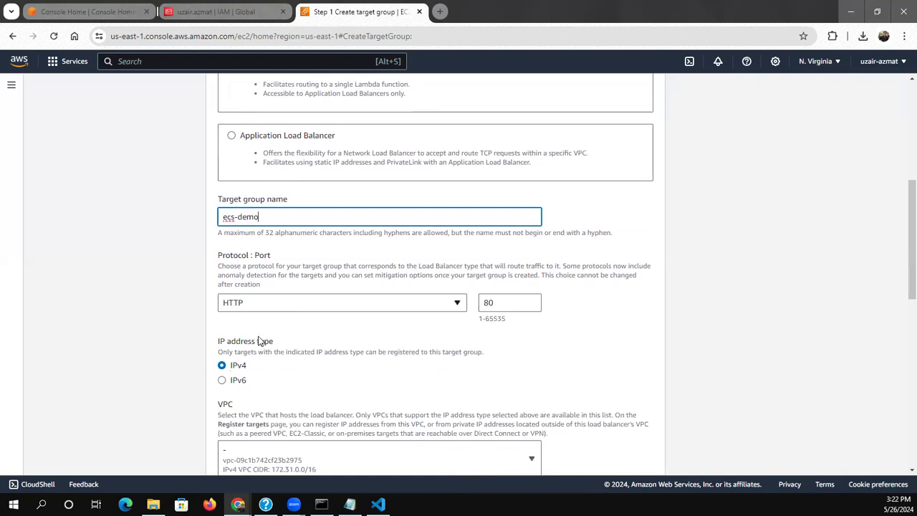
{"action": "scroll", "coordinate": [899, 344], "scroll_direction": "down", "scroll_amount": 4}
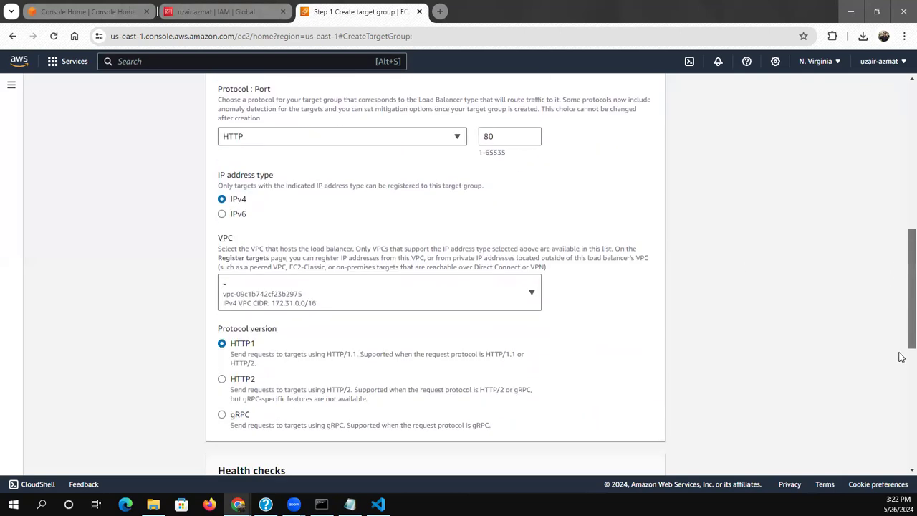
{"action": "scroll", "coordinate": [901, 357], "scroll_direction": "down", "scroll_amount": 4}
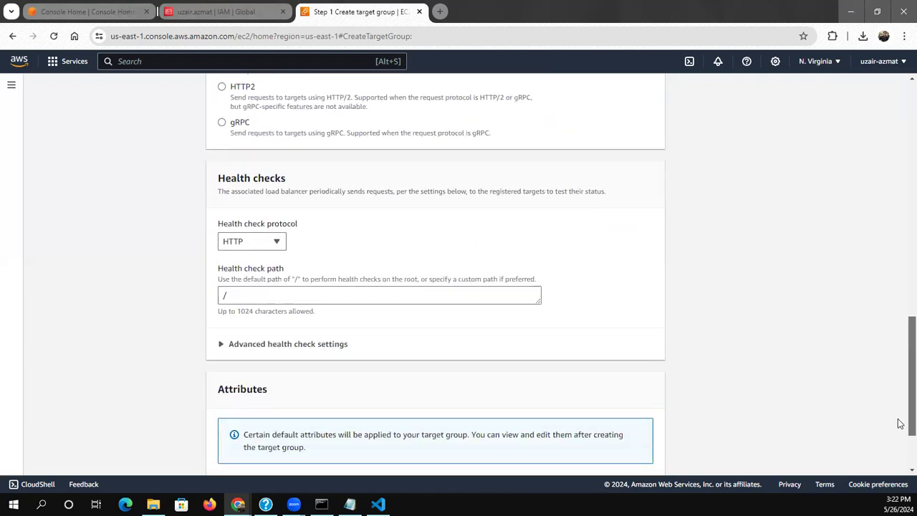
{"action": "left_click", "coordinate": [252, 344]}
{"action": "scroll", "coordinate": [902, 347], "scroll_direction": "down", "scroll_amount": 3}
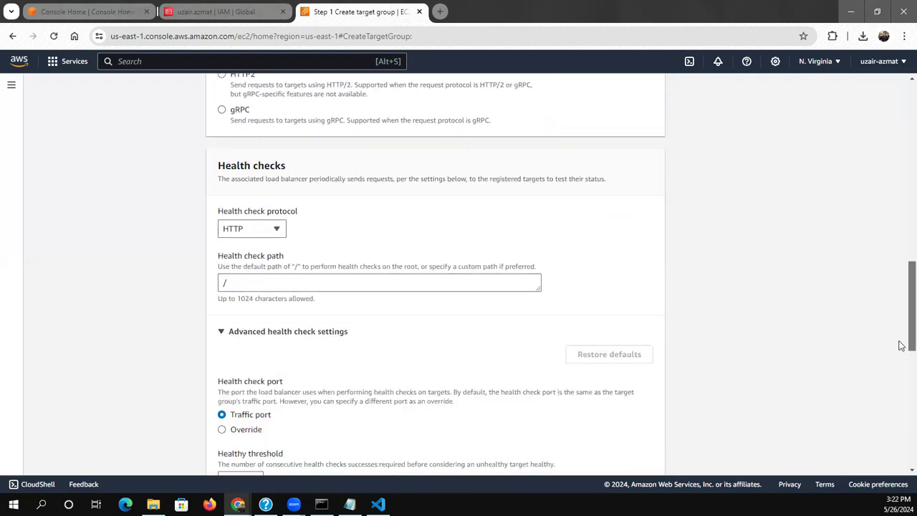
{"action": "scroll", "coordinate": [901, 387], "scroll_direction": "down", "scroll_amount": 4}
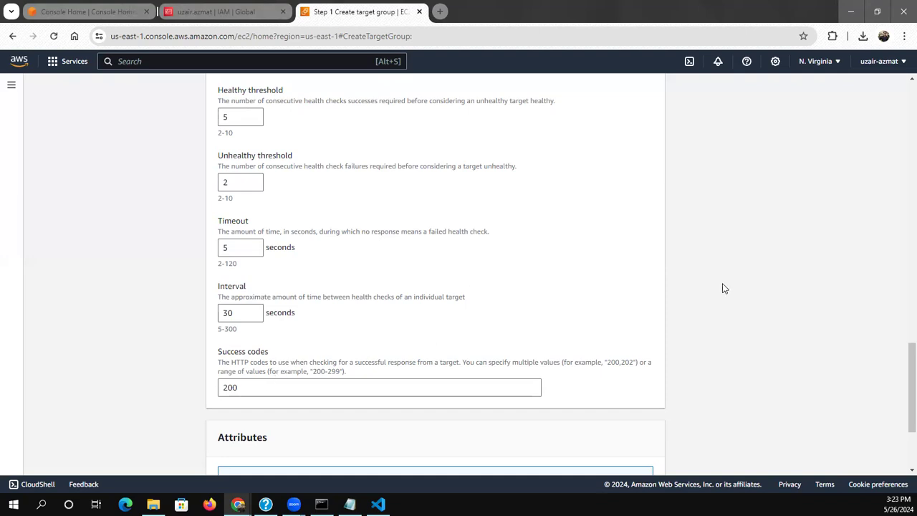
{"action": "left_click_drag", "start_coordinate": [902, 384], "coordinate": [892, 437]}
{"action": "left_click", "coordinate": [644, 454]}
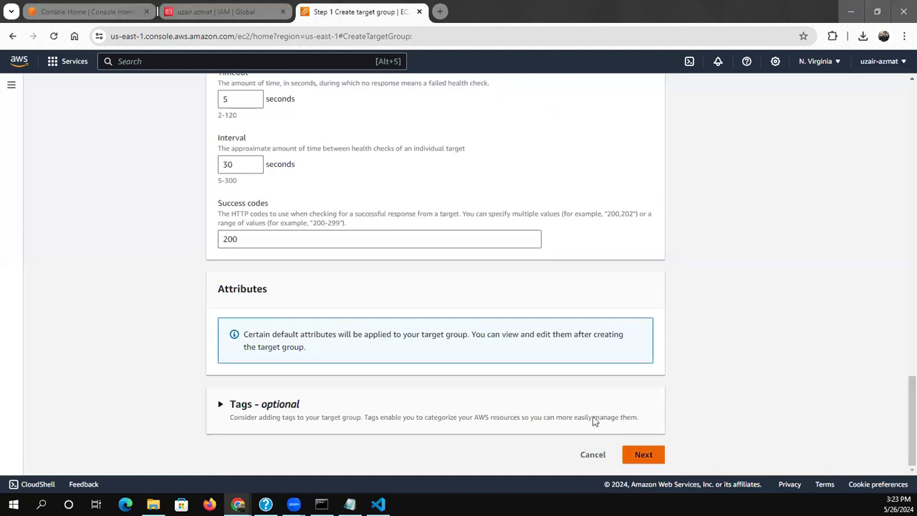
Create the target group without registering any IP targets
{"action": "left_click", "coordinate": [747, 409]}
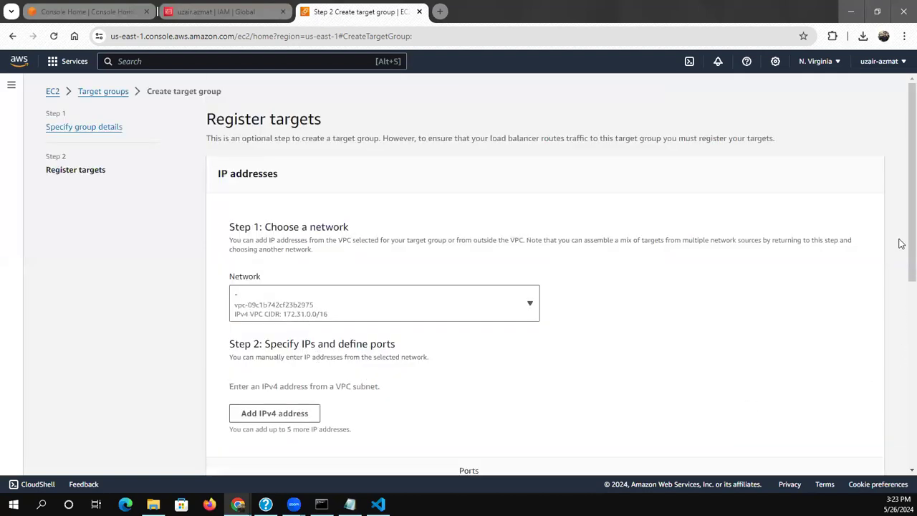
{"action": "left_click_drag", "start_coordinate": [900, 258], "coordinate": [899, 444]}
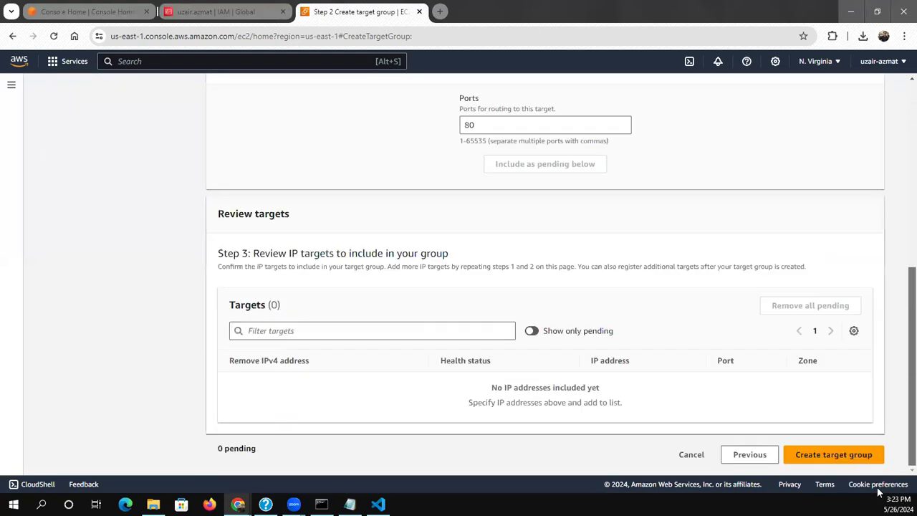
{"action": "left_click", "coordinate": [828, 464]}
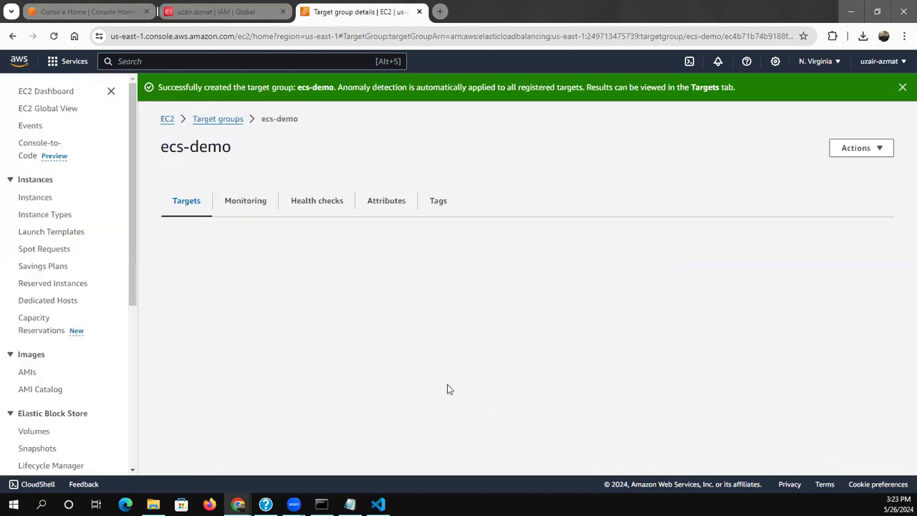
Start a new Application Load Balancer from the load balancers page and name it ecs-demo
{"action": "left_click_drag", "start_coordinate": [130, 265], "coordinate": [143, 384]}
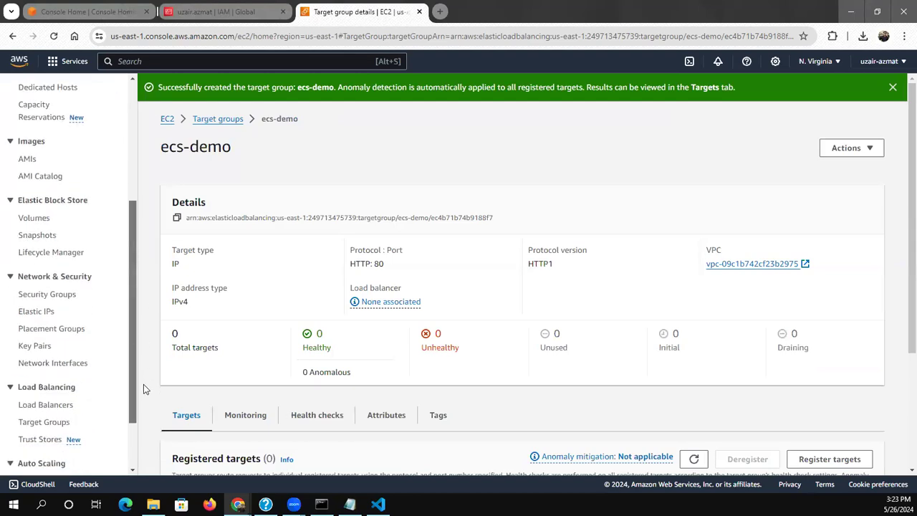
{"action": "left_click", "coordinate": [46, 406]}
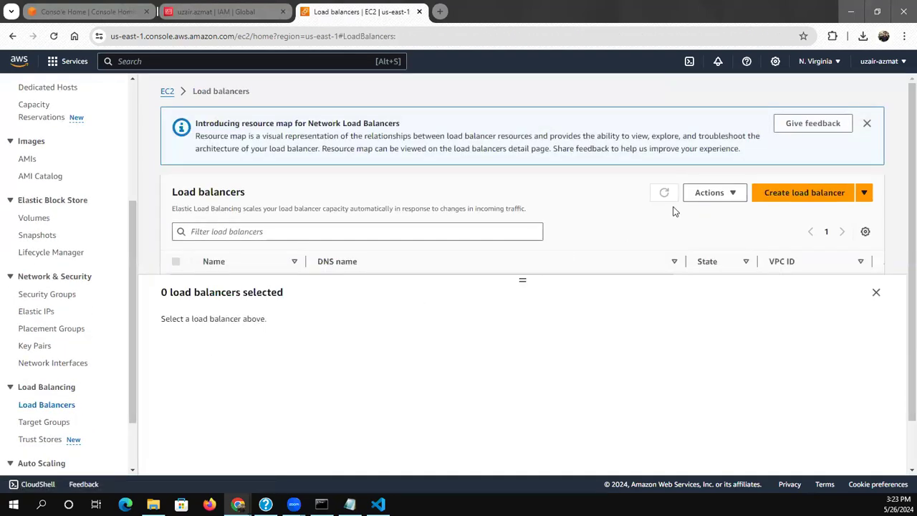
{"action": "left_click", "coordinate": [780, 198]}
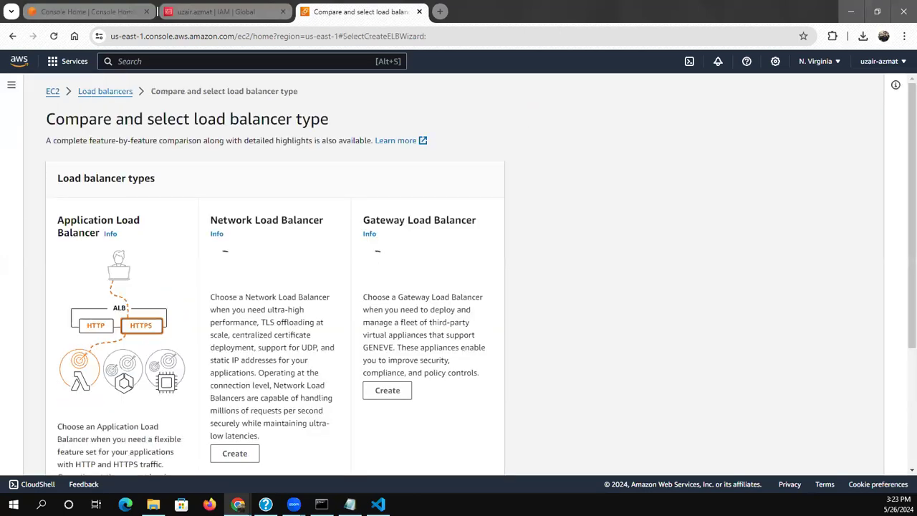
{"action": "scroll", "coordinate": [902, 330], "scroll_direction": "down", "scroll_amount": 3}
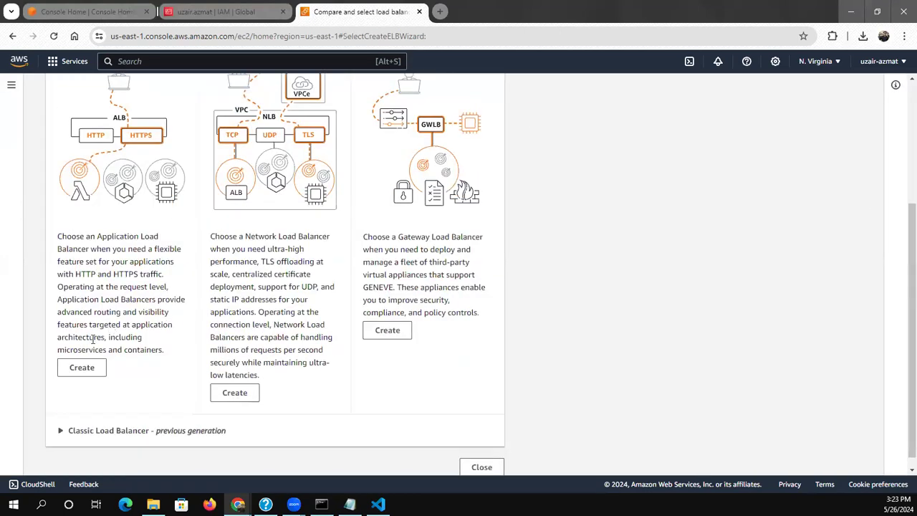
{"action": "left_click", "coordinate": [72, 373]}
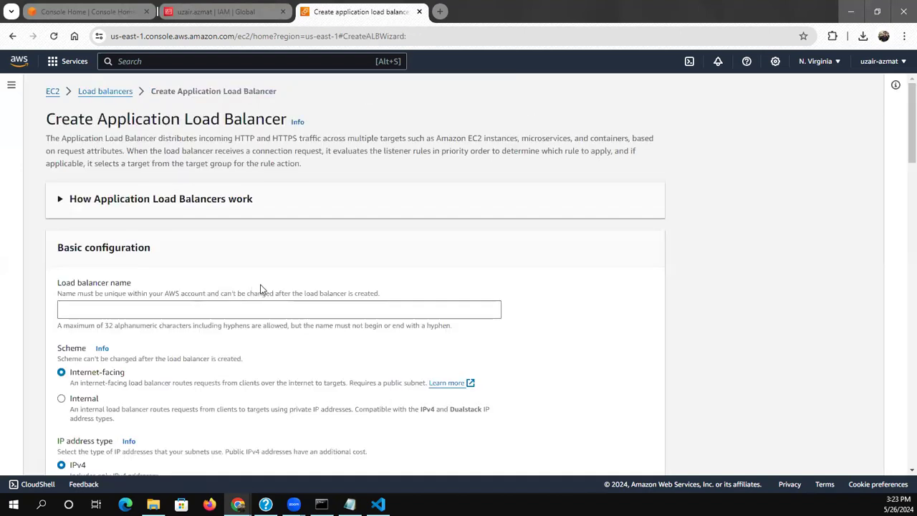
{"action": "left_click", "coordinate": [199, 310]}
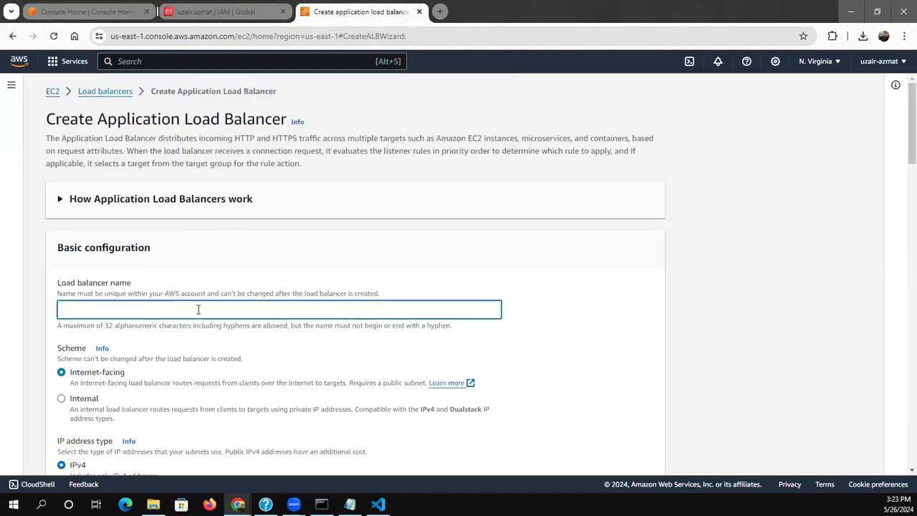
{"action": "type", "text": "ecs-demo"}
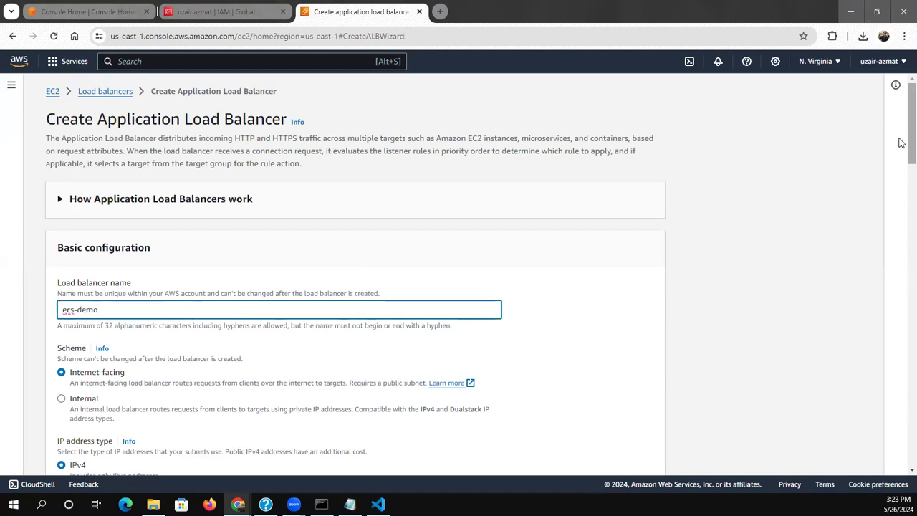
Try to choose a security group for the load balancer, refreshing the list of security groups
{"action": "left_click_drag", "start_coordinate": [901, 137], "coordinate": [901, 177]}
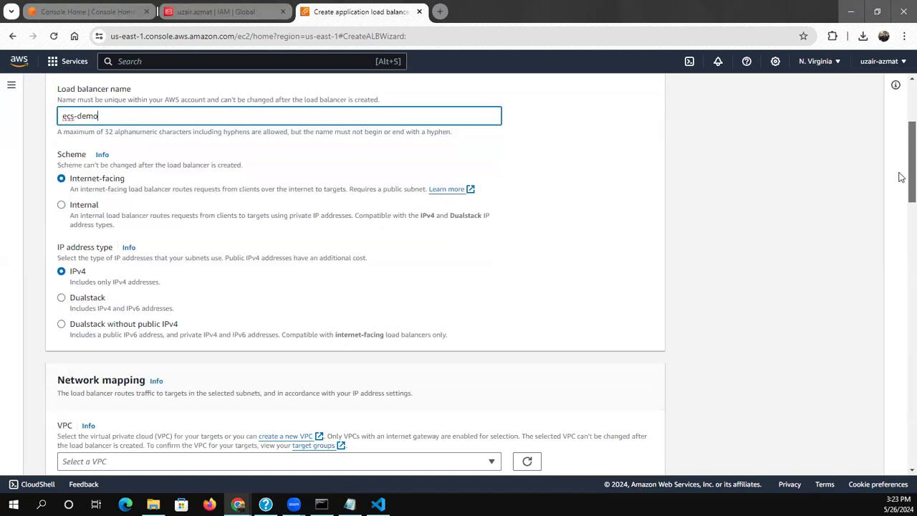
{"action": "left_click_drag", "start_coordinate": [902, 177], "coordinate": [901, 229]}
{"action": "left_click", "coordinate": [138, 370]}
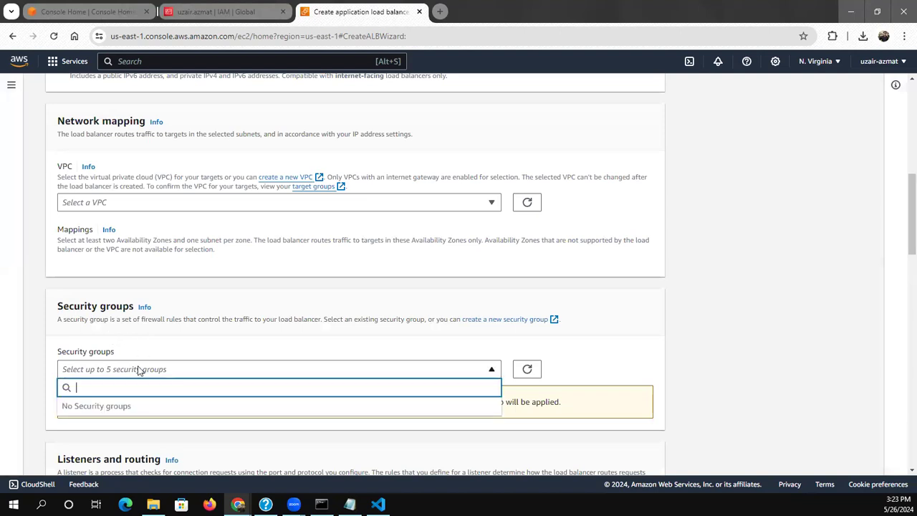
{"action": "left_click", "coordinate": [152, 378]}
{"action": "left_click", "coordinate": [151, 378]}
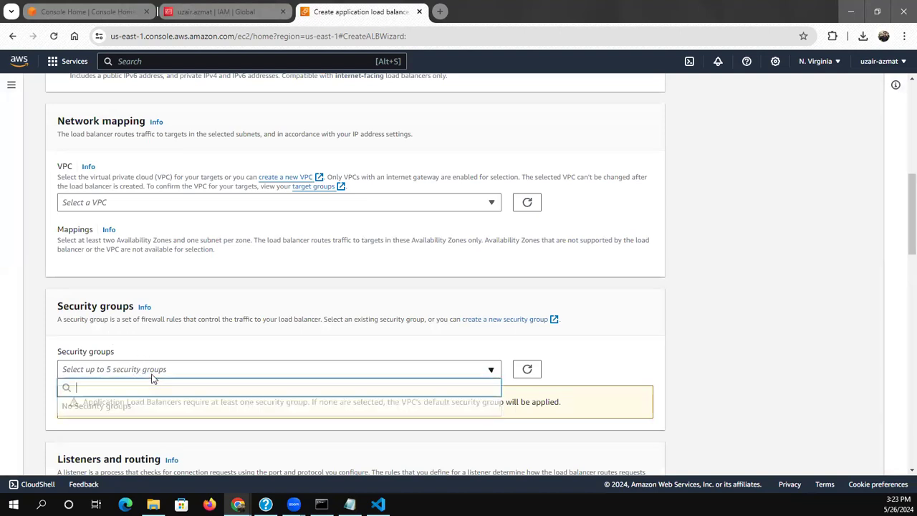
{"action": "left_click", "coordinate": [393, 364]}
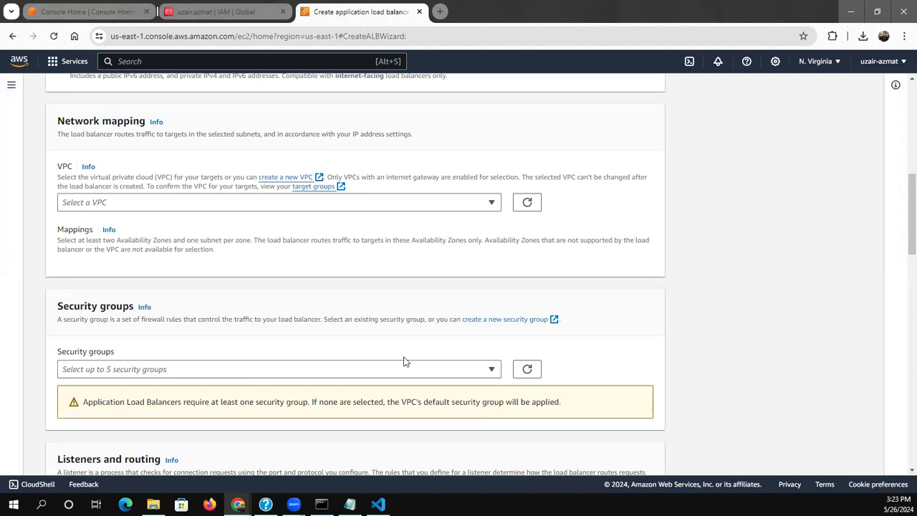
{"action": "left_click", "coordinate": [527, 369]}
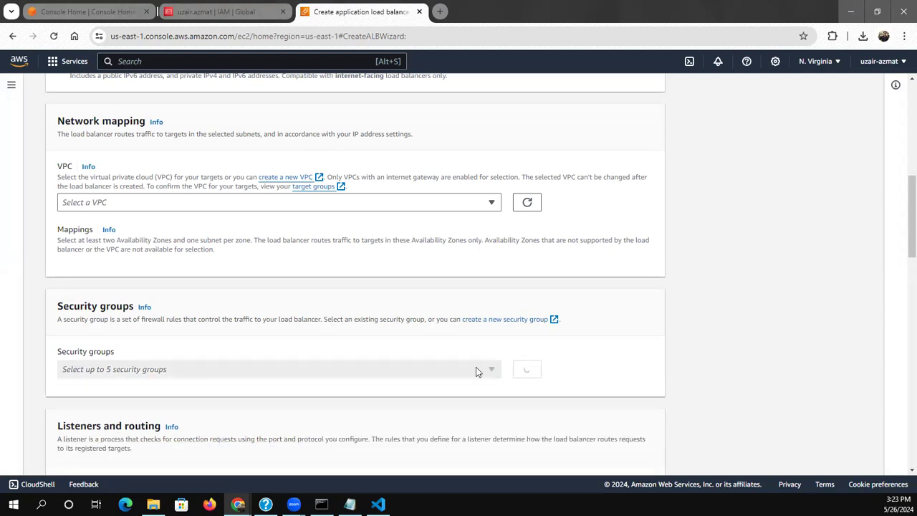
{"action": "left_click", "coordinate": [474, 369]}
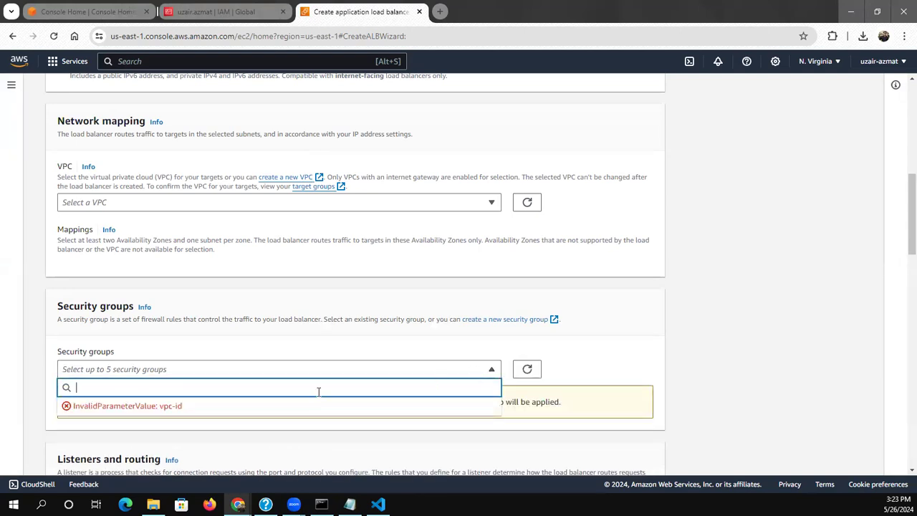
Try to choose the VPC with CIDR 172.31.0.0/16 for the load balancer's network mapping, refreshing the list of VPCs
{"action": "left_click", "coordinate": [284, 202]}
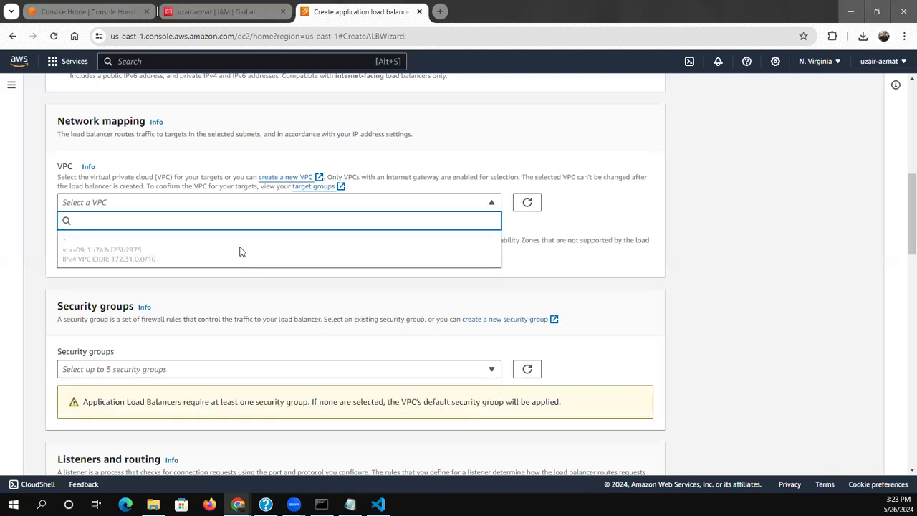
{"action": "left_click", "coordinate": [527, 208]}
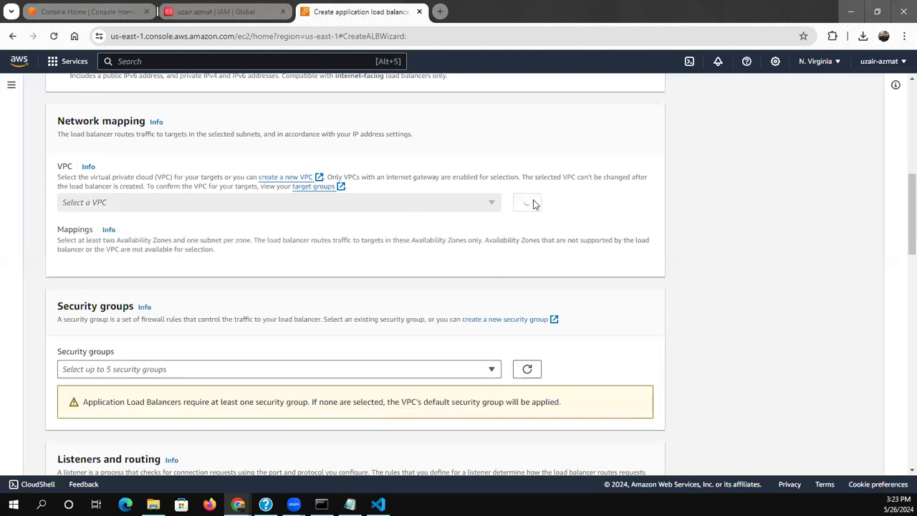
{"action": "left_click", "coordinate": [434, 207]}
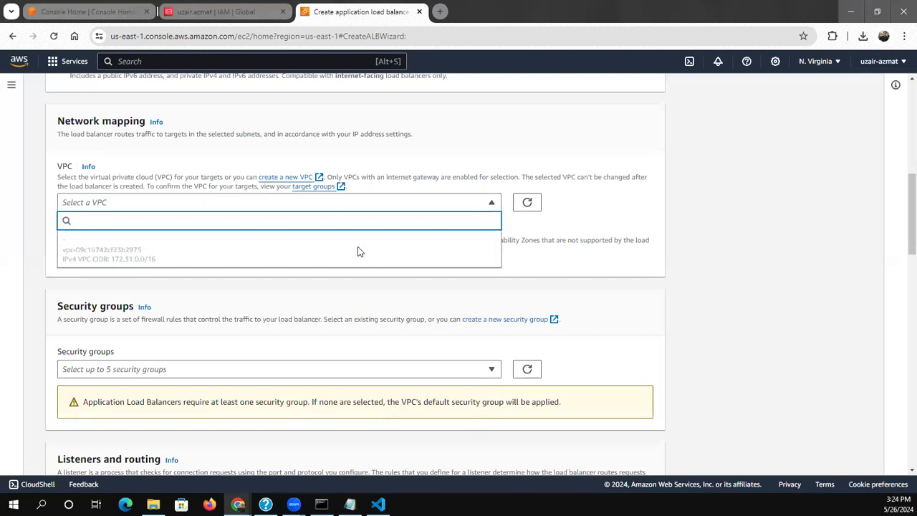
{"action": "scroll", "coordinate": [362, 252], "scroll_direction": "down", "scroll_amount": 10}
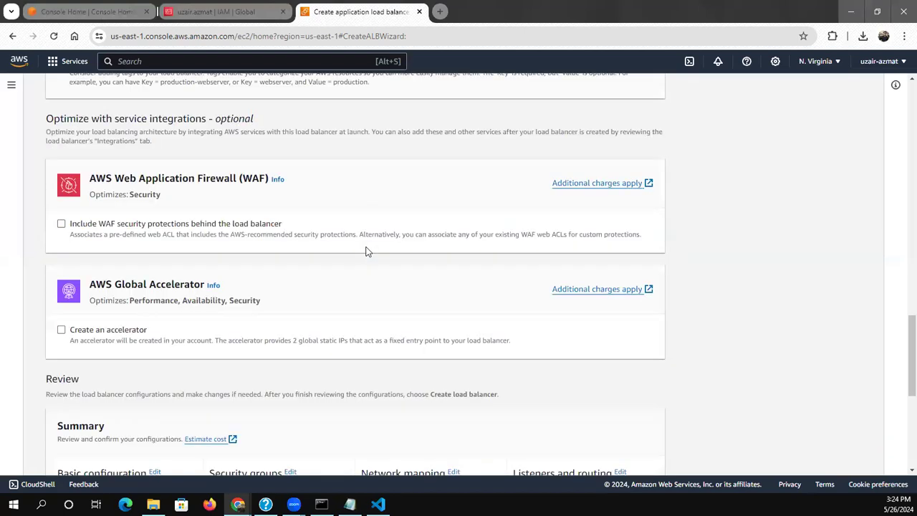
{"action": "scroll", "coordinate": [366, 252], "scroll_direction": "down", "scroll_amount": 5}
{"action": "scroll", "coordinate": [365, 251], "scroll_direction": "up", "scroll_amount": 20}
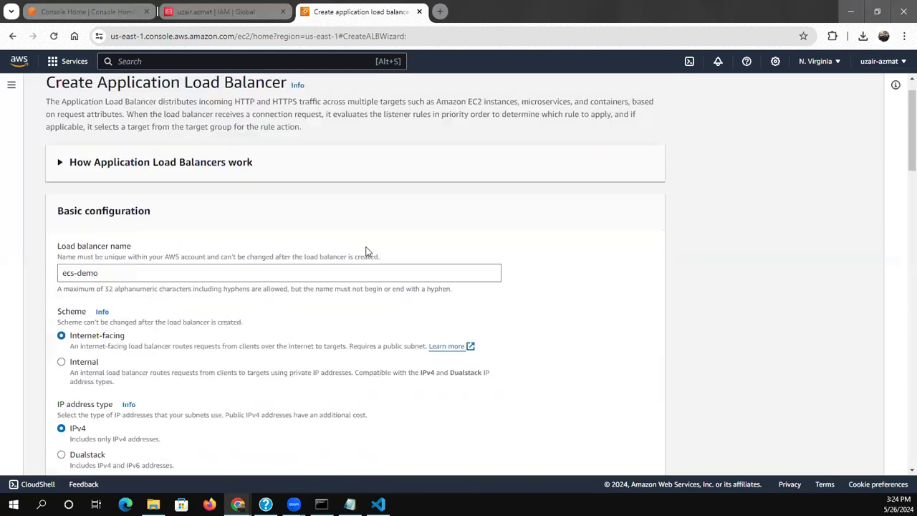
{"action": "scroll", "coordinate": [366, 251], "scroll_direction": "up", "scroll_amount": 1}
{"action": "left_click_drag", "start_coordinate": [910, 153], "coordinate": [910, 216]}
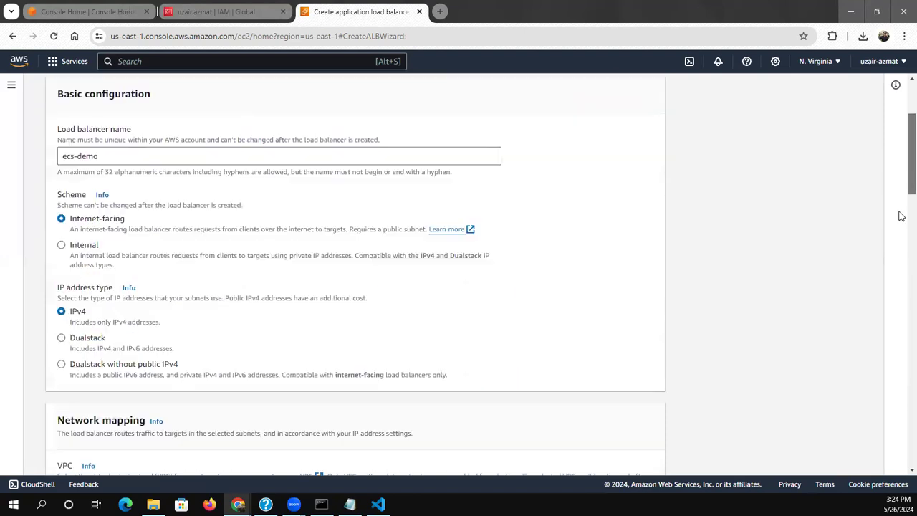
{"action": "scroll", "coordinate": [287, 323], "scroll_direction": "down", "scroll_amount": 2}
{"action": "left_click", "coordinate": [179, 352]}
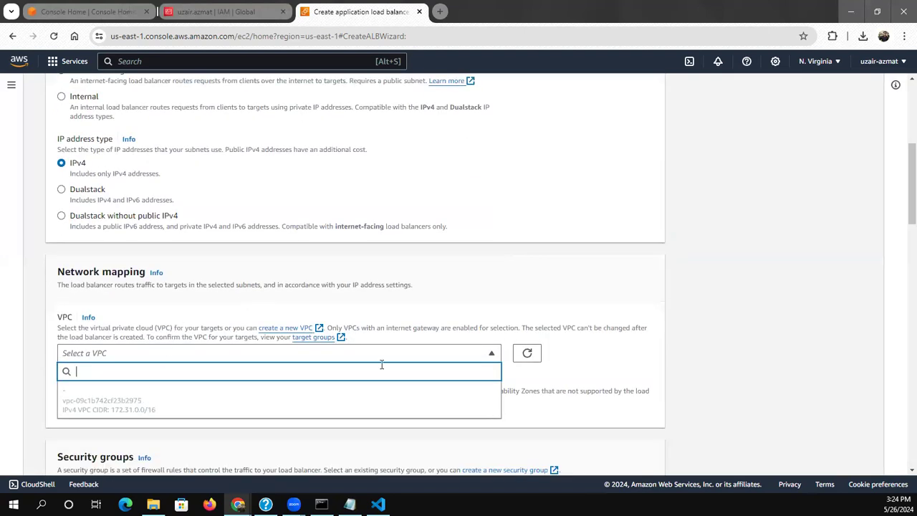
{"action": "left_click", "coordinate": [526, 352]}
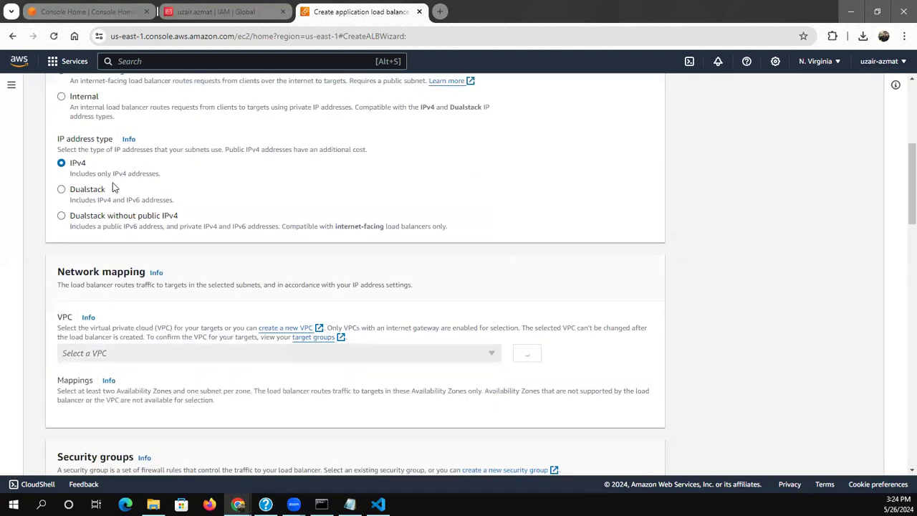
{"action": "scroll", "coordinate": [115, 194], "scroll_direction": "down", "scroll_amount": 5}
{"action": "scroll", "coordinate": [118, 200], "scroll_direction": "up", "scroll_amount": 9}
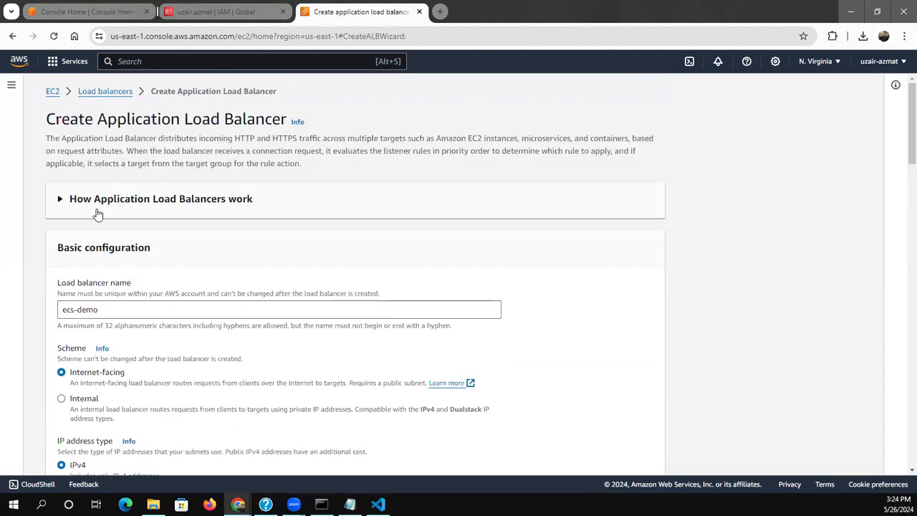
Reload the Application Load Balancer creation page and enter ecs-demo as the load balancer name again
{"action": "left_click", "coordinate": [90, 199]}
{"action": "left_click", "coordinate": [90, 199]}
{"action": "left_click", "coordinate": [50, 37]}
{"action": "left_click", "coordinate": [494, 113]}
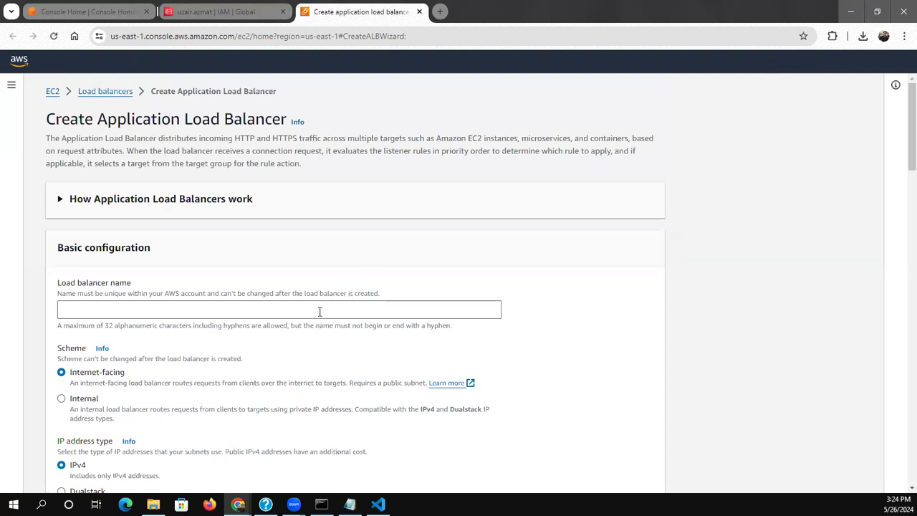
{"action": "left_click", "coordinate": [319, 312]}
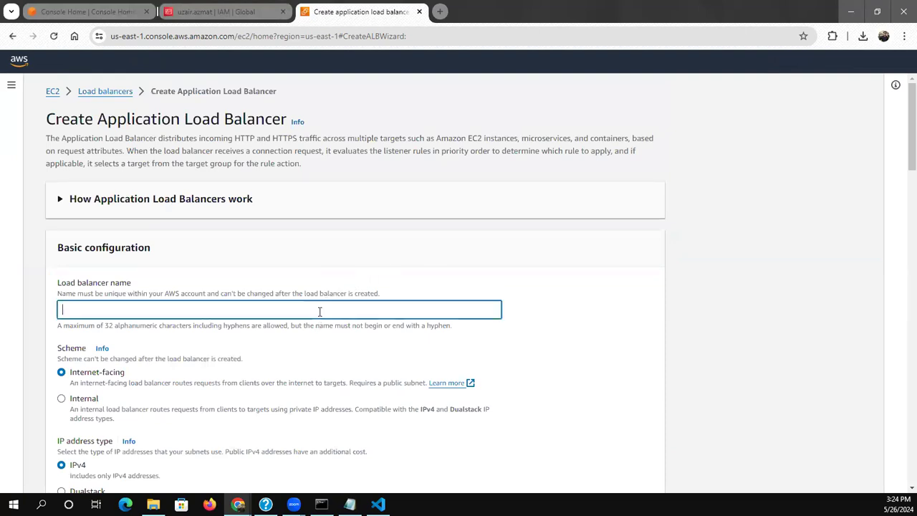
{"action": "type", "text": "ec"}
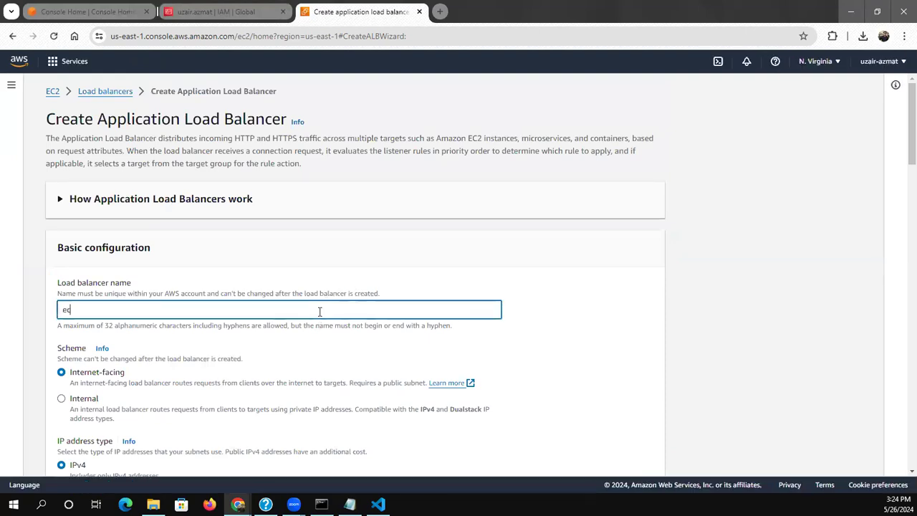
{"action": "type", "text": "s-"}
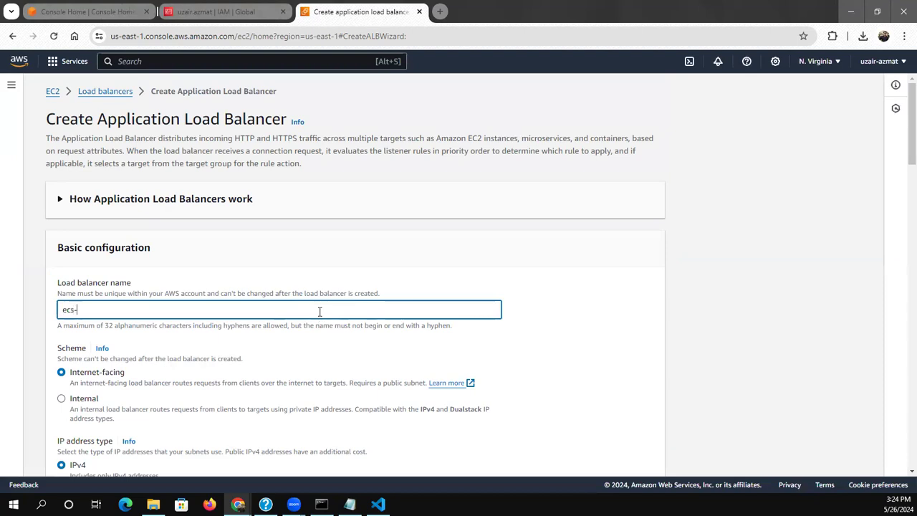
{"action": "type", "text": "demo"}
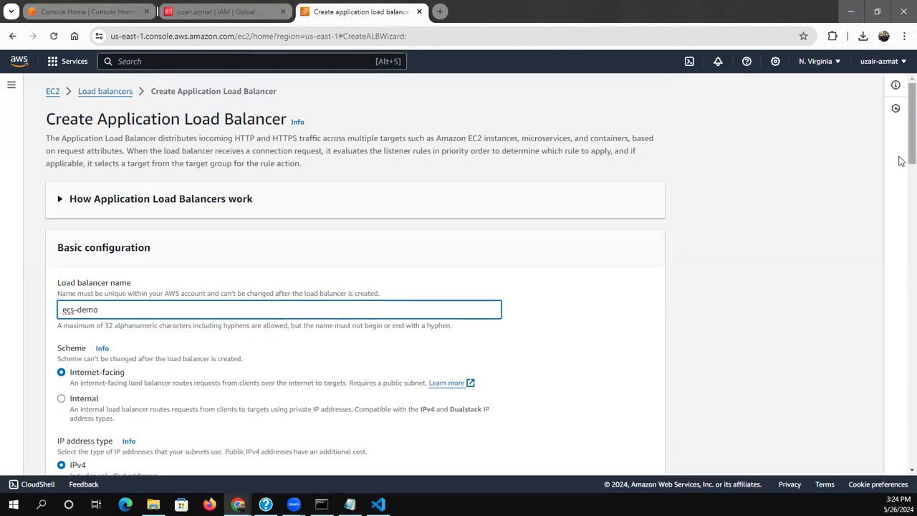
Try to select a VPC in the reloaded form's network mapping, refreshing the available VPCs
{"action": "scroll", "coordinate": [901, 161], "scroll_direction": "down", "scroll_amount": 6}
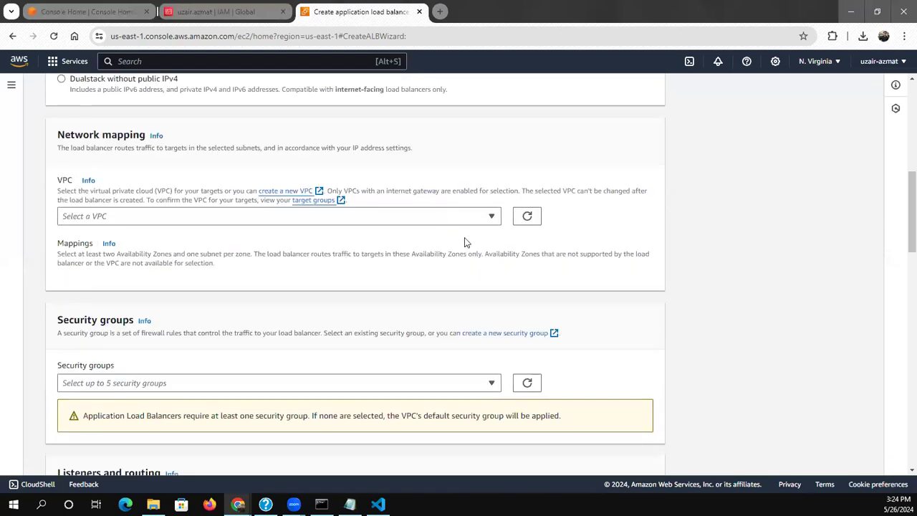
{"action": "left_click", "coordinate": [403, 215]}
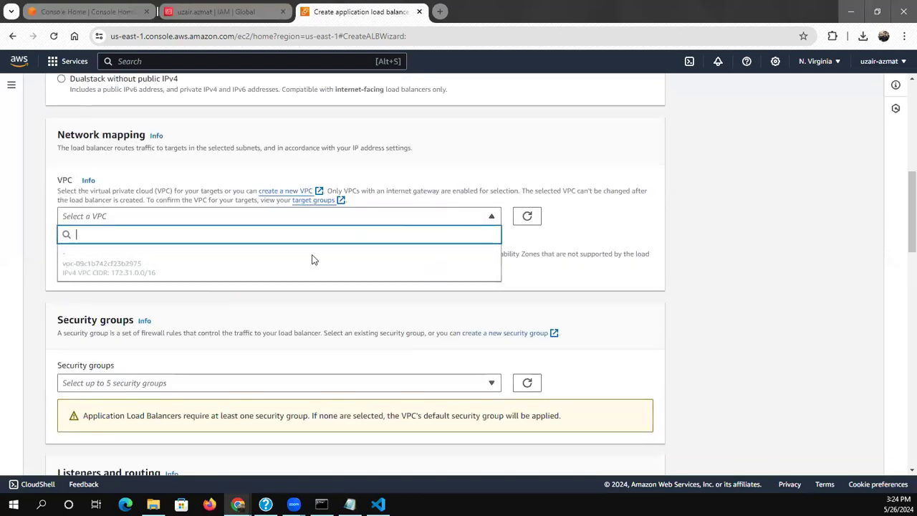
{"action": "left_click", "coordinate": [523, 266]}
{"action": "left_click", "coordinate": [527, 217]}
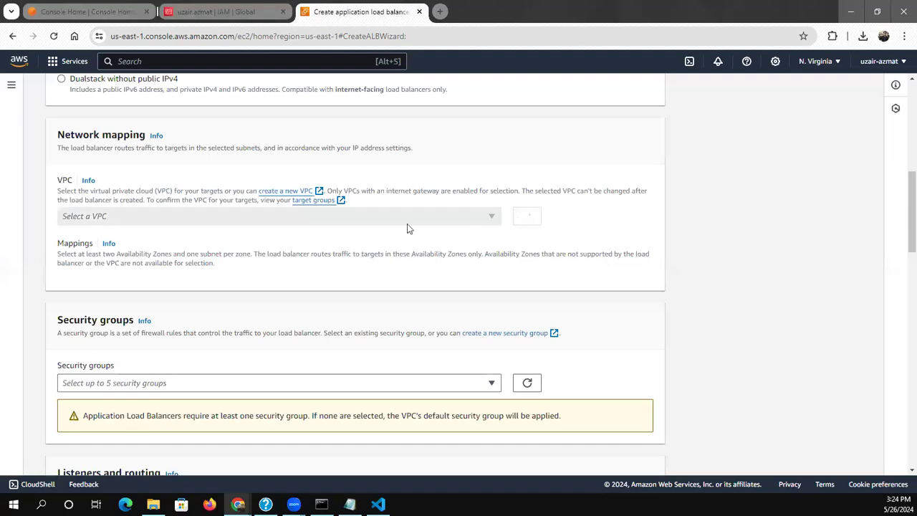
{"action": "left_click", "coordinate": [382, 218]}
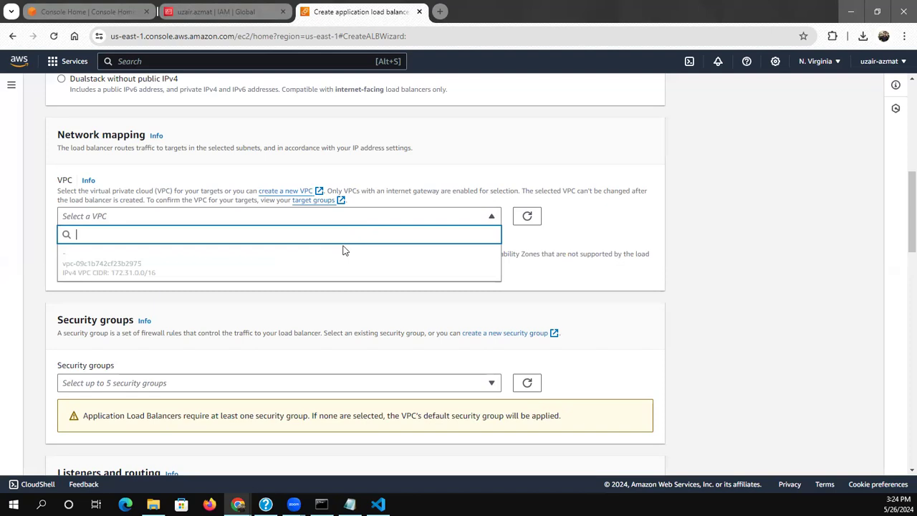
{"action": "scroll", "coordinate": [352, 248], "scroll_direction": "down", "scroll_amount": 15}
{"action": "scroll", "coordinate": [351, 248], "scroll_direction": "up", "scroll_amount": 20}
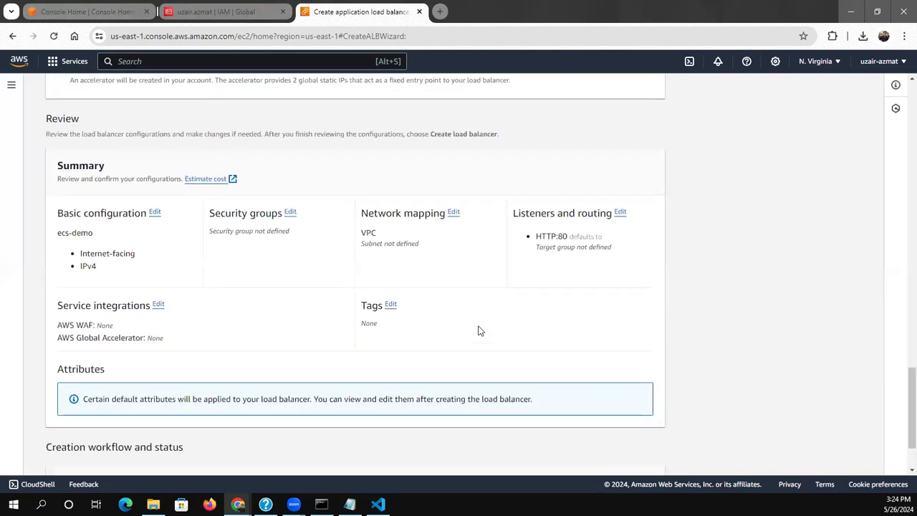
Search for the VPC service, open its console in a new browser tab, and view the list of VPCs
{"action": "type", "text": "vpc"}
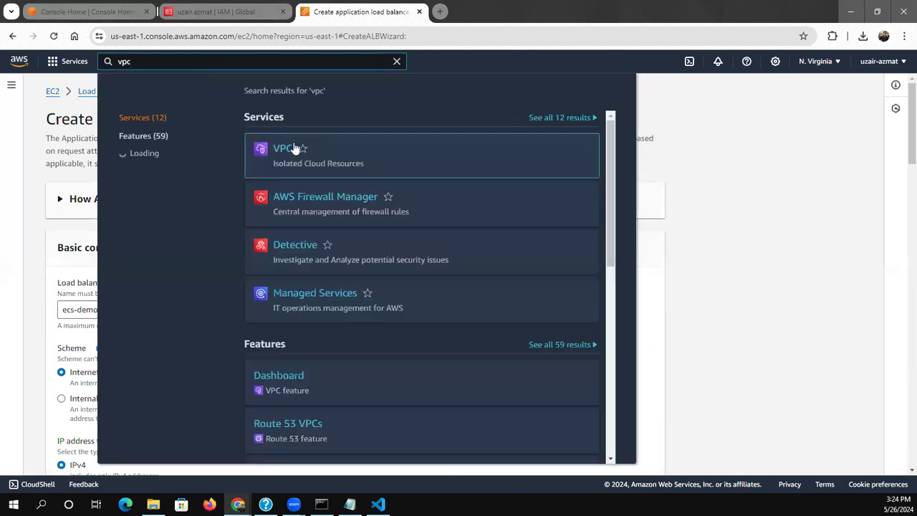
{"action": "right_click", "coordinate": [294, 149]}
{"action": "left_click", "coordinate": [311, 156]}
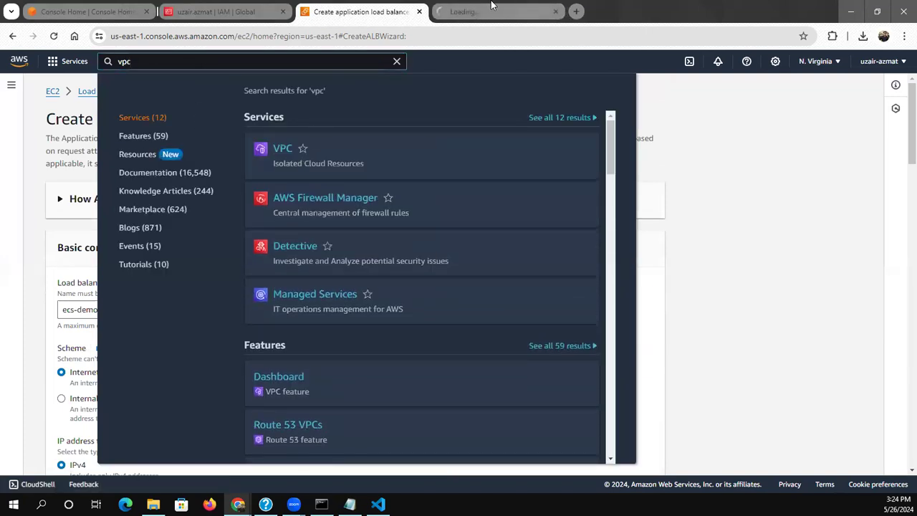
{"action": "left_click", "coordinate": [492, 7]}
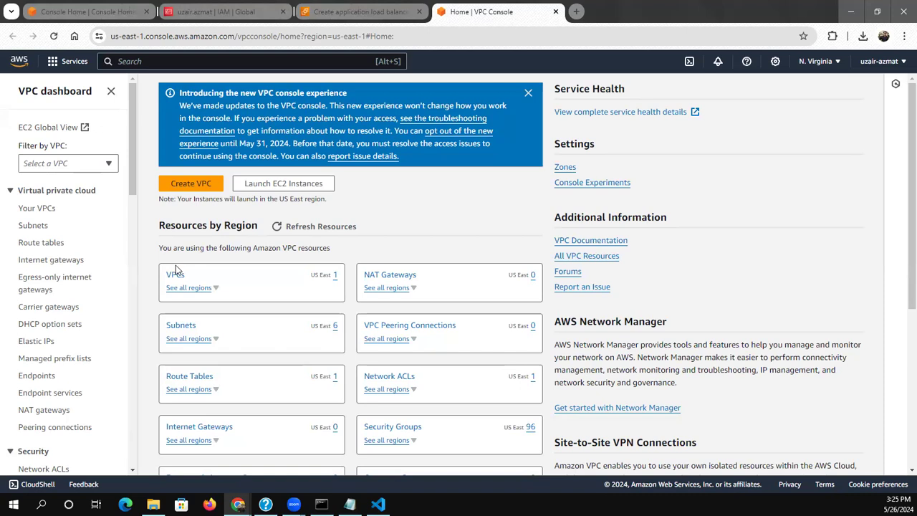
{"action": "left_click", "coordinate": [180, 279]}
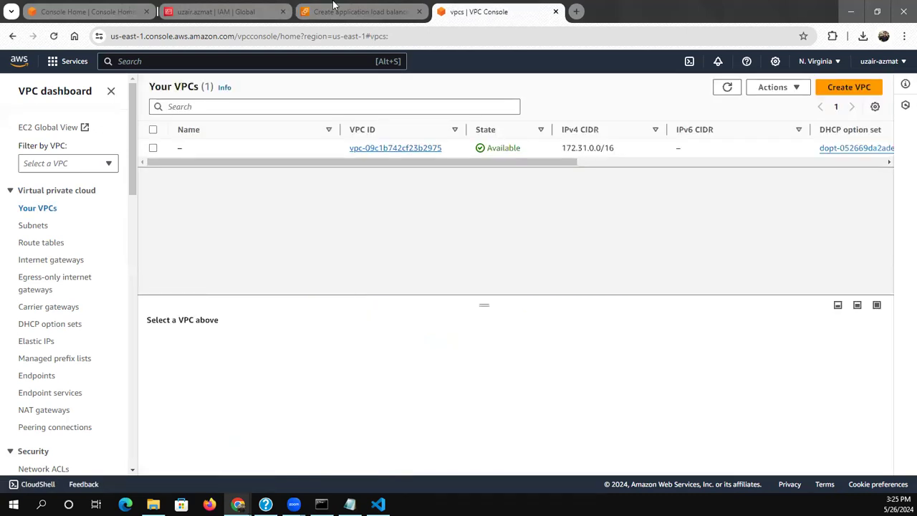
Return to the load balancer creation form and retry selecting the VPC in the network mapping
{"action": "left_click", "coordinate": [336, 7]}
{"action": "scroll", "coordinate": [602, 260], "scroll_direction": "down", "scroll_amount": 1}
{"action": "left_click", "coordinate": [672, 276]}
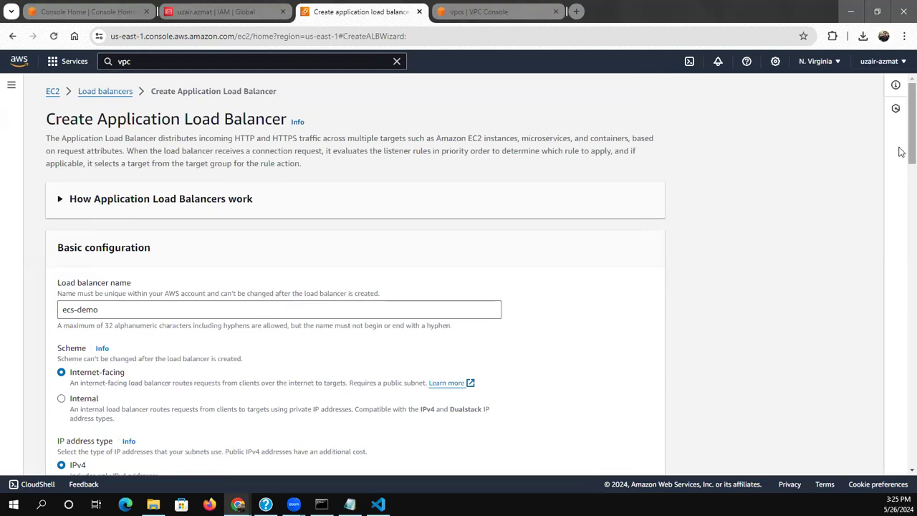
{"action": "scroll", "coordinate": [901, 200], "scroll_direction": "down", "scroll_amount": 2}
{"action": "scroll", "coordinate": [902, 200], "scroll_direction": "down", "scroll_amount": 2}
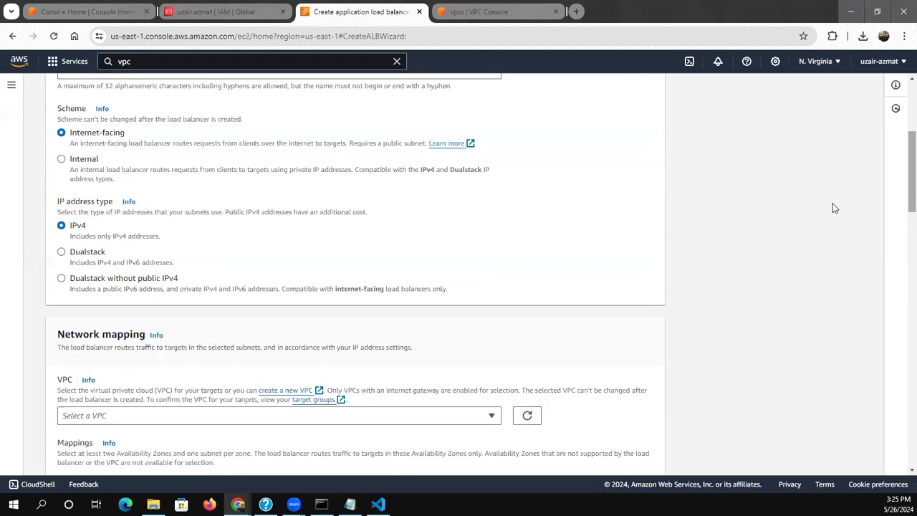
{"action": "left_click", "coordinate": [122, 415]}
{"action": "left_click", "coordinate": [55, 170]}
{"action": "scroll", "coordinate": [118, 272], "scroll_direction": "down", "scroll_amount": 18}
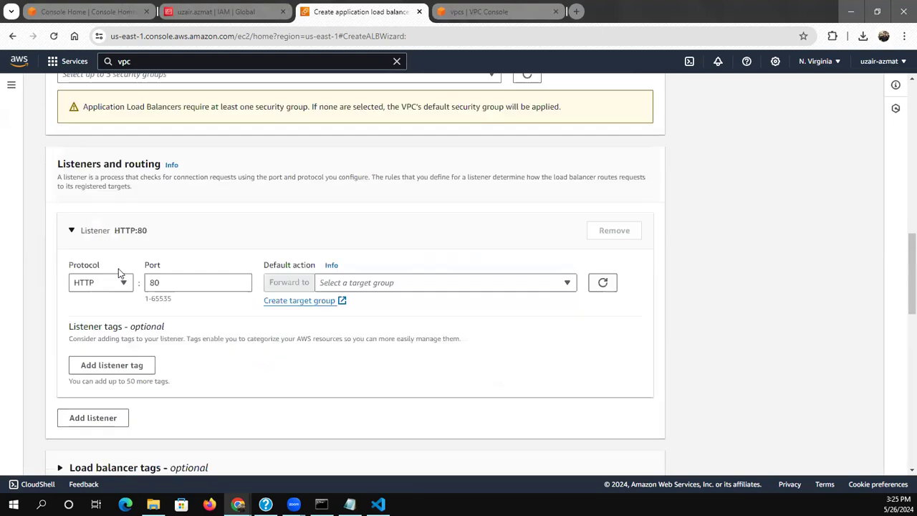
{"action": "scroll", "coordinate": [102, 217], "scroll_direction": "up", "scroll_amount": 19}
{"action": "scroll", "coordinate": [103, 217], "scroll_direction": "up", "scroll_amount": 3}
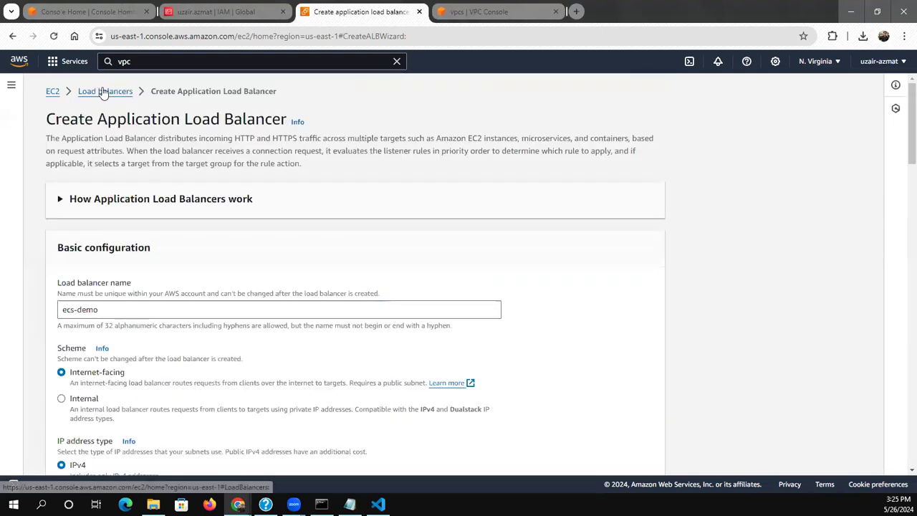
Restart the Application Load Balancer creation from the load balancers page and name it ecs-demo
{"action": "left_click", "coordinate": [84, 92]}
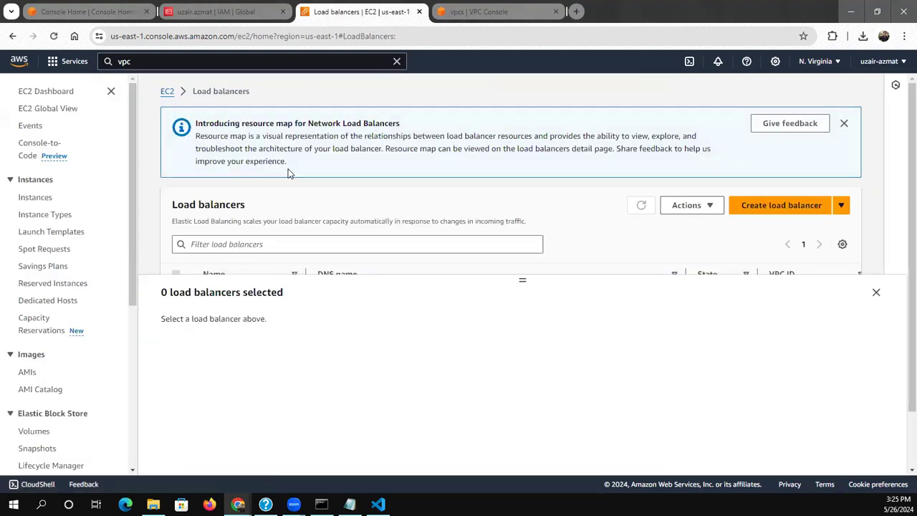
{"action": "left_click", "coordinate": [843, 123]}
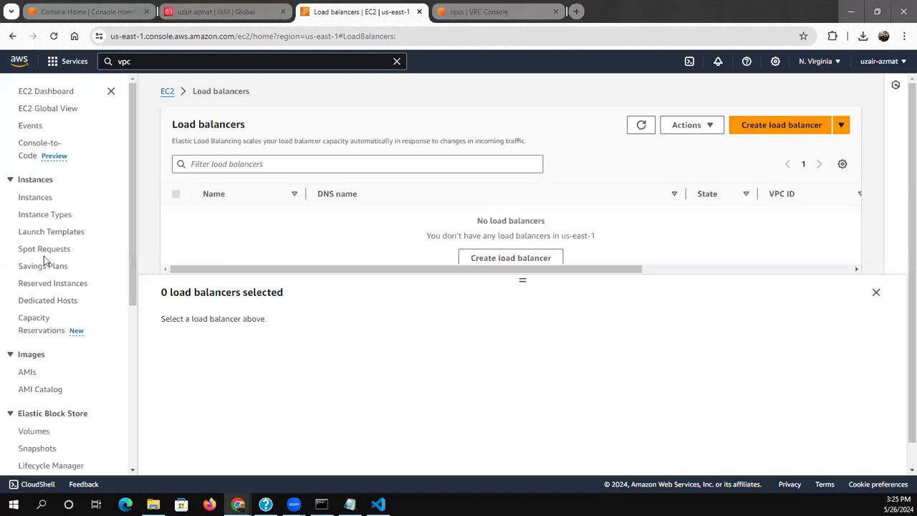
{"action": "left_click", "coordinate": [771, 126]}
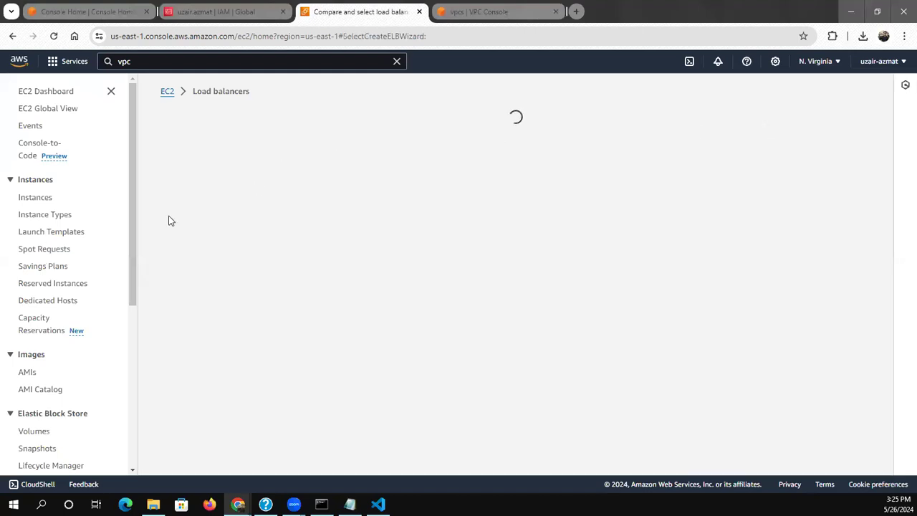
{"action": "scroll", "coordinate": [134, 235], "scroll_direction": "down", "scroll_amount": 3}
{"action": "left_click", "coordinate": [81, 355]}
{"action": "left_click", "coordinate": [97, 302]}
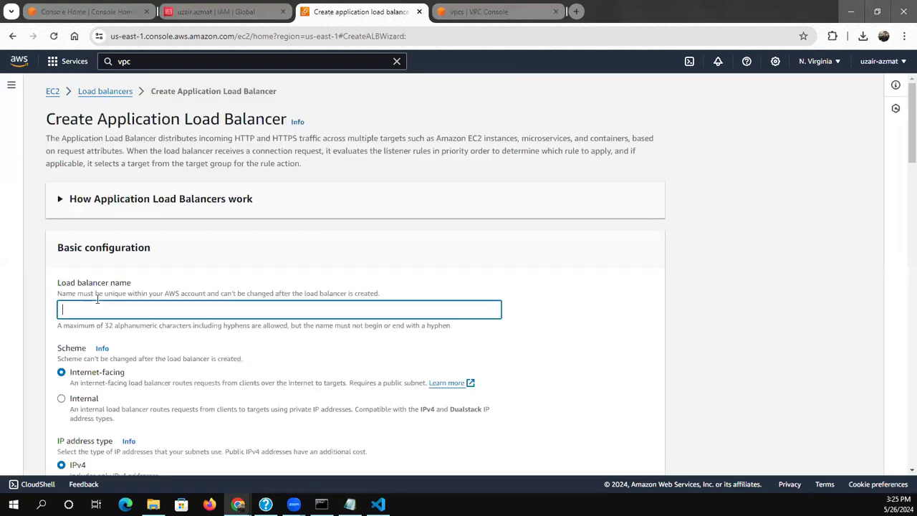
{"action": "type", "text": "ecs-demo"}
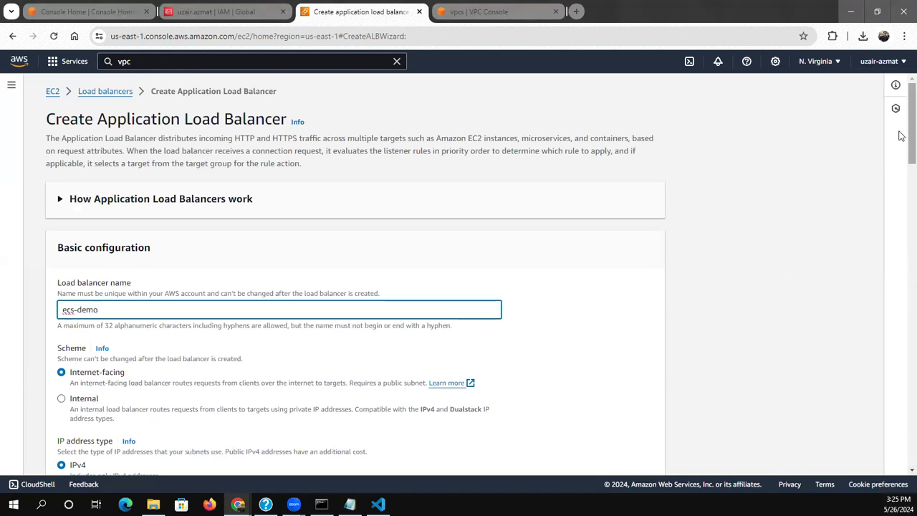
Try to select a VPC in the network mapping of the restarted load balancer form
{"action": "scroll", "coordinate": [900, 168], "scroll_direction": "down", "scroll_amount": 3}
{"action": "scroll", "coordinate": [902, 176], "scroll_direction": "down", "scroll_amount": 1}
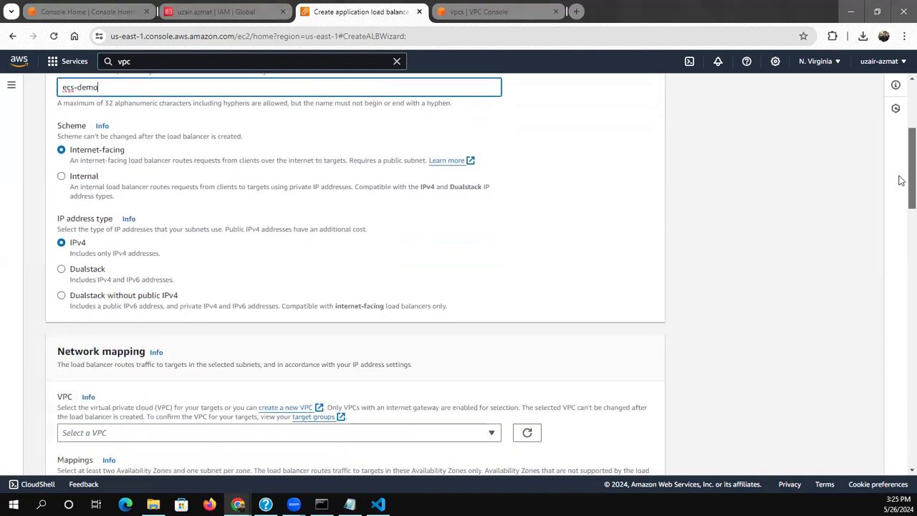
{"action": "scroll", "coordinate": [901, 194], "scroll_direction": "down", "scroll_amount": 2}
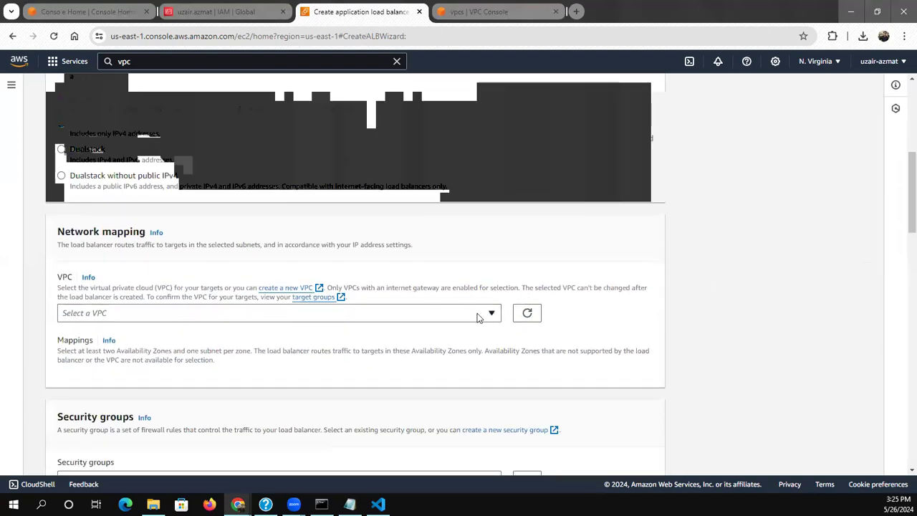
{"action": "left_click", "coordinate": [479, 317]}
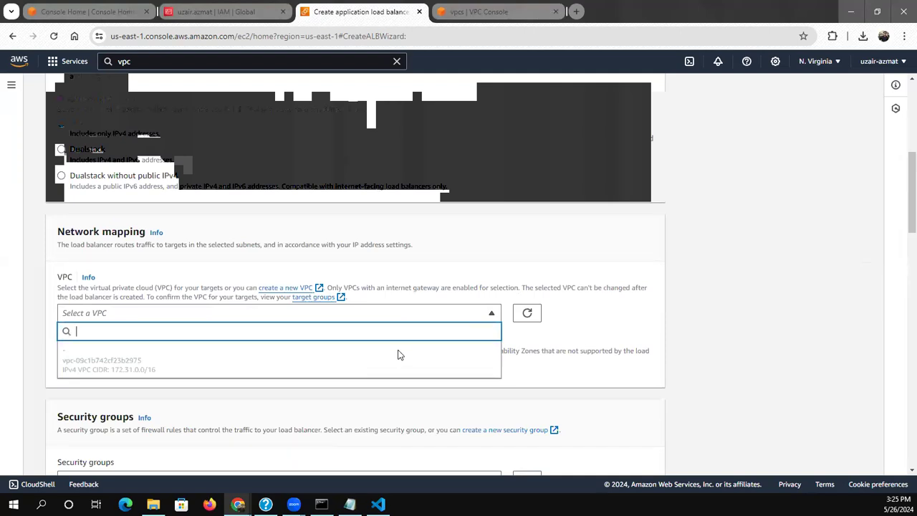
{"action": "left_click", "coordinate": [377, 260]}
{"action": "scroll", "coordinate": [384, 285], "scroll_direction": "down", "scroll_amount": 15}
{"action": "scroll", "coordinate": [384, 285], "scroll_direction": "up", "scroll_amount": 20}
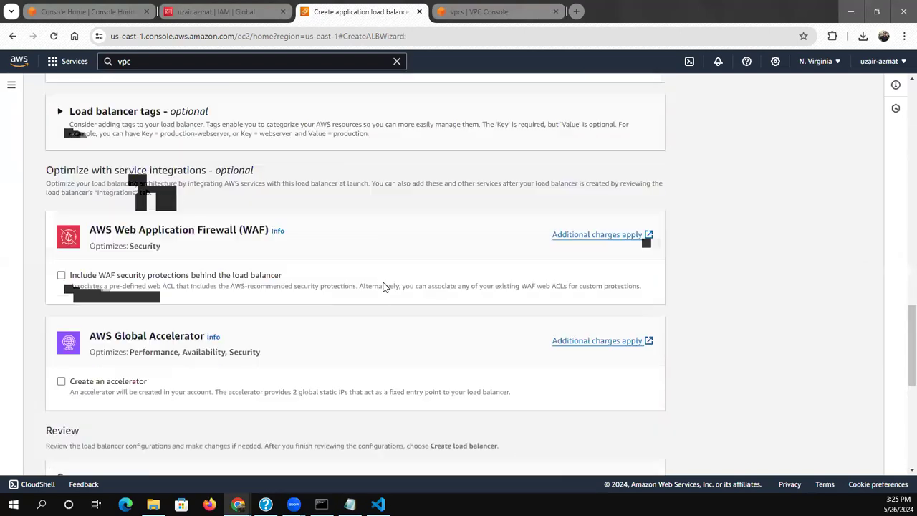
Switch the region to US West (Oregon), discarding the current form, and name the new Application Load Balancer ecs-demo
{"action": "left_click", "coordinate": [818, 61]}
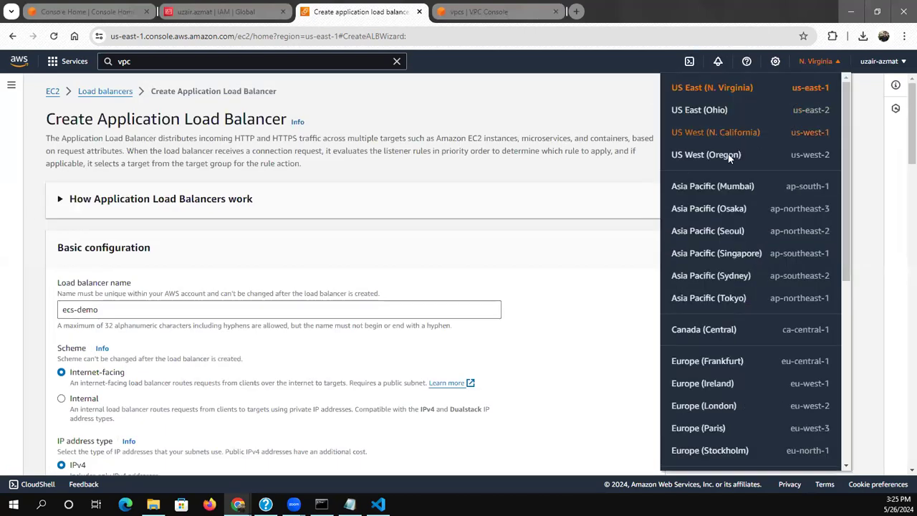
{"action": "left_click", "coordinate": [722, 161]}
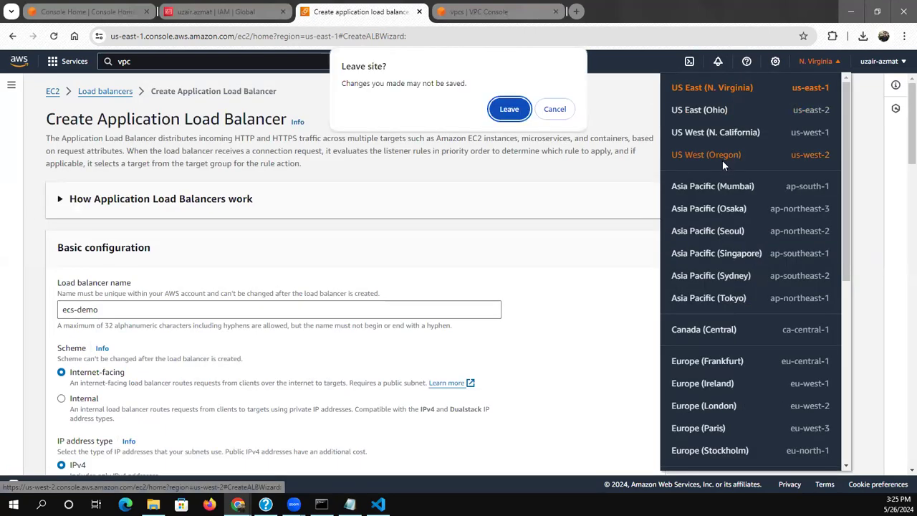
{"action": "left_click", "coordinate": [512, 111]}
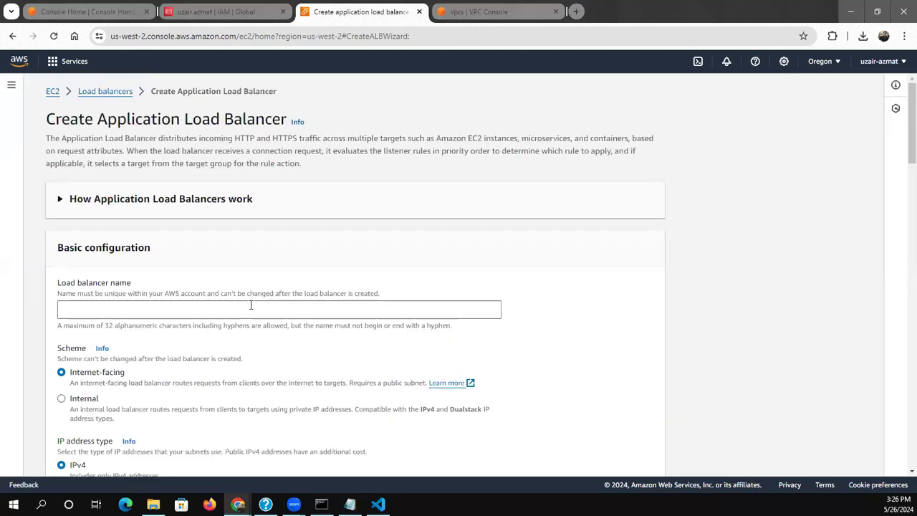
{"action": "left_click", "coordinate": [250, 309]}
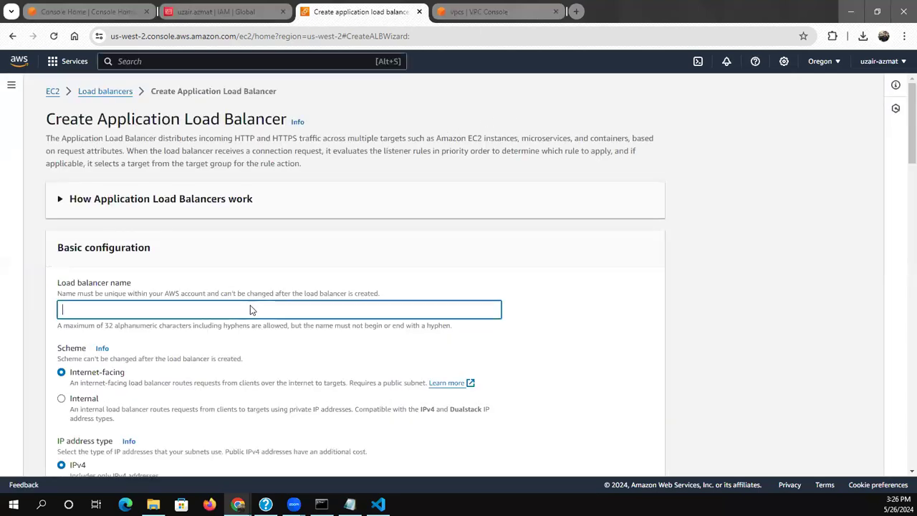
{"action": "type", "text": "ecs-demo"}
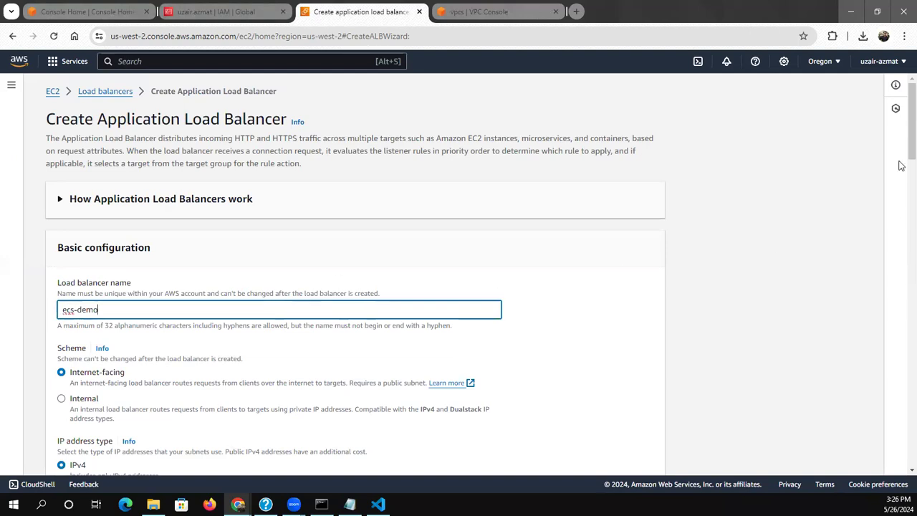
Map the load balancer to the Availability Zones us-west-2a, us-west-2b, us-west-2c and us-west-2d
{"action": "scroll", "coordinate": [901, 200], "scroll_direction": "down", "scroll_amount": 3}
{"action": "scroll", "coordinate": [901, 204], "scroll_direction": "down", "scroll_amount": 2}
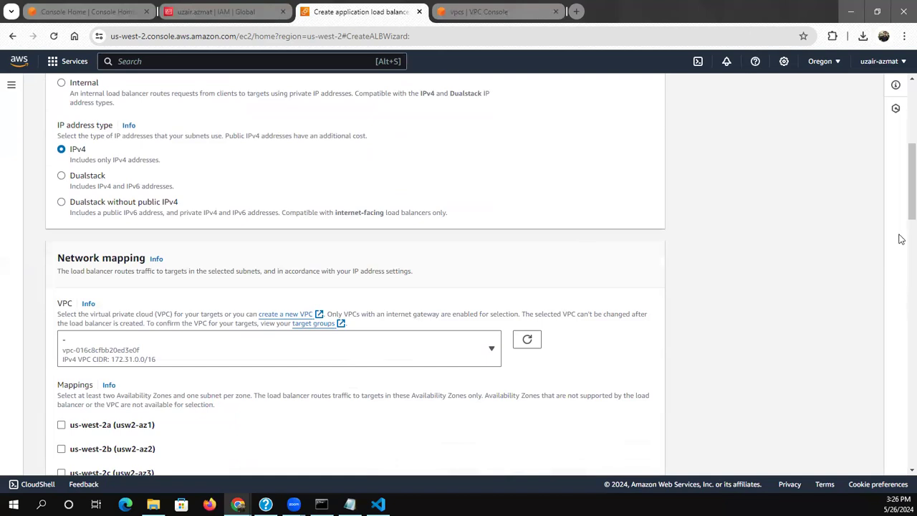
{"action": "scroll", "coordinate": [901, 238], "scroll_direction": "down", "scroll_amount": 3}
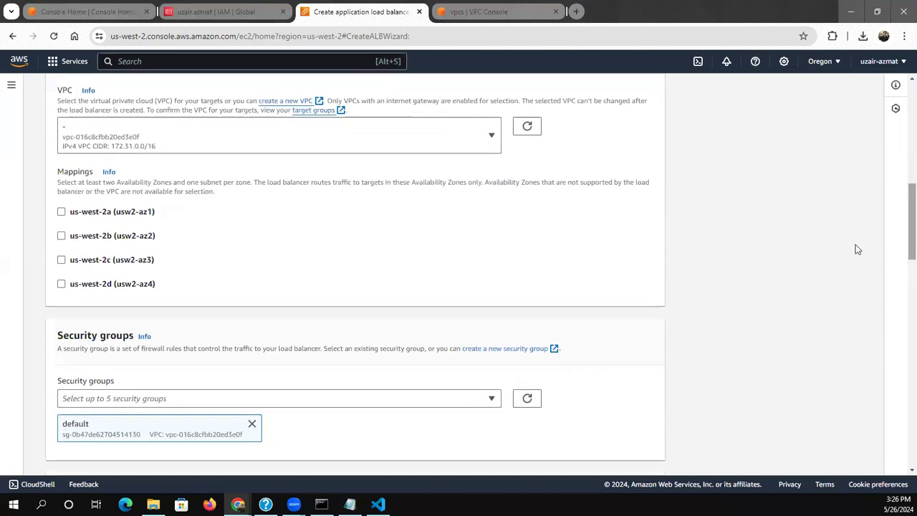
{"action": "left_click", "coordinate": [64, 213]}
{"action": "left_click", "coordinate": [84, 305]}
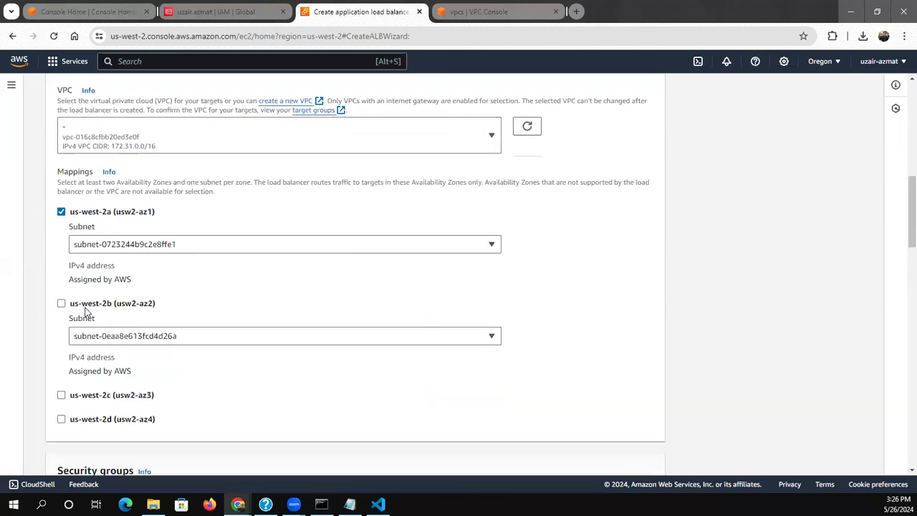
{"action": "left_click", "coordinate": [86, 397]}
{"action": "scroll", "coordinate": [297, 346], "scroll_direction": "down", "scroll_amount": 5}
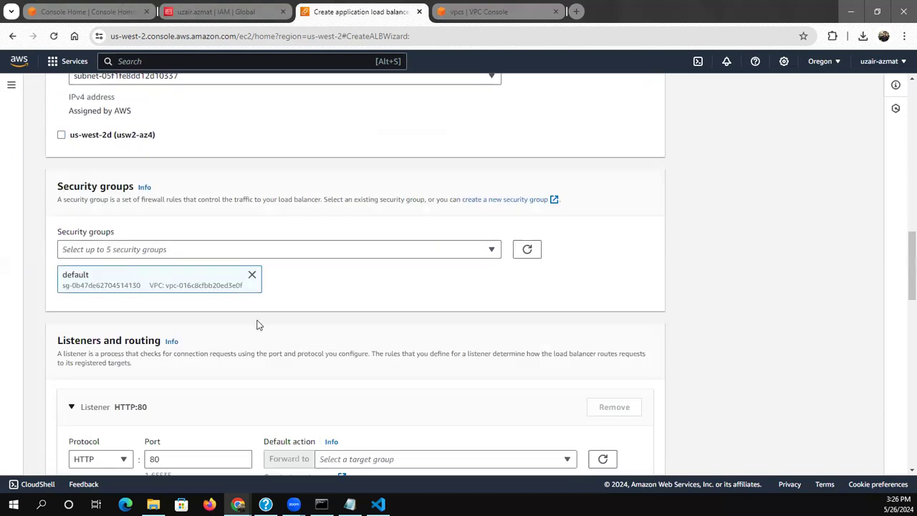
{"action": "scroll", "coordinate": [266, 258], "scroll_direction": "up", "scroll_amount": 5}
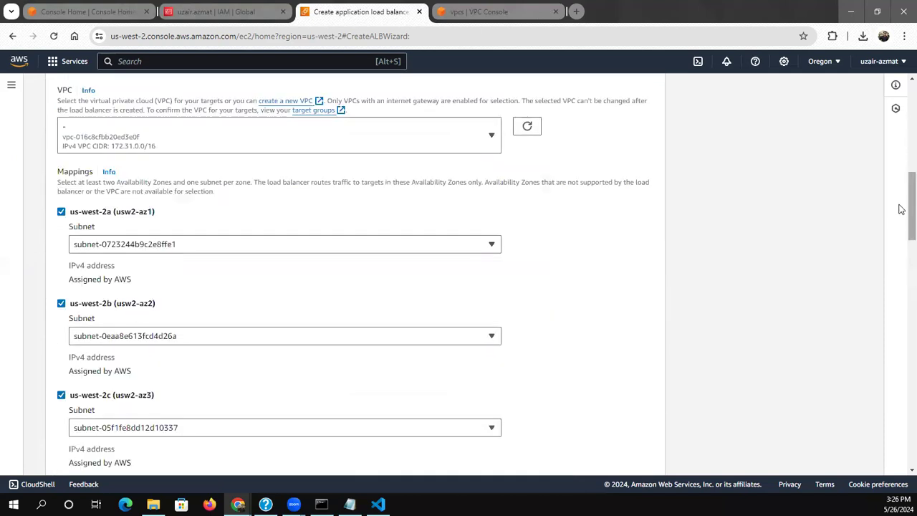
{"action": "scroll", "coordinate": [901, 215], "scroll_direction": "down", "scroll_amount": 3}
{"action": "left_click", "coordinate": [123, 304]}
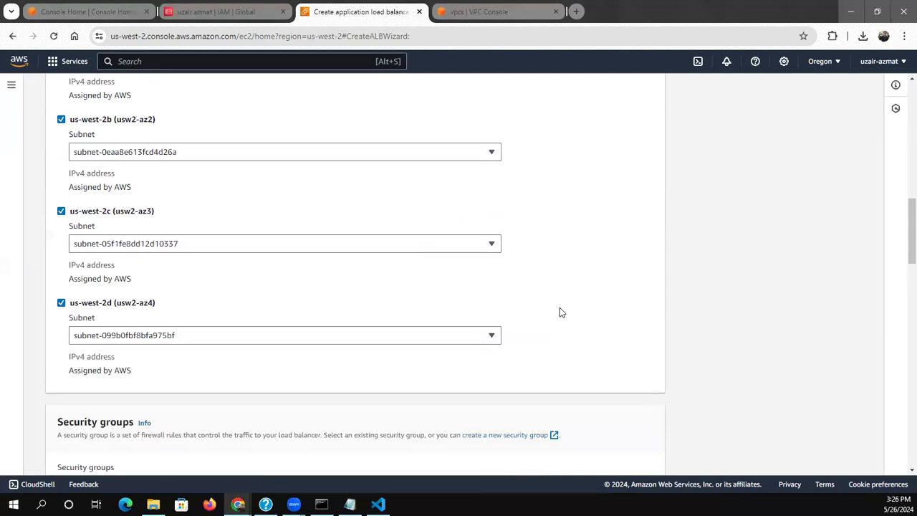
Start creating a target group for the HTTP:80 listener's default action and go to its creation form
{"action": "scroll", "coordinate": [901, 280], "scroll_direction": "down", "scroll_amount": 4}
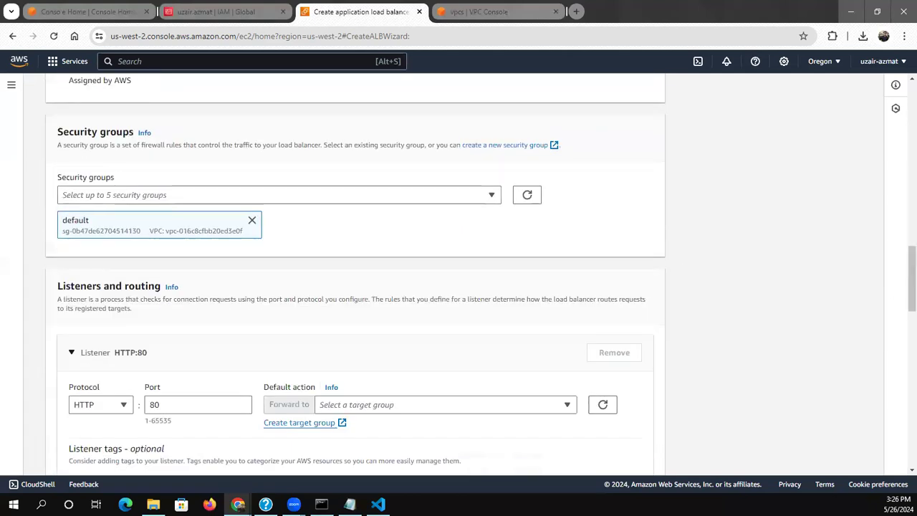
{"action": "left_click", "coordinate": [186, 405]}
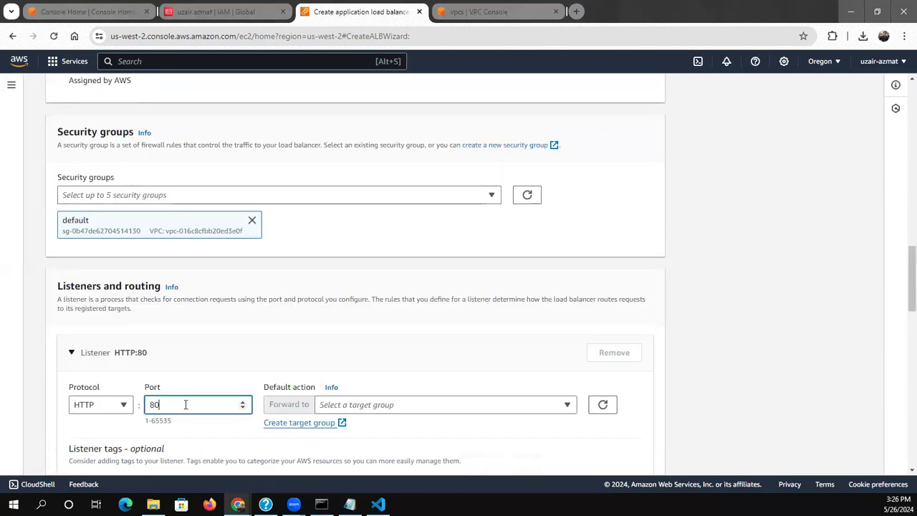
{"action": "left_click", "coordinate": [298, 423]}
{"action": "left_click", "coordinate": [337, 5]}
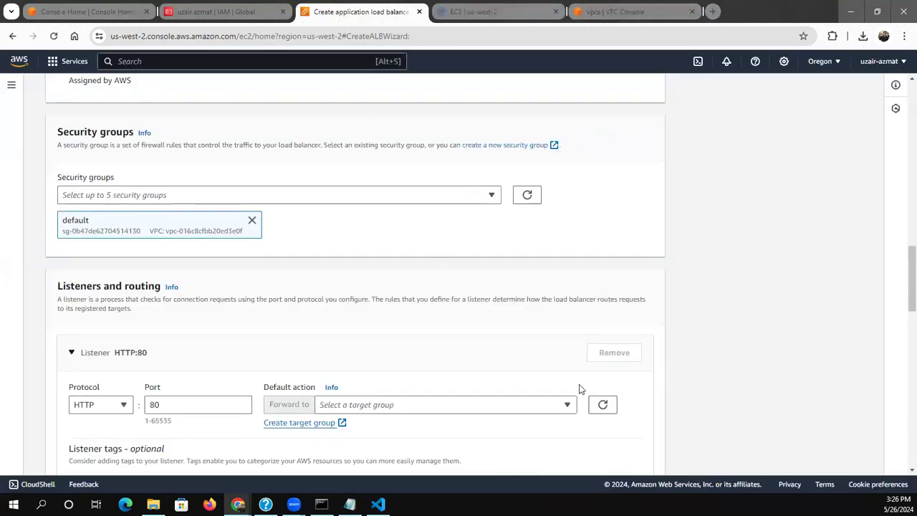
{"action": "left_click", "coordinate": [457, 10]}
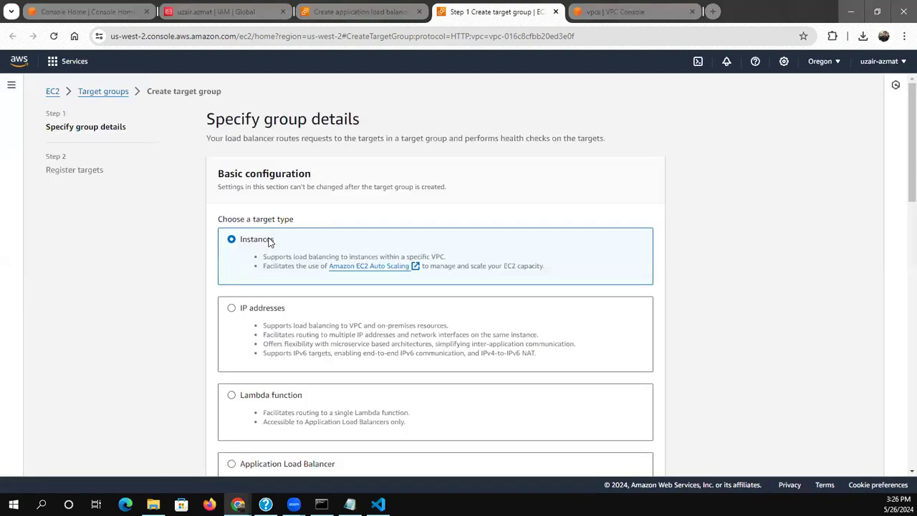
Set the target type to IP addresses, name the target group ecs-demo, and proceed to registering targets
{"action": "left_click", "coordinate": [257, 309]}
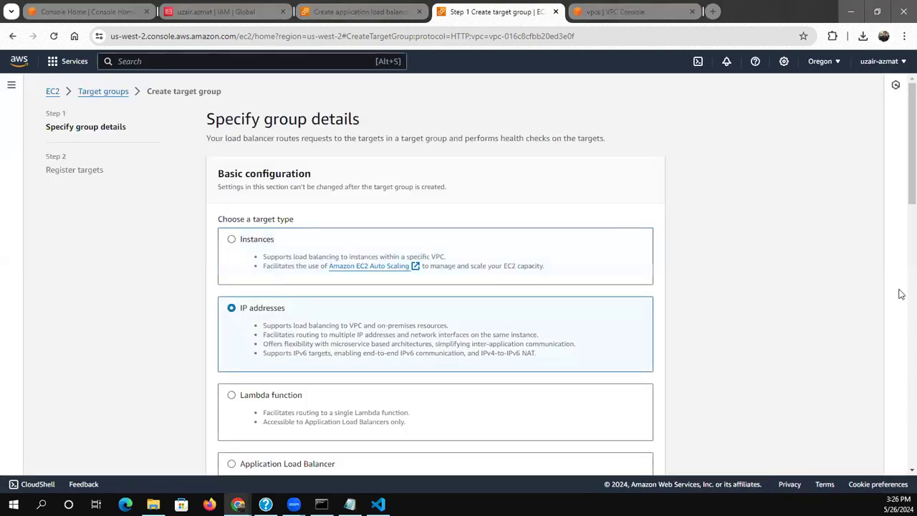
{"action": "scroll", "coordinate": [902, 217], "scroll_direction": "down", "scroll_amount": 1}
{"action": "scroll", "coordinate": [902, 217], "scroll_direction": "down", "scroll_amount": 3}
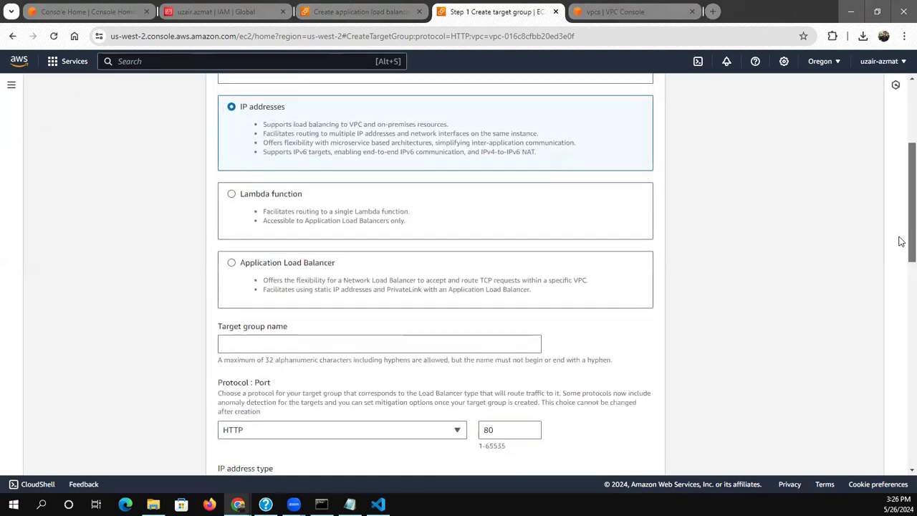
{"action": "left_click", "coordinate": [492, 296]}
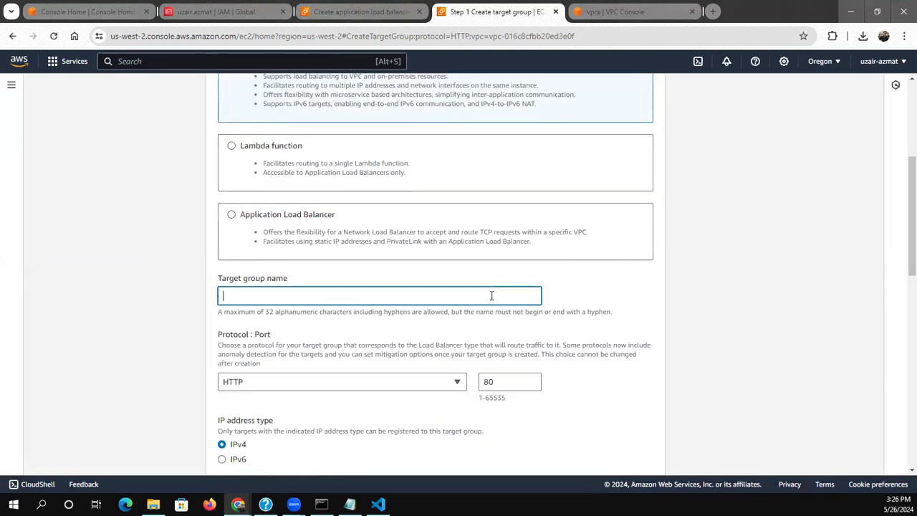
{"action": "type", "text": "ecs-demo"}
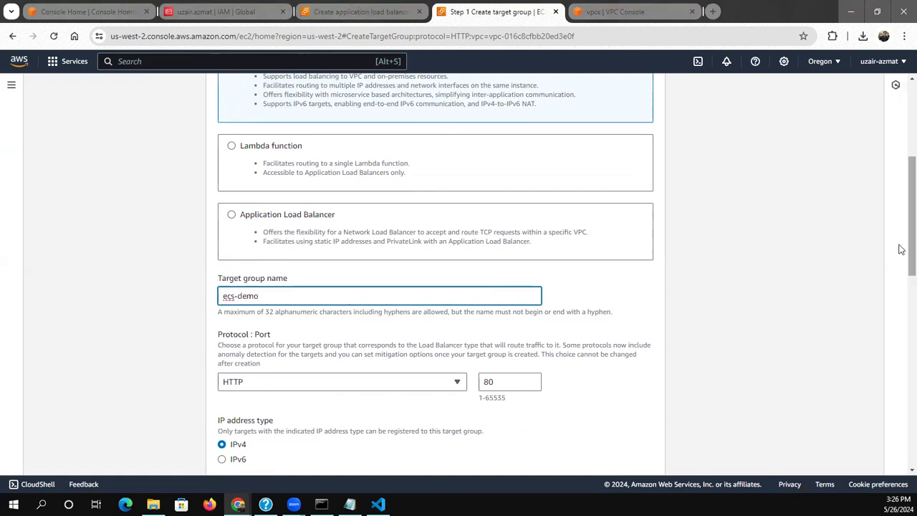
{"action": "key", "text": "alt+Left"}
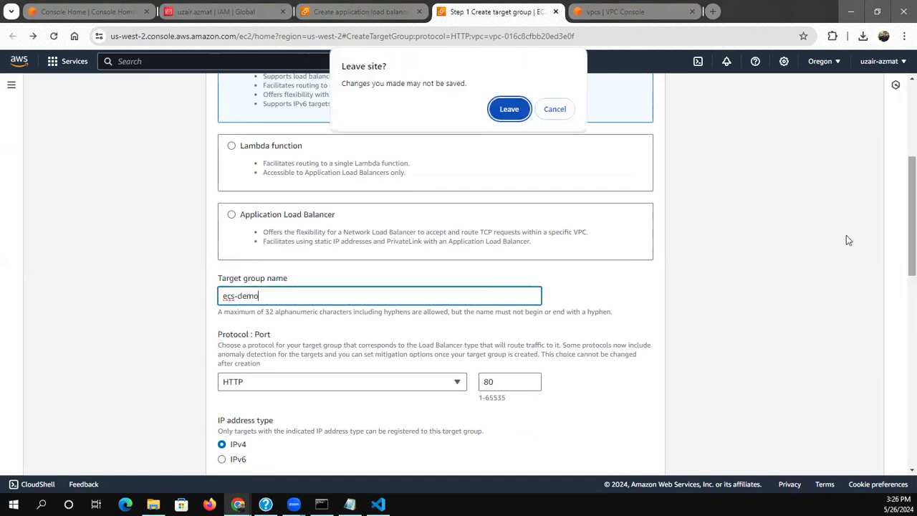
{"action": "left_click", "coordinate": [554, 111]}
{"action": "scroll", "coordinate": [892, 287], "scroll_direction": "down", "scroll_amount": 4}
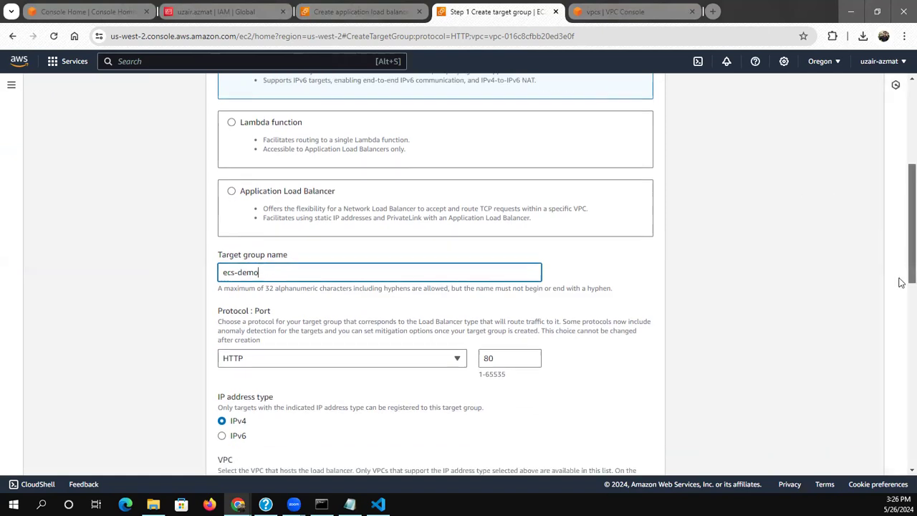
{"action": "scroll", "coordinate": [897, 350], "scroll_direction": "down", "scroll_amount": 5}
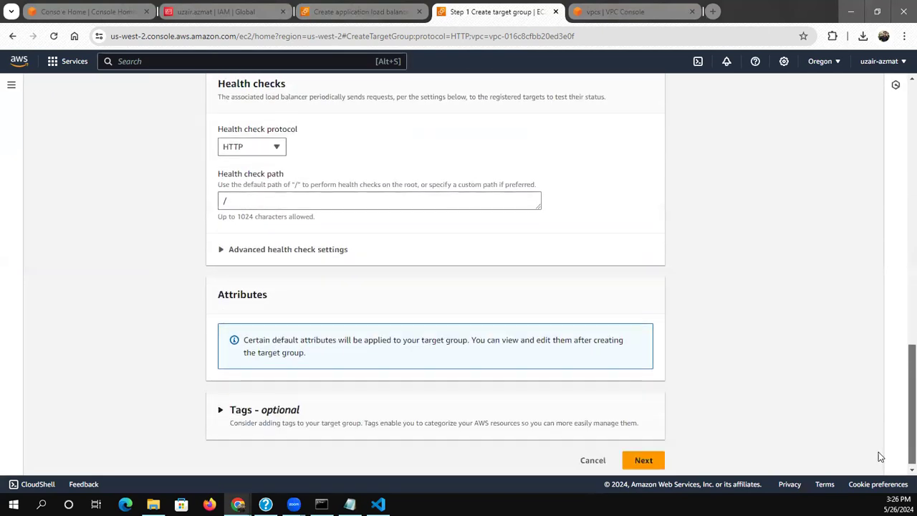
{"action": "left_click", "coordinate": [645, 456]}
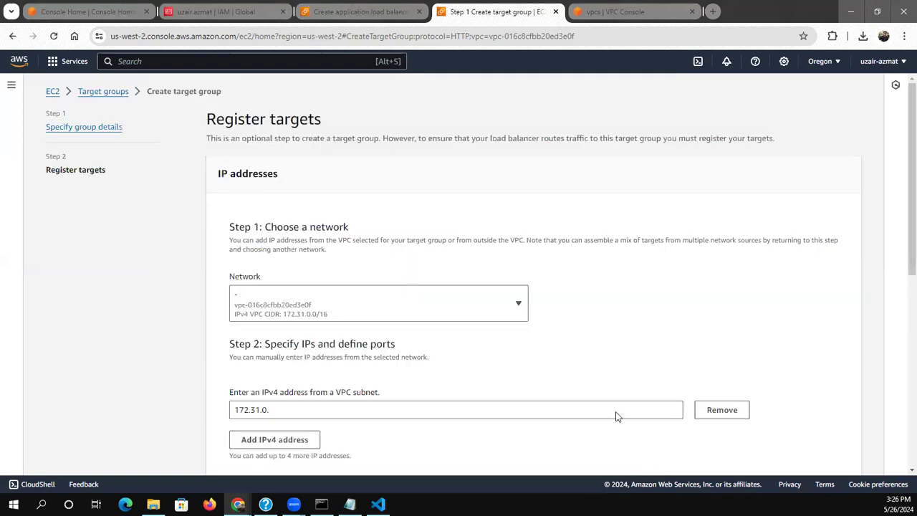
Remove the prefilled IPv4 address entry and create the target group without registering any targets
{"action": "left_click", "coordinate": [722, 411]}
{"action": "left_click", "coordinate": [364, 296]}
{"action": "left_click", "coordinate": [364, 296]}
{"action": "left_click_drag", "start_coordinate": [901, 266], "coordinate": [903, 449]}
{"action": "left_click", "coordinate": [782, 454]}
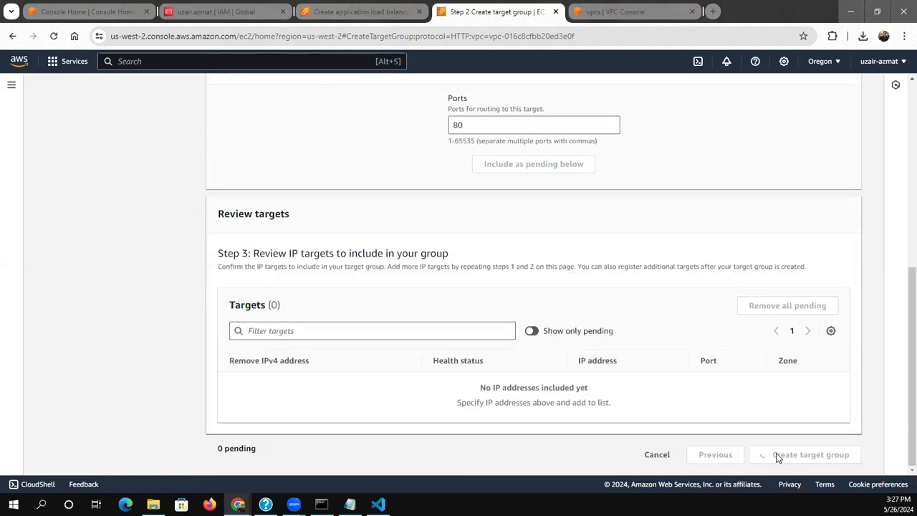
Return to the load balancer form, refresh the target groups, and forward the HTTP:80 listener to ecs-demo
{"action": "key", "text": "ctrl+shift+Tab"}
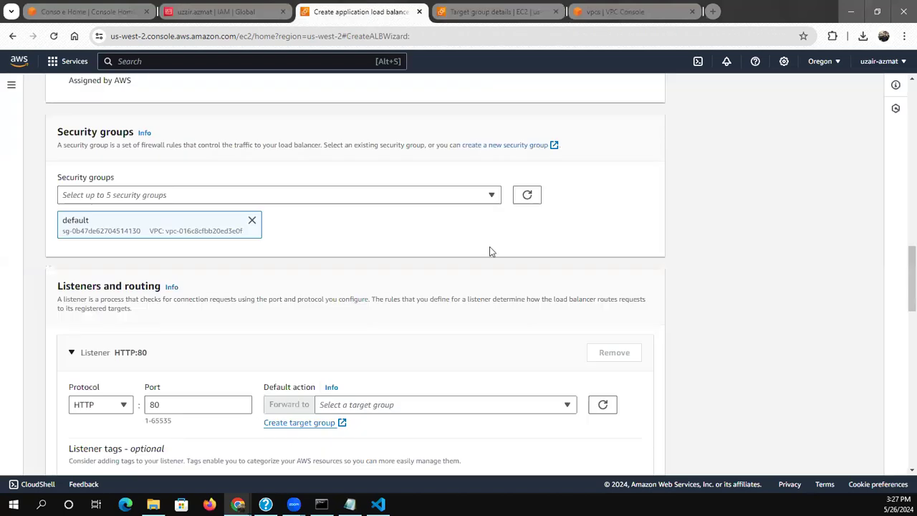
{"action": "left_click", "coordinate": [601, 404]}
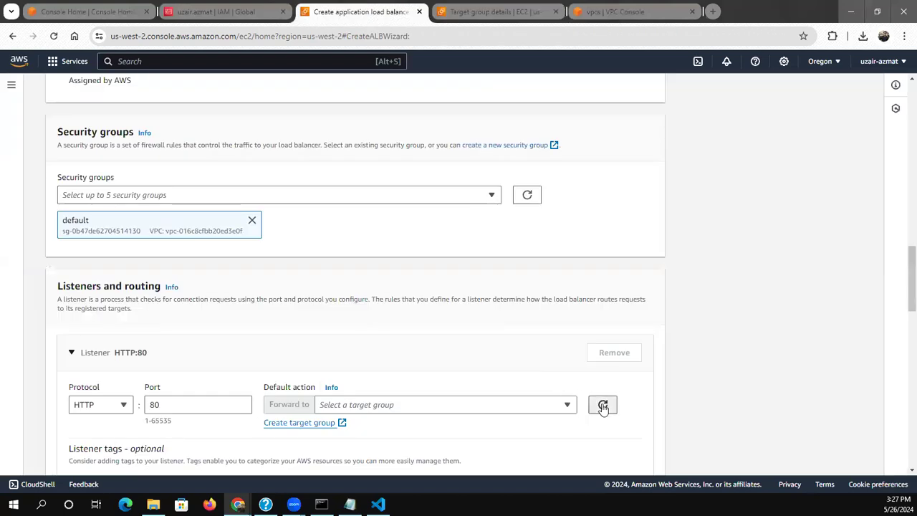
{"action": "left_click", "coordinate": [563, 405]}
{"action": "left_click", "coordinate": [545, 386]}
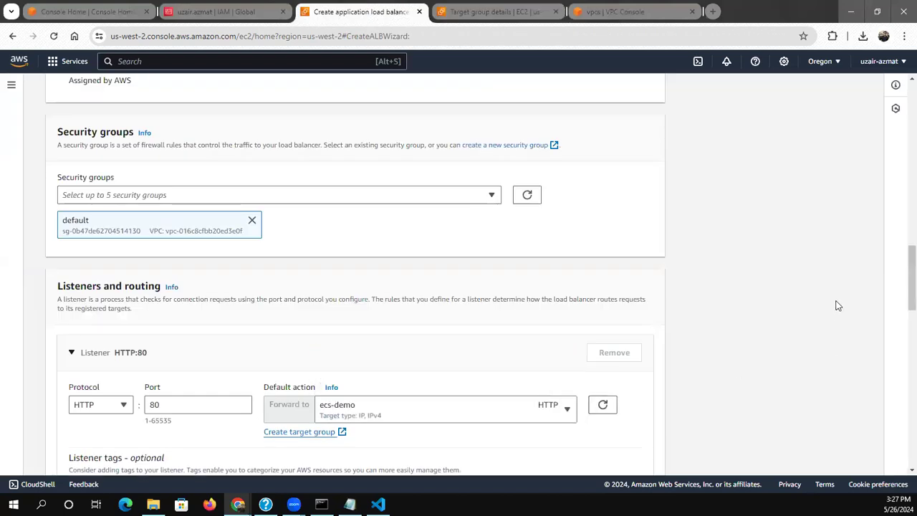
Review the configuration summary and create the ecs-demo load balancer
{"action": "left_click_drag", "start_coordinate": [912, 286], "coordinate": [876, 395]}
{"action": "scroll", "coordinate": [878, 398], "scroll_direction": "down", "scroll_amount": 3}
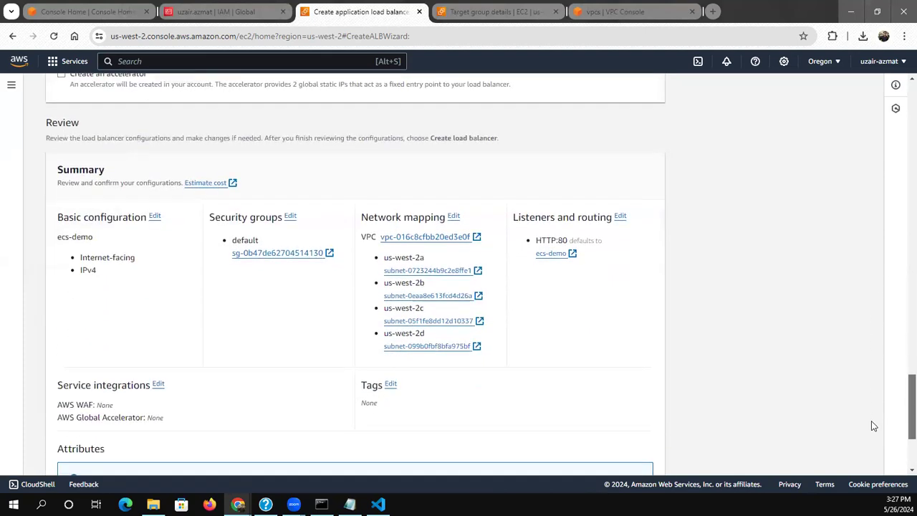
{"action": "scroll", "coordinate": [872, 426], "scroll_direction": "down", "scroll_amount": 4}
{"action": "left_click", "coordinate": [628, 454]}
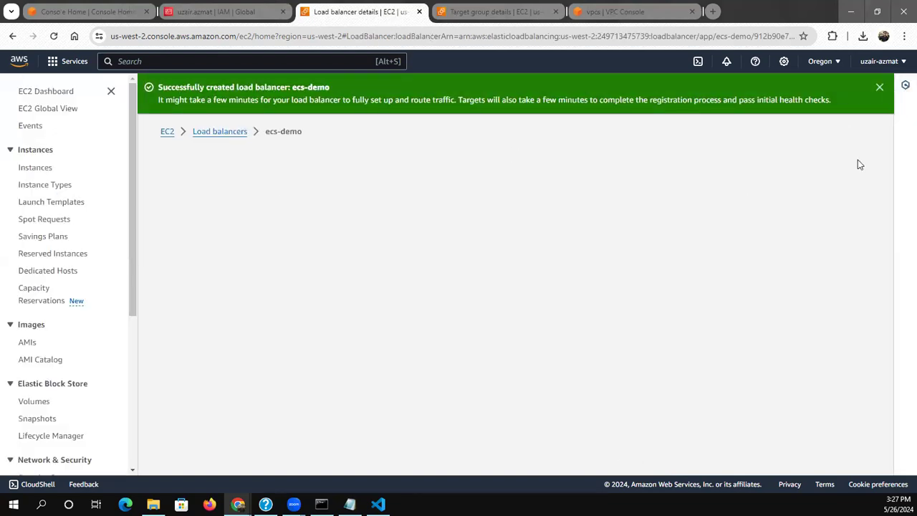
Search the AWS services for CodeCommit and open its repositories page
{"action": "key", "text": "alt+Left"}
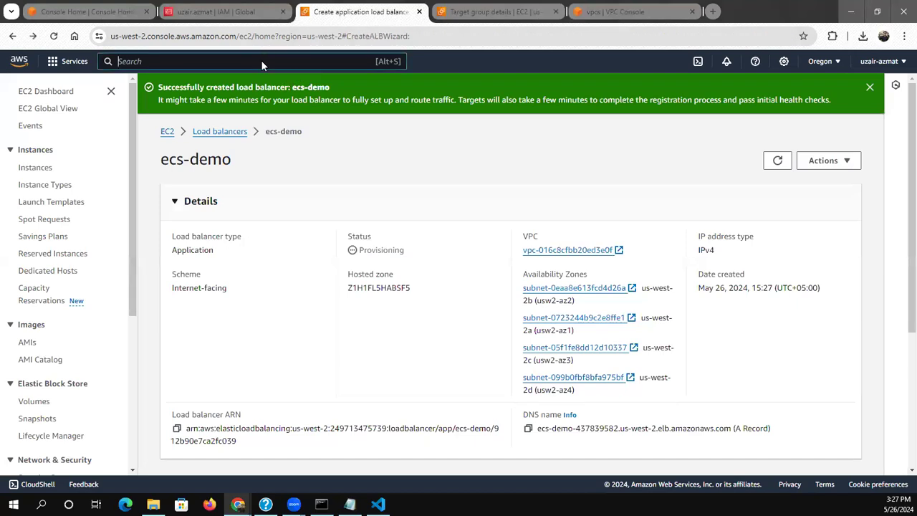
{"action": "left_click", "coordinate": [263, 61]}
{"action": "type", "text": "code com"}
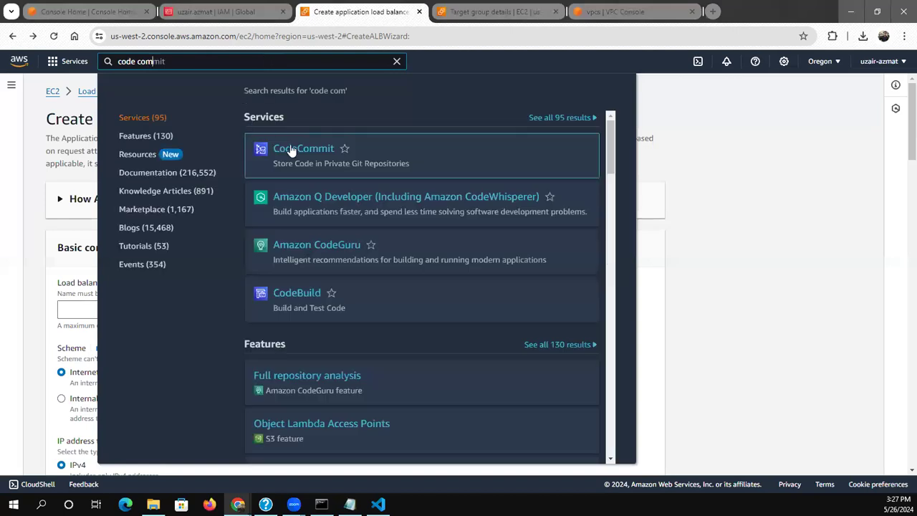
{"action": "left_click", "coordinate": [293, 151]}
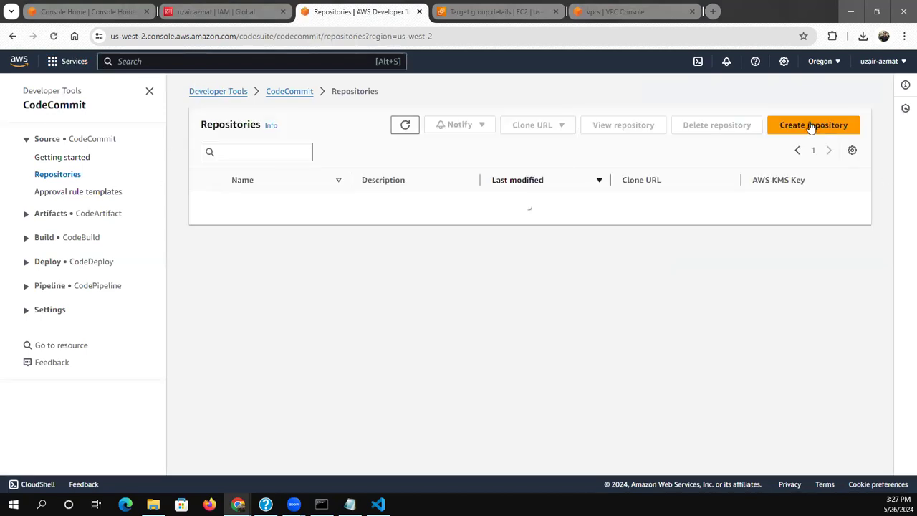
Create a CodeCommit repository named ecs-demo and look through its setup page down to the file area
{"action": "left_click", "coordinate": [812, 126]}
{"action": "left_click", "coordinate": [191, 243]}
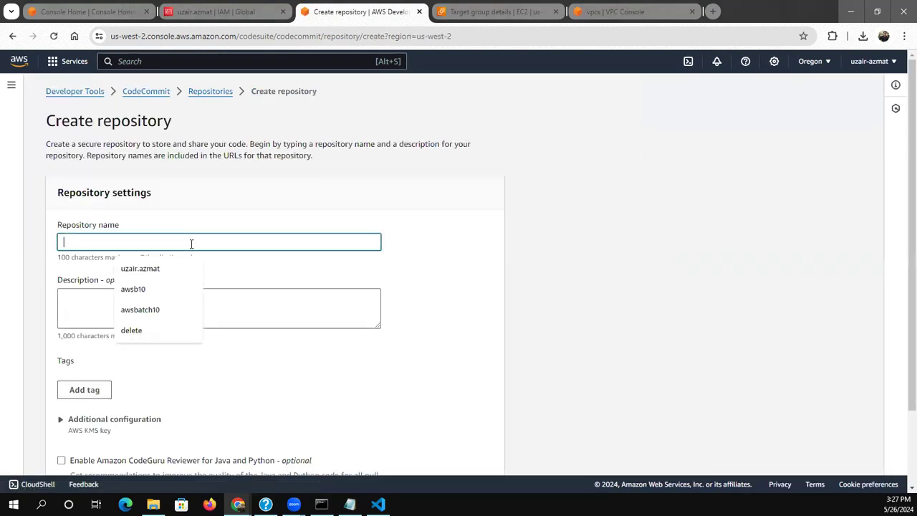
{"action": "type", "text": "ecs-demo"}
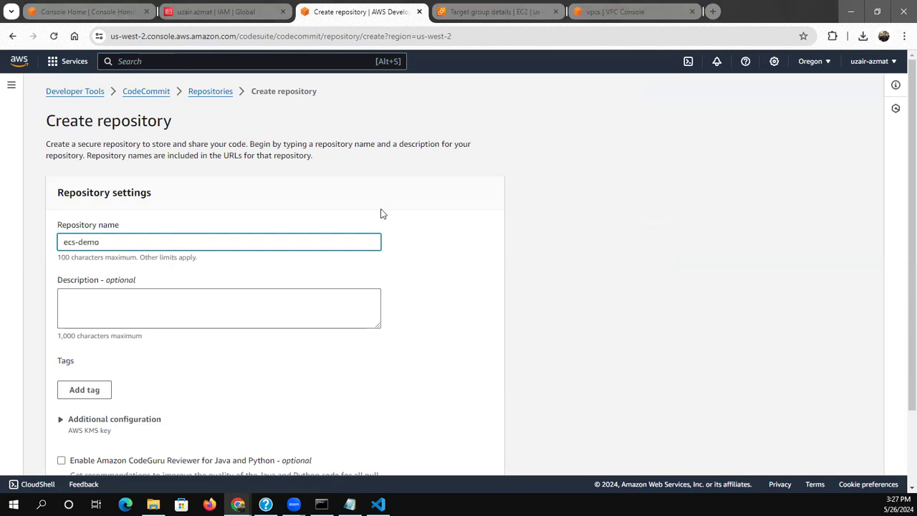
{"action": "scroll", "coordinate": [895, 286], "scroll_direction": "down", "scroll_amount": 2}
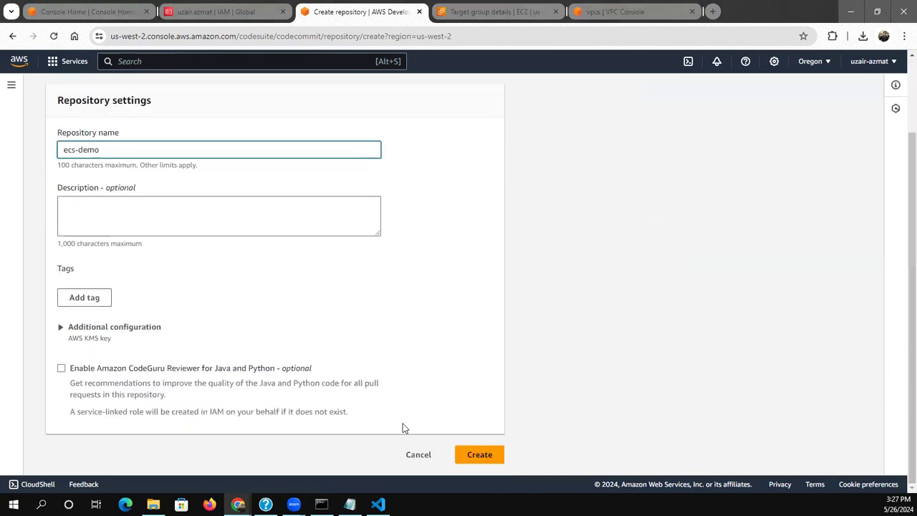
{"action": "left_click", "coordinate": [465, 459]}
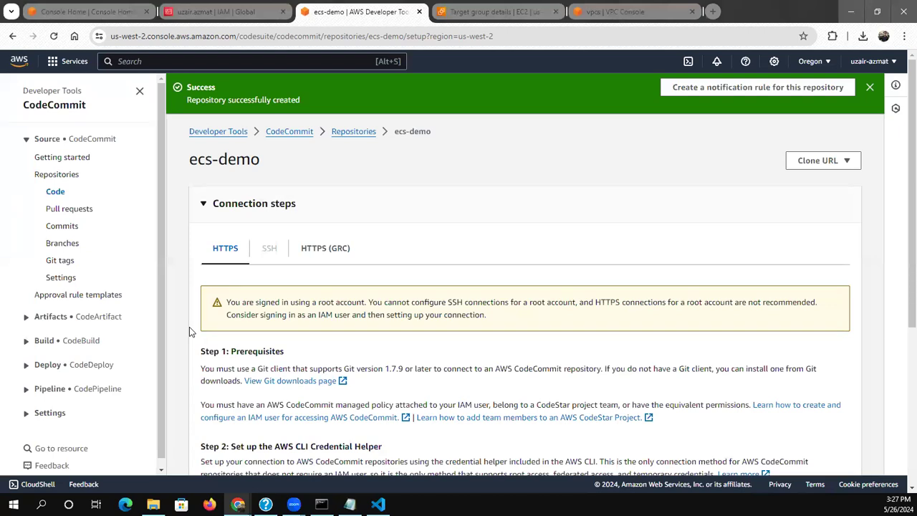
{"action": "scroll", "coordinate": [900, 222], "scroll_direction": "down", "scroll_amount": 1}
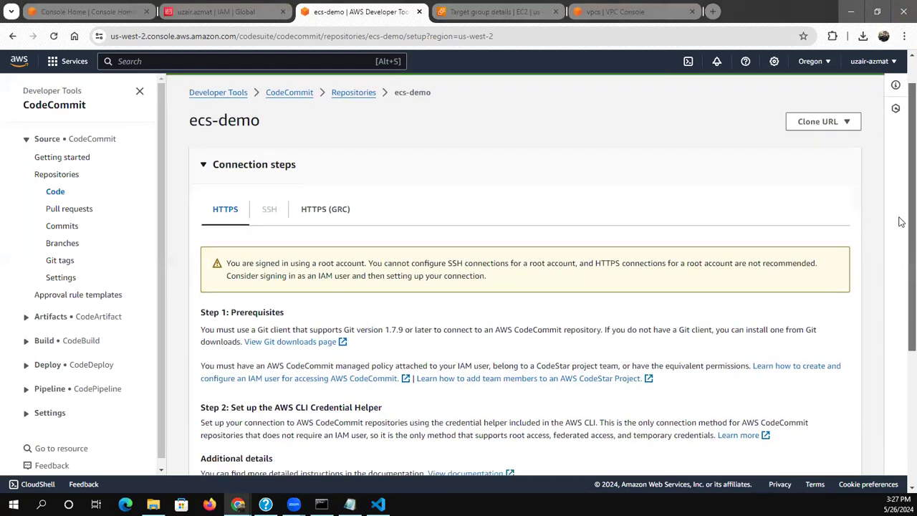
{"action": "scroll", "coordinate": [901, 234], "scroll_direction": "down", "scroll_amount": 4}
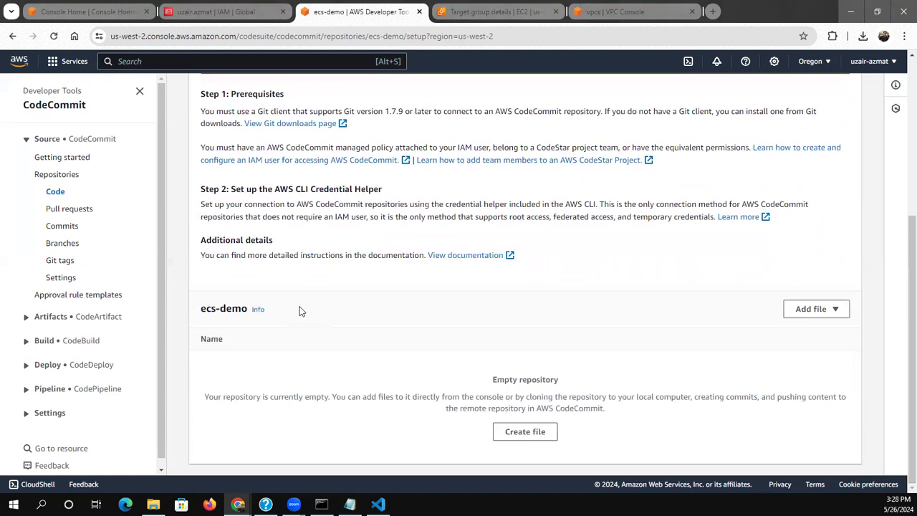
{"action": "left_click", "coordinate": [38, 347]}
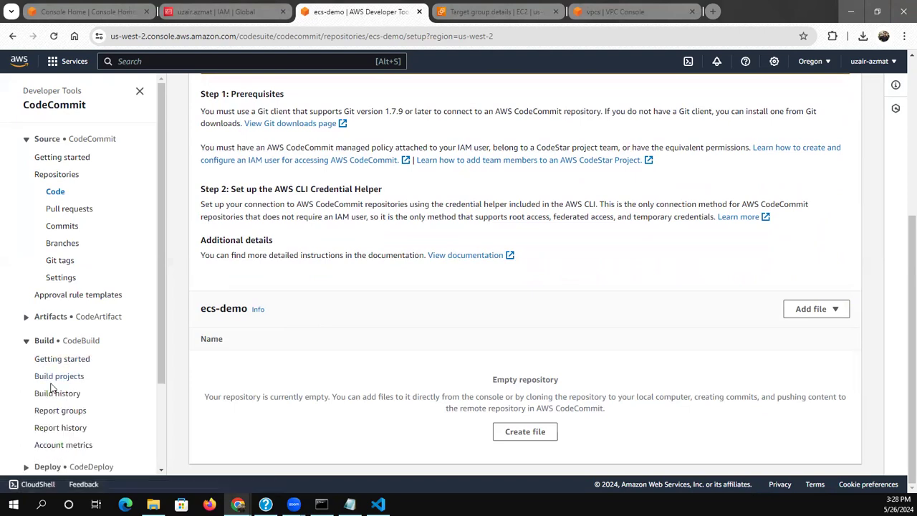
{"action": "left_click", "coordinate": [52, 380]}
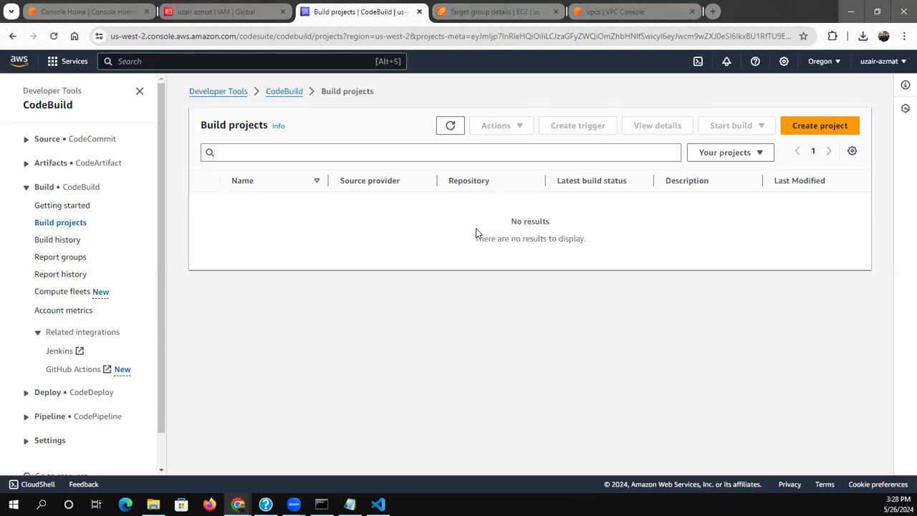
{"action": "left_click", "coordinate": [806, 131]}
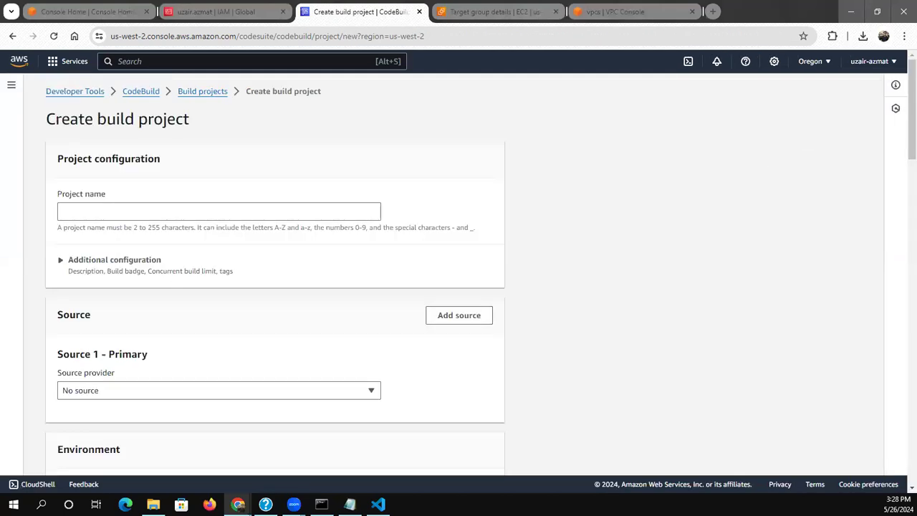
{"action": "key", "text": "alt+Left"}
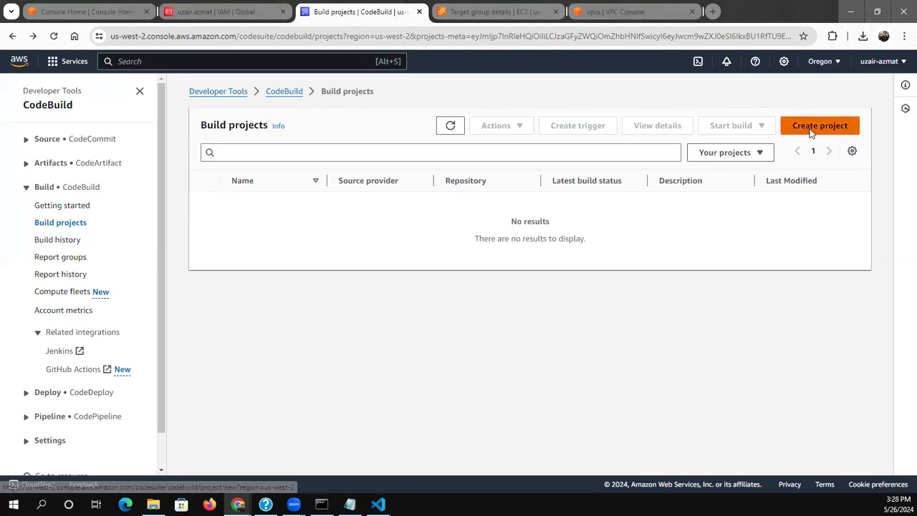
{"action": "key", "text": "alt+Left"}
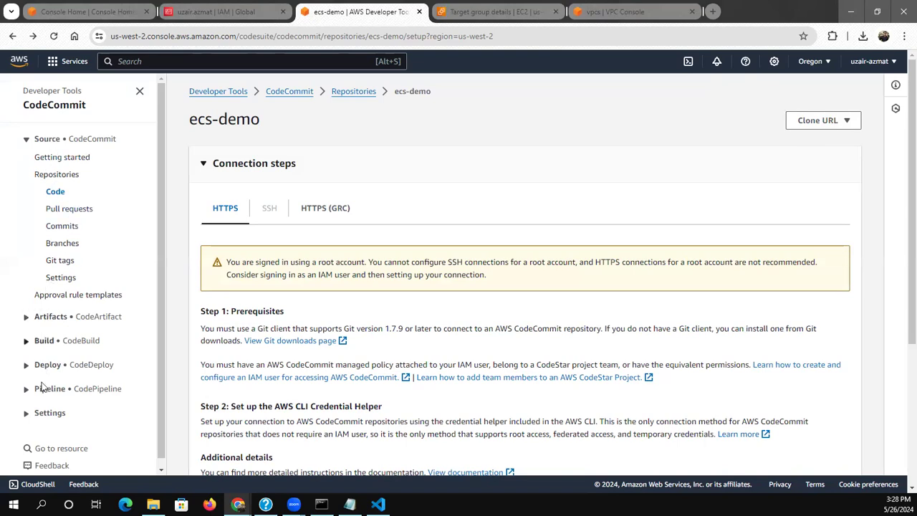
{"action": "key", "text": "alt+Left"}
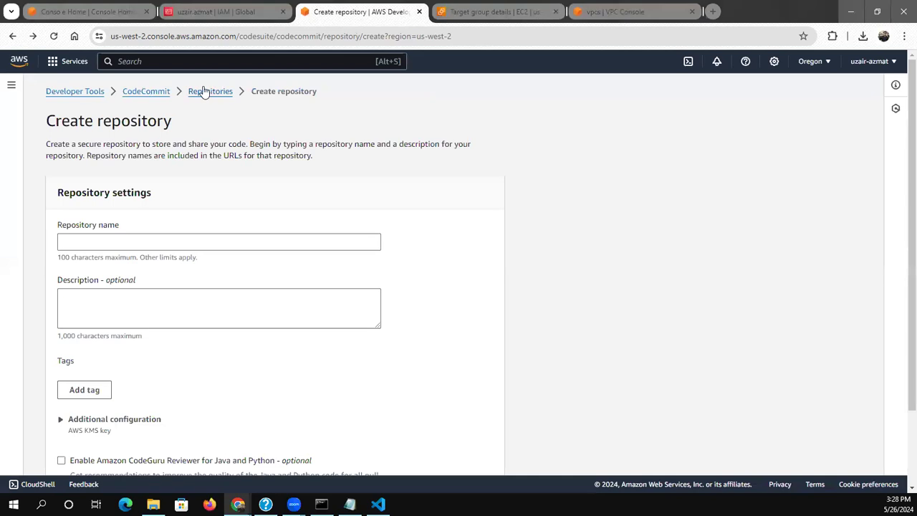
{"action": "left_click", "coordinate": [209, 91]}
{"action": "key", "text": "alt+Left"}
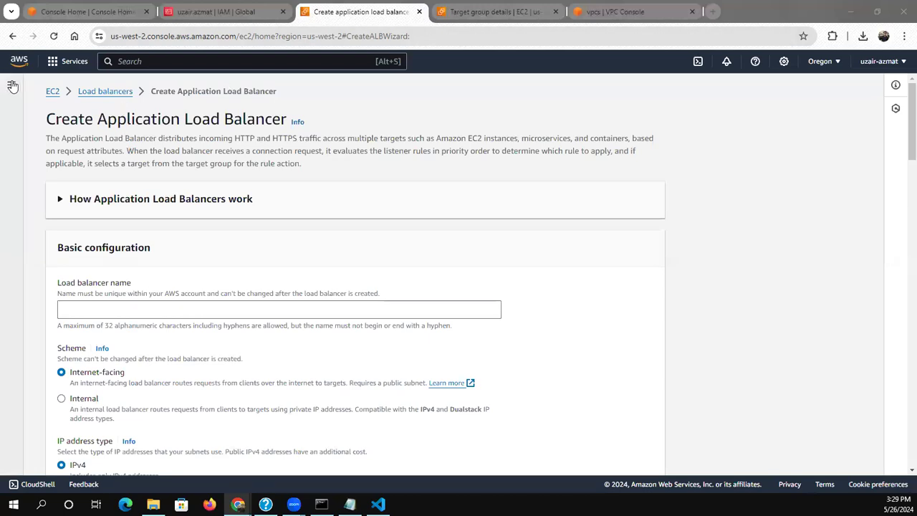
Search the AWS services for "code" and open the CodeCommit repositories page
{"action": "left_click", "coordinate": [142, 62]}
{"action": "type", "text": "c"}
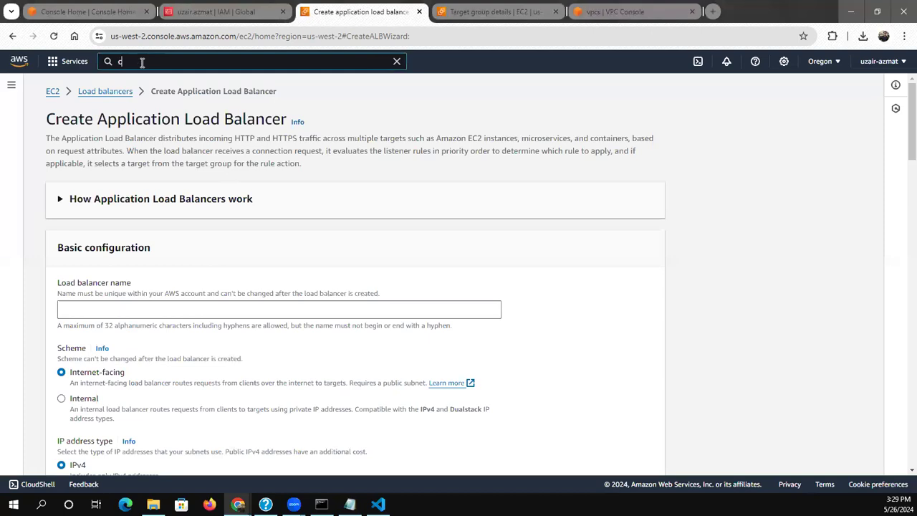
{"action": "type", "text": "ode"}
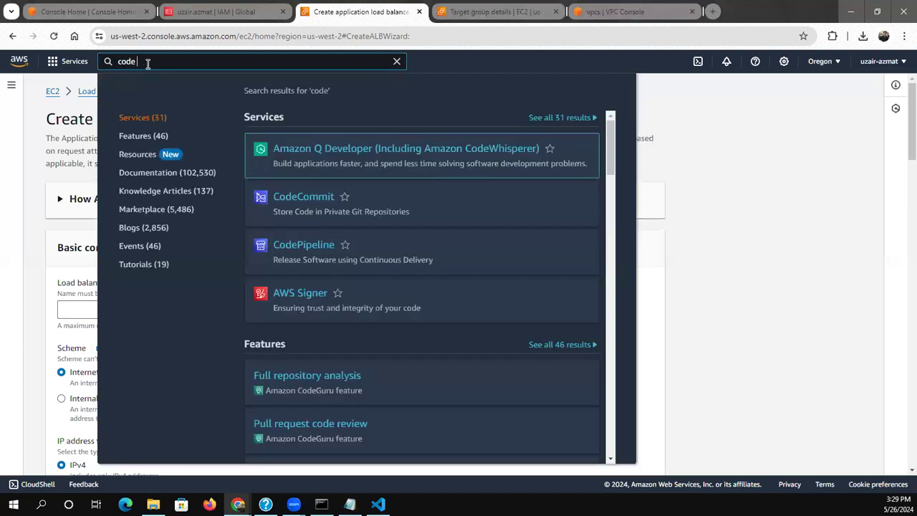
{"action": "left_click", "coordinate": [298, 197]}
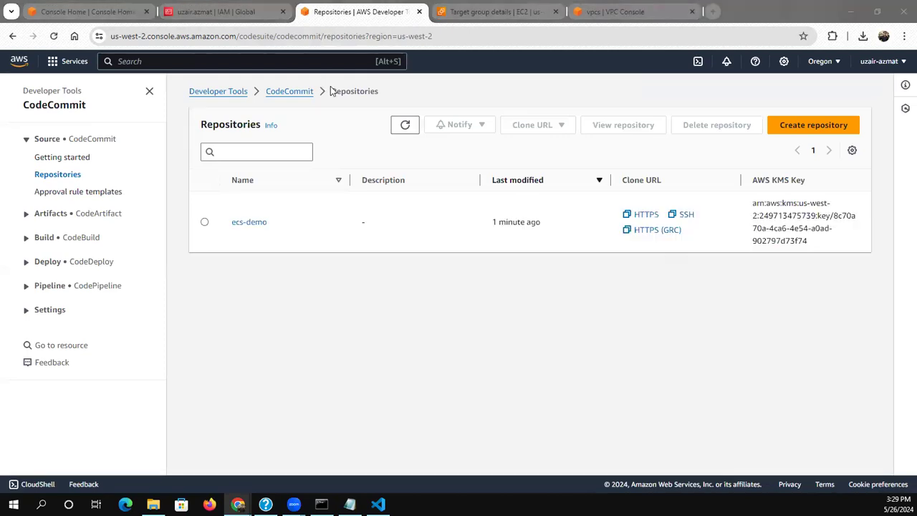
Open the CodeBuild build projects and start a new build project named ecs-demo
{"action": "left_click", "coordinate": [27, 239]}
{"action": "left_click", "coordinate": [45, 276]}
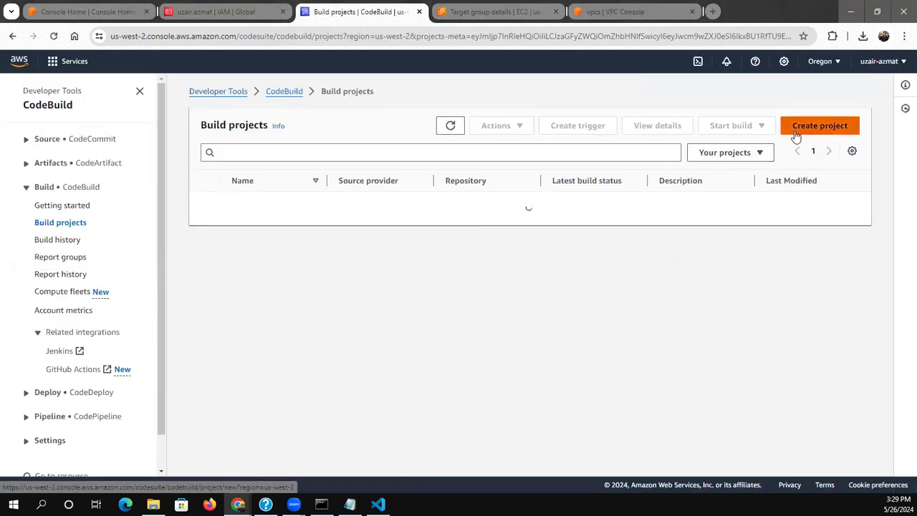
{"action": "left_click", "coordinate": [793, 133]}
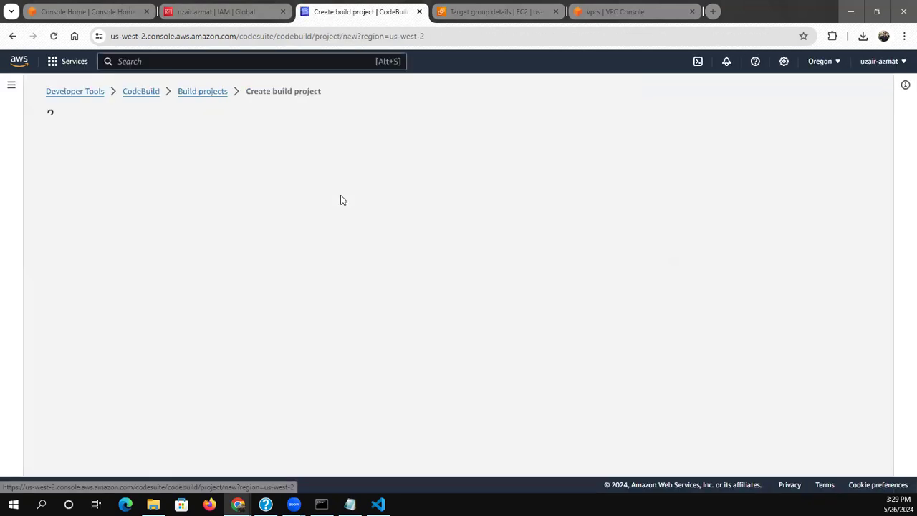
{"action": "left_click", "coordinate": [170, 205]}
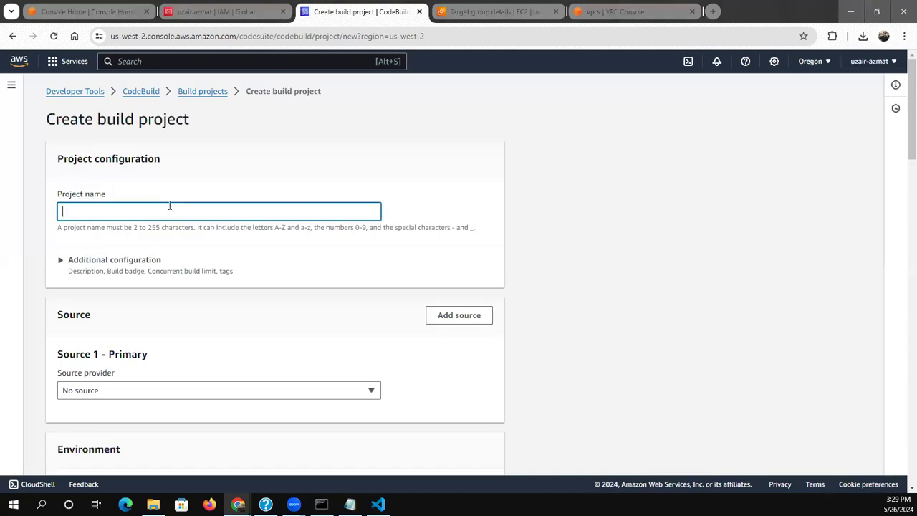
{"action": "type", "text": "ecs-demm"}
{"action": "key", "text": "BackSpace"}
Set the primary source to AWS CodeCommit with the ecs-demo repository
{"action": "left_click", "coordinate": [81, 389]}
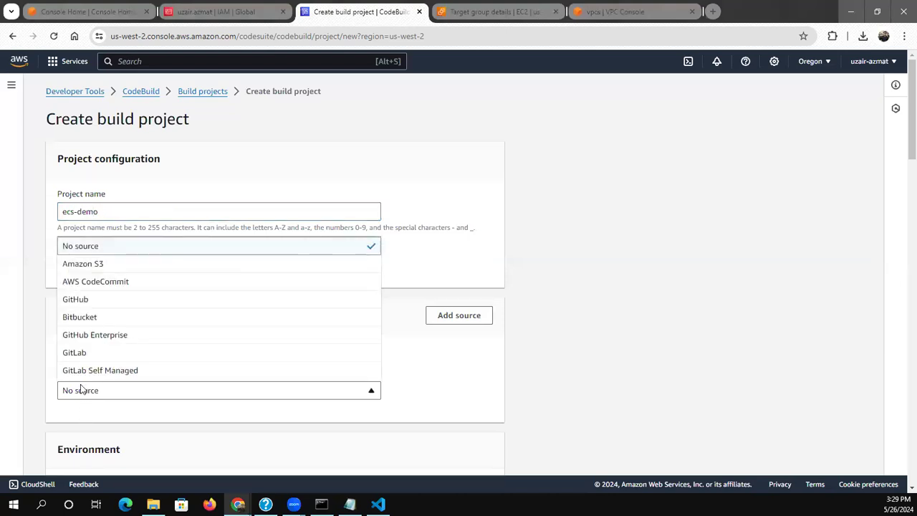
{"action": "left_click", "coordinate": [79, 283]}
{"action": "left_click", "coordinate": [101, 435]}
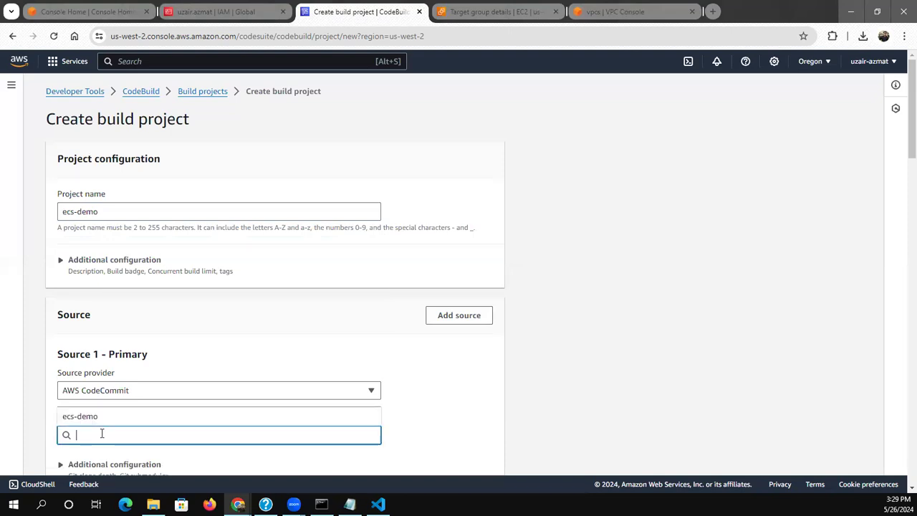
{"action": "left_click", "coordinate": [94, 424]}
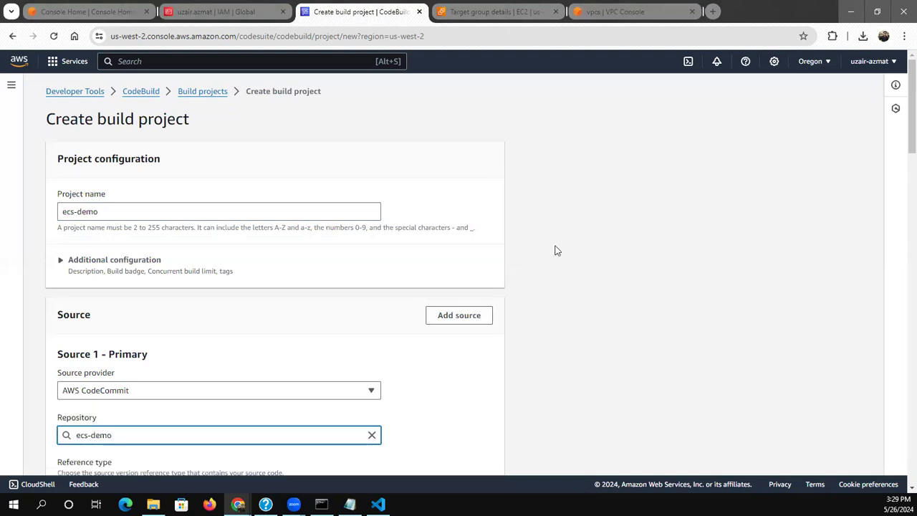
Try to find a master branch for the ecs-demo source by filtering the available branches
{"action": "left_click_drag", "start_coordinate": [903, 149], "coordinate": [901, 207]}
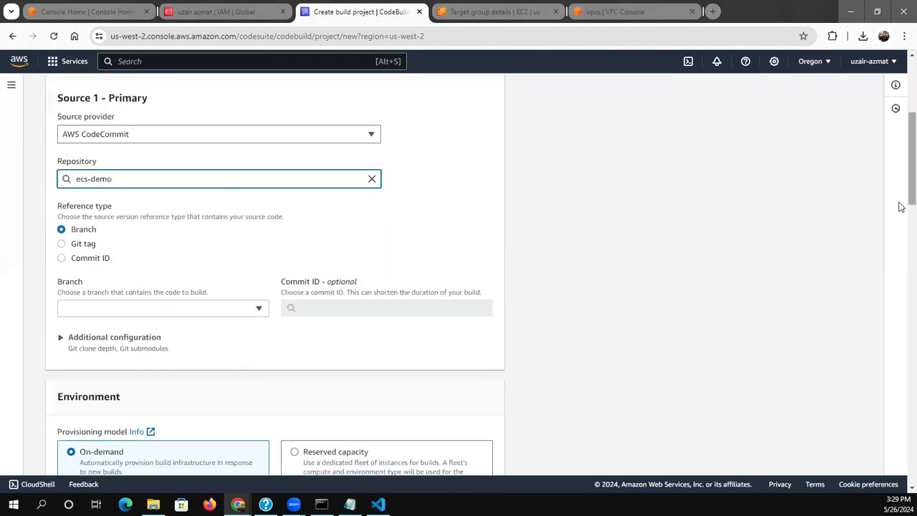
{"action": "left_click", "coordinate": [149, 306]}
{"action": "left_click", "coordinate": [143, 306]}
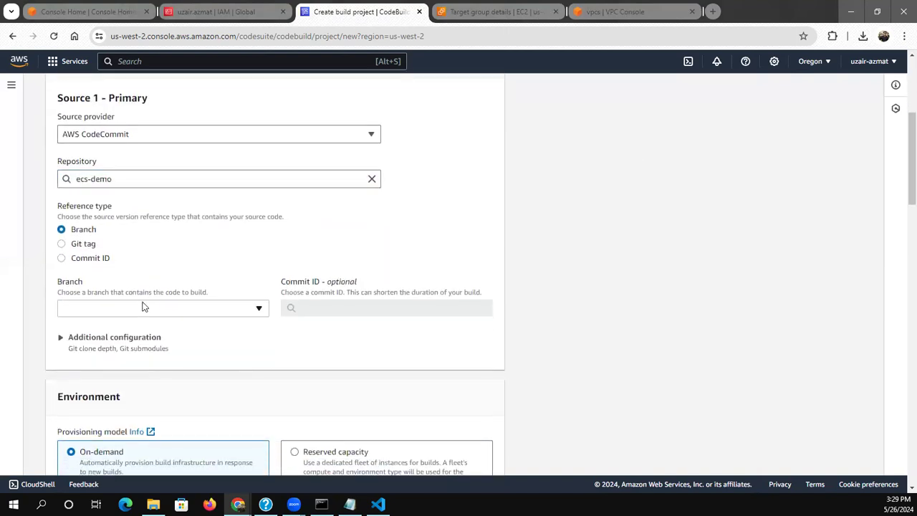
{"action": "left_click", "coordinate": [141, 307]}
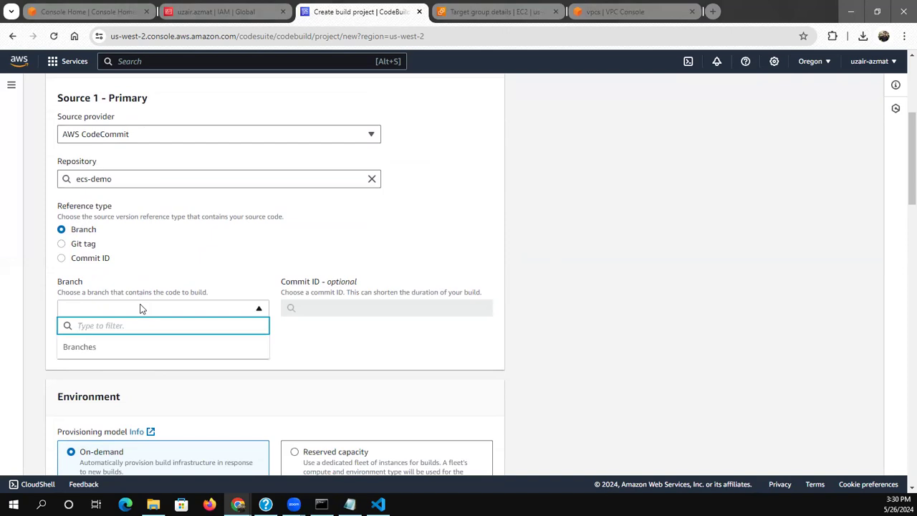
{"action": "type", "text": "master"}
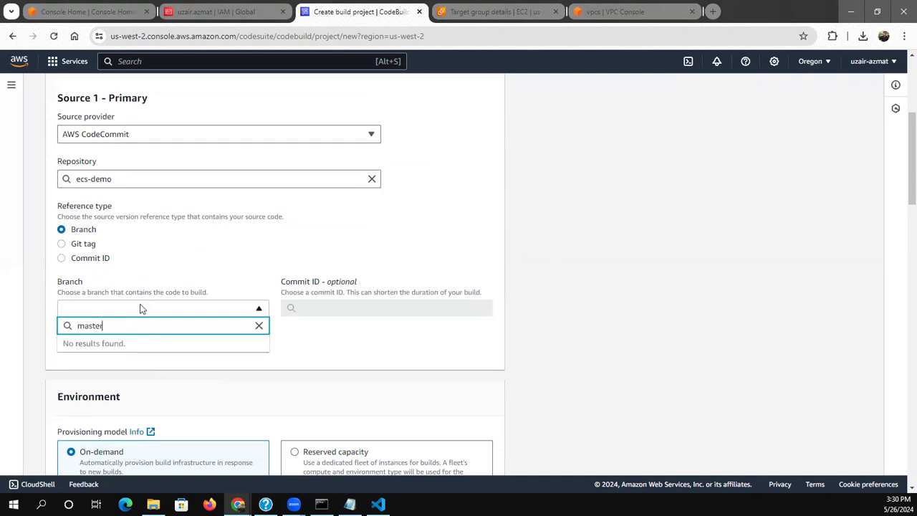
{"action": "left_click", "coordinate": [317, 348]}
{"action": "left_click", "coordinate": [319, 348]}
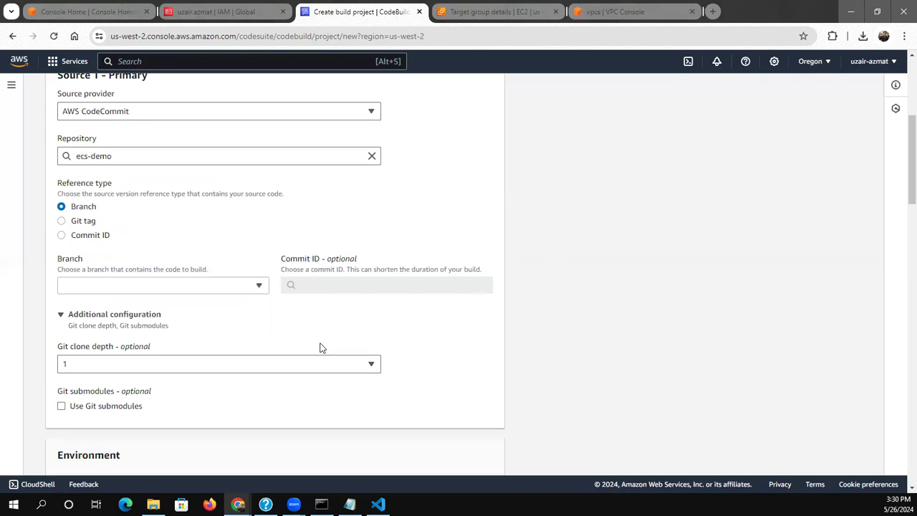
Check the operating system and runtime choices, and set the environment image to aws/codebuild/amazonlinux2-x86_64-standard:4.0
{"action": "scroll", "coordinate": [320, 348], "scroll_direction": "down", "scroll_amount": 4}
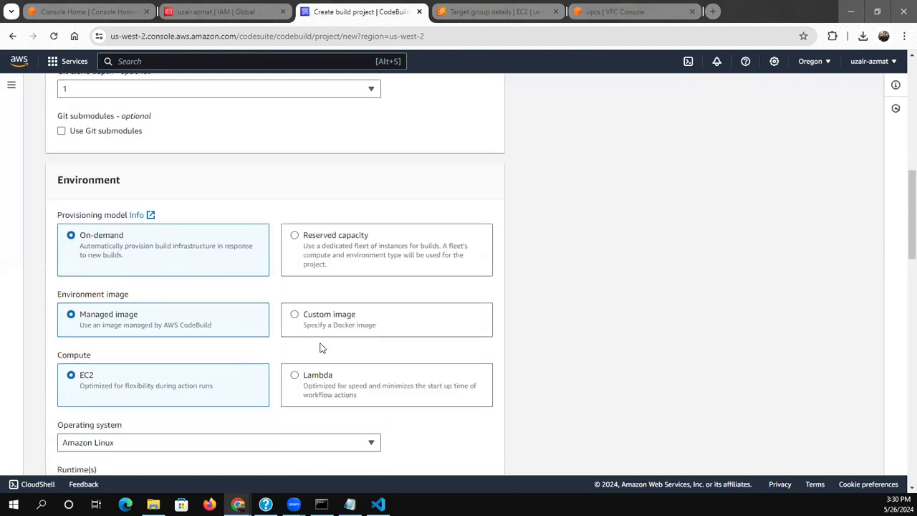
{"action": "scroll", "coordinate": [109, 342], "scroll_direction": "down", "scroll_amount": 2}
{"action": "left_click", "coordinate": [108, 336]}
{"action": "left_click", "coordinate": [110, 342]}
{"action": "left_click", "coordinate": [105, 375]}
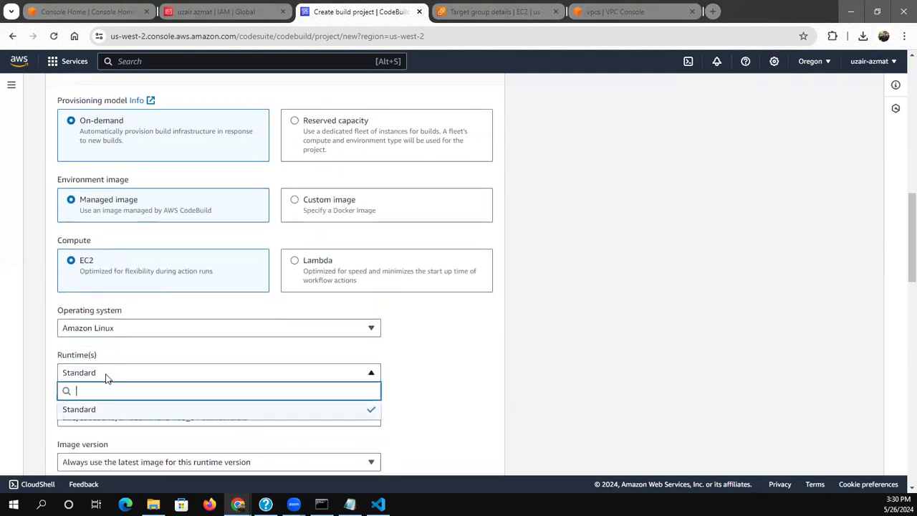
{"action": "left_click", "coordinate": [106, 376]}
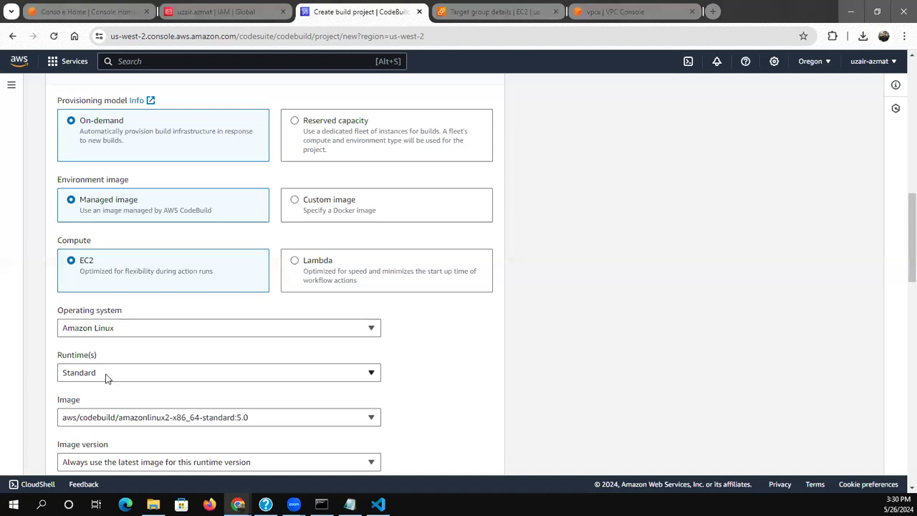
{"action": "left_click", "coordinate": [113, 417]}
{"action": "key", "text": "Down"}
{"action": "key", "text": "Up"}
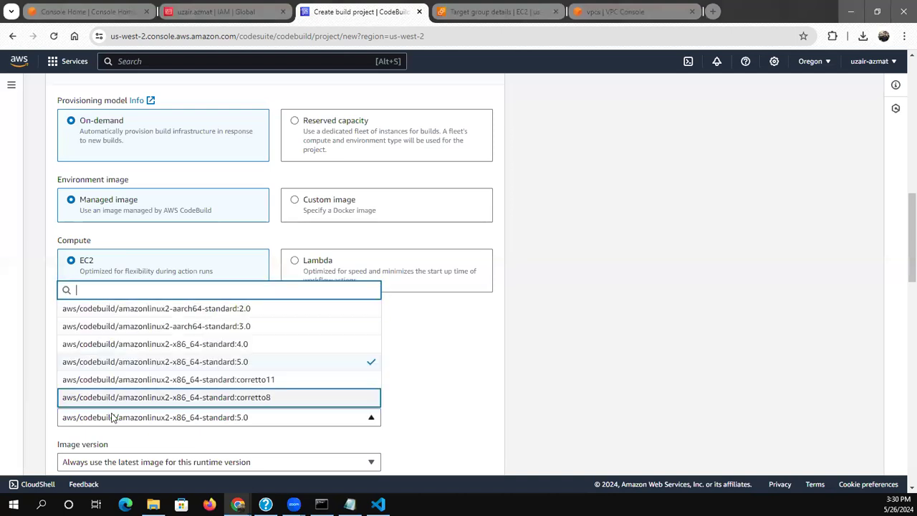
{"action": "key", "text": "Up"}
{"action": "key", "text": "Up"}
{"action": "key", "text": "Up"}
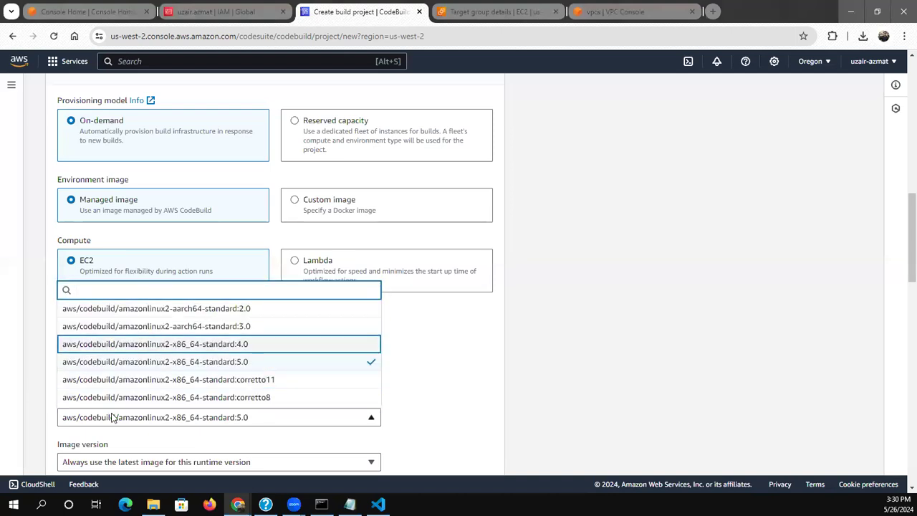
{"action": "key", "text": "Return"}
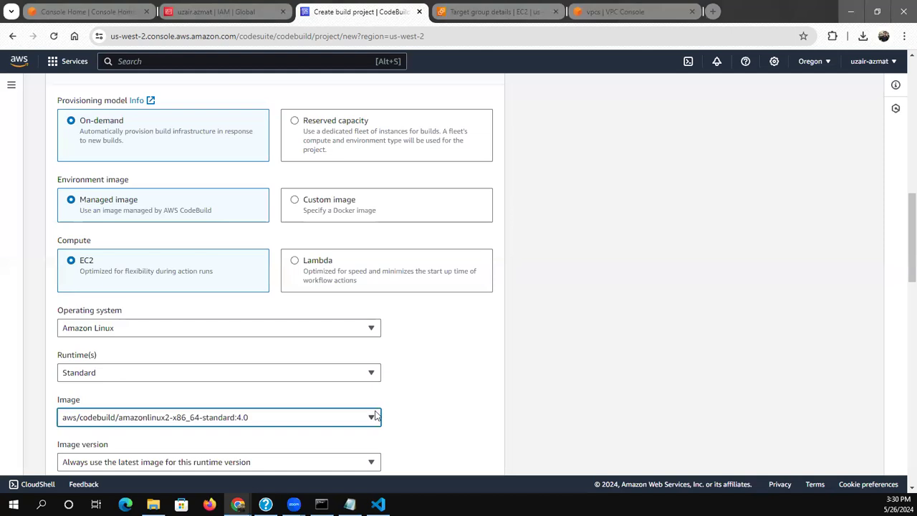
Set the build specifications to use a buildspec file
{"action": "left_click_drag", "start_coordinate": [907, 277], "coordinate": [901, 354]}
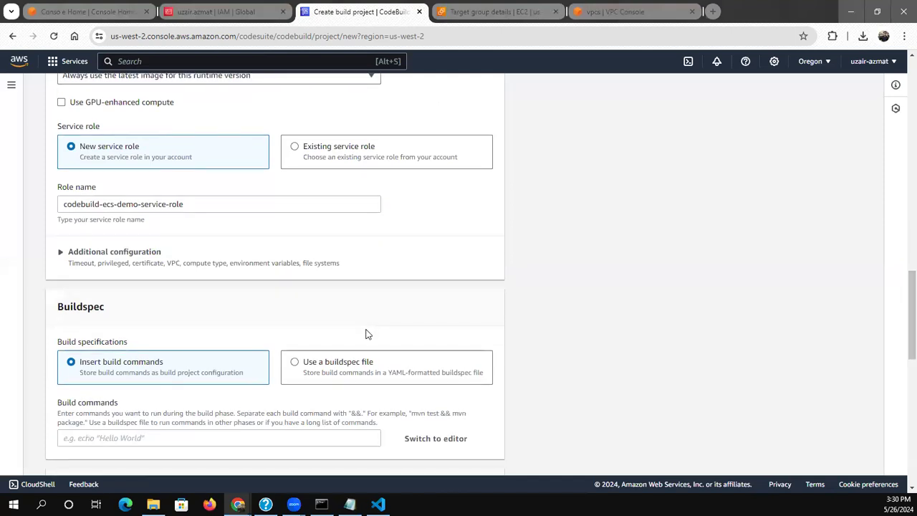
{"action": "left_click", "coordinate": [347, 361]}
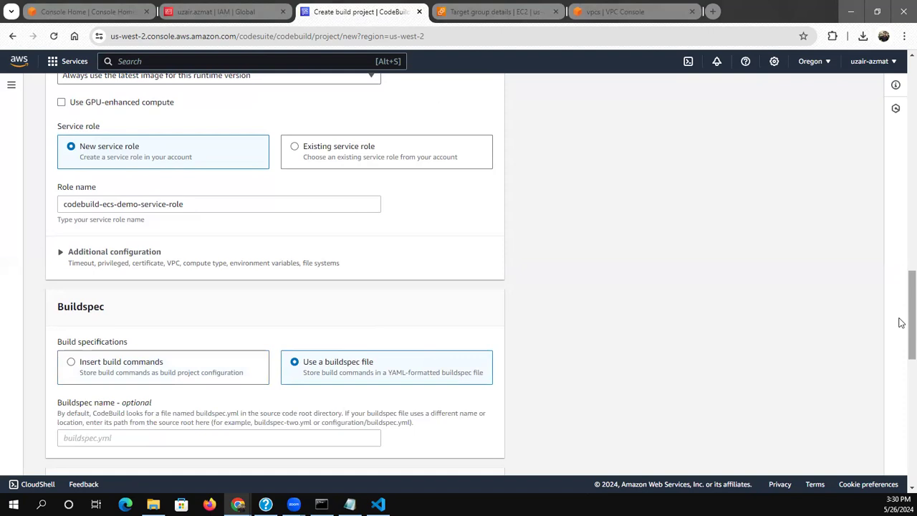
Set the buildspec name to buildspec.yml
{"action": "left_click_drag", "start_coordinate": [901, 322], "coordinate": [901, 347]}
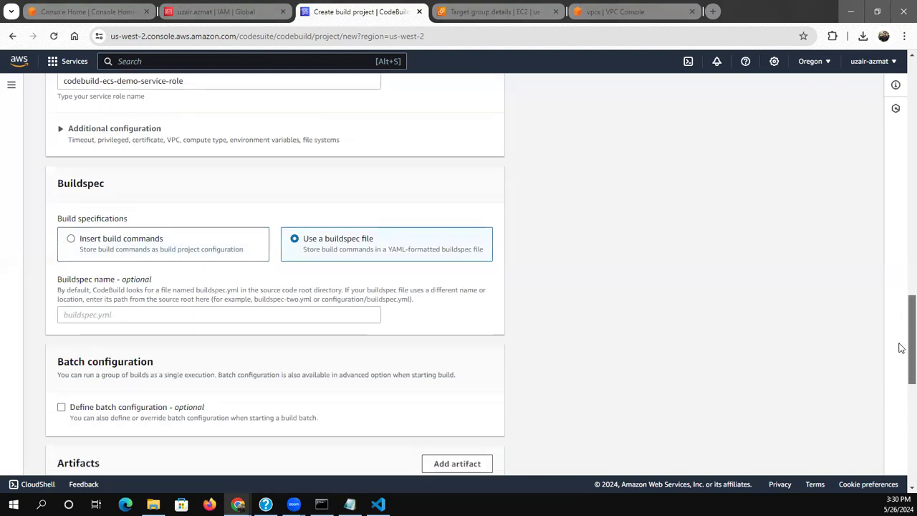
{"action": "left_click", "coordinate": [114, 319]}
{"action": "type", "text": "buildspec"}
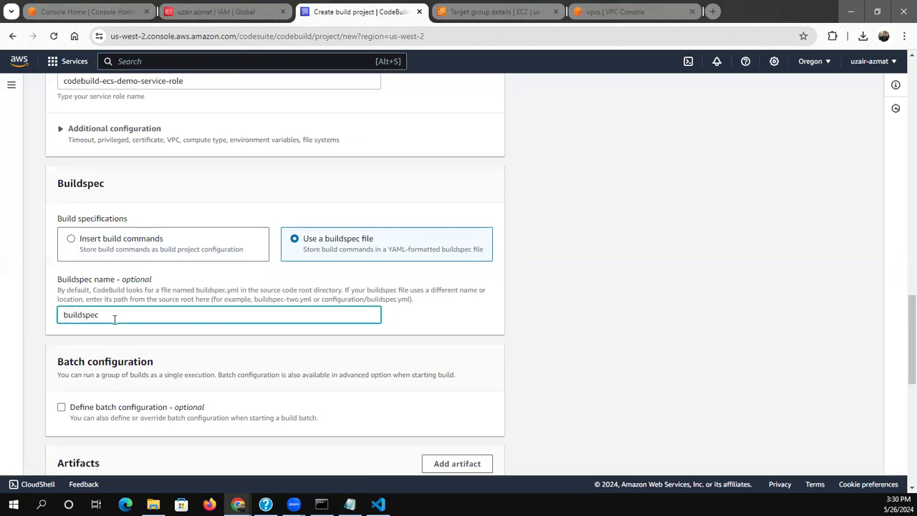
{"action": "type", "text": ".yml"}
{"action": "left_click", "coordinate": [524, 368]}
Create the build project with no artifacts, CloudWatch logs enabled and the log group name left blank
{"action": "scroll", "coordinate": [523, 368], "scroll_direction": "down", "scroll_amount": 1}
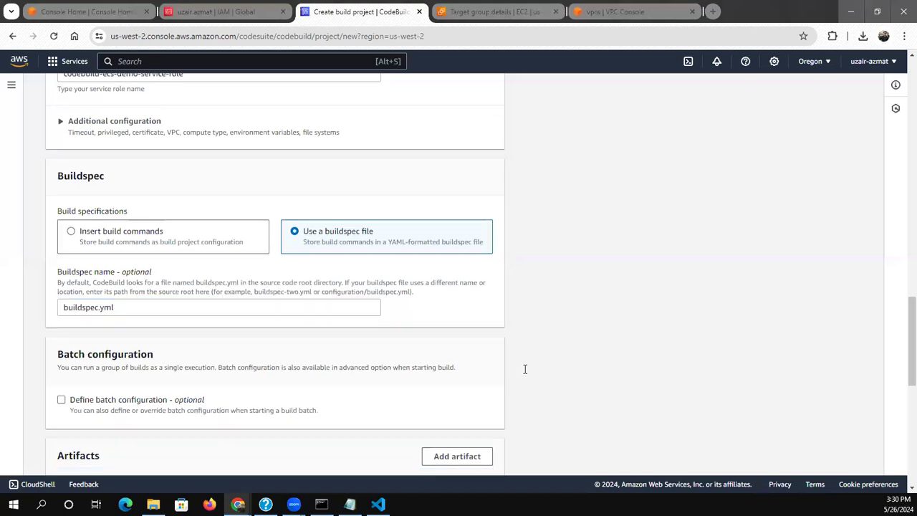
{"action": "scroll", "coordinate": [525, 369], "scroll_direction": "down", "scroll_amount": 5}
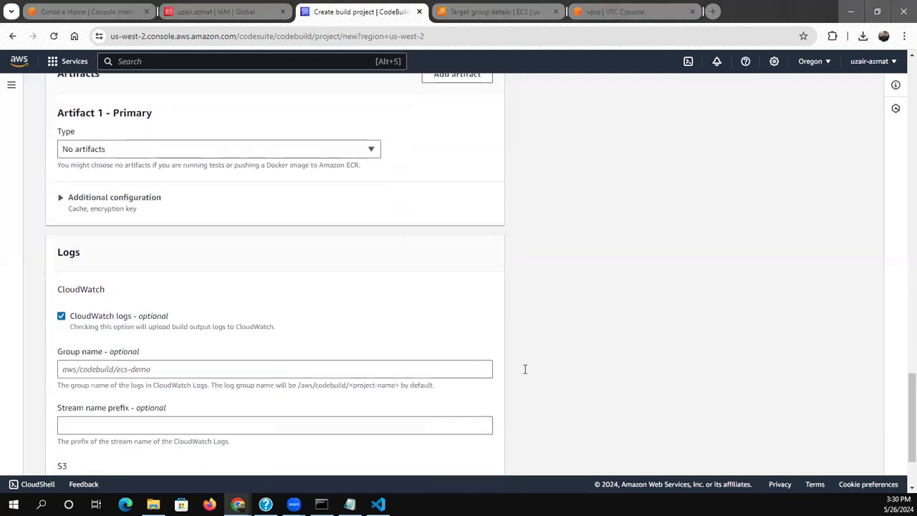
{"action": "scroll", "coordinate": [525, 368], "scroll_direction": "down", "scroll_amount": 1}
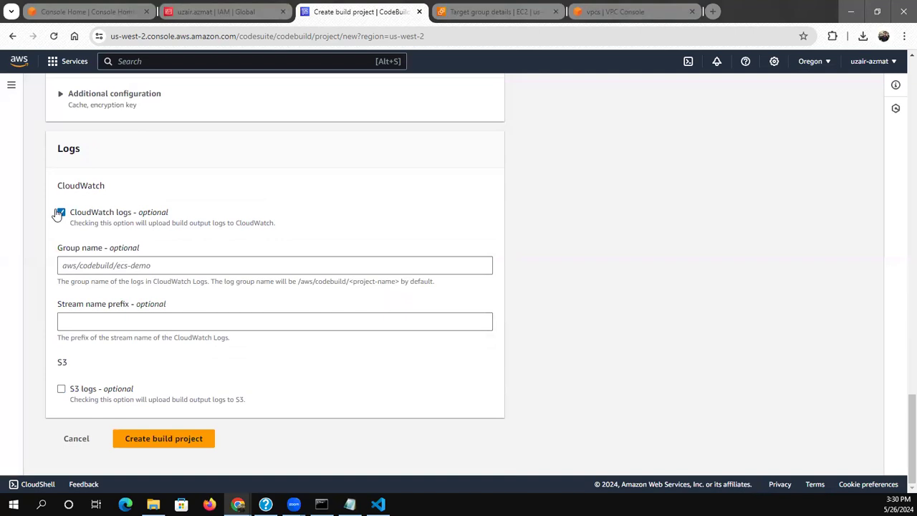
{"action": "left_click", "coordinate": [85, 270]}
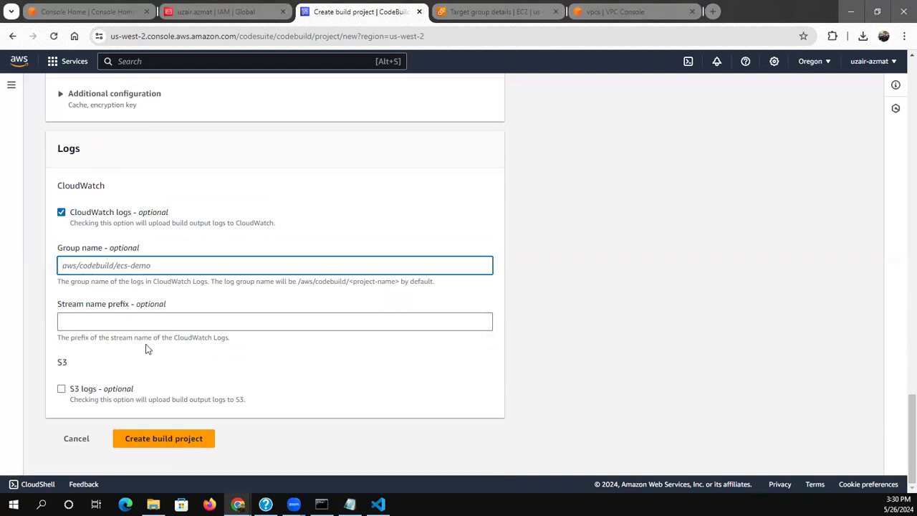
{"action": "left_click", "coordinate": [158, 434]}
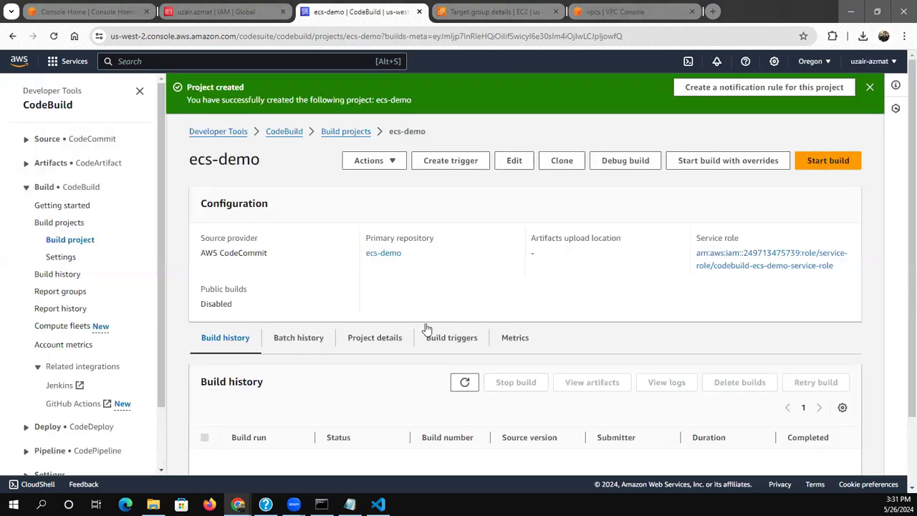
Go to the CodePipeline pipelines and start creating a new pipeline
{"action": "scroll", "coordinate": [421, 336], "scroll_direction": "down", "scroll_amount": 2}
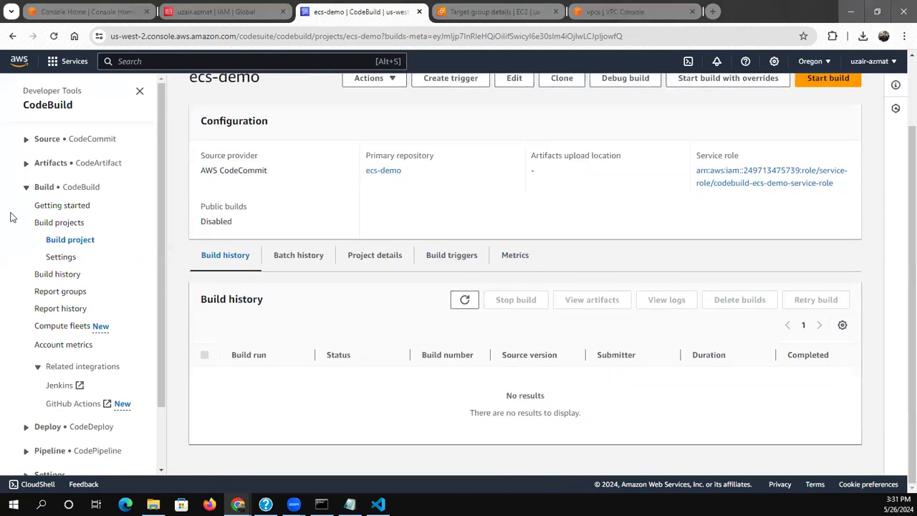
{"action": "left_click", "coordinate": [43, 449]}
{"action": "scroll", "coordinate": [45, 451], "scroll_direction": "down", "scroll_amount": 1}
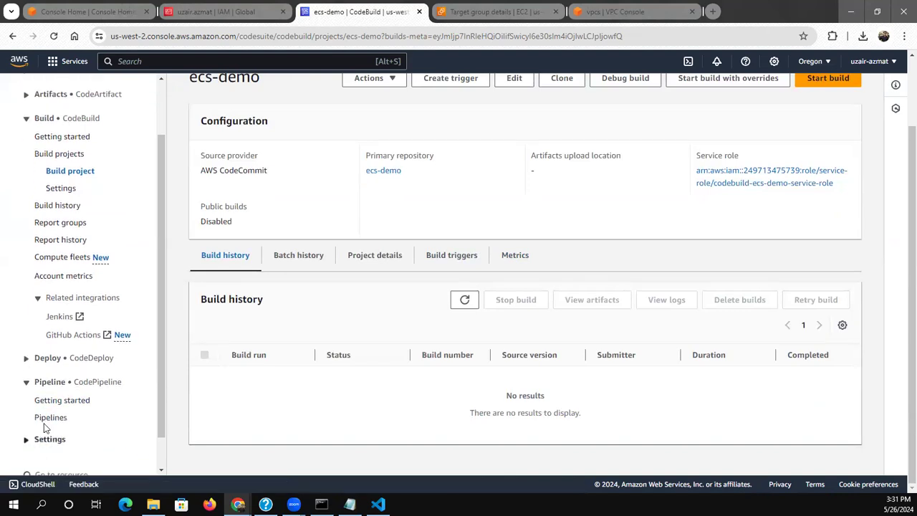
{"action": "left_click", "coordinate": [45, 420]}
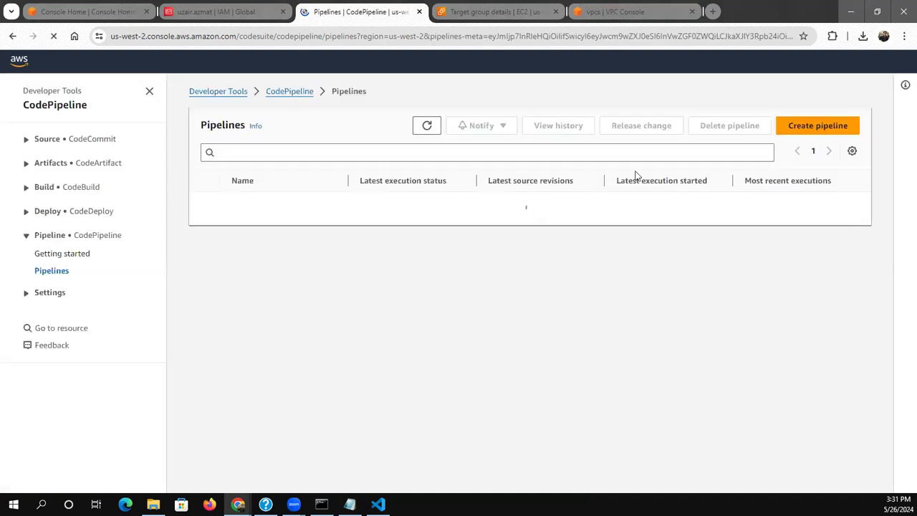
{"action": "left_click", "coordinate": [806, 136]}
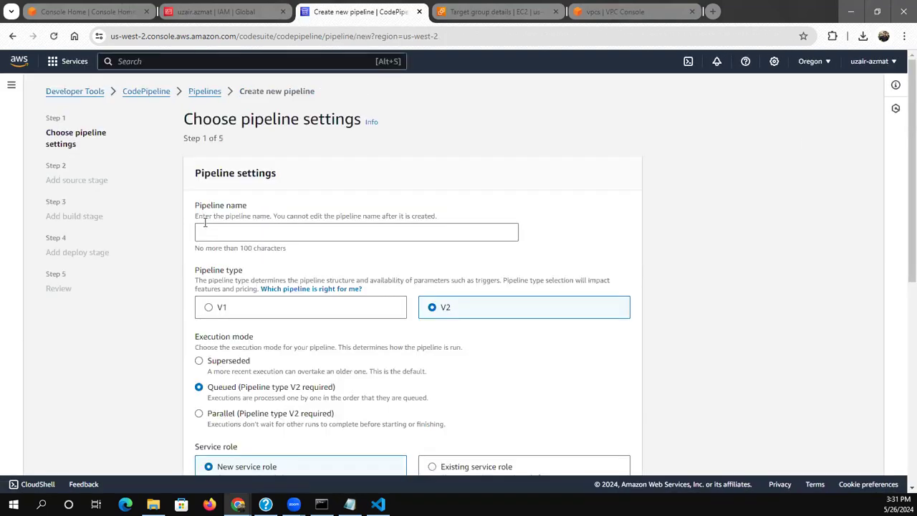
Name the pipeline ecs-demo and continue to the source stage with type V2, queued execution and a new service role
{"action": "left_click", "coordinate": [201, 229]}
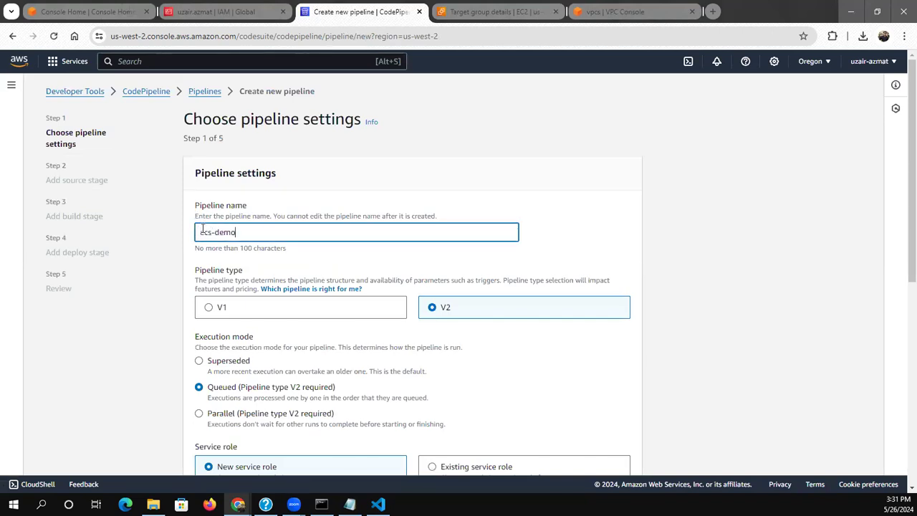
{"action": "type", "text": "ecs-demo"}
{"action": "left_click", "coordinate": [471, 374]}
{"action": "scroll", "coordinate": [469, 374], "scroll_direction": "down", "scroll_amount": 2}
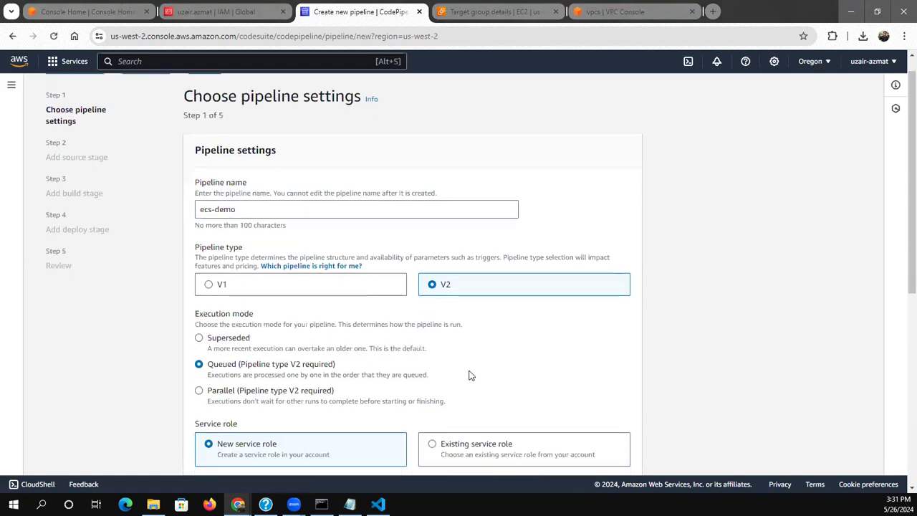
{"action": "scroll", "coordinate": [470, 374], "scroll_direction": "down", "scroll_amount": 2}
{"action": "scroll", "coordinate": [470, 375], "scroll_direction": "down", "scroll_amount": 1}
{"action": "scroll", "coordinate": [470, 375], "scroll_direction": "down", "scroll_amount": 3}
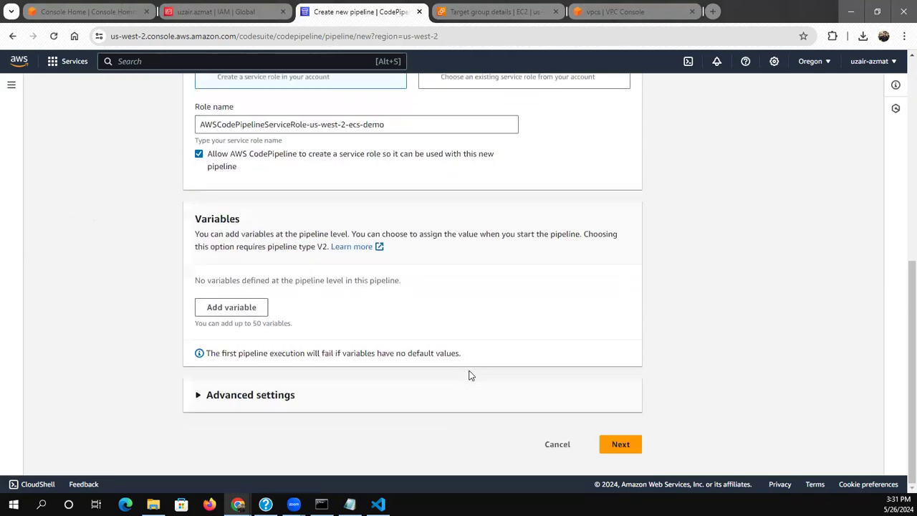
{"action": "left_click", "coordinate": [626, 440]}
Add a source stage from AWS CodeCommit using the ecs-demo repository and the master branch
{"action": "left_click", "coordinate": [349, 229]}
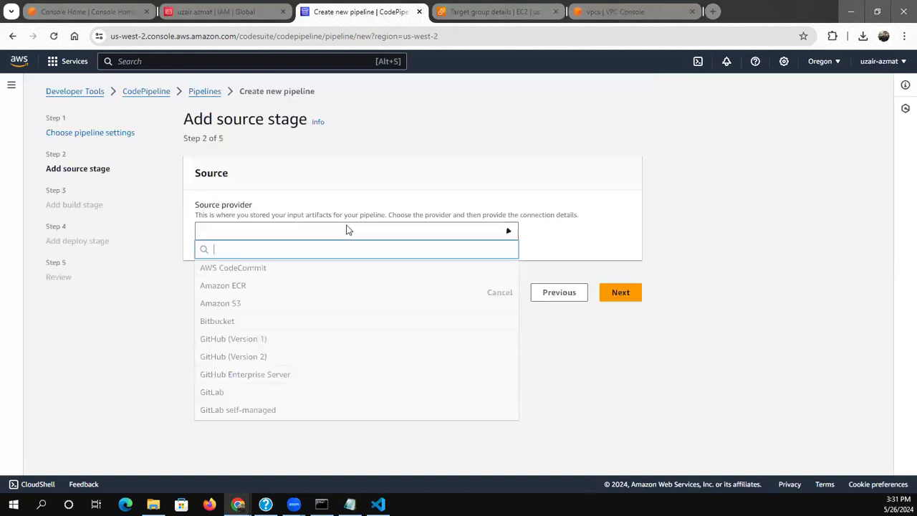
{"action": "left_click", "coordinate": [340, 271]}
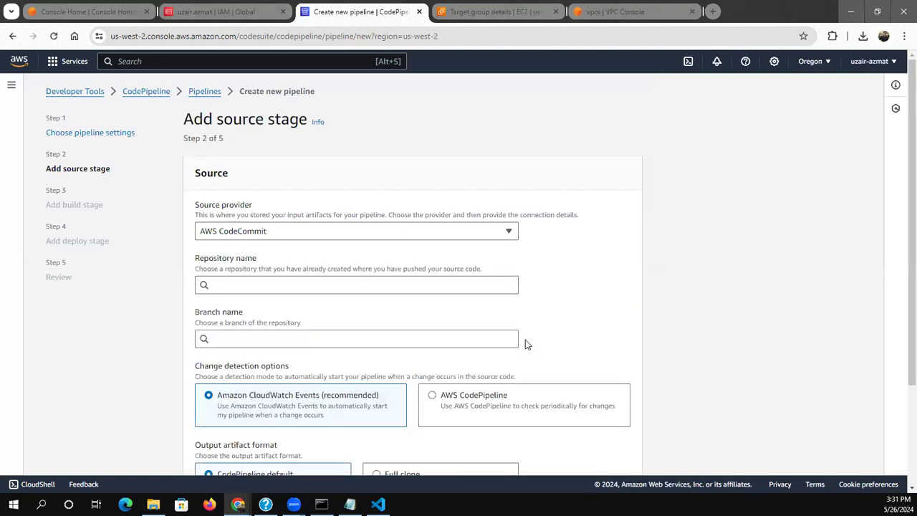
{"action": "left_click", "coordinate": [378, 286]}
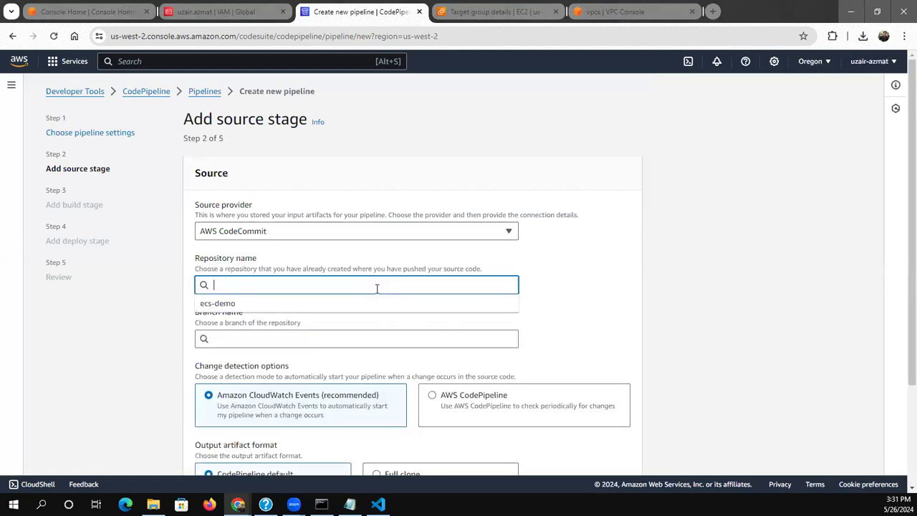
{"action": "left_click", "coordinate": [371, 305]}
{"action": "left_click", "coordinate": [354, 337]}
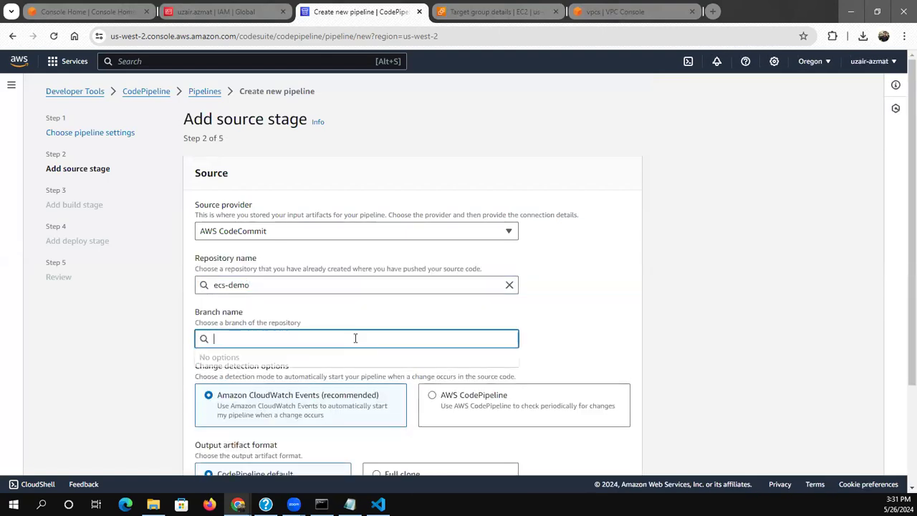
{"action": "type", "text": "master"}
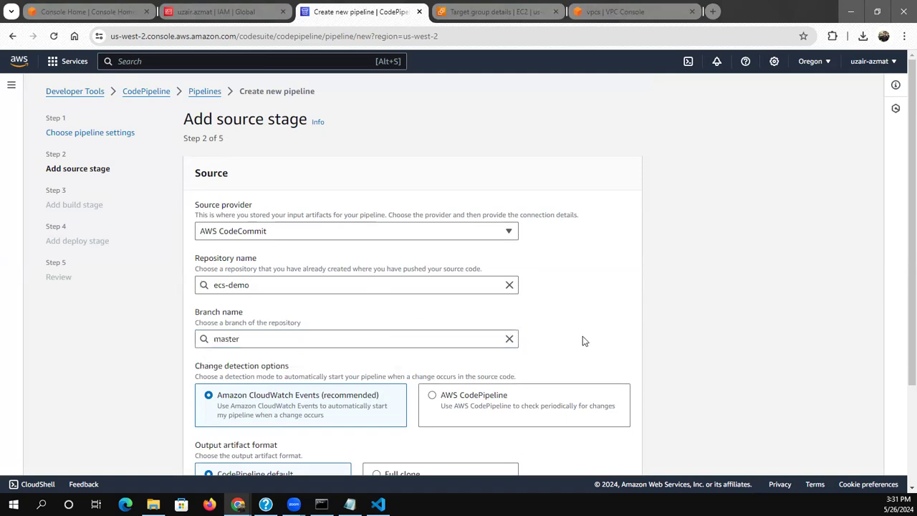
{"action": "scroll", "coordinate": [582, 341], "scroll_direction": "down", "scroll_amount": 2}
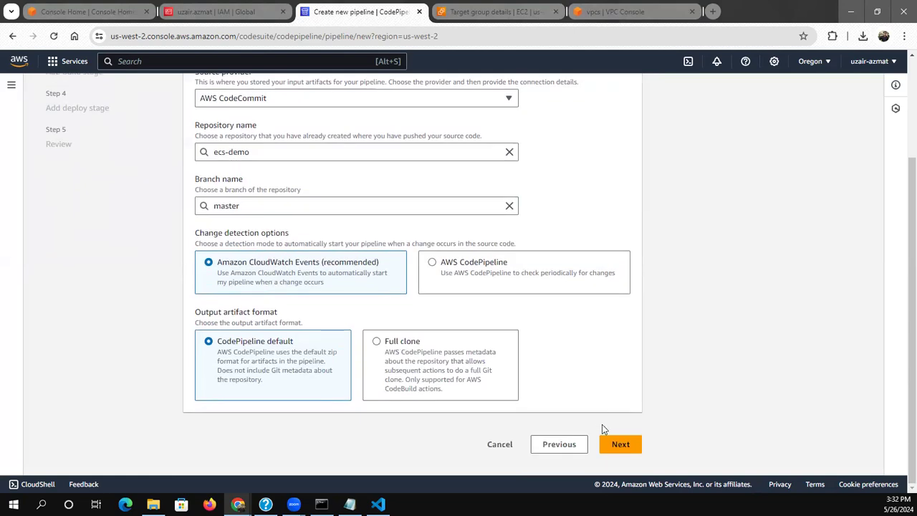
{"action": "left_click", "coordinate": [611, 442]}
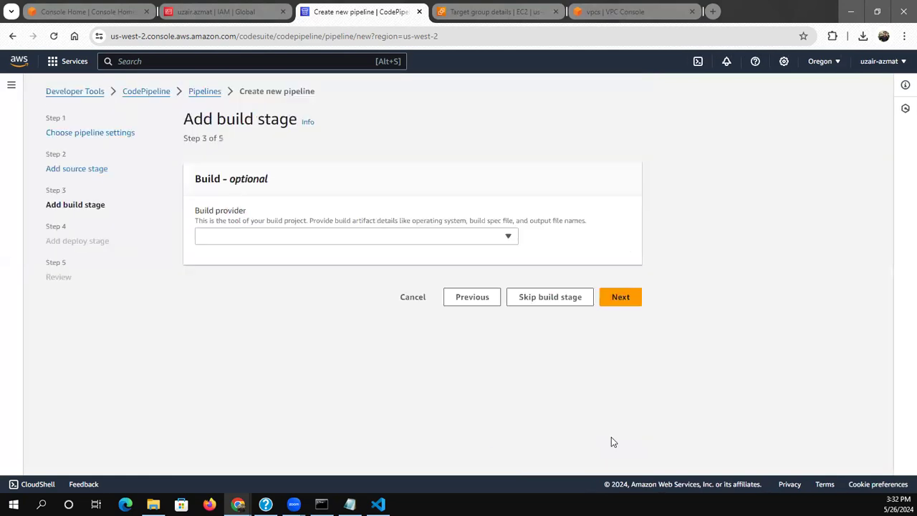
Add a single-build stage using AWS CodeBuild with the ecs-demo project in US West (Oregon)
{"action": "left_click", "coordinate": [425, 241]}
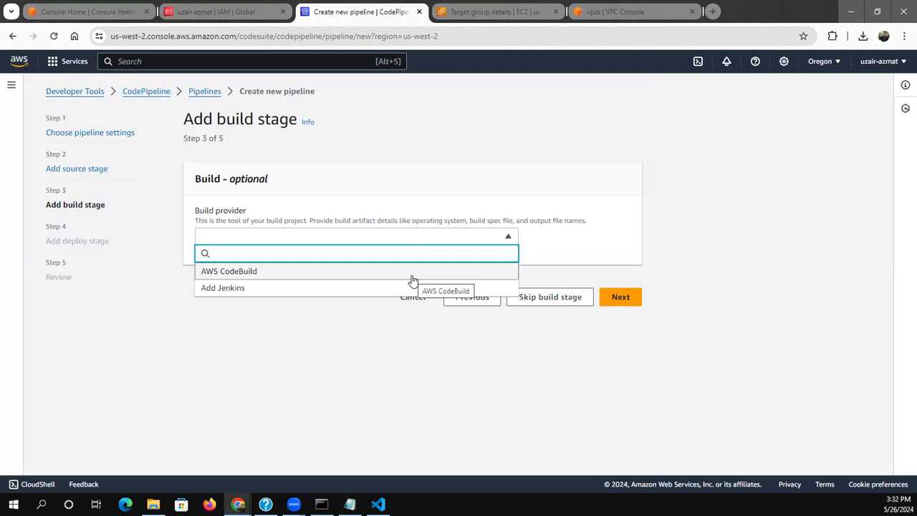
{"action": "left_click", "coordinate": [413, 276]}
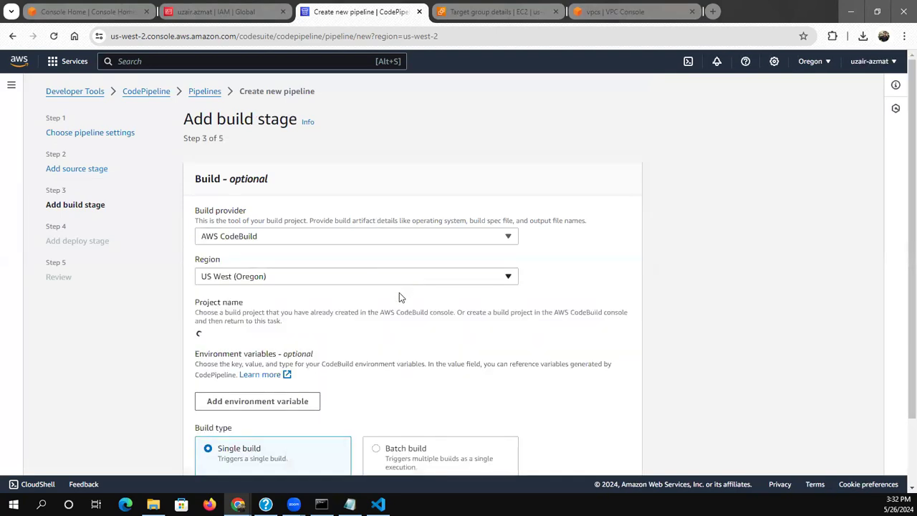
{"action": "left_click", "coordinate": [352, 335]}
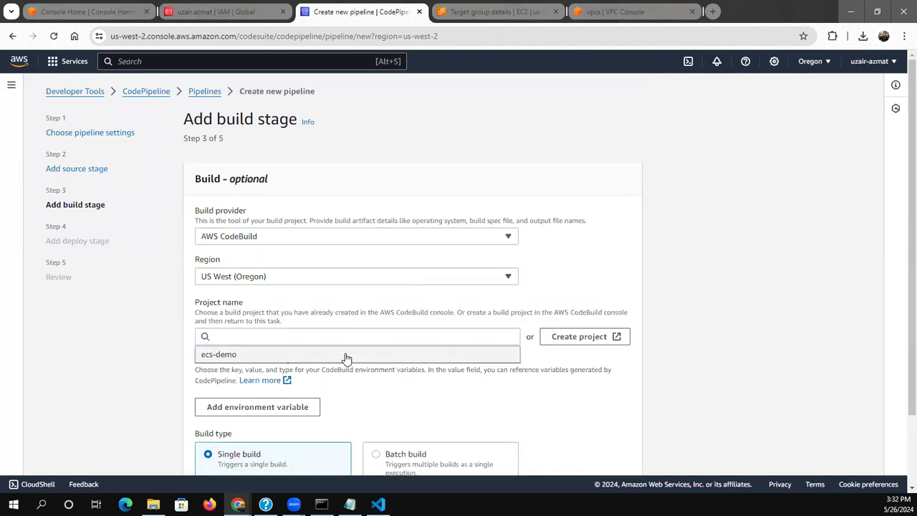
{"action": "left_click", "coordinate": [346, 354]}
{"action": "scroll", "coordinate": [136, 365], "scroll_direction": "down", "scroll_amount": 1}
{"action": "scroll", "coordinate": [136, 365], "scroll_direction": "down", "scroll_amount": 1}
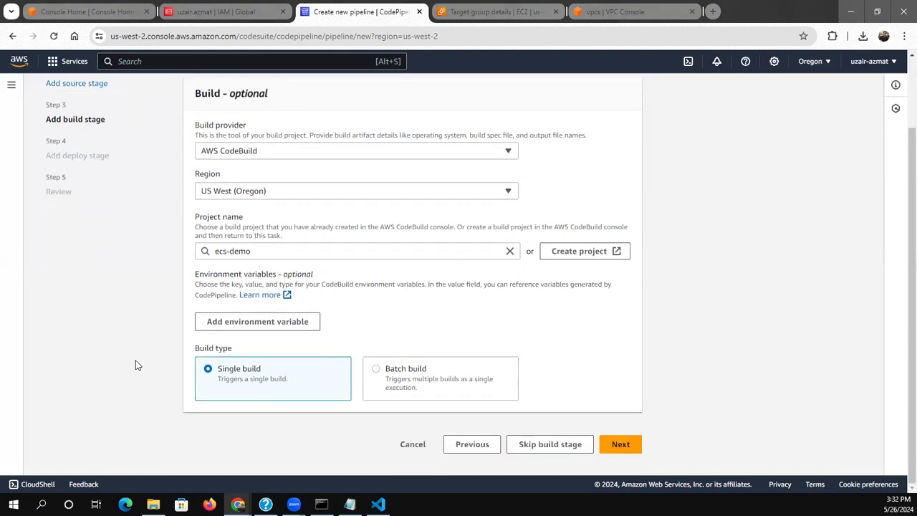
{"action": "left_click", "coordinate": [618, 444]}
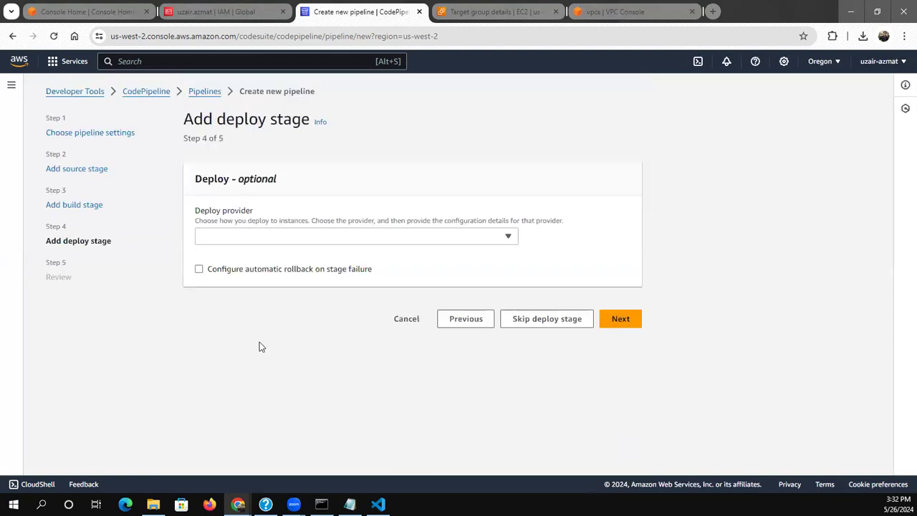
Skip the deploy stage and create the reviewed pipeline
{"action": "left_click", "coordinate": [518, 324]}
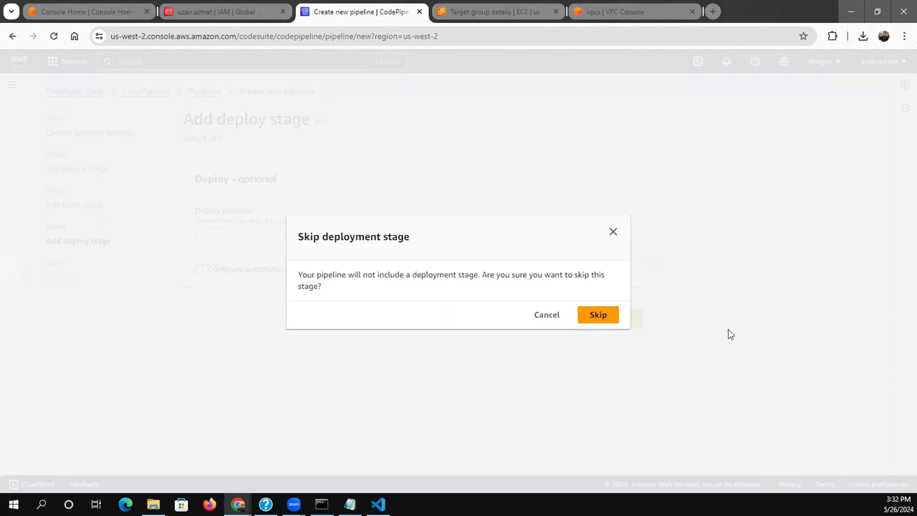
{"action": "left_click", "coordinate": [604, 321]}
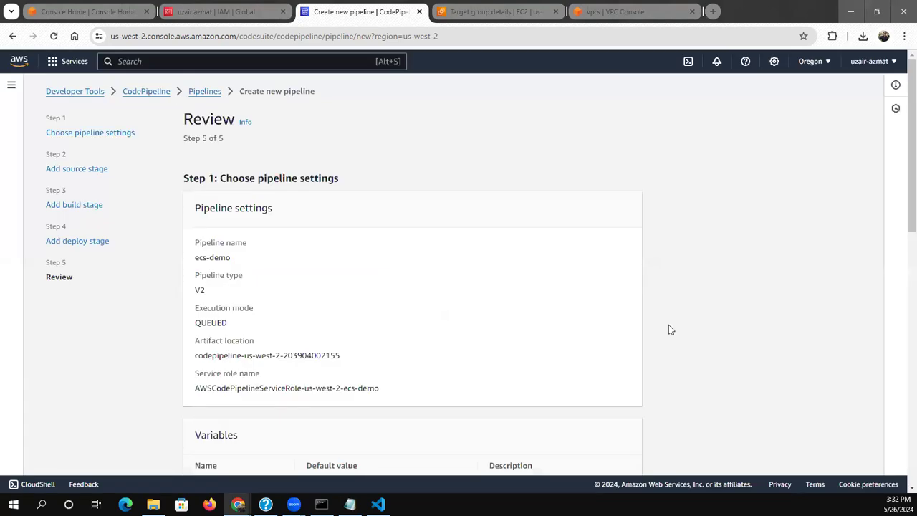
{"action": "scroll", "coordinate": [670, 329], "scroll_direction": "down", "scroll_amount": 8}
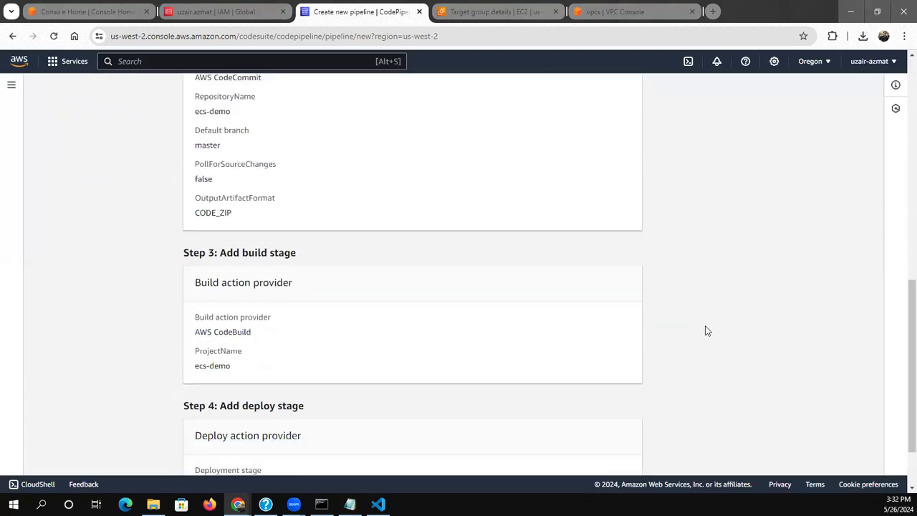
{"action": "scroll", "coordinate": [705, 330], "scroll_direction": "down", "scroll_amount": 2}
{"action": "left_click", "coordinate": [587, 444]}
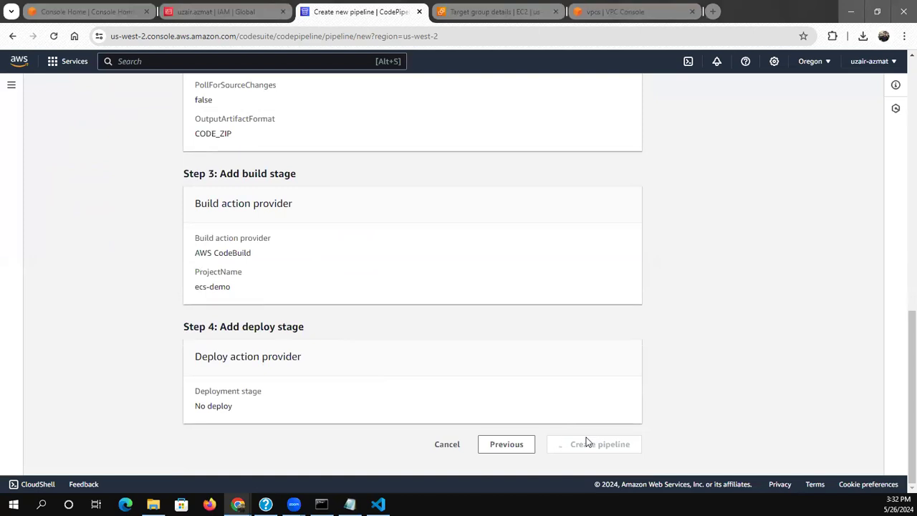
Find Elastic Container Registry, open it in a separate browser tab and start creating a repository
{"action": "left_click", "coordinate": [235, 63]}
{"action": "type", "text": "ecr"}
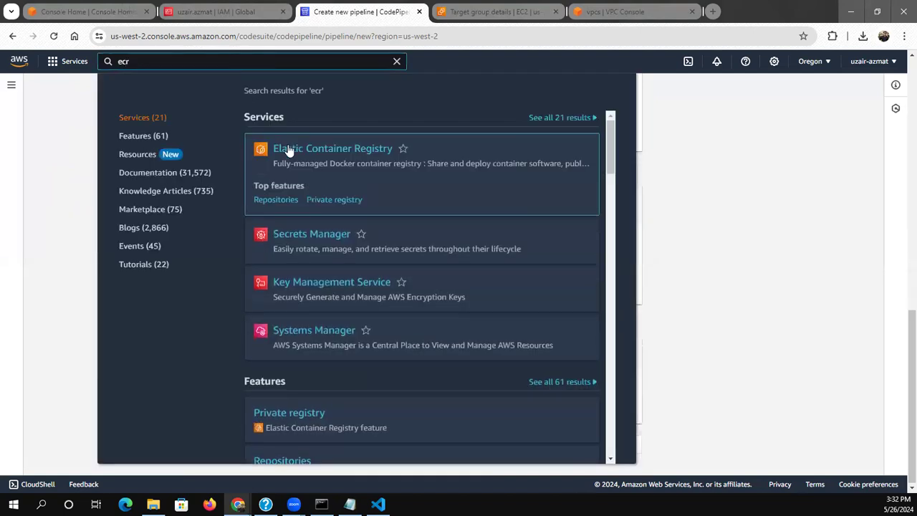
{"action": "right_click", "coordinate": [290, 150]}
{"action": "left_click", "coordinate": [308, 167]}
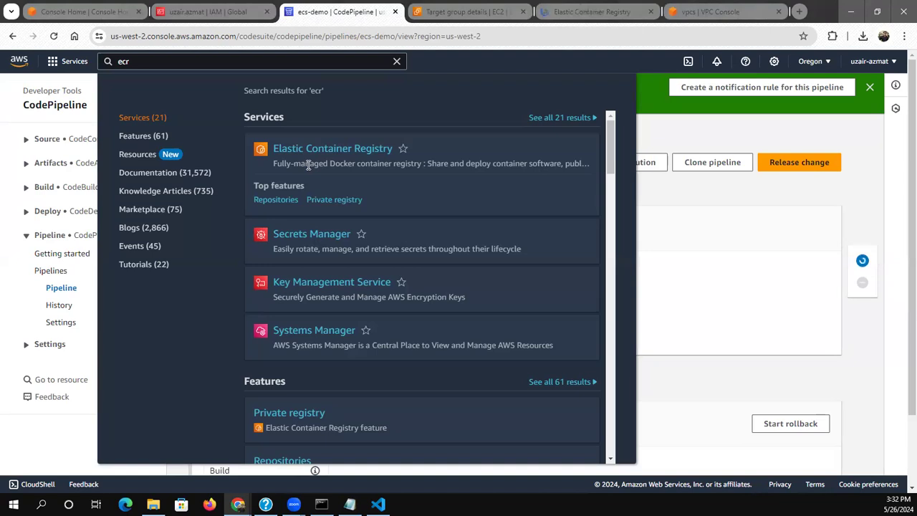
{"action": "left_click", "coordinate": [481, 14]}
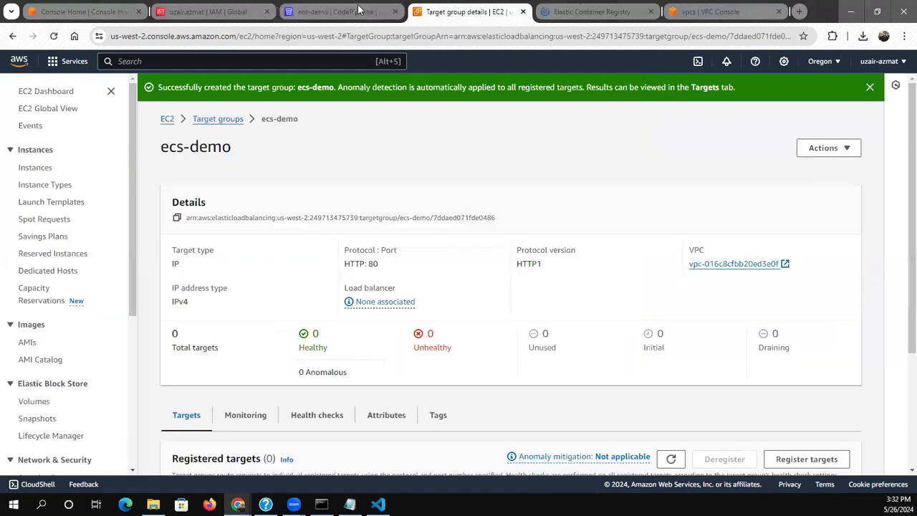
{"action": "left_click", "coordinate": [623, 12]}
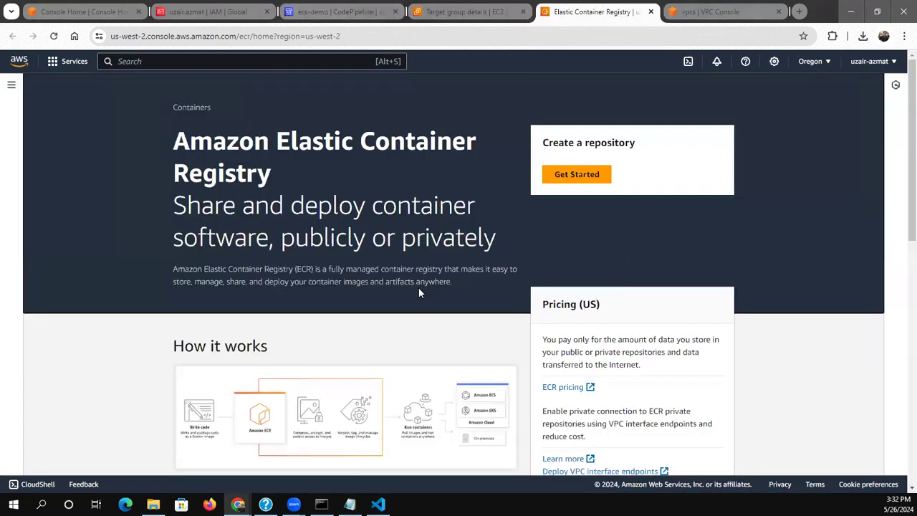
{"action": "left_click", "coordinate": [571, 178]}
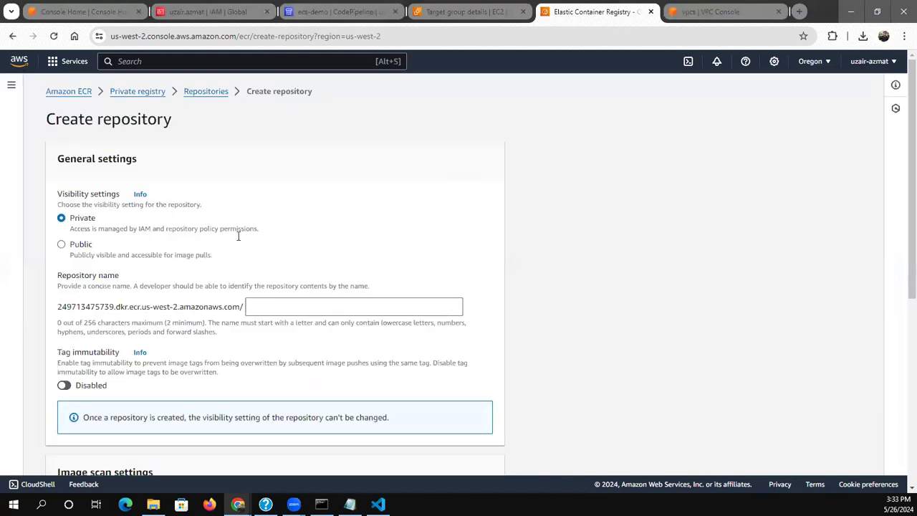
Name the new private ECR repository ecs-demo
{"action": "left_click", "coordinate": [294, 309]}
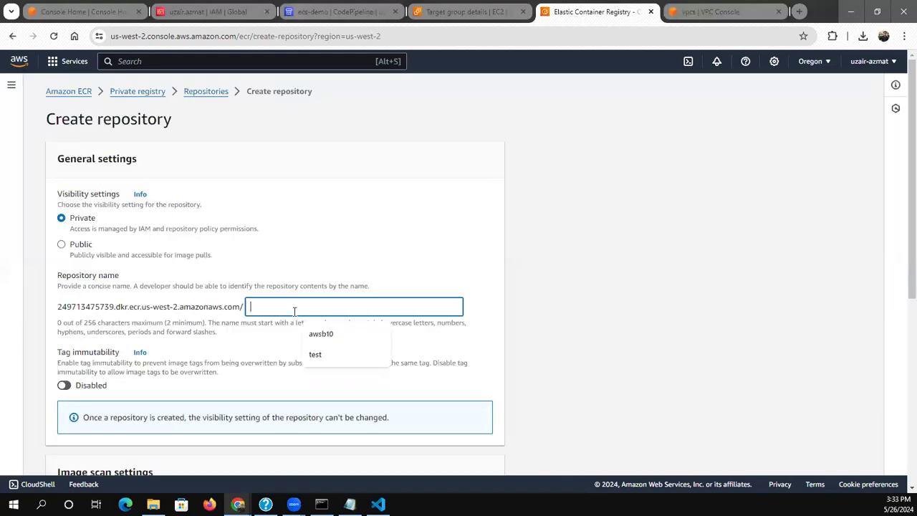
{"action": "type", "text": "ecs-demo"}
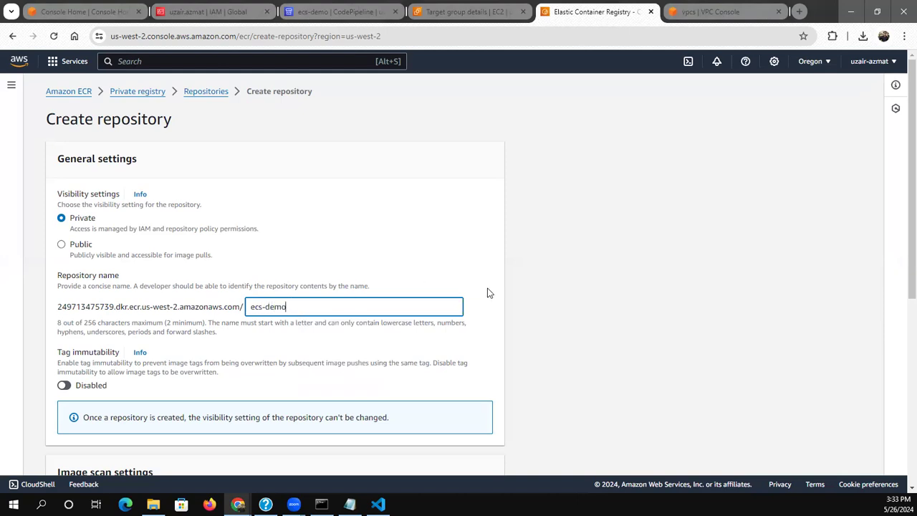
{"action": "left_click", "coordinate": [561, 295]}
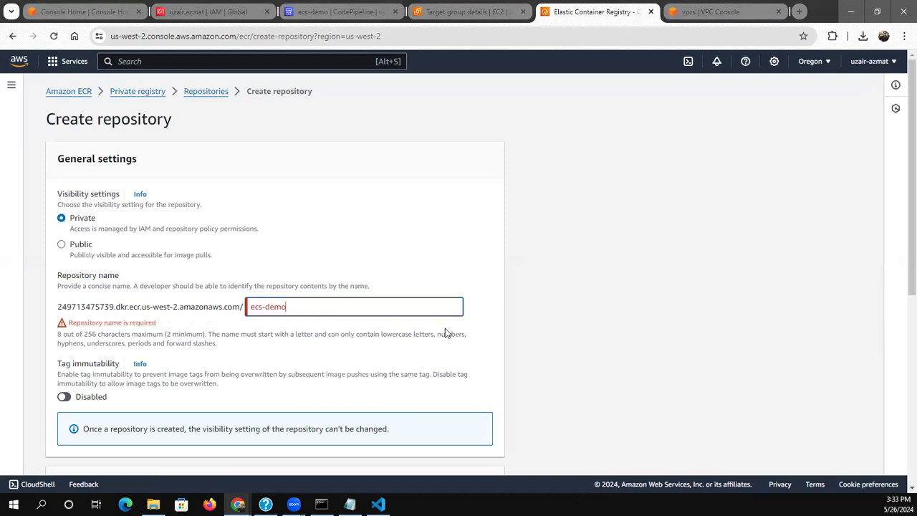
Enable scan on push and KMS encryption for the repository, and create it
{"action": "scroll", "coordinate": [445, 333], "scroll_direction": "down", "scroll_amount": 5}
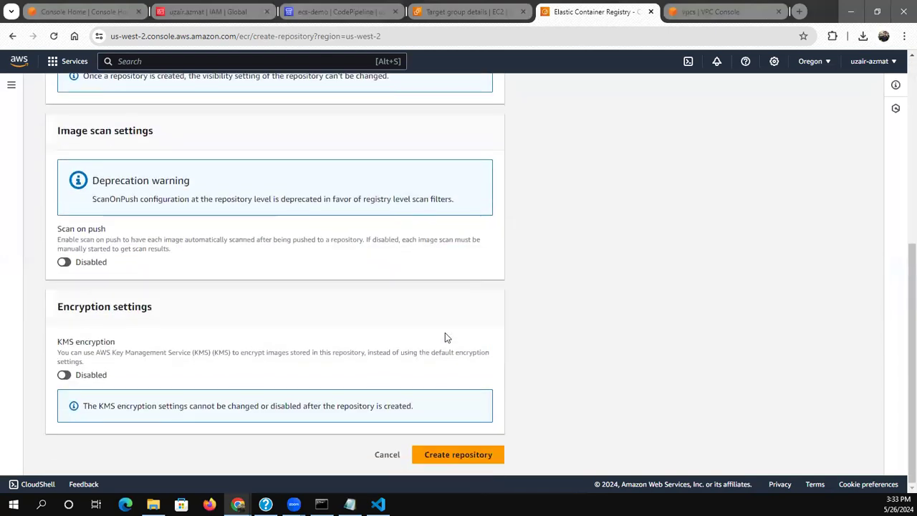
{"action": "left_click", "coordinate": [78, 263]}
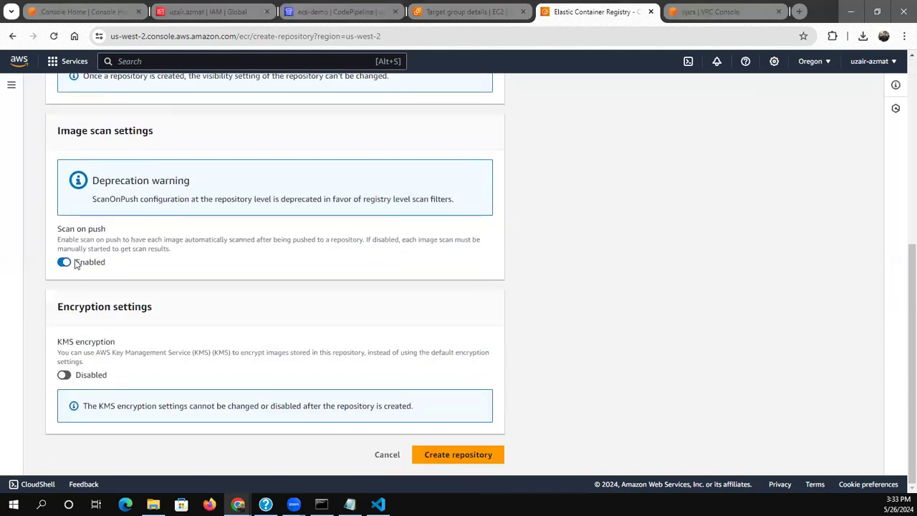
{"action": "left_click", "coordinate": [68, 380]}
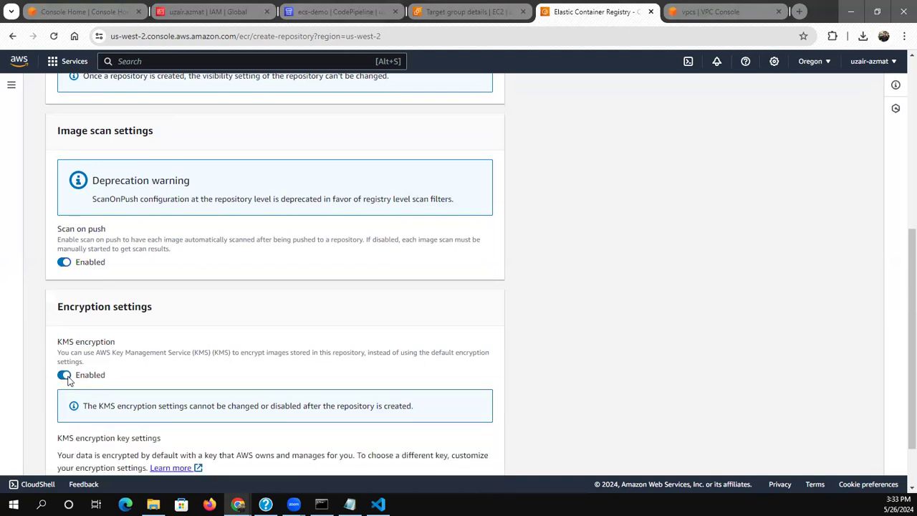
{"action": "scroll", "coordinate": [548, 347], "scroll_direction": "down", "scroll_amount": 2}
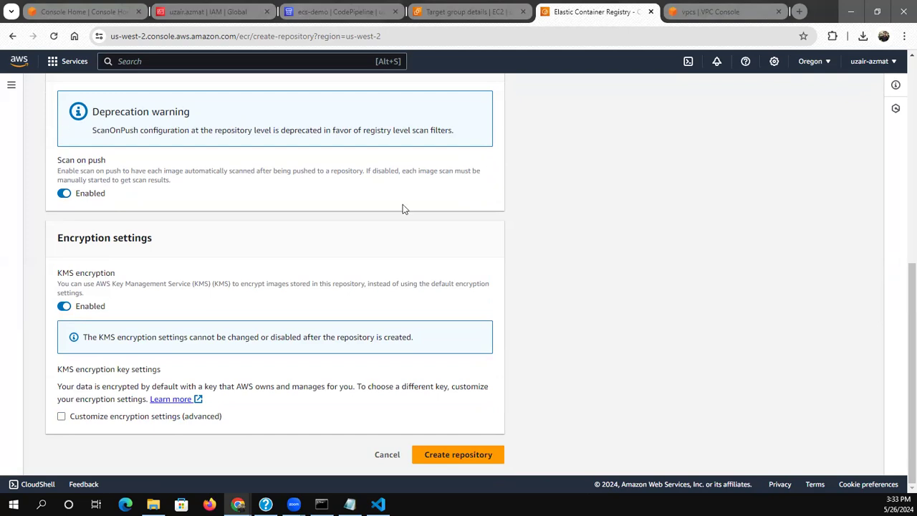
{"action": "left_click", "coordinate": [455, 456]}
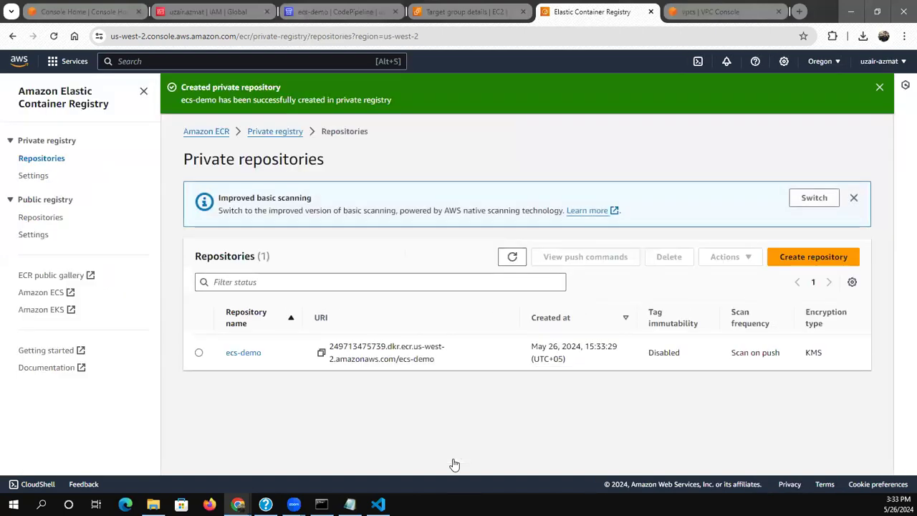
Copy the macOS / Linux ECR login command from ecs-demo's push commands into the empty pre_build command of buildspec.yaml in VS Code
{"action": "left_click", "coordinate": [200, 354]}
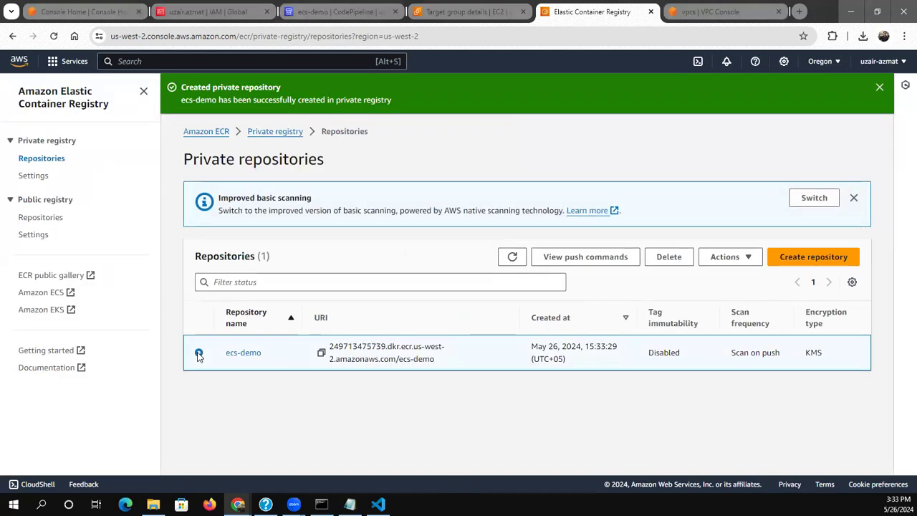
{"action": "left_click", "coordinate": [587, 256]}
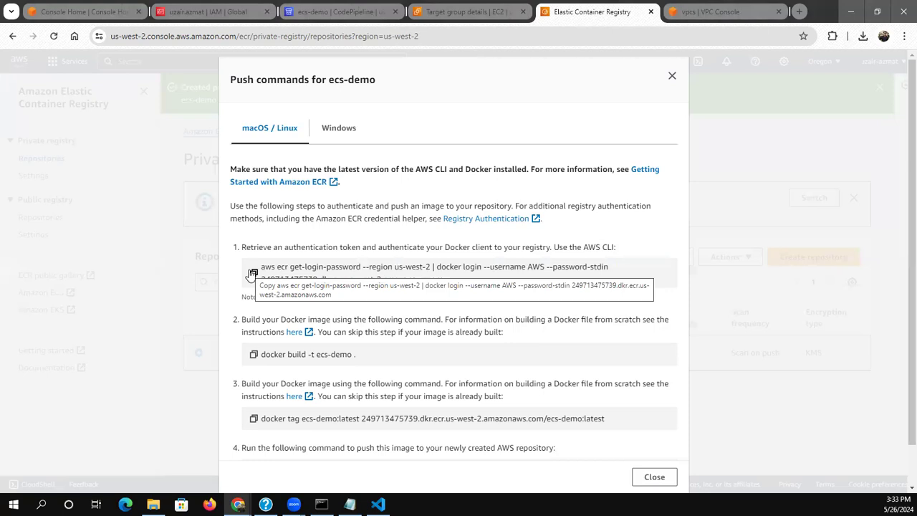
{"action": "left_click", "coordinate": [252, 273]}
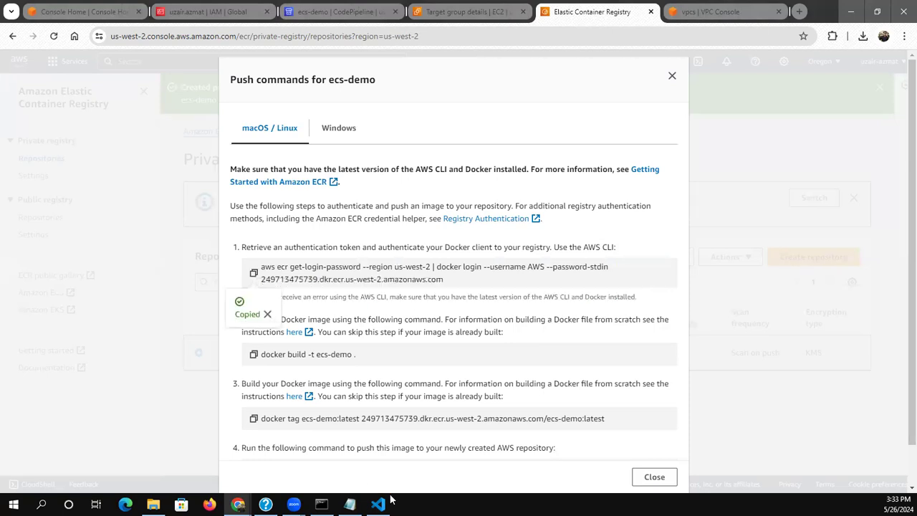
{"action": "mouse_move", "coordinate": [379, 502]}
{"action": "left_click", "coordinate": [392, 437]}
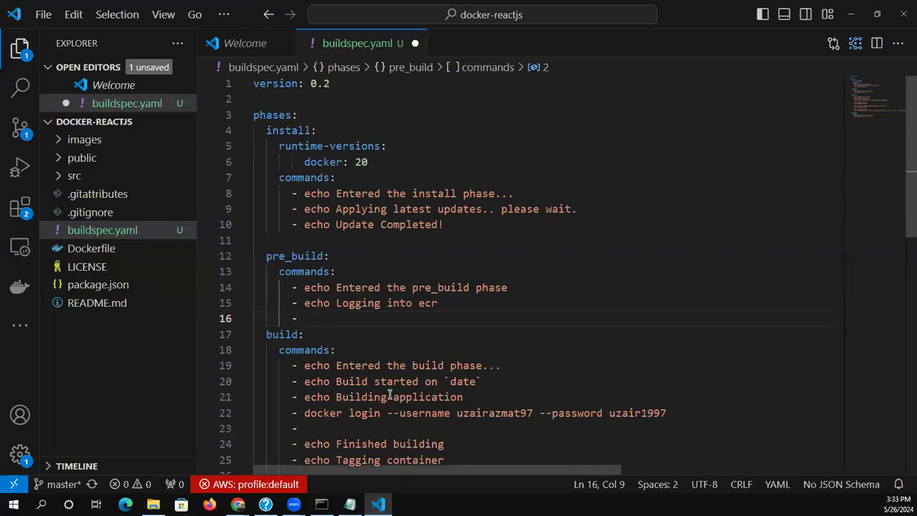
{"action": "key", "text": "ctrl+v"}
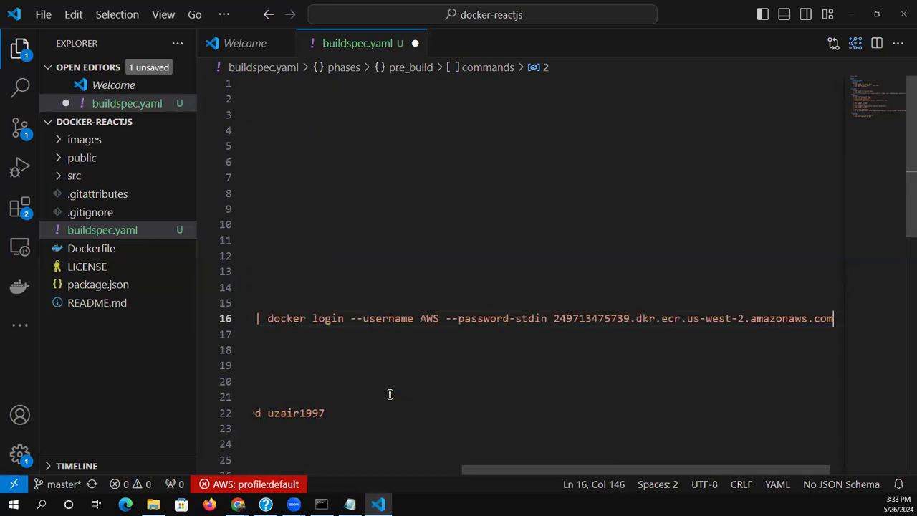
Copy the push command docker build -t ecs-demo . from the ECR console into the empty build command before "echo Finished building" in buildspec.yaml
{"action": "key", "text": "Down"}
{"action": "key", "text": "Down"}
{"action": "key", "text": "Down"}
{"action": "key", "text": "Down"}
{"action": "key", "text": "Down"}
{"action": "key", "text": "Down"}
{"action": "key", "text": "Down"}
{"action": "key", "text": "Down"}
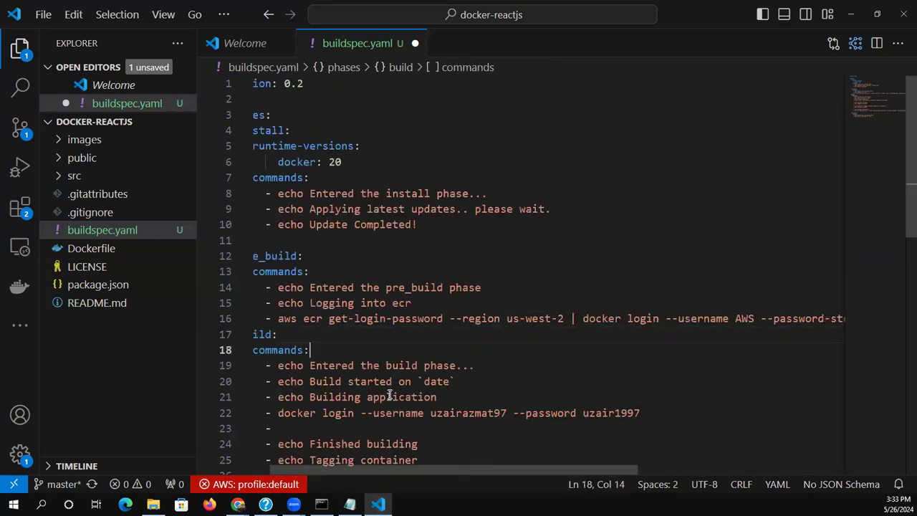
{"action": "key", "text": "Up"}
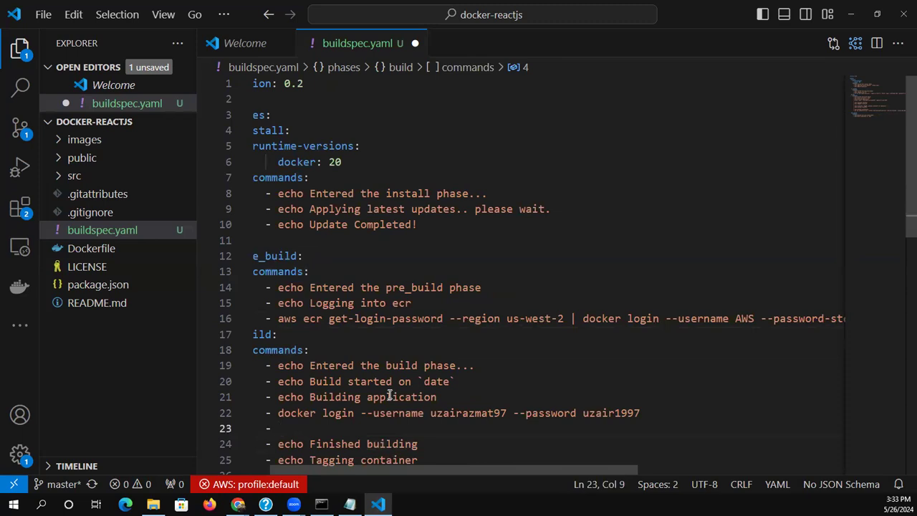
{"action": "mouse_move", "coordinate": [350, 502]}
{"action": "mouse_move", "coordinate": [238, 503]}
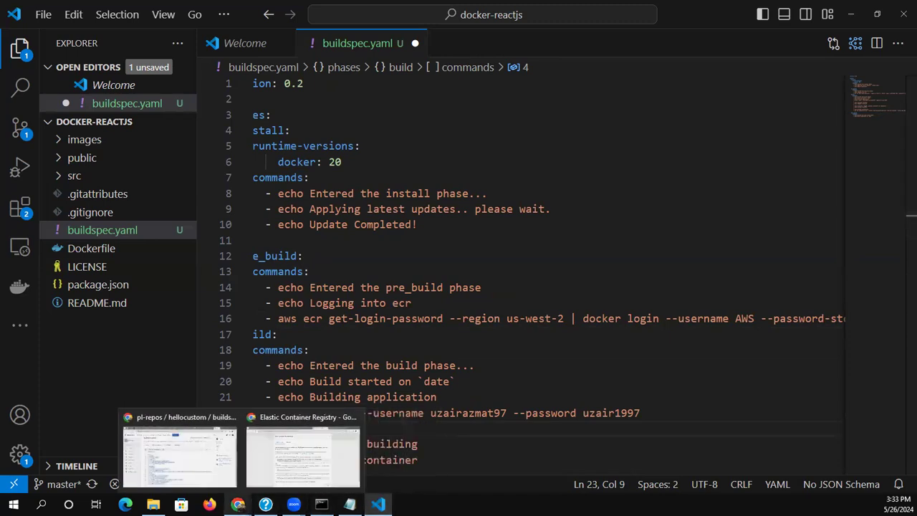
{"action": "left_click", "coordinate": [291, 473]}
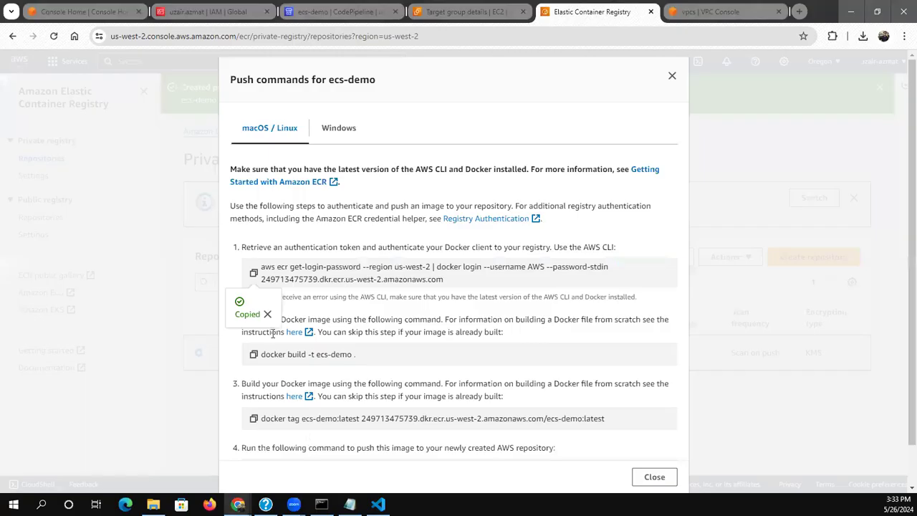
{"action": "left_click", "coordinate": [253, 355]}
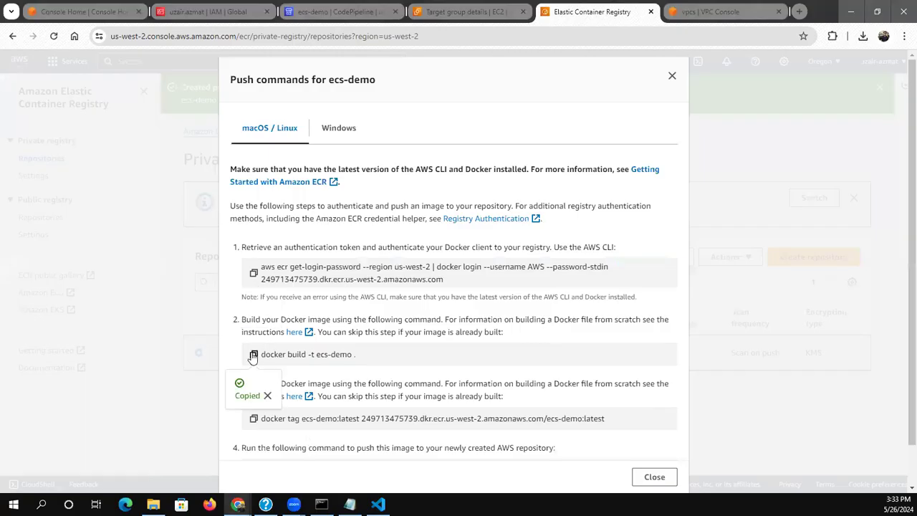
{"action": "left_click", "coordinate": [377, 504]}
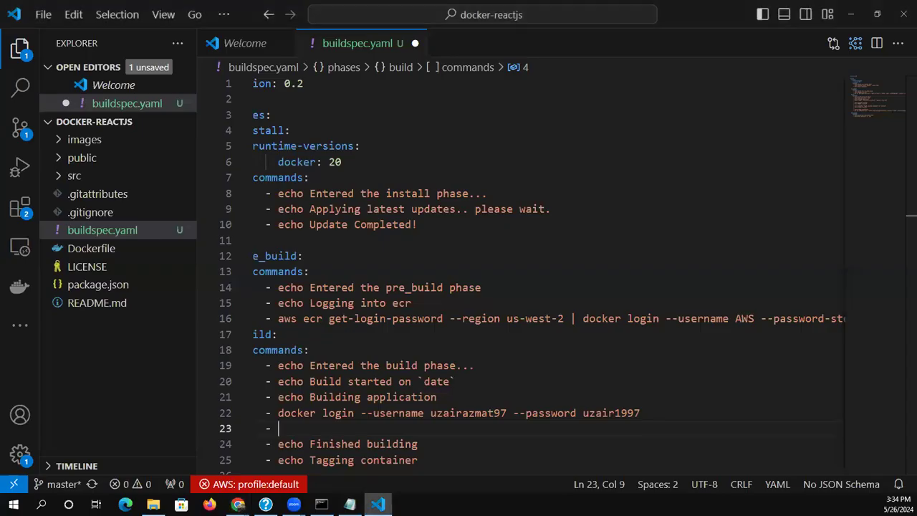
{"action": "key", "text": "ctrl+v"}
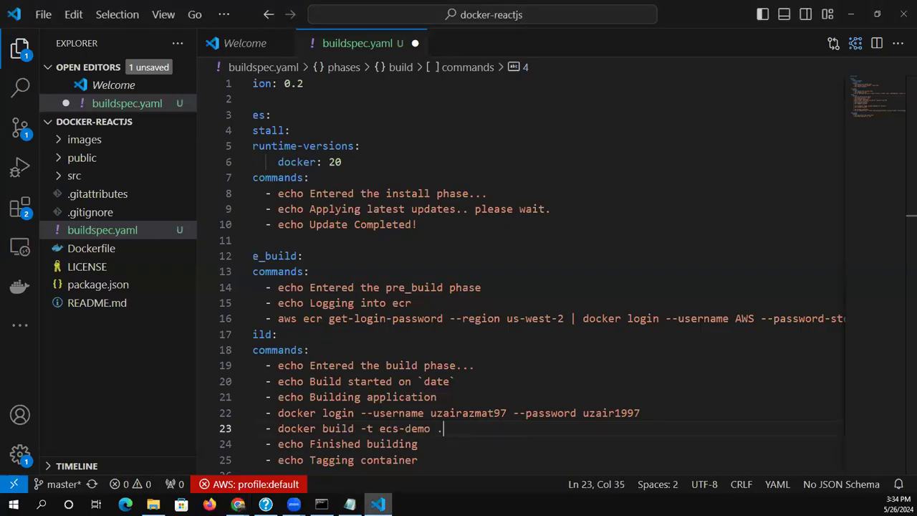
Copy the docker tag command for ecs-demo:latest from the ECR console into the empty line after "echo Tagging container" in buildspec.yaml
{"action": "mouse_move", "coordinate": [237, 504]}
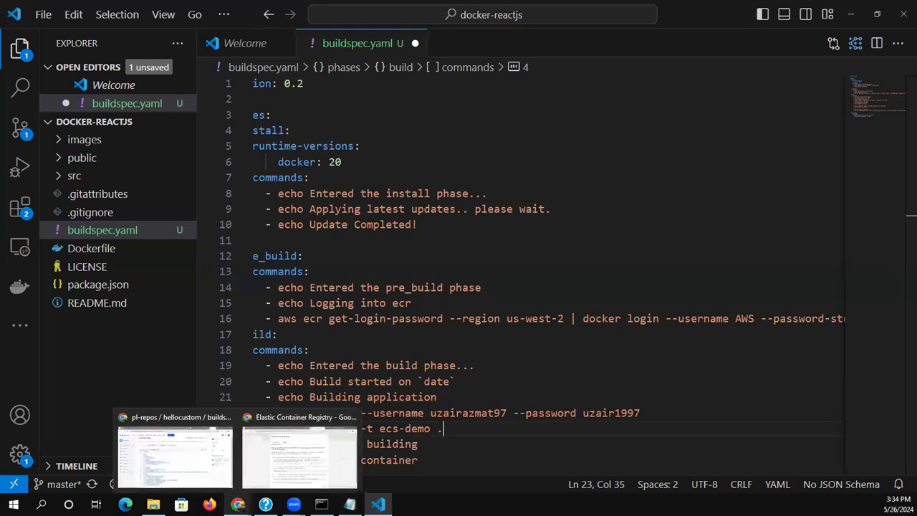
{"action": "left_click", "coordinate": [300, 456]}
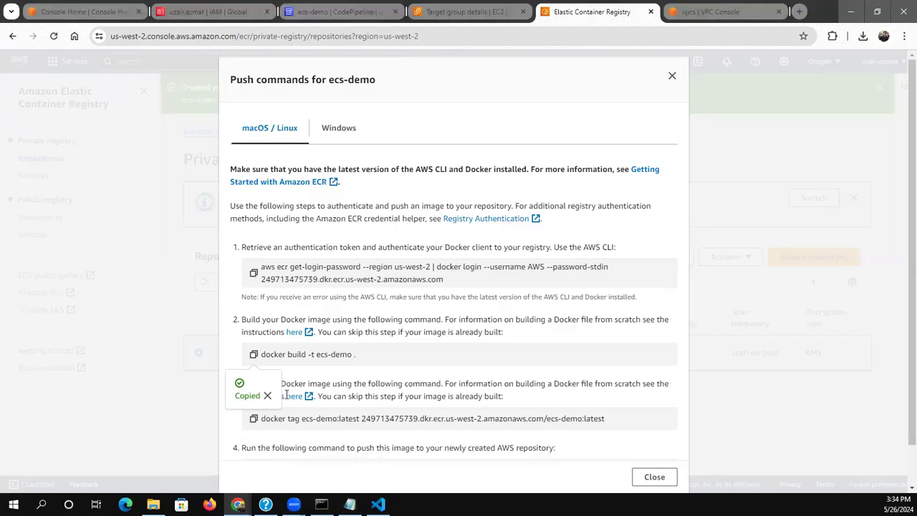
{"action": "left_click", "coordinate": [254, 419]}
{"action": "scroll", "coordinate": [649, 405], "scroll_direction": "down", "scroll_amount": 1}
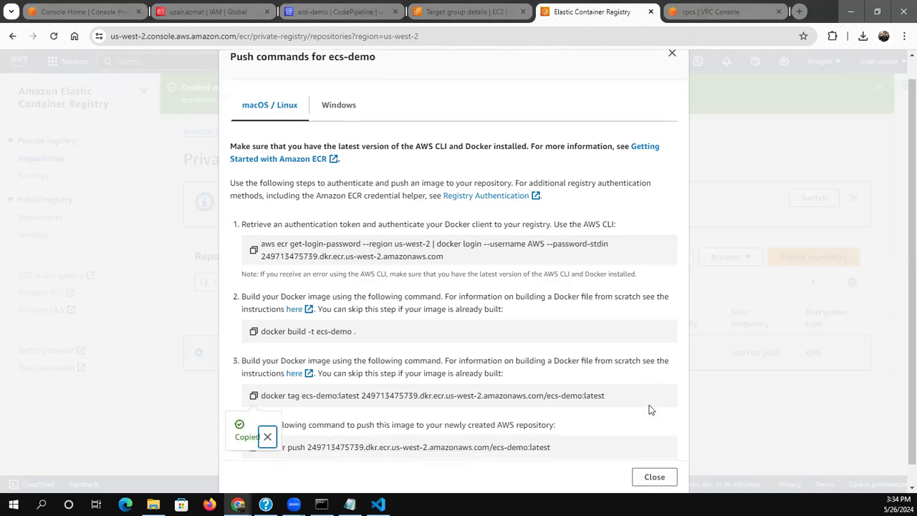
{"action": "left_click", "coordinate": [380, 506]}
{"action": "key", "text": "Down"}
{"action": "key", "text": "Down"}
{"action": "key", "text": "Down"}
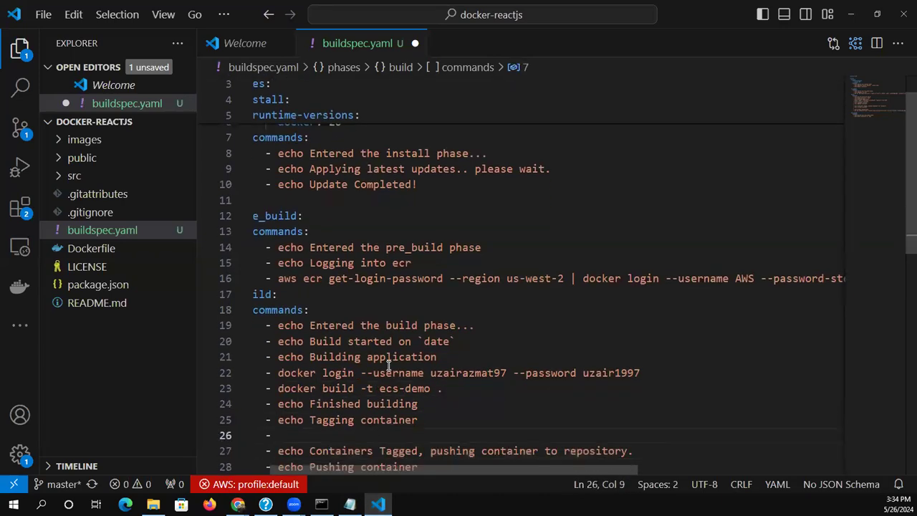
{"action": "key", "text": "ctrl+v"}
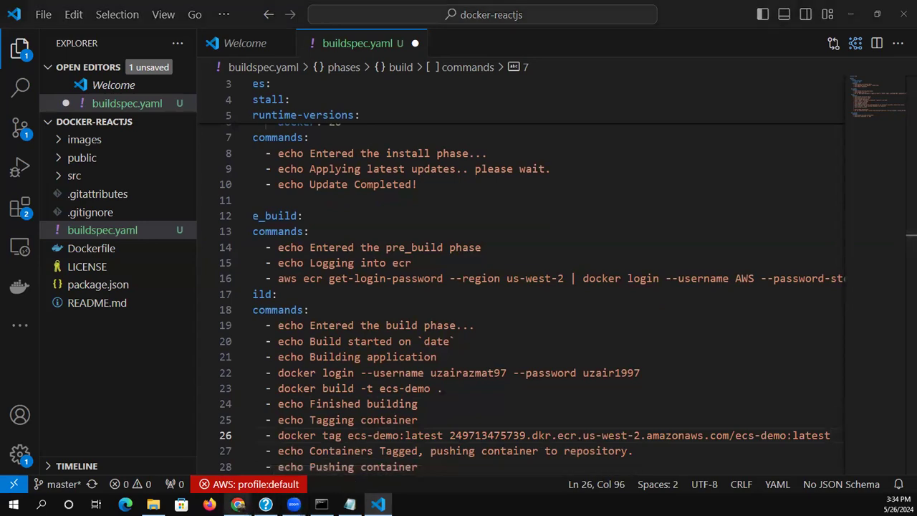
Copy the docker push command for ecs-demo:latest from the ECR console into the line after "echo Pushing container" in buildspec.yaml
{"action": "mouse_move", "coordinate": [238, 504]}
{"action": "left_click", "coordinate": [317, 464]}
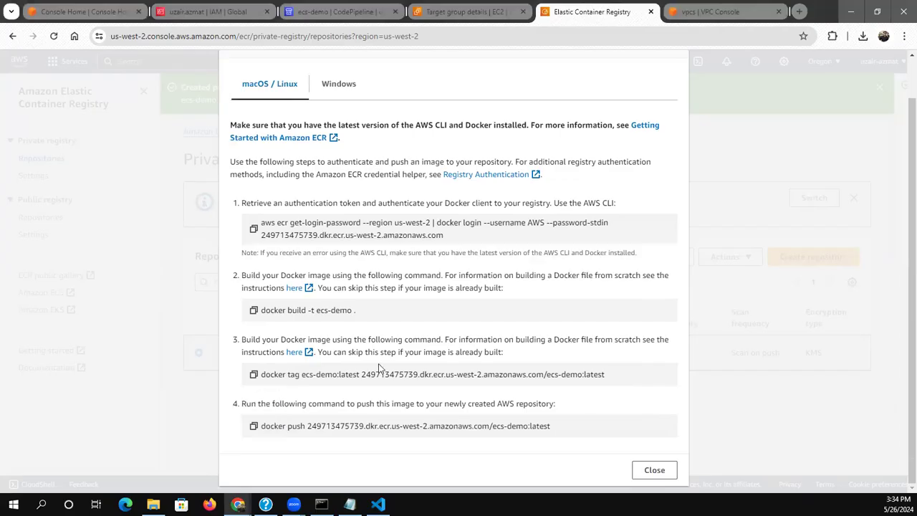
{"action": "left_click", "coordinate": [253, 426]}
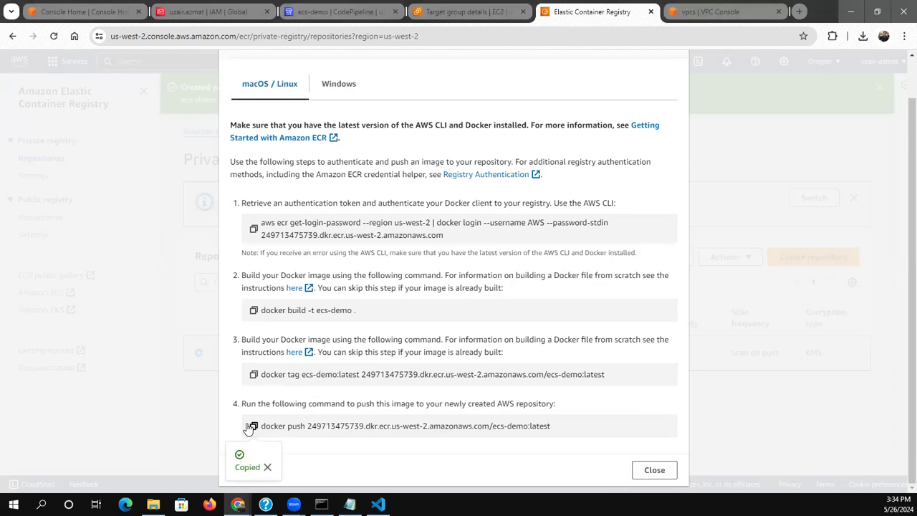
{"action": "left_click", "coordinate": [378, 505]}
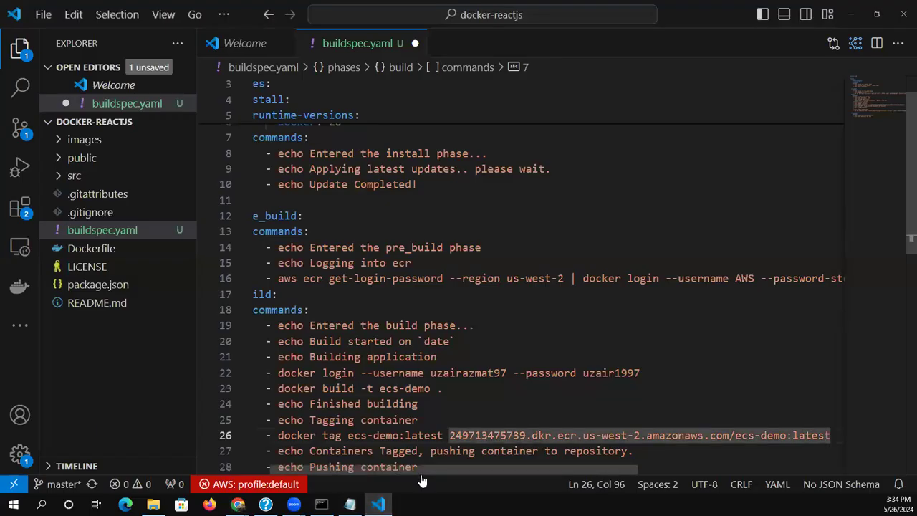
{"action": "key", "text": "Down"}
{"action": "key", "text": "Down"}
{"action": "key", "text": "Down"}
{"action": "key", "text": "Down"}
{"action": "left_click", "coordinate": [474, 436]}
{"action": "key", "text": "ctrl+v"}
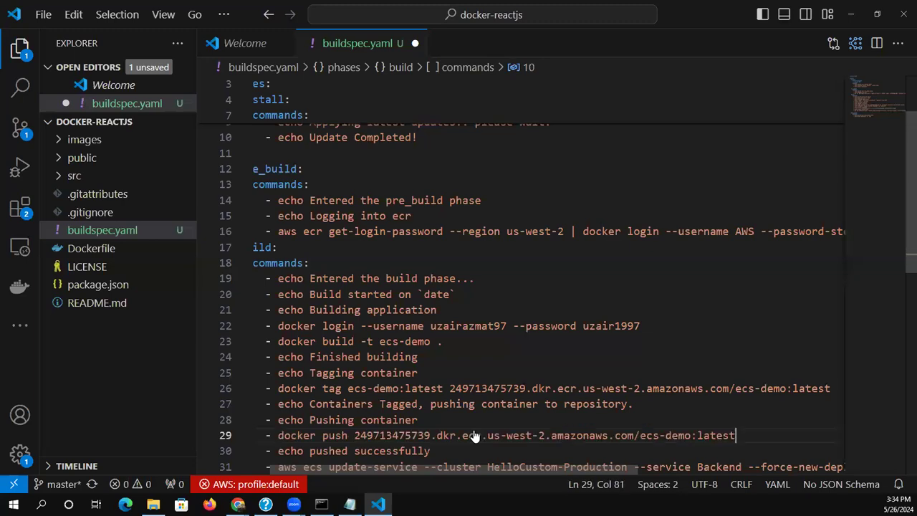
Change the cluster name in the aws ecs update-service command to ecs-demo
{"action": "key", "text": "Down"}
{"action": "key", "text": "Down"}
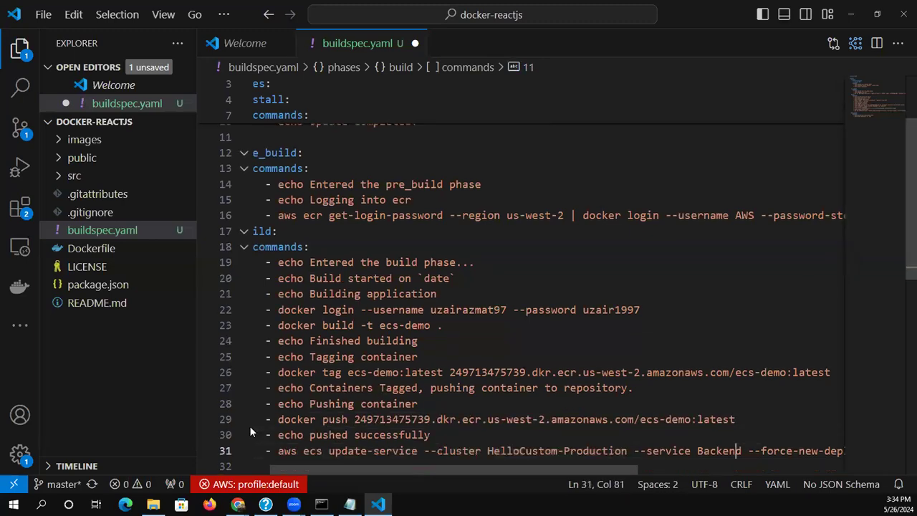
{"action": "left_click", "coordinate": [490, 453]}
{"action": "key", "text": "shift+Right"}
{"action": "key", "text": "shift+Right"}
{"action": "key", "text": "shift+Right"}
{"action": "key", "text": "shift+Right"}
{"action": "key", "text": "shift+Right"}
{"action": "key", "text": "shift+Right"}
{"action": "key", "text": "shift+Right"}
{"action": "key", "text": "shift+Right"}
{"action": "key", "text": "shift+Right"}
{"action": "key", "text": "shift+Right"}
{"action": "key", "text": "shift+Right"}
{"action": "key", "text": "shift+Right"}
{"action": "key", "text": "shift+Right"}
{"action": "key", "text": "shift+Right"}
{"action": "key", "text": "shift+Right"}
{"action": "key", "text": "shift+Right"}
{"action": "key", "text": "shift+Right"}
{"action": "key", "text": "shift+Right"}
{"action": "key", "text": "shift+Right"}
{"action": "key", "text": "shift+Right"}
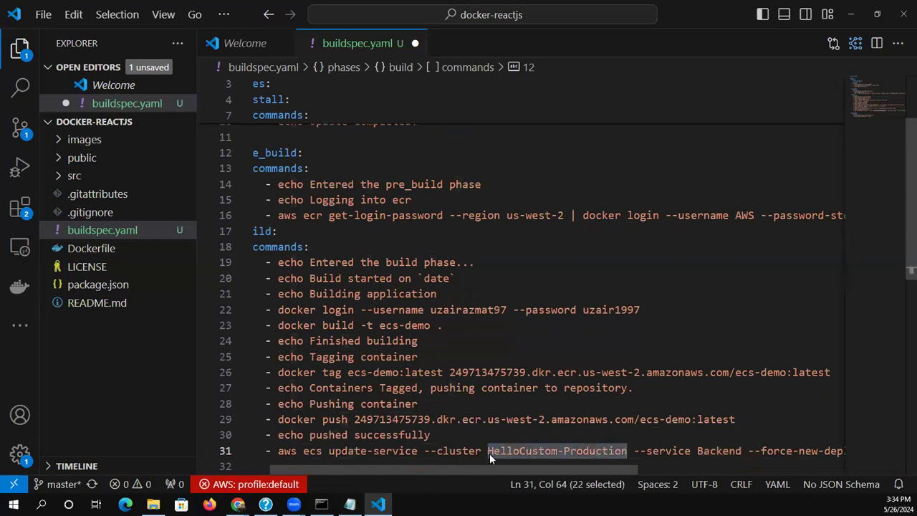
{"action": "type", "text": "ecs-demo"}
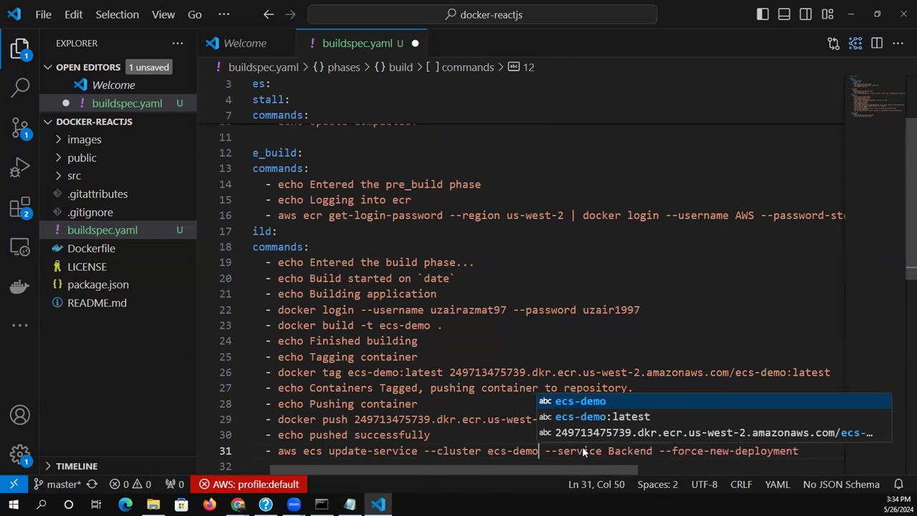
Replace the service name in the aws ecs update-service command with React
{"action": "key", "text": "Right"}
{"action": "key", "text": "Right"}
{"action": "key", "text": "Right"}
{"action": "key", "text": "Right"}
{"action": "key", "text": "Right"}
{"action": "key", "text": "Right"}
{"action": "key", "text": "Right"}
{"action": "key", "text": "Right"}
{"action": "key", "text": "Right"}
{"action": "key", "text": "Right"}
{"action": "key", "text": "Right"}
{"action": "key", "text": "Right"}
{"action": "key", "text": "Right"}
{"action": "key", "text": "Right"}
{"action": "key", "text": "Right"}
{"action": "key", "text": "Right"}
{"action": "key", "text": "Right"}
{"action": "key", "text": "Right"}
{"action": "key", "text": "Right"}
{"action": "key", "text": "Right"}
{"action": "key", "text": "Left"}
{"action": "key", "text": "Left"}
{"action": "key", "text": "Left"}
{"action": "key", "text": "Left"}
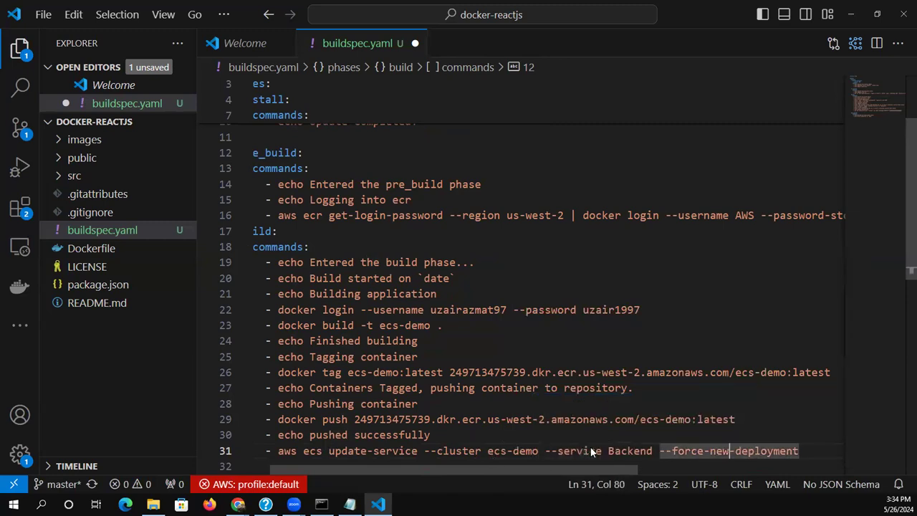
{"action": "key", "text": "Left"}
{"action": "key", "text": "BackSpace"}
{"action": "key", "text": "BackSpace"}
{"action": "key", "text": "BackSpace"}
{"action": "key", "text": "BackSpace"}
{"action": "key", "text": "BackSpace"}
{"action": "key", "text": "BackSpace"}
{"action": "key", "text": "BackSpace"}
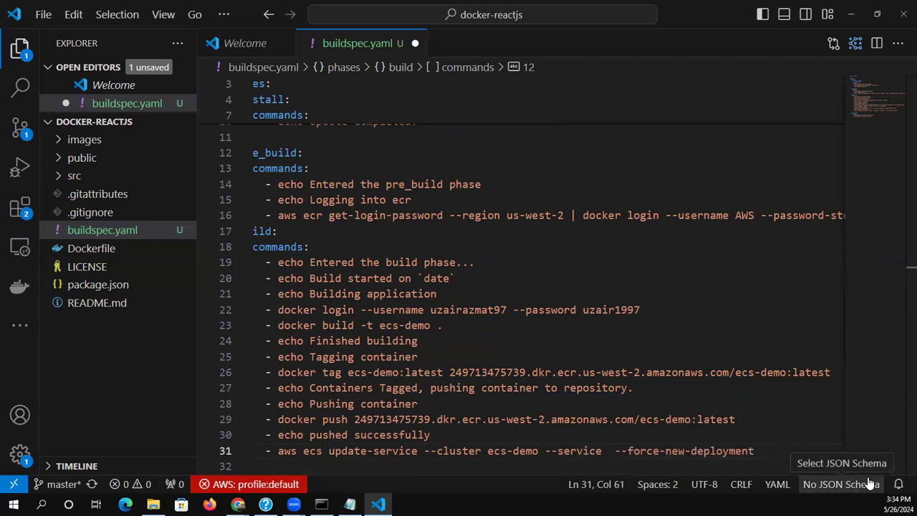
{"action": "type", "text": "React"}
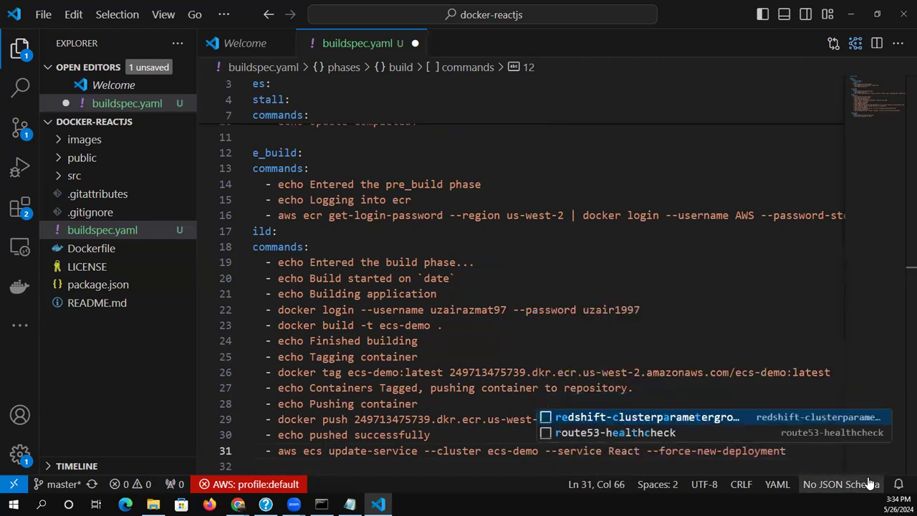
Save the edited buildspec.yaml with the updated build, push and ECS deployment commands
{"action": "left_click", "coordinate": [755, 310]}
{"action": "key", "text": "Down"}
{"action": "key", "text": "Down"}
{"action": "key", "text": "Down"}
{"action": "key", "text": "Down"}
{"action": "key", "text": "Down"}
{"action": "key", "text": "Down"}
{"action": "key", "text": "Down"}
{"action": "key", "text": "Down"}
{"action": "key", "text": "Down"}
{"action": "key", "text": "Down"}
{"action": "key", "text": "Down"}
{"action": "key", "text": "Down"}
{"action": "key", "text": "Down"}
{"action": "key", "text": "Down"}
{"action": "key", "text": "Down"}
{"action": "key", "text": "Down"}
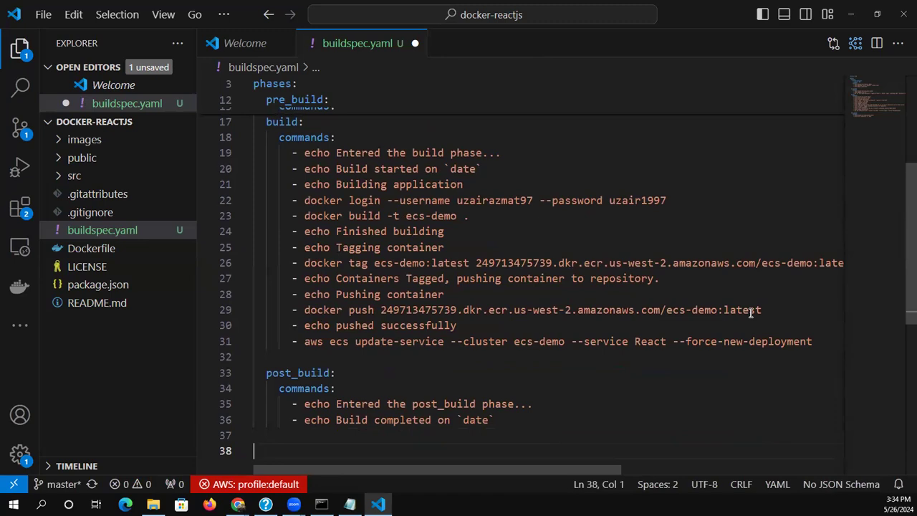
{"action": "key", "text": "ctrl+s"}
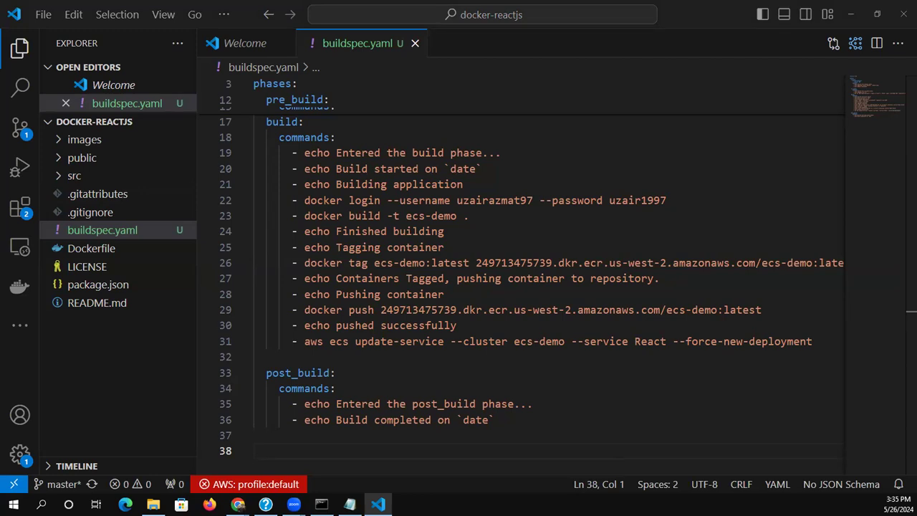
{"action": "key", "text": "alt+Tab"}
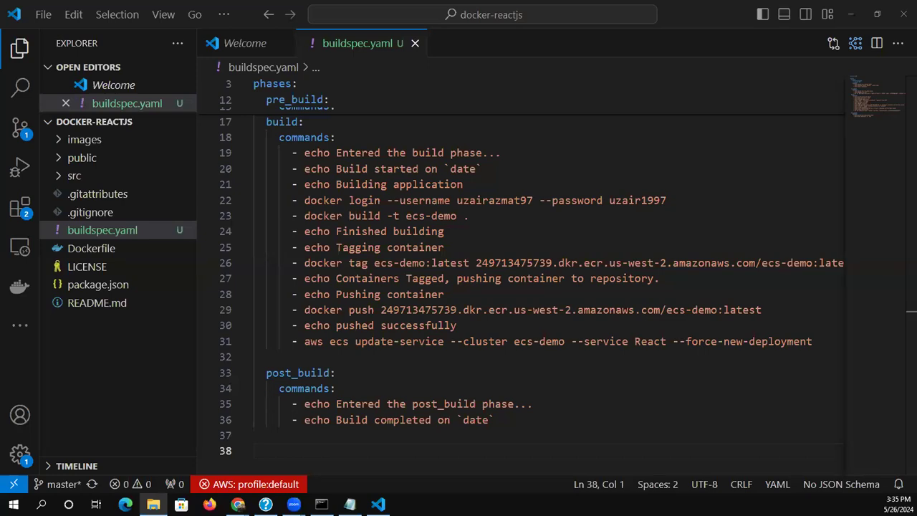
{"action": "left_click", "coordinate": [345, 278]}
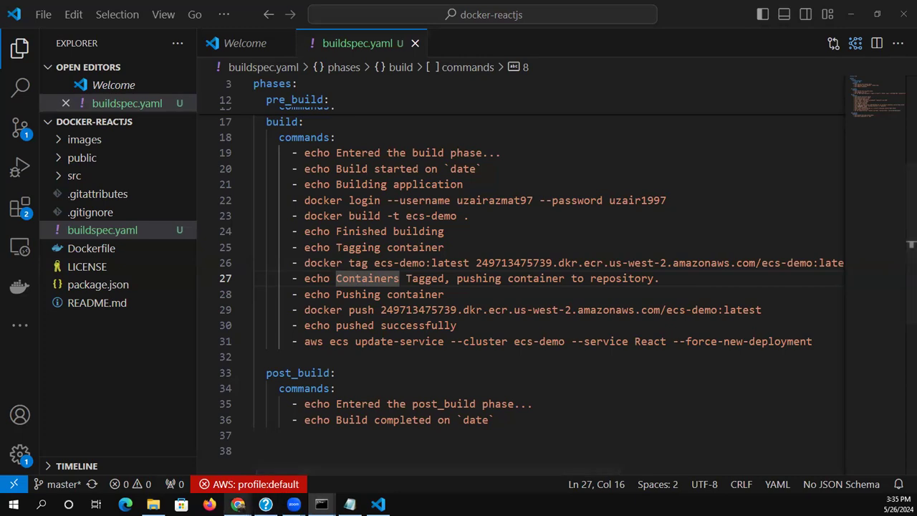
Switch to the Elastic Container Registry console in Chrome and check the ecs-demo repository's images and the private registry page
{"action": "mouse_move", "coordinate": [238, 504]}
{"action": "left_click", "coordinate": [262, 457]}
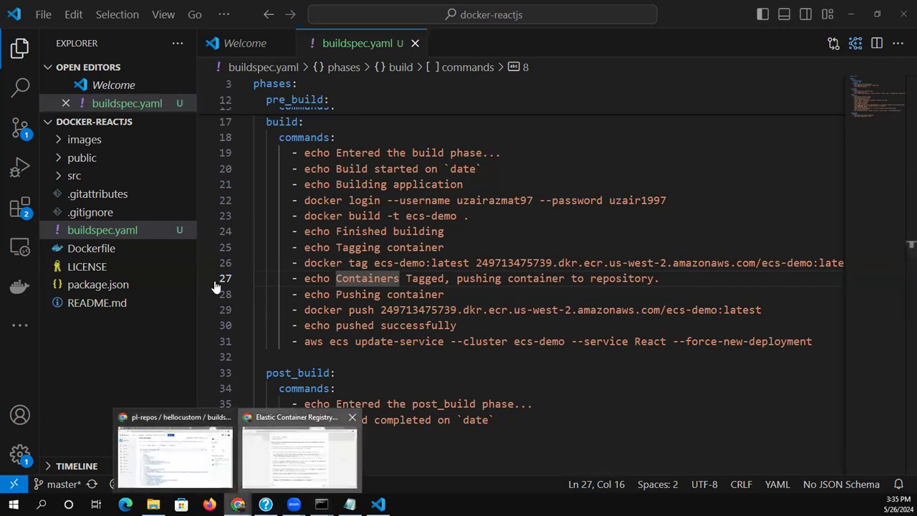
{"action": "left_click", "coordinate": [214, 281]}
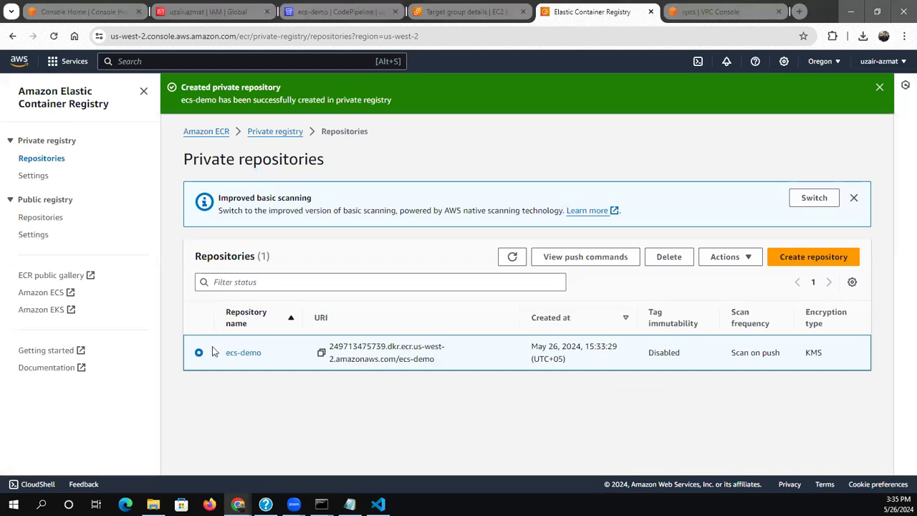
{"action": "left_click", "coordinate": [235, 353]}
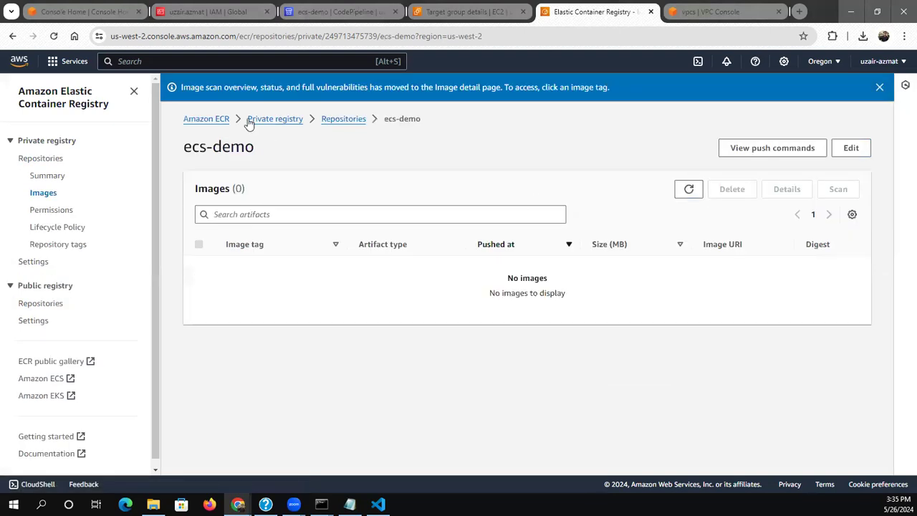
{"action": "left_click", "coordinate": [279, 127]}
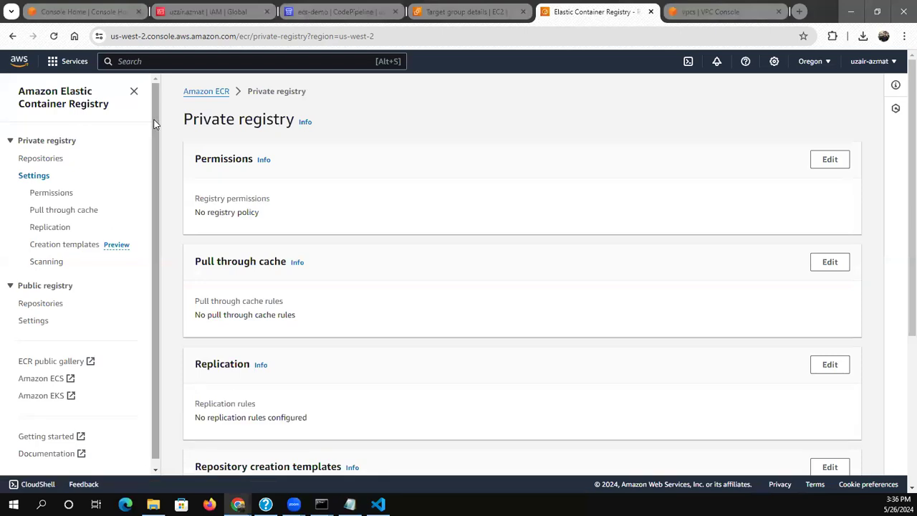
Search the AWS services for ecs and open Elastic Container Service in a new browser tab
{"action": "left_click", "coordinate": [270, 60]}
{"action": "type", "text": "ecs"}
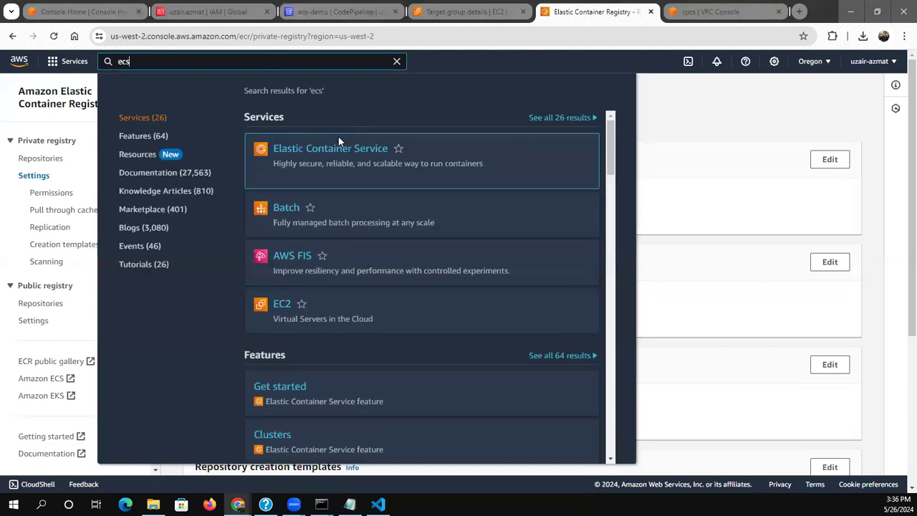
{"action": "right_click", "coordinate": [334, 148]}
{"action": "left_click", "coordinate": [355, 155]}
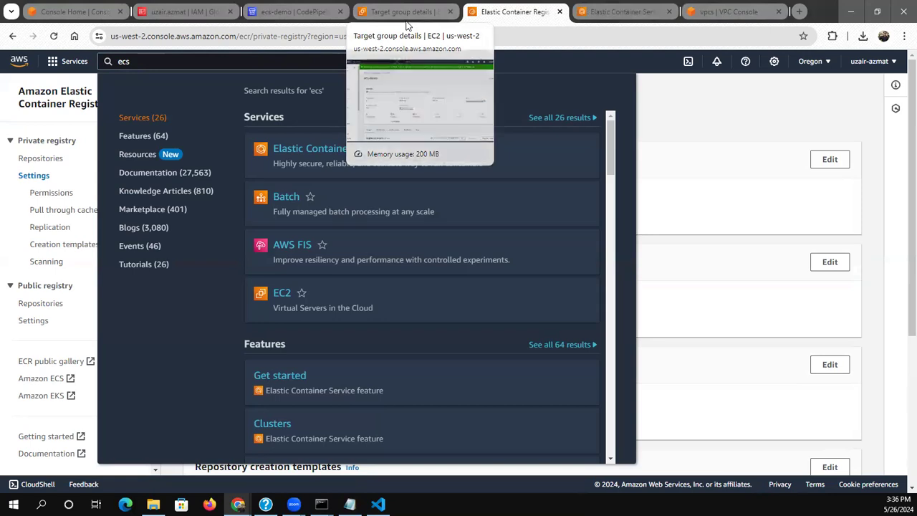
From the target group page, search the AWS services for CodeCommit and show its repositories in a new browser tab
{"action": "left_click", "coordinate": [405, 20]}
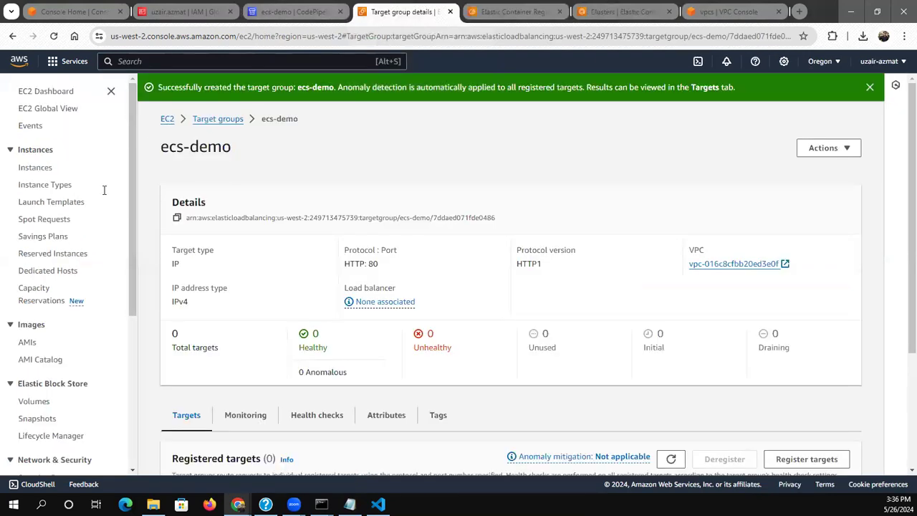
{"action": "left_click", "coordinate": [184, 65]}
{"action": "type", "text": "c"}
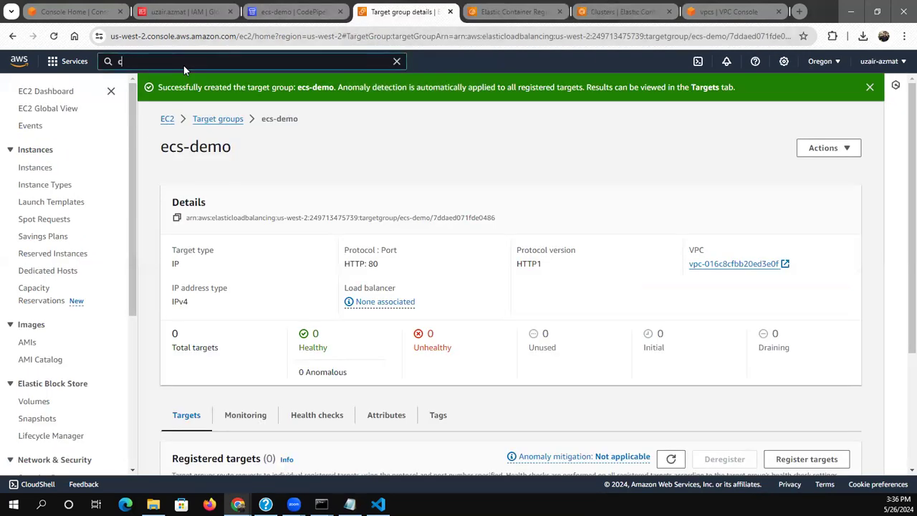
{"action": "type", "text": "ode c"}
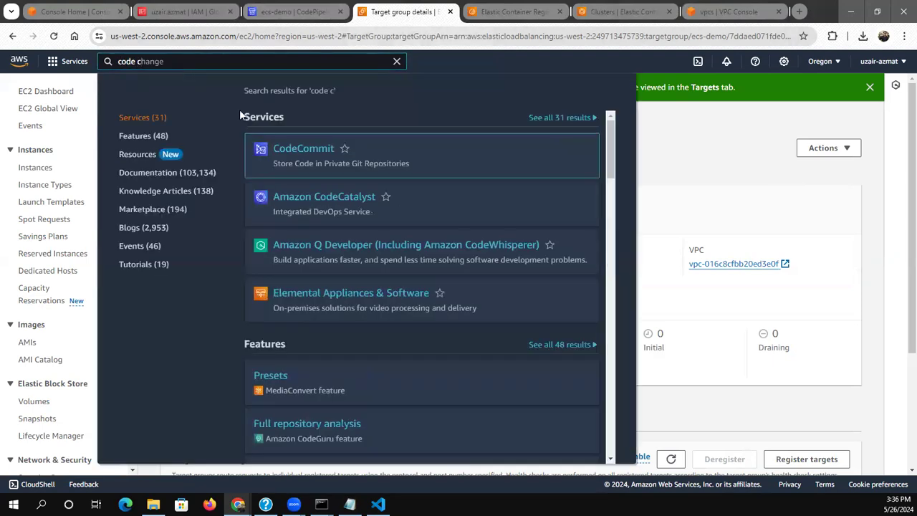
{"action": "right_click", "coordinate": [301, 148]}
{"action": "left_click", "coordinate": [351, 159]}
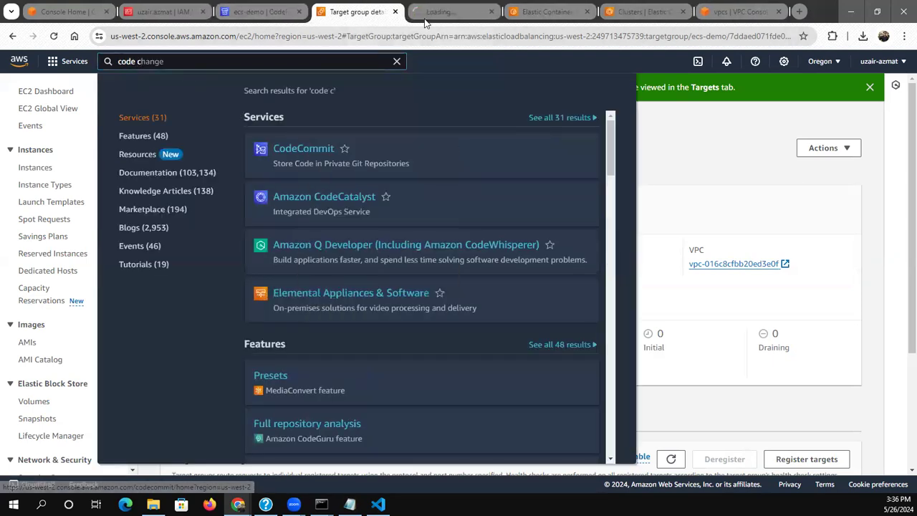
{"action": "left_click", "coordinate": [424, 17]}
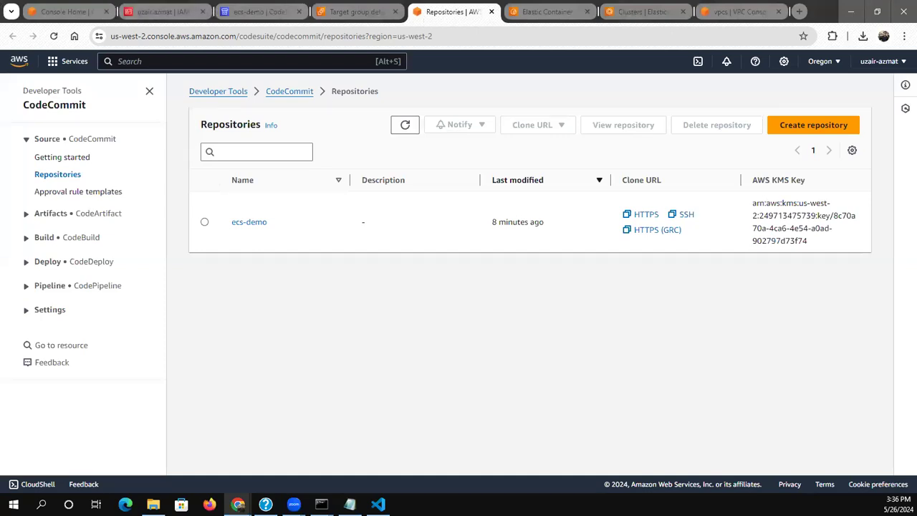
Copy the HTTPS clone URL of the ecs-demo CodeCommit repository and switch to the command prompt
{"action": "left_click", "coordinate": [243, 223]}
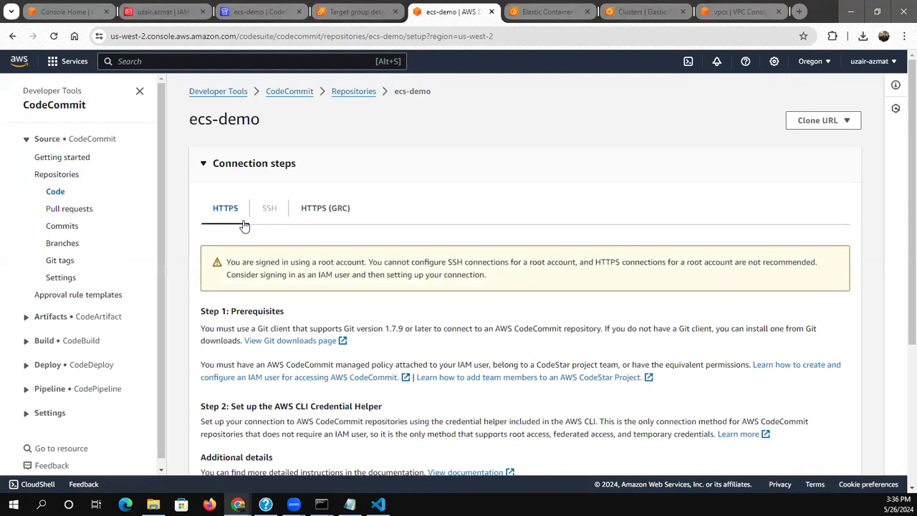
{"action": "left_click", "coordinate": [810, 121]}
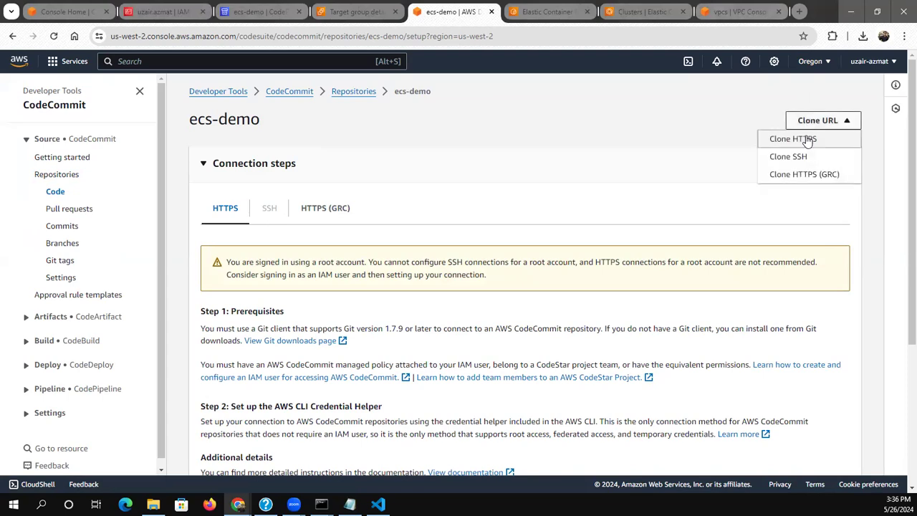
{"action": "left_click", "coordinate": [793, 139]}
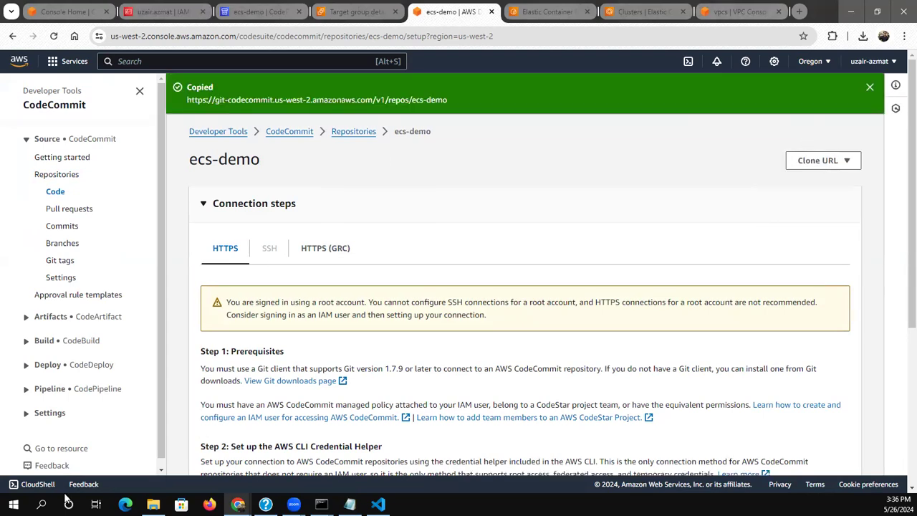
{"action": "key", "text": "alt+Tab"}
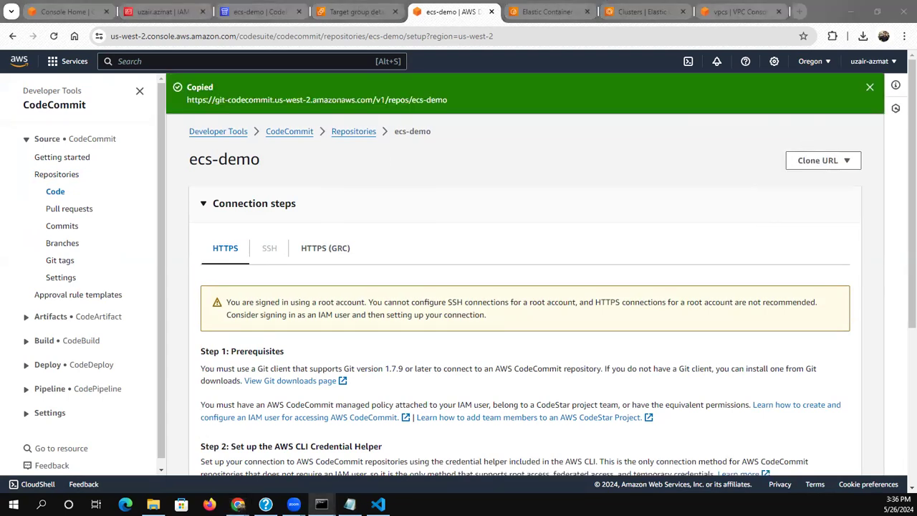
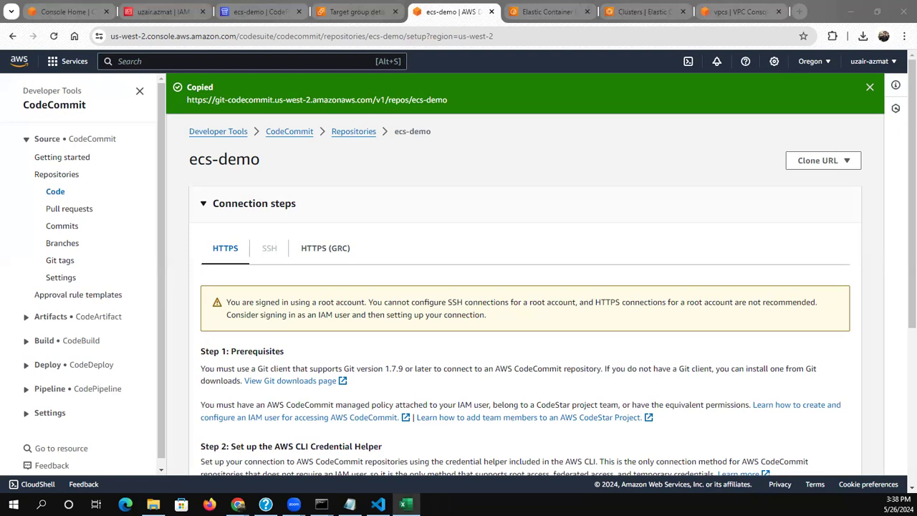
Switch to Visual Studio Code and open the ecs-demo folder from Downloads
{"action": "key", "text": "alt+Tab"}
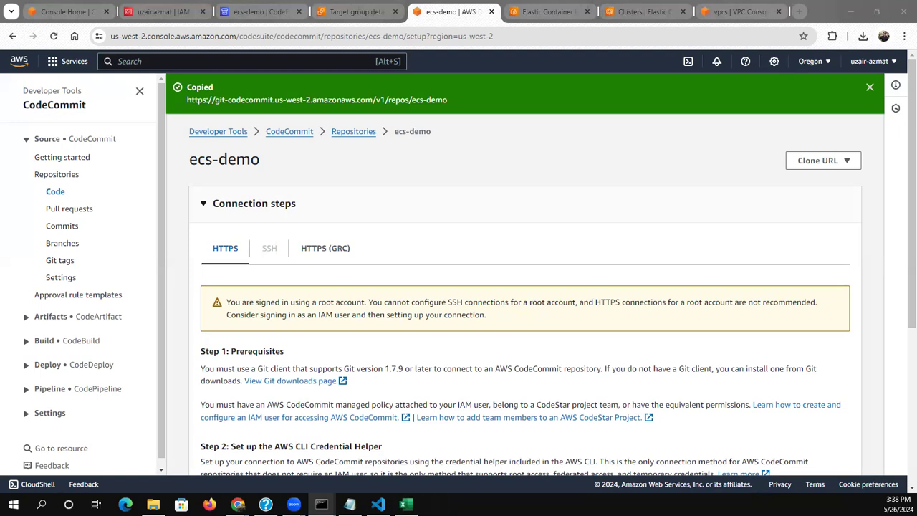
{"action": "key", "text": "alt+Tab"}
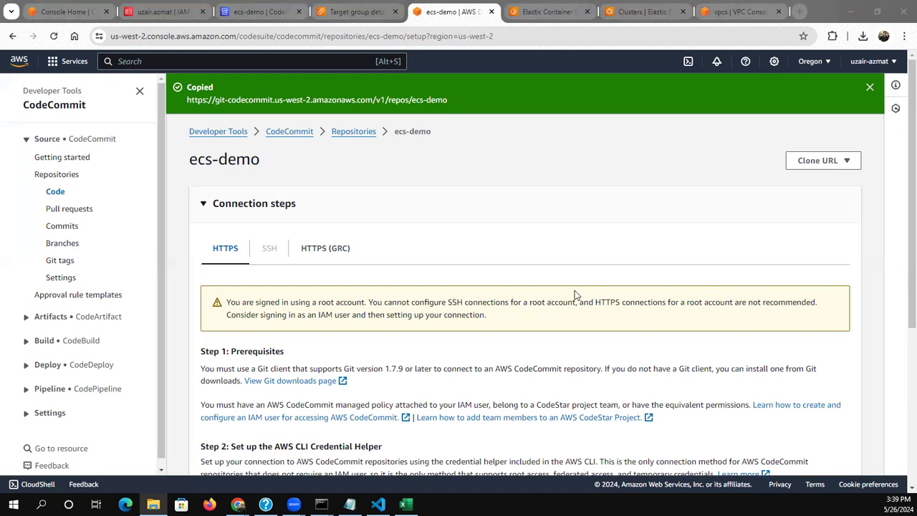
{"action": "left_click", "coordinate": [374, 499]}
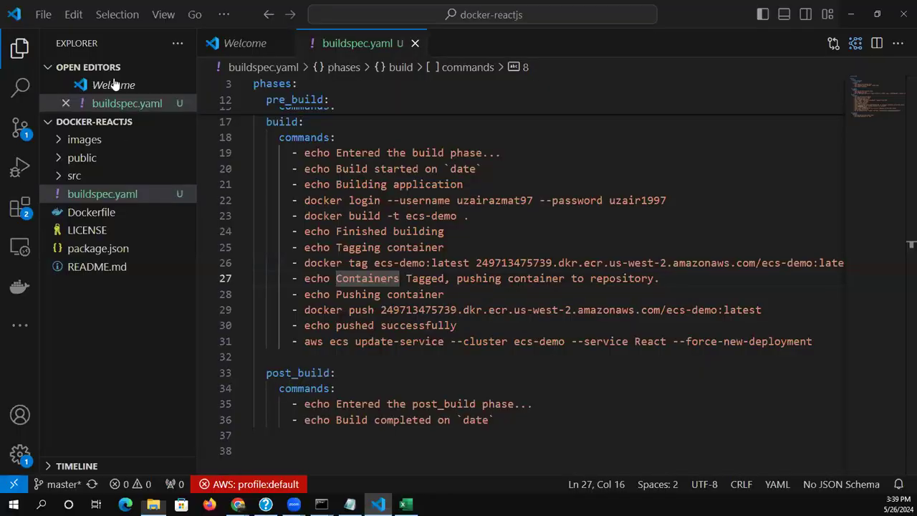
{"action": "left_click", "coordinate": [46, 18]}
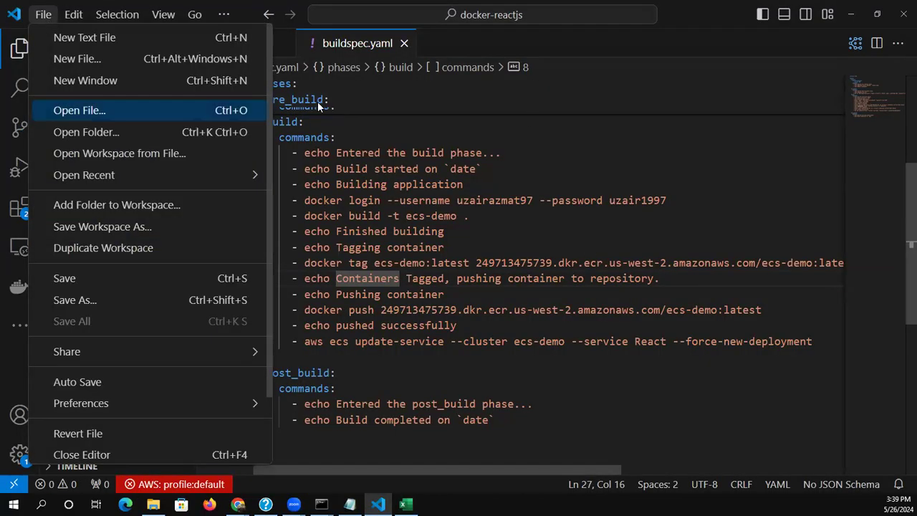
{"action": "left_click", "coordinate": [136, 129]}
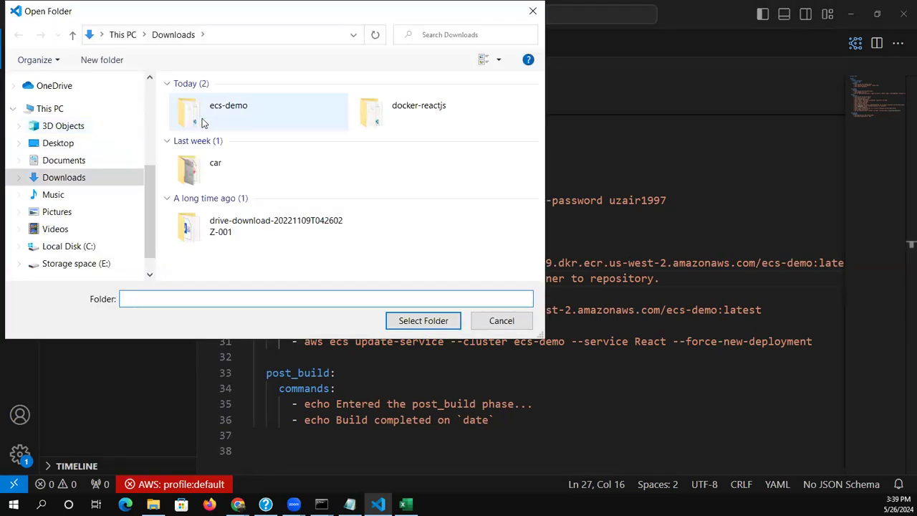
{"action": "left_click", "coordinate": [203, 123]}
{"action": "left_click", "coordinate": [412, 324]}
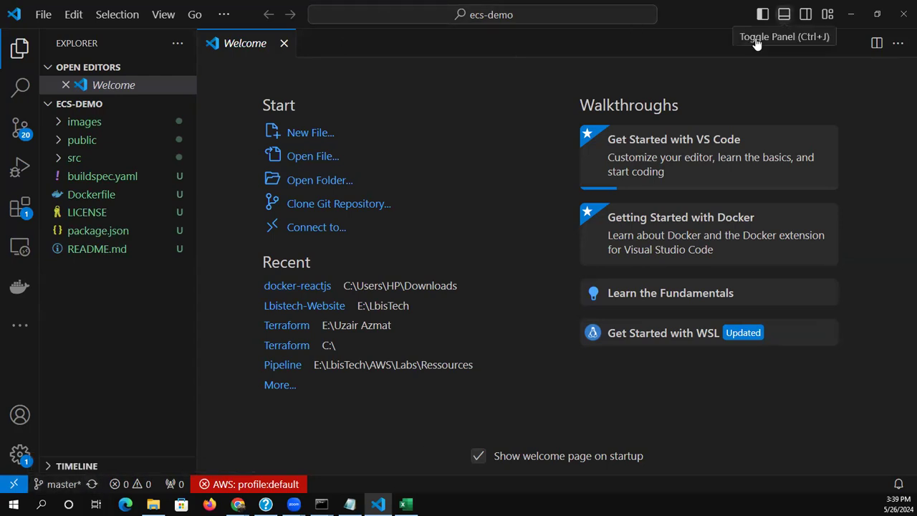
Show the integrated terminal and check the ecs-demo repository with git status
{"action": "left_click", "coordinate": [784, 14]}
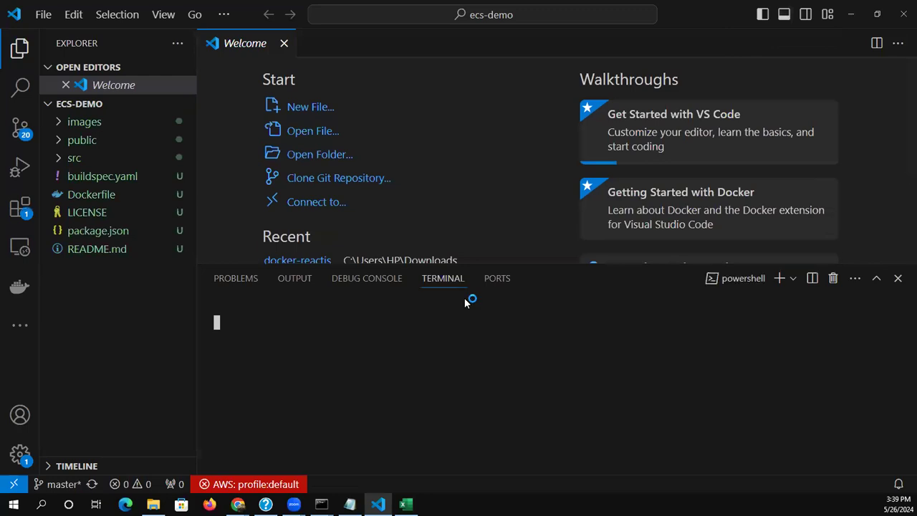
{"action": "type", "text": "g"}
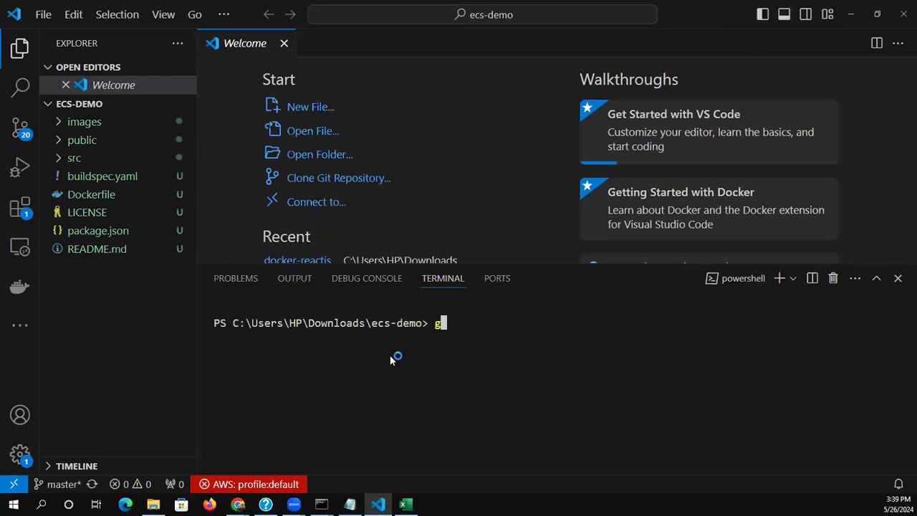
{"action": "type", "text": "it status"}
{"action": "key", "text": "Return"}
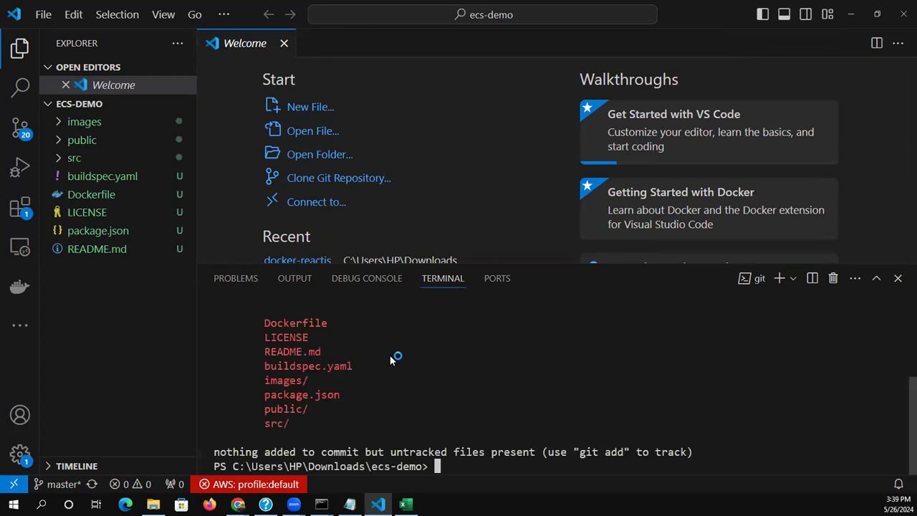
Stage all files with git add . and commit them with the message "ecs-demo"
{"action": "type", "text": "git add ."}
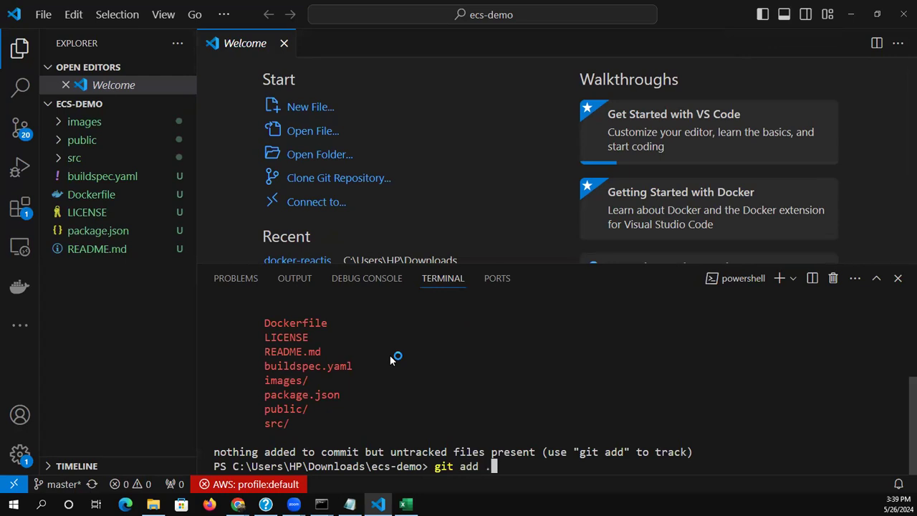
{"action": "key", "text": "Return"}
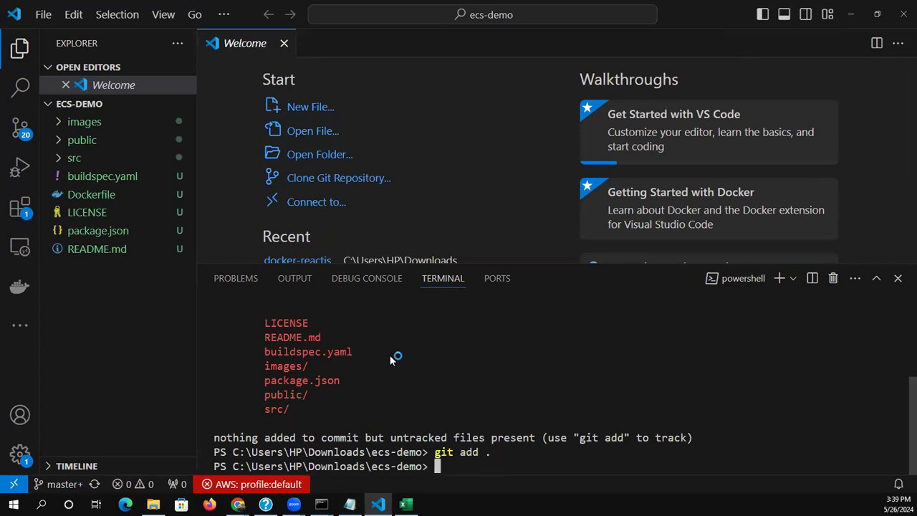
{"action": "type", "text": "git"}
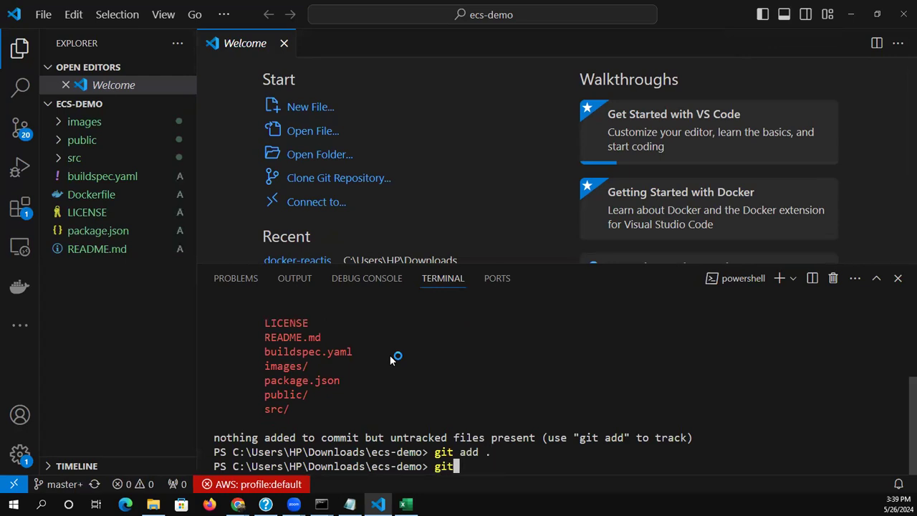
{"action": "type", "text": " comit -m \"ecs-demo"}
{"action": "key", "text": "Left"}
{"action": "key", "text": "Left"}
{"action": "key", "text": "Left"}
{"action": "key", "text": "Left"}
{"action": "key", "text": "Left"}
{"action": "key", "text": "Left"}
{"action": "key", "text": "Left"}
{"action": "key", "text": "Left"}
{"action": "key", "text": "Left"}
{"action": "key", "text": "Left"}
{"action": "key", "text": "Left"}
{"action": "key", "text": "Left"}
{"action": "key", "text": "Left"}
{"action": "key", "text": "Left"}
{"action": "key", "text": "Left"}
{"action": "key", "text": "Left"}
{"action": "key", "text": "Left"}
{"action": "key", "text": "Right"}
{"action": "key", "text": "Right"}
{"action": "type", "text": "m"}
{"action": "key", "text": "Return"}
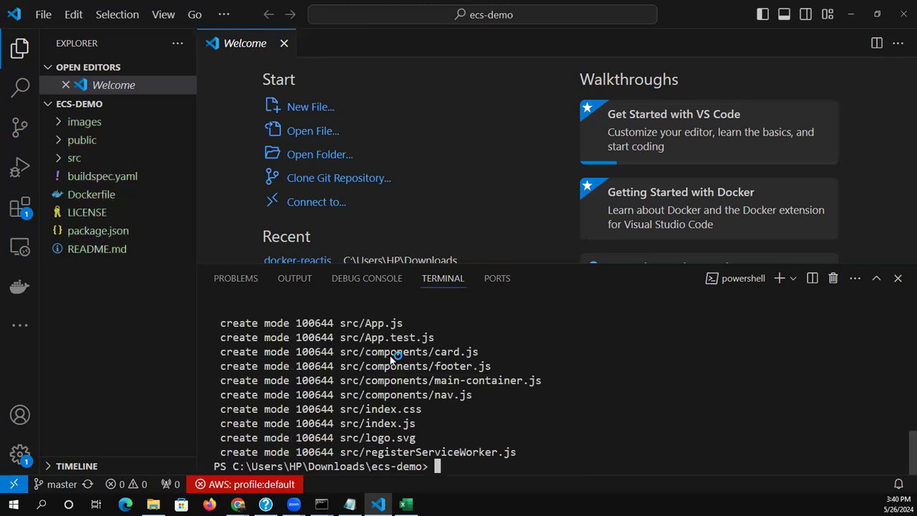
Push the commit of all source files to the ecs-demo CodeCommit repository with git push
{"action": "type", "text": "git push"}
{"action": "key", "text": "Return"}
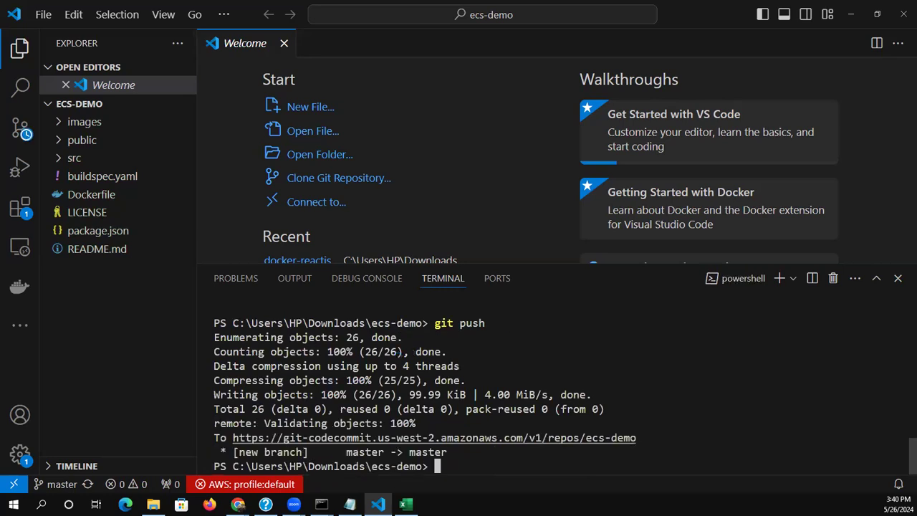
{"action": "left_click", "coordinate": [215, 485]}
Switch to the AWS console window in Chrome and reload the ecs-demo CodeCommit repository page
{"action": "left_click", "coordinate": [238, 503]}
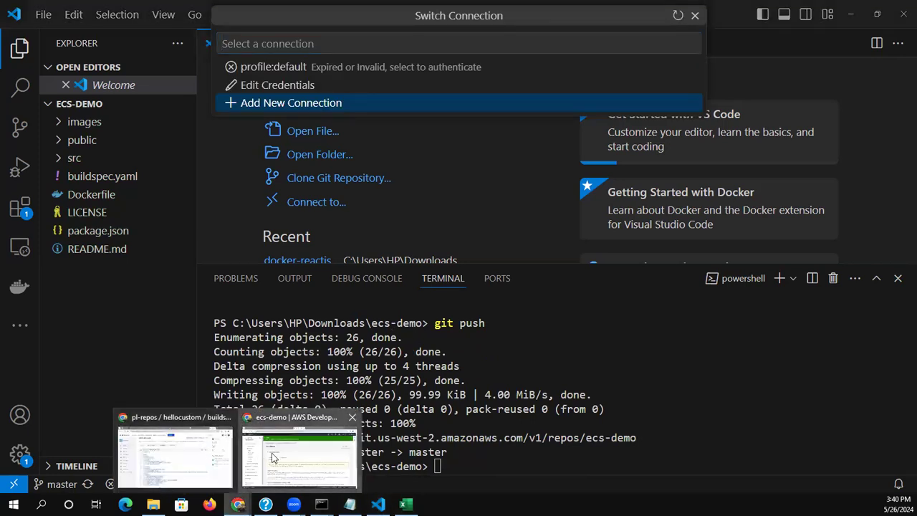
{"action": "left_click", "coordinate": [272, 458]}
{"action": "left_click", "coordinate": [53, 36]}
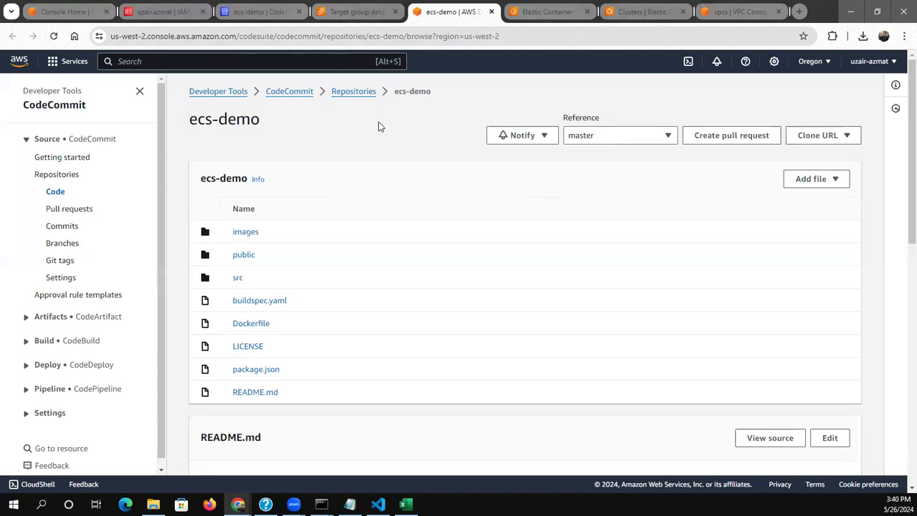
Search the AWS services for code pipeline and open CodePipeline in a new browser tab
{"action": "left_click", "coordinate": [259, 65]}
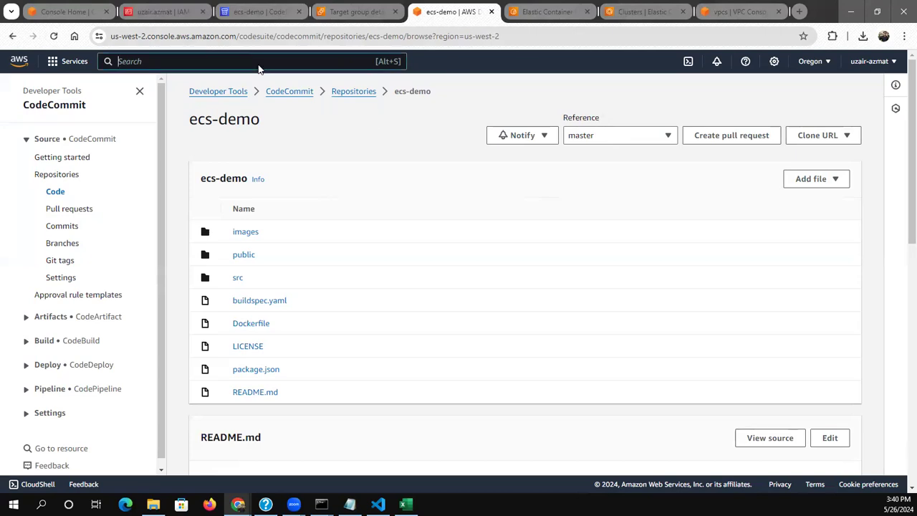
{"action": "type", "text": "code"}
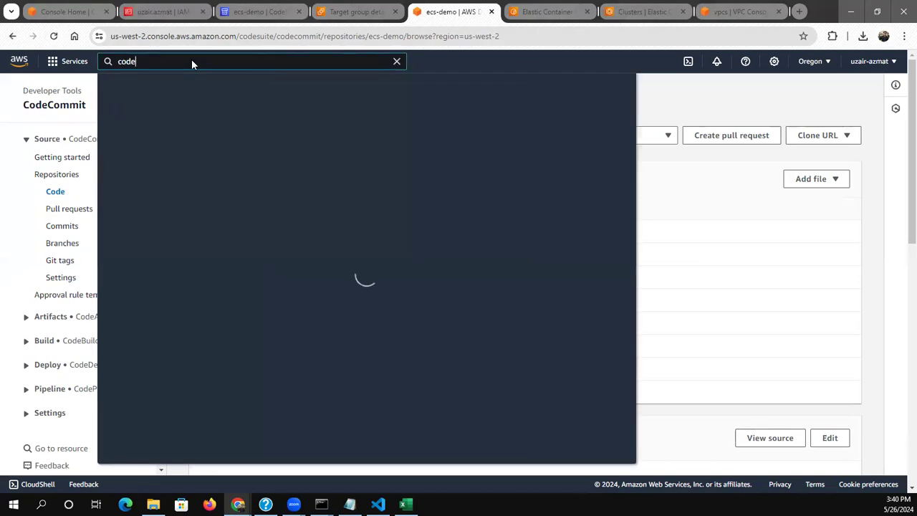
{"action": "type", "text": " pipel"}
{"action": "right_click", "coordinate": [304, 150]}
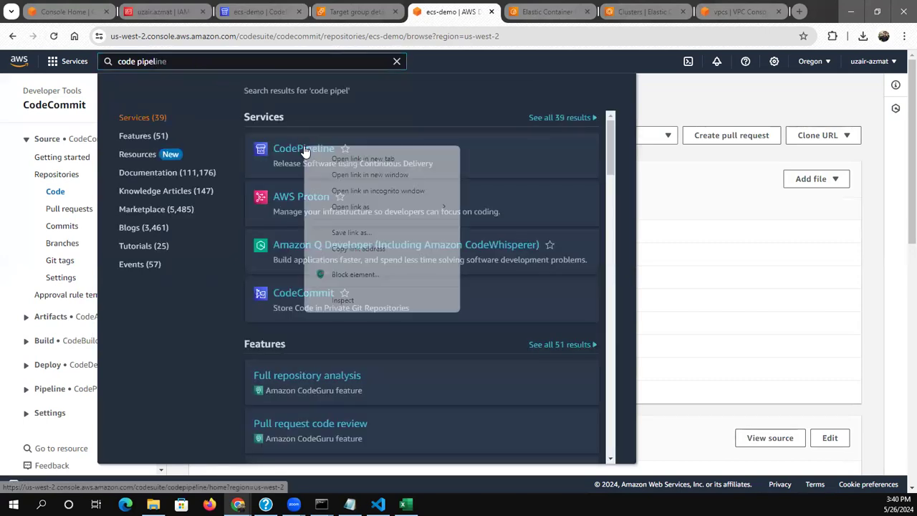
{"action": "left_click", "coordinate": [337, 158]}
{"action": "left_click", "coordinate": [474, 13]}
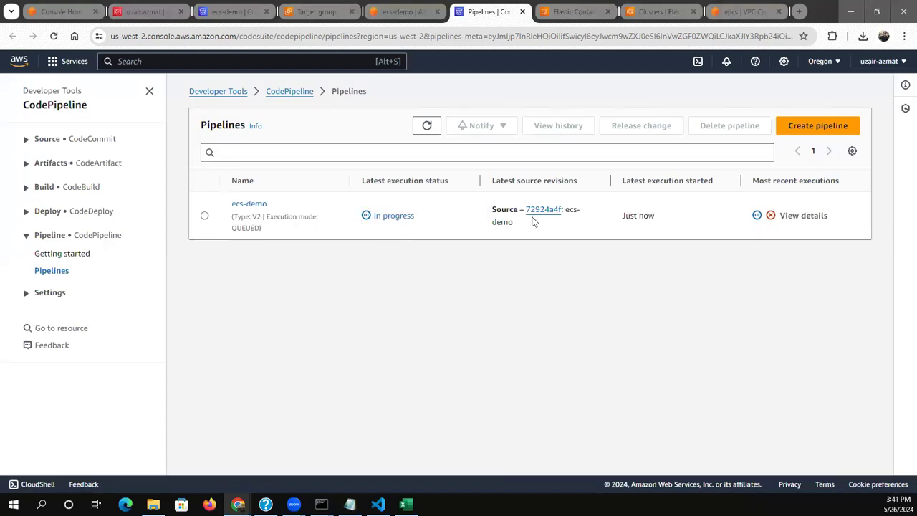
Open the ecs-demo pipeline and view the execution details of its Build action
{"action": "left_click", "coordinate": [247, 205]}
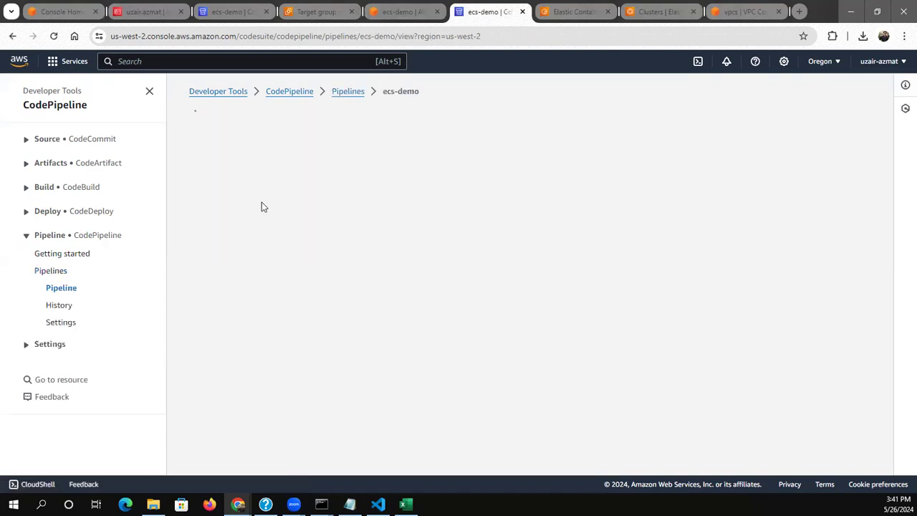
{"action": "scroll", "coordinate": [262, 206], "scroll_direction": "down", "scroll_amount": 3}
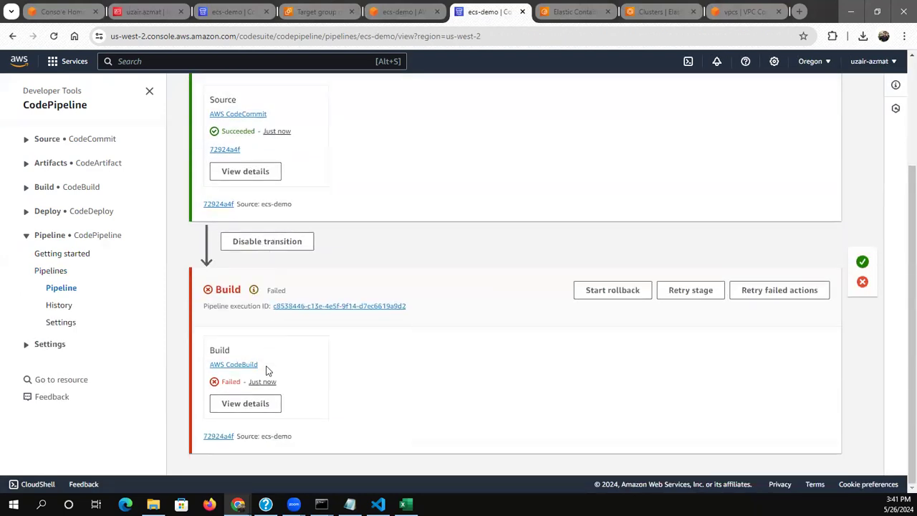
{"action": "left_click", "coordinate": [256, 403]}
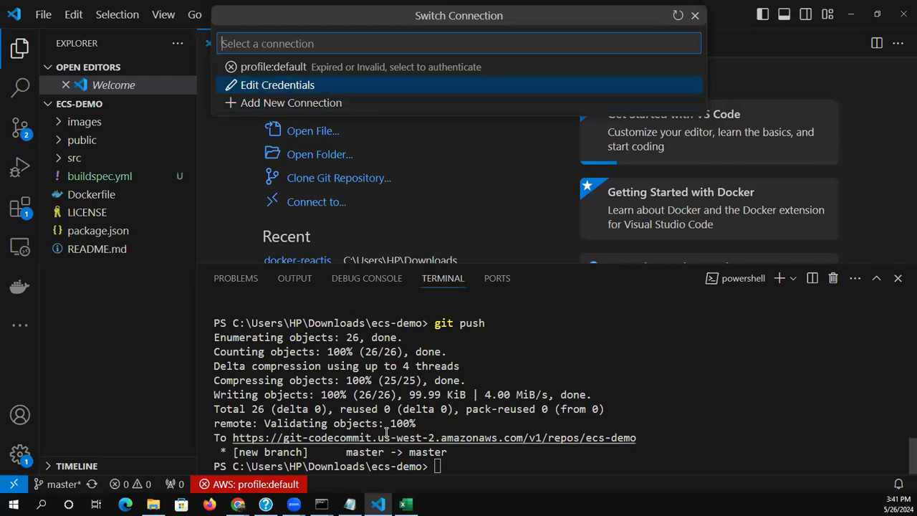
In the Visual Studio Code terminal, run git status again to check the buildspec file change
{"action": "key", "text": "Up"}
Stage the buildspec.yml rename with git add . and commit it with the message "ecs-demo"
{"action": "key", "text": "Up"}
{"action": "key", "text": "Up"}
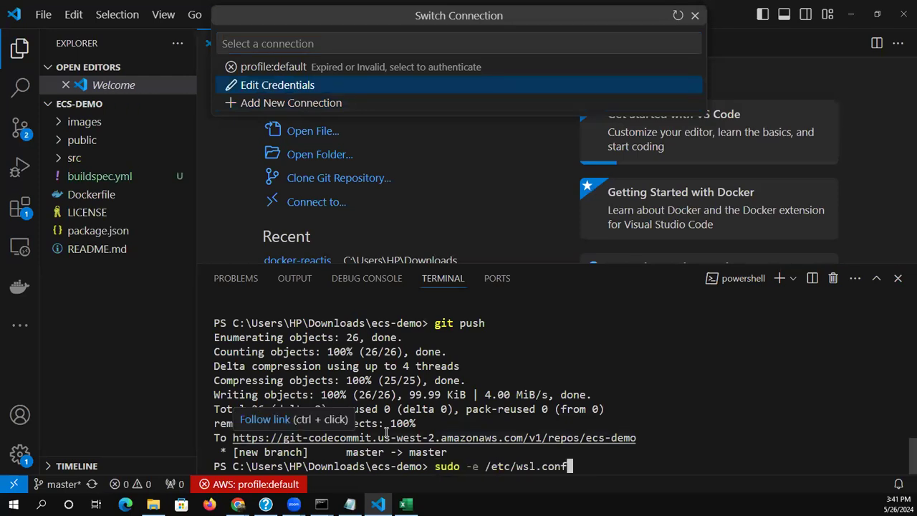
{"action": "key", "text": "Return"}
{"action": "key", "text": "Up"}
{"action": "key", "text": "Up"}
{"action": "key", "text": "Up"}
{"action": "key", "text": "Up"}
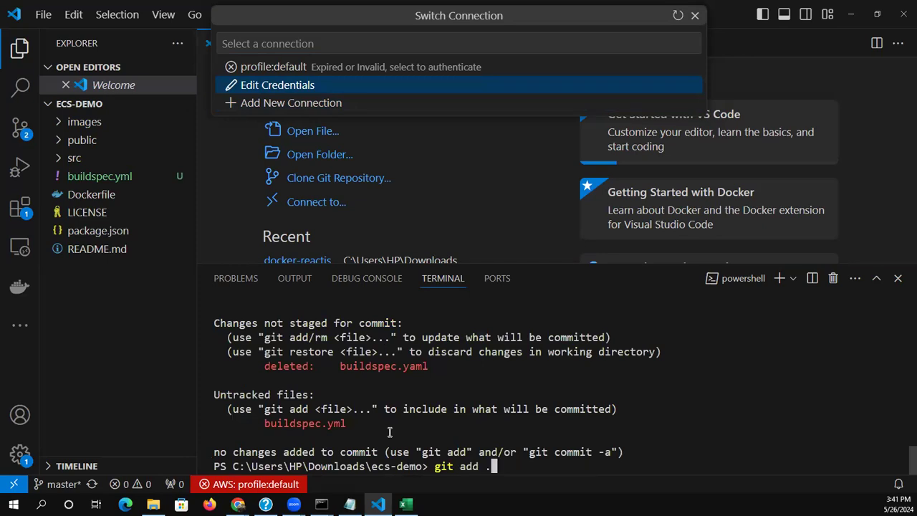
{"action": "key", "text": "Return"}
Push the buildspec.yml commit to the CodeCommit repository with git push
{"action": "key", "text": "Up"}
{"action": "key", "text": "Up"}
{"action": "key", "text": "Up"}
{"action": "key", "text": "Up"}
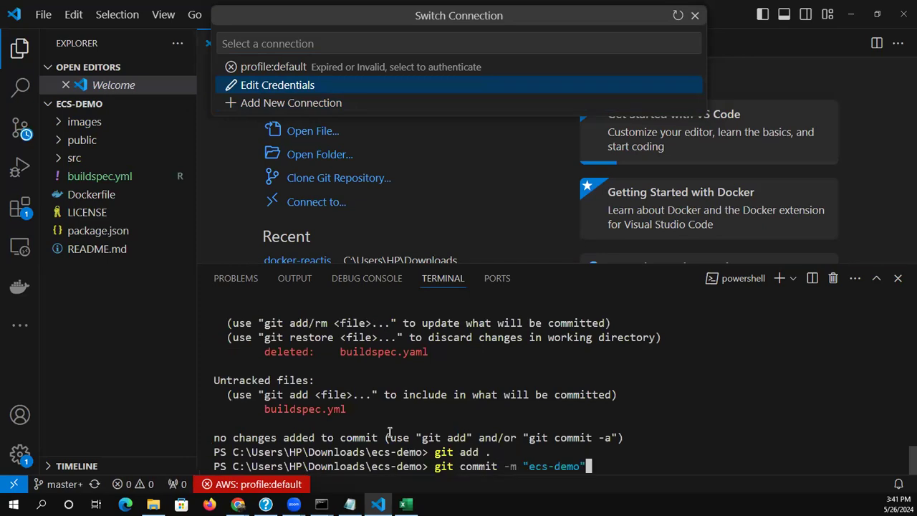
{"action": "key", "text": "Return"}
{"action": "key", "text": "Up"}
{"action": "key", "text": "Up"}
{"action": "key", "text": "Up"}
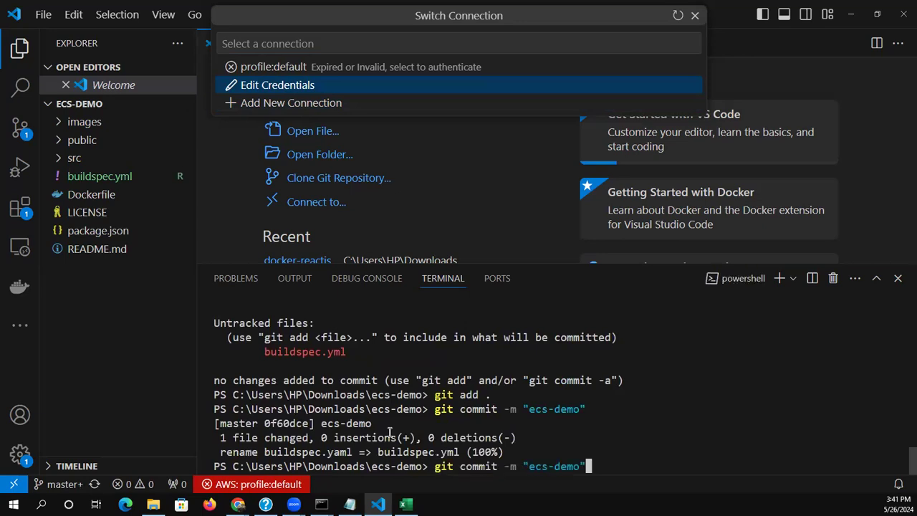
{"action": "key", "text": "Up"}
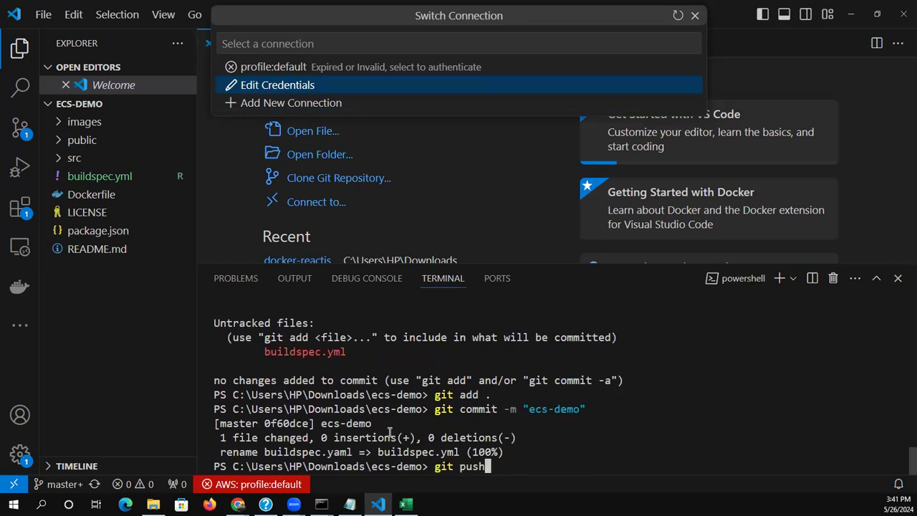
{"action": "key", "text": "Return"}
Switch to Chrome, close the Build action's execution details and open the list of CodeBuild build projects
{"action": "mouse_move", "coordinate": [265, 504]}
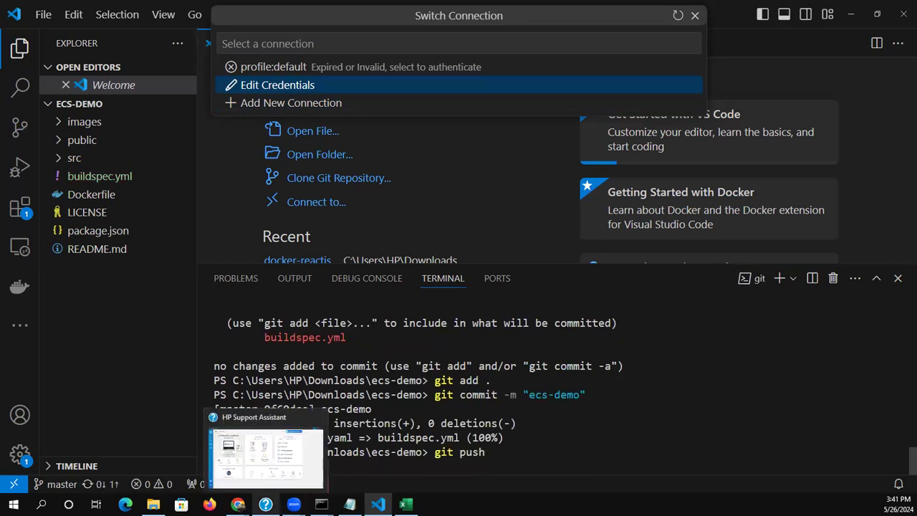
{"action": "mouse_move", "coordinate": [237, 505]}
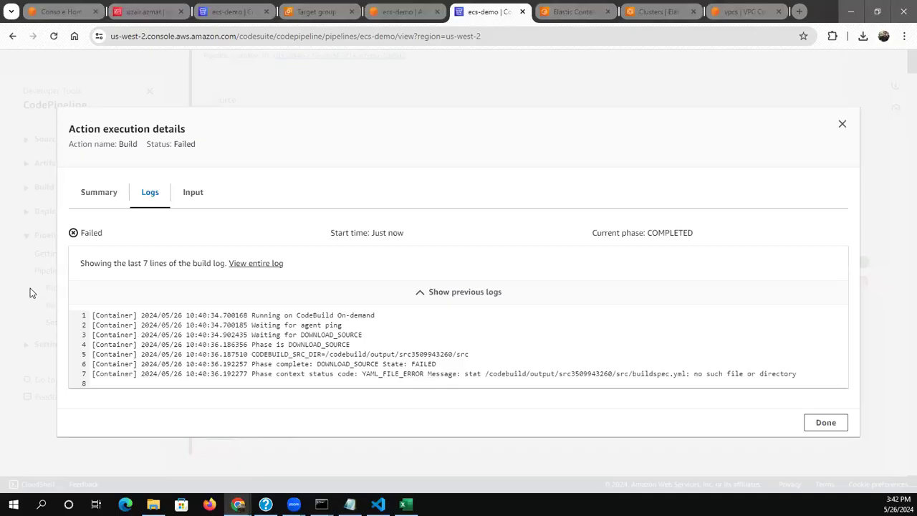
{"action": "left_click", "coordinate": [30, 288]}
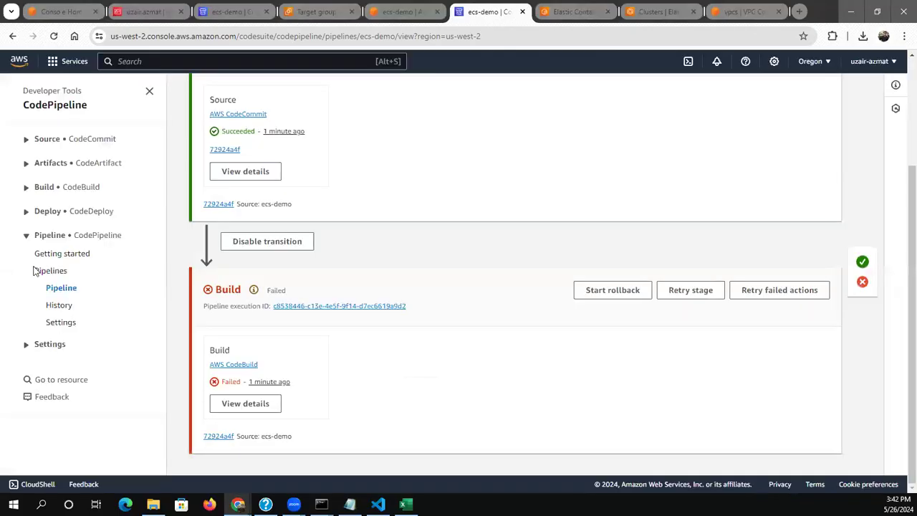
{"action": "left_click", "coordinate": [37, 187]}
{"action": "left_click", "coordinate": [37, 226]}
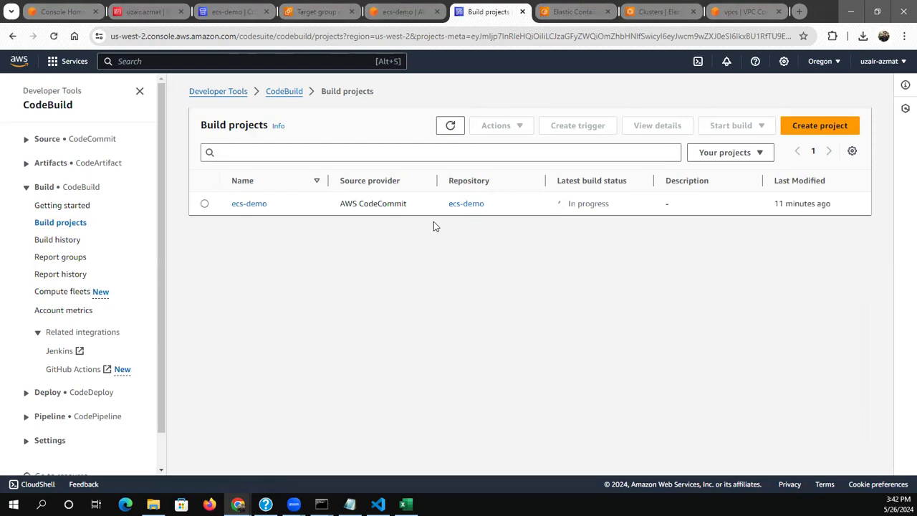
Open the ecs-demo build project, check its build history and open its codebuild-ecs-demo-service-role in IAM
{"action": "left_click", "coordinate": [248, 205]}
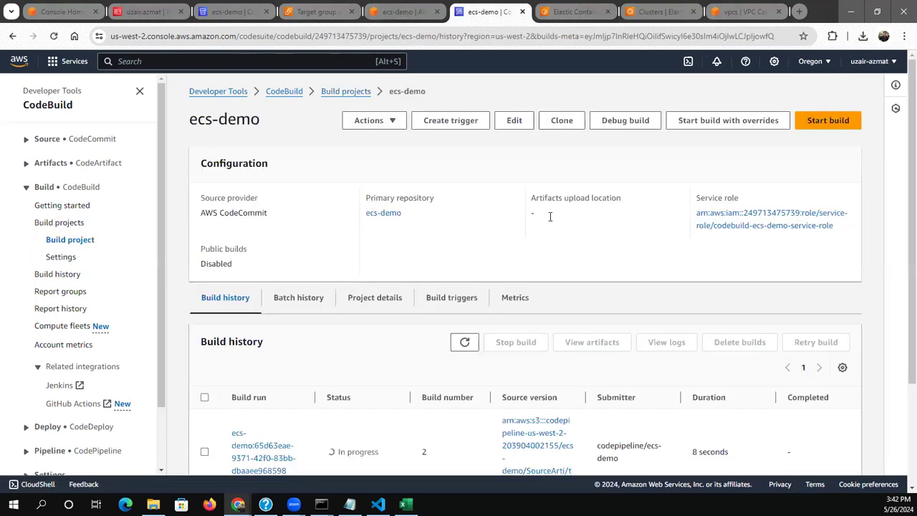
{"action": "scroll", "coordinate": [549, 216], "scroll_direction": "down", "scroll_amount": 1}
{"action": "scroll", "coordinate": [549, 215], "scroll_direction": "down", "scroll_amount": 2}
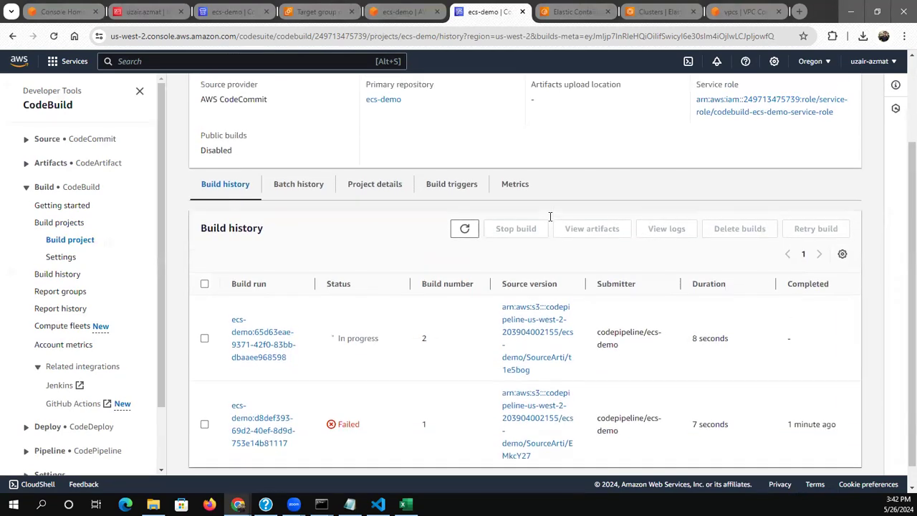
{"action": "scroll", "coordinate": [549, 216], "scroll_direction": "up", "scroll_amount": 3}
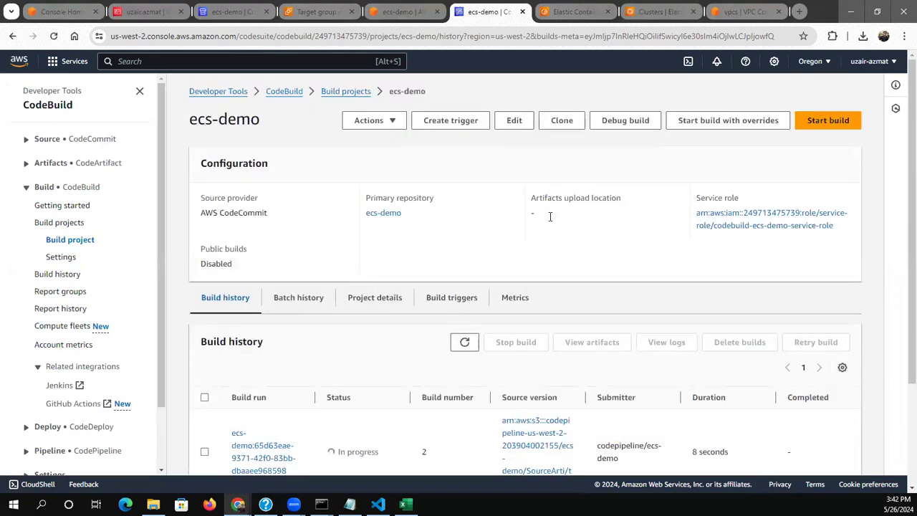
{"action": "left_click", "coordinate": [716, 226]}
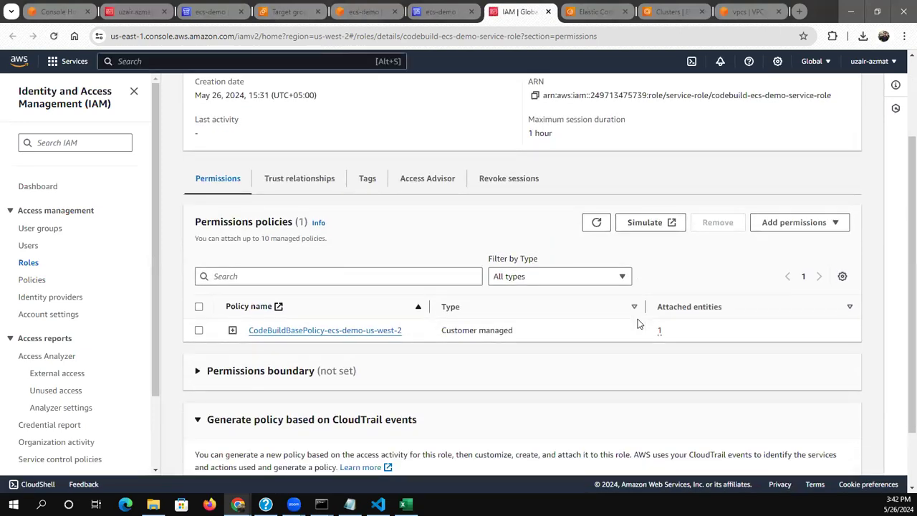
Start attaching policies to codebuild-ecs-demo-service-role and search the available policies for "ecr"
{"action": "left_click", "coordinate": [770, 236]}
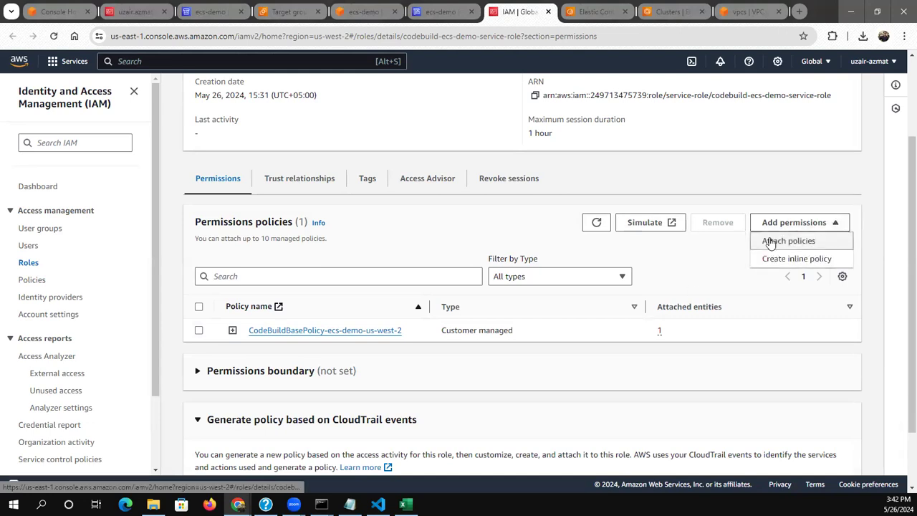
{"action": "left_click", "coordinate": [770, 242]}
{"action": "left_click", "coordinate": [192, 123]}
{"action": "type", "text": "ec"}
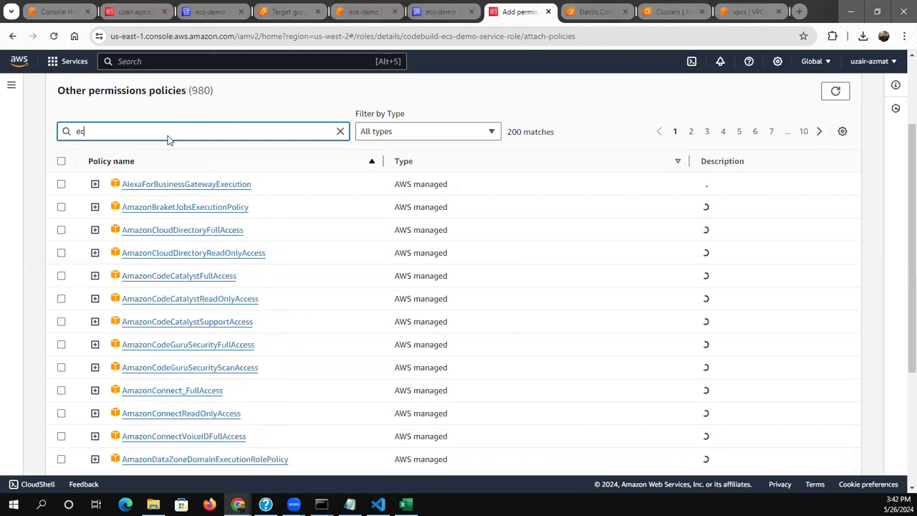
{"action": "type", "text": "r"}
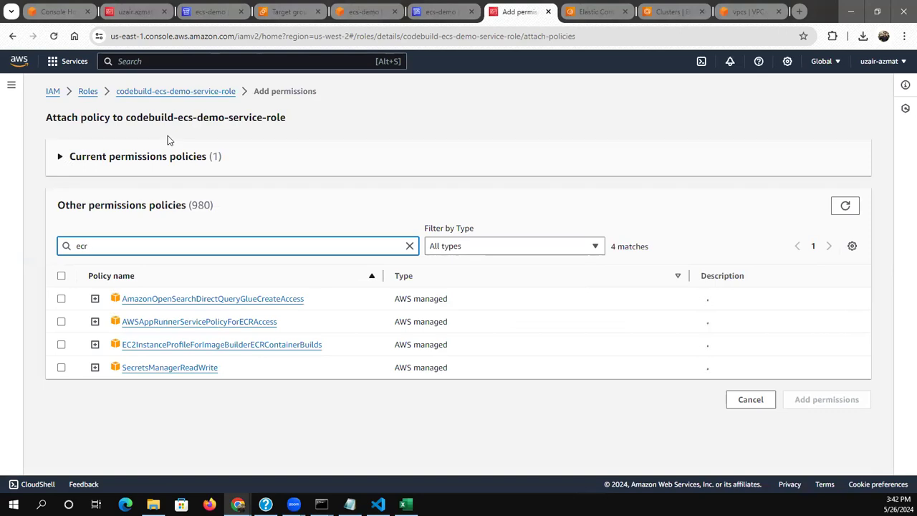
{"action": "key", "text": "BackSpace"}
{"action": "key", "text": "BackSpace"}
{"action": "key", "text": "BackSpace"}
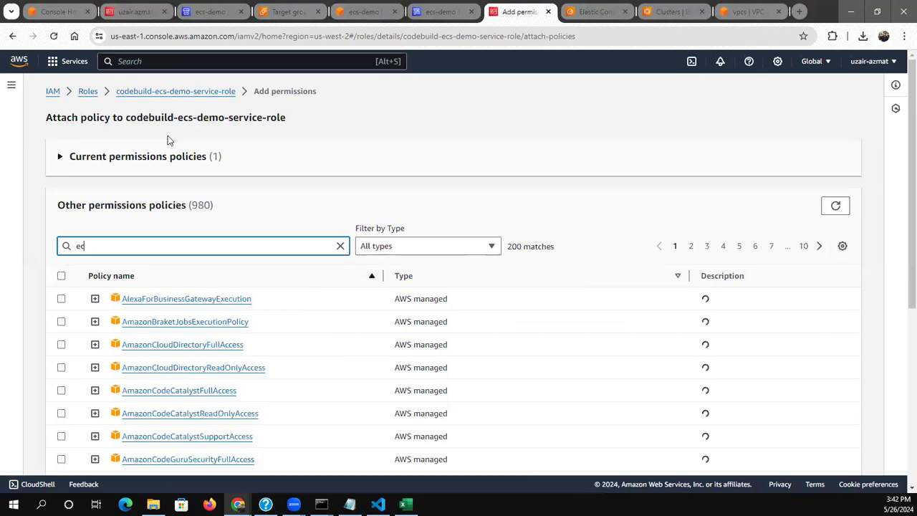
{"action": "type", "text": "ama"}
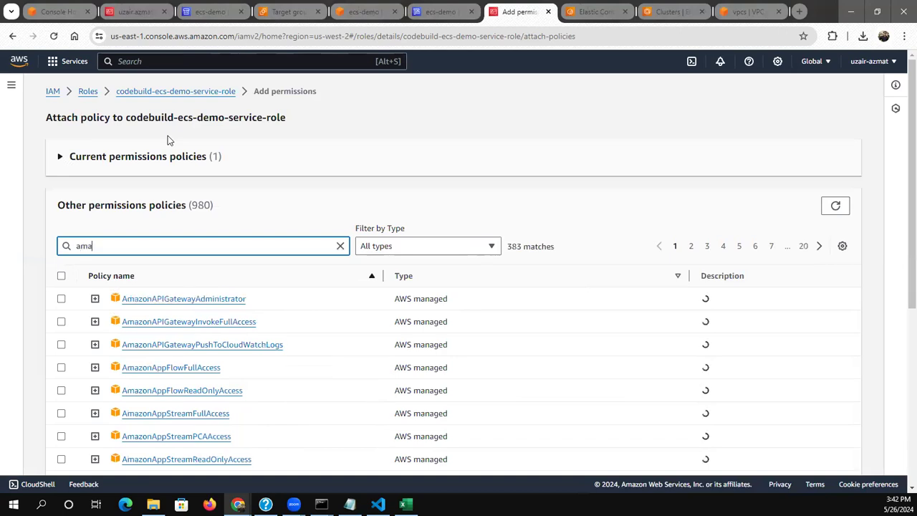
{"action": "key", "text": "BackSpace"}
{"action": "key", "text": "BackSpace"}
{"action": "key", "text": "BackSpace"}
{"action": "type", "text": "ecr"}
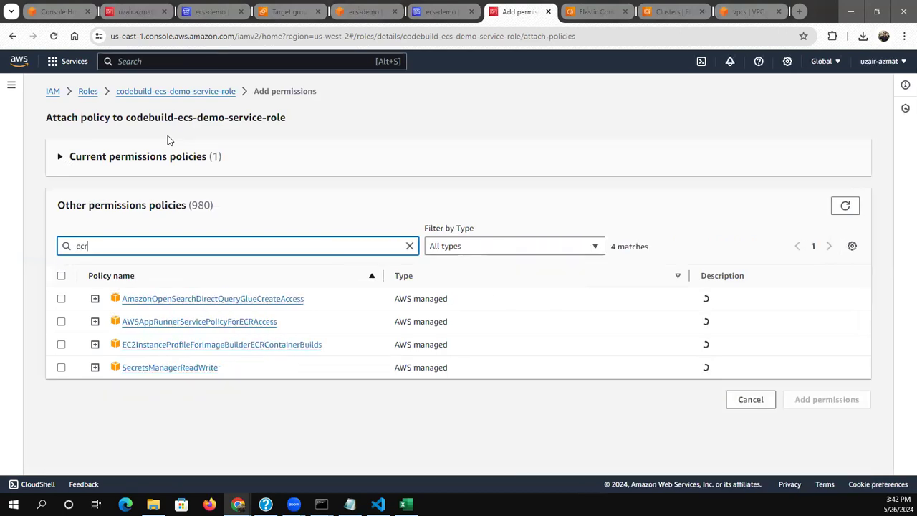
{"action": "type", "text": "p"}
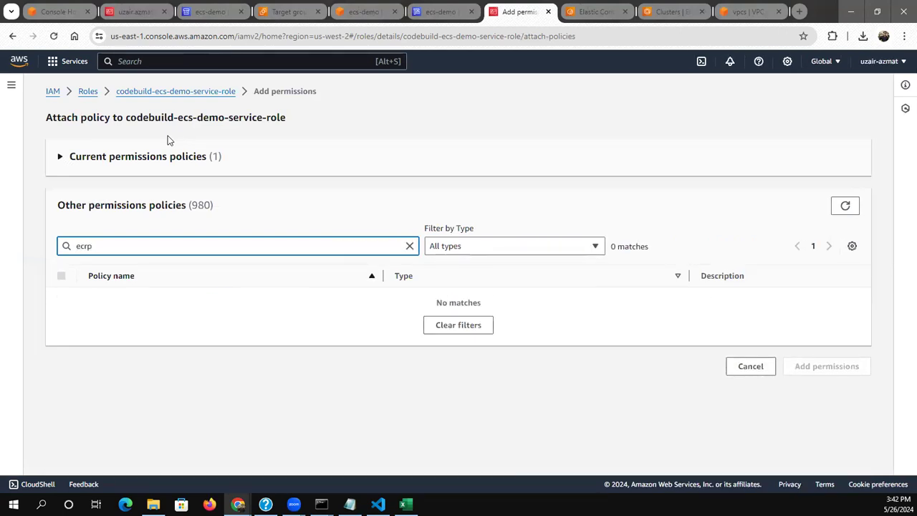
{"action": "key", "text": "BackSpace"}
{"action": "key", "text": "BackSpace"}
{"action": "key", "text": "BackSpace"}
{"action": "key", "text": "BackSpace"}
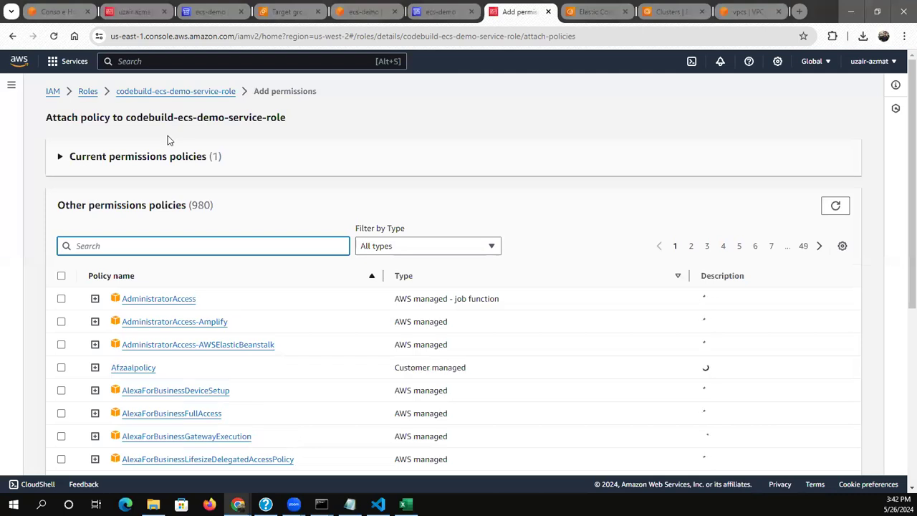
Search the available policies for "power" and select AmazonEC2ContainerRegistryPowerUser
{"action": "type", "text": "power"}
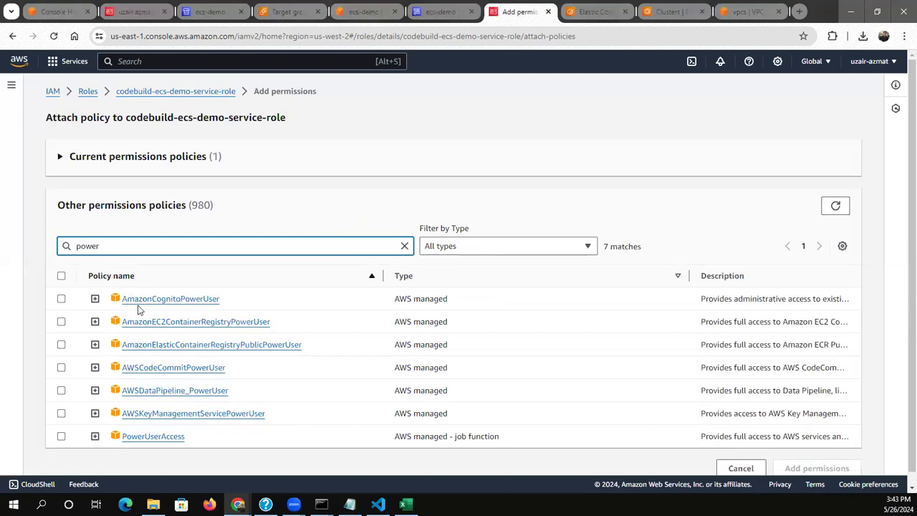
{"action": "left_click", "coordinate": [61, 321]}
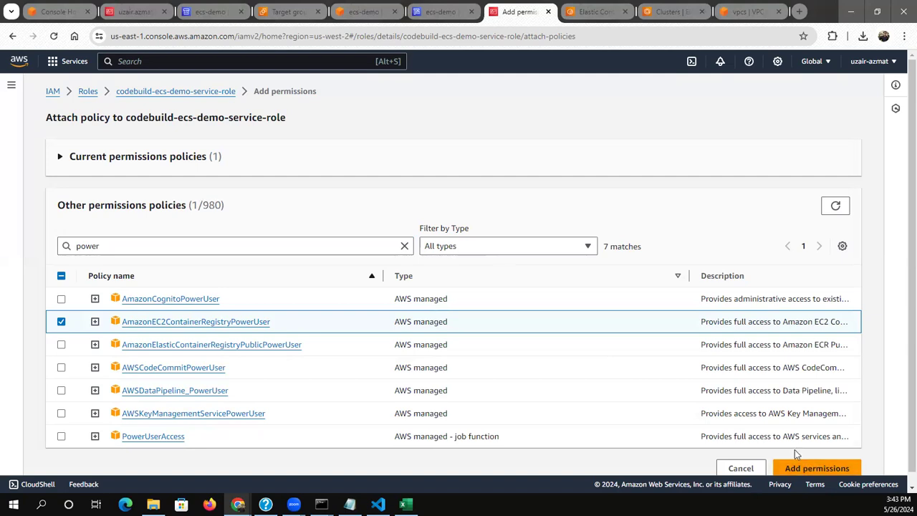
Search the policies for "ecs", also select AmazonECS_FullAccess and add both selected policies to the role
{"action": "key", "text": "BackSpace"}
{"action": "key", "text": "BackSpace"}
{"action": "key", "text": "BackSpace"}
{"action": "key", "text": "BackSpace"}
{"action": "key", "text": "BackSpace"}
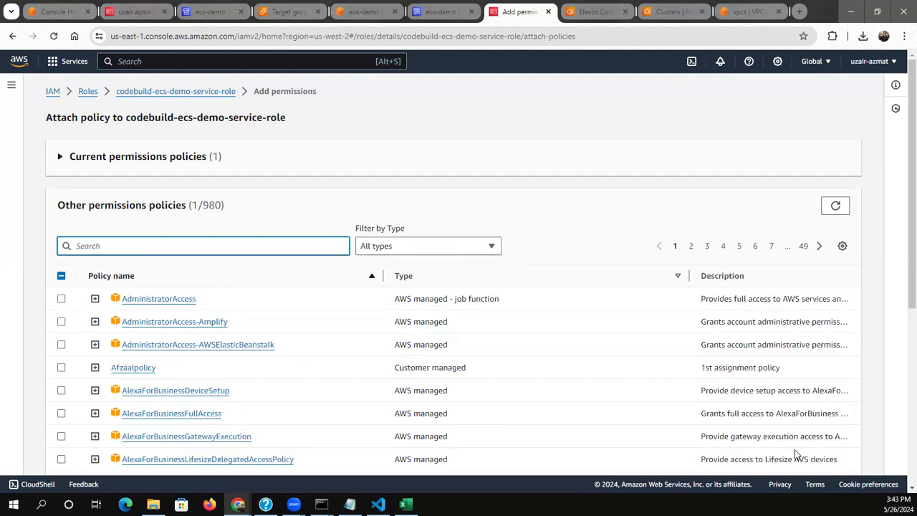
{"action": "type", "text": "ecs"}
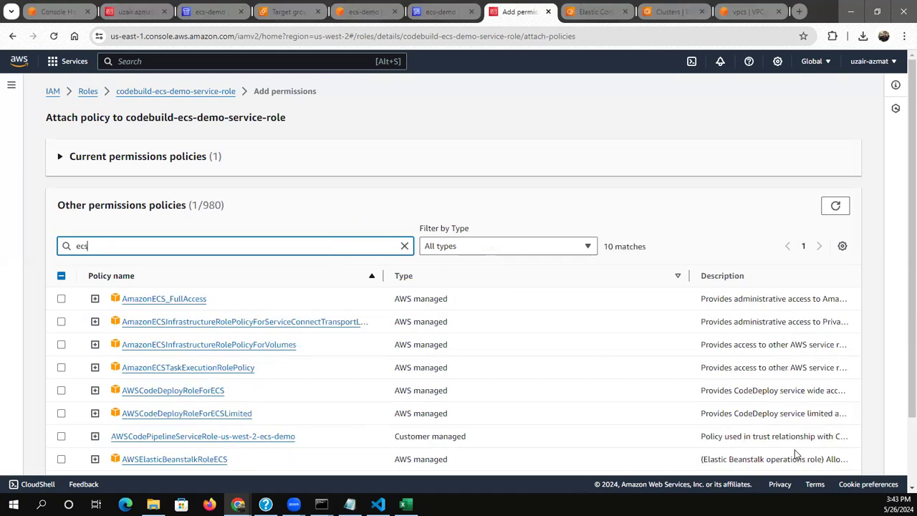
{"action": "left_click", "coordinate": [62, 299]}
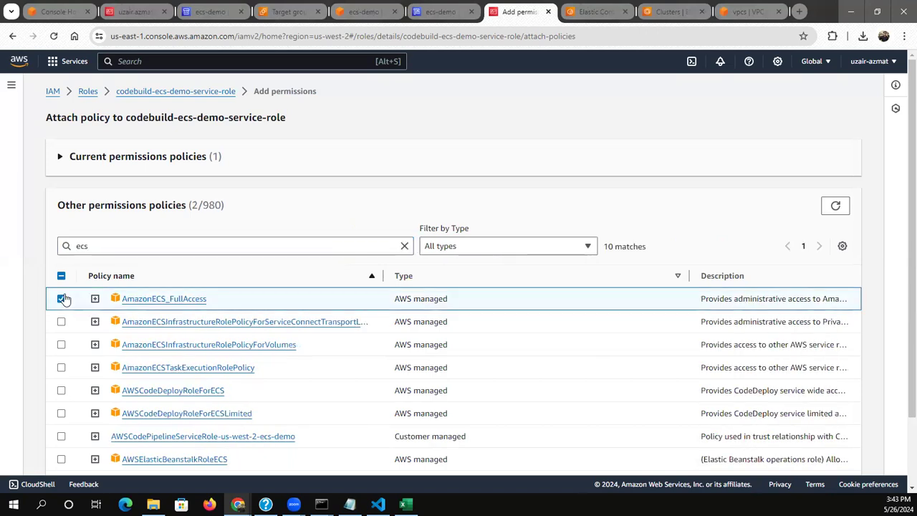
{"action": "scroll", "coordinate": [63, 300], "scroll_direction": "down", "scroll_amount": 2}
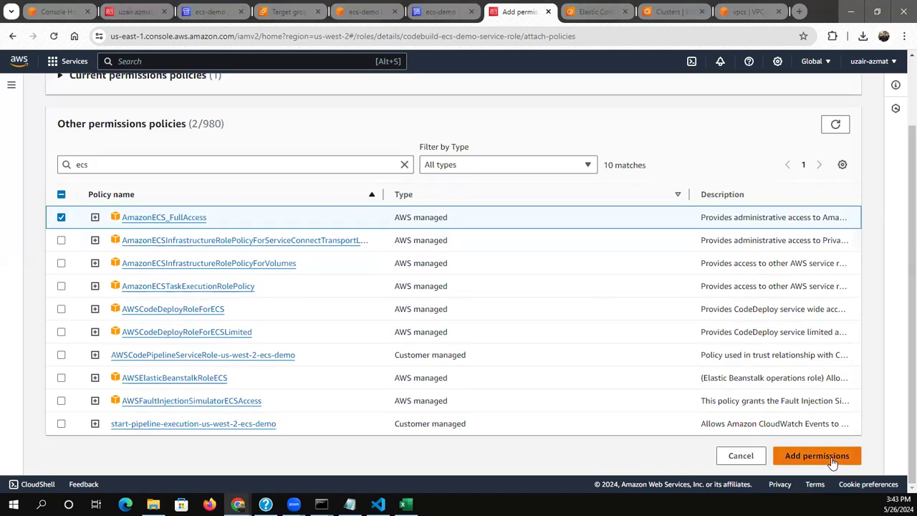
{"action": "left_click", "coordinate": [831, 461]}
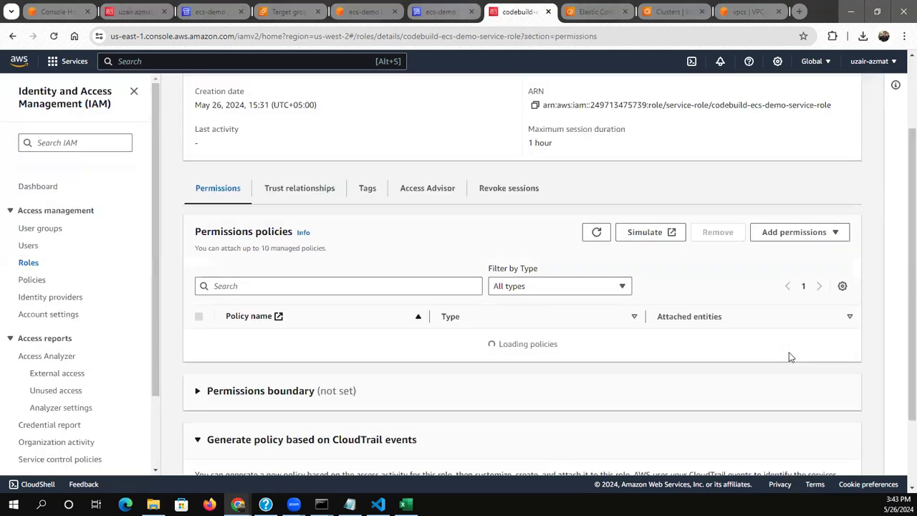
Return to the ecs-demo build project, open build run number 2 and review its phase details and build logs
{"action": "key", "text": "ctrl+shift+Tab"}
{"action": "scroll", "coordinate": [412, 282], "scroll_direction": "down", "scroll_amount": 1}
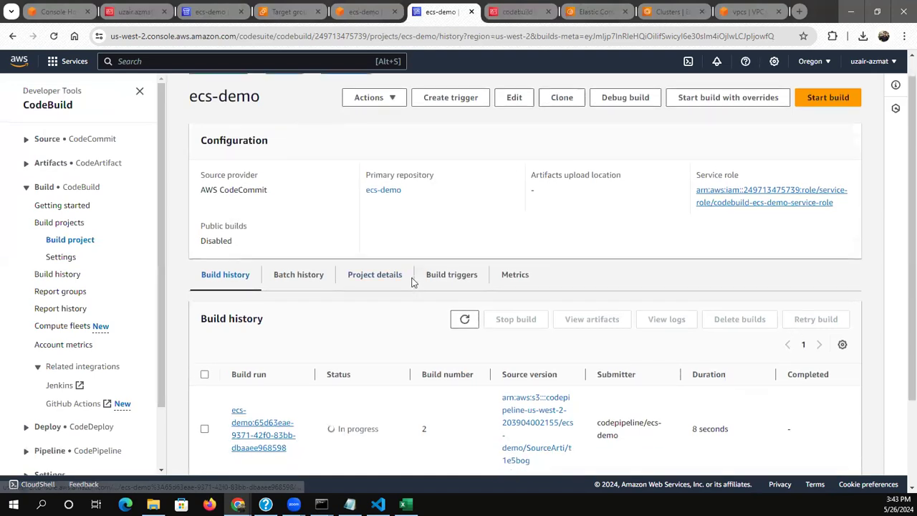
{"action": "left_click", "coordinate": [261, 430]}
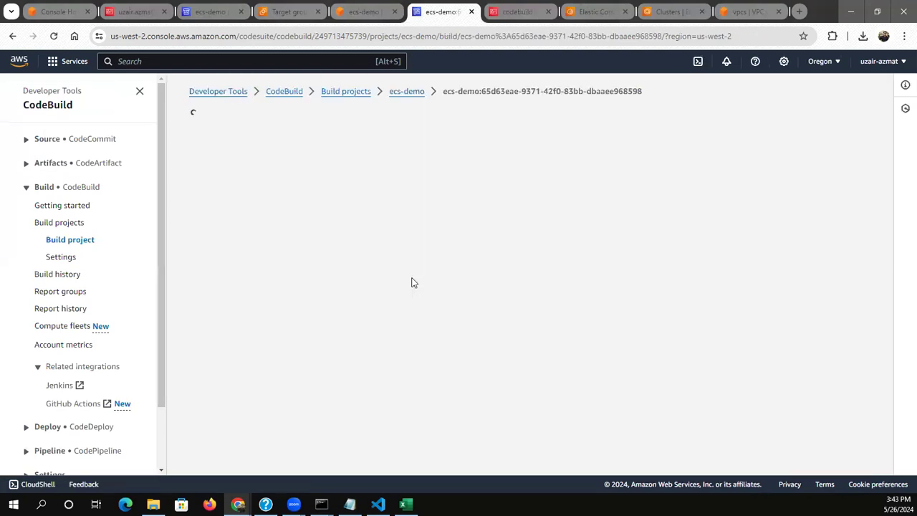
{"action": "left_click", "coordinate": [292, 323]}
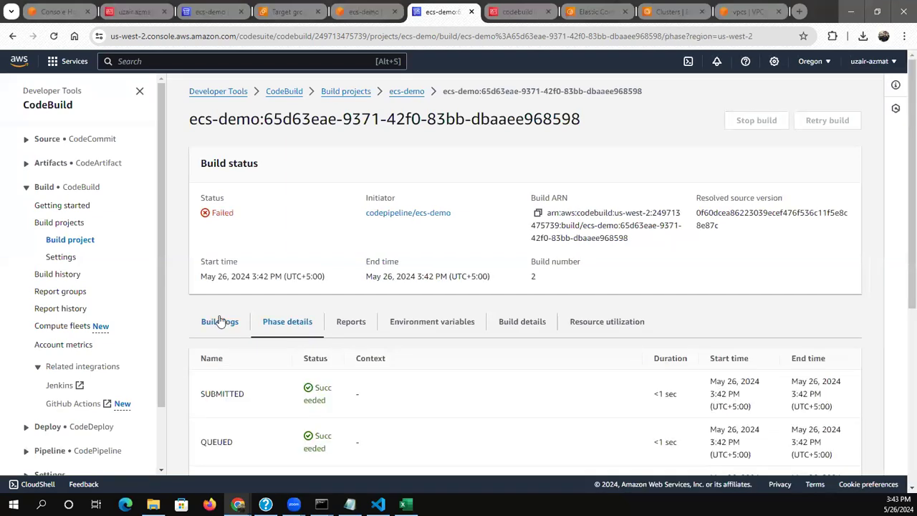
{"action": "left_click", "coordinate": [220, 322]}
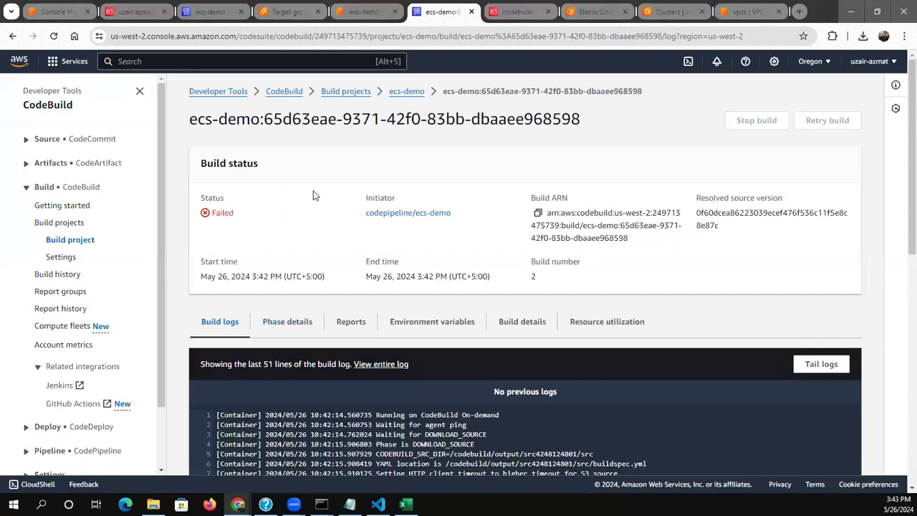
{"action": "scroll", "coordinate": [314, 194], "scroll_direction": "down", "scroll_amount": 1}
{"action": "scroll", "coordinate": [313, 191], "scroll_direction": "up", "scroll_amount": 1}
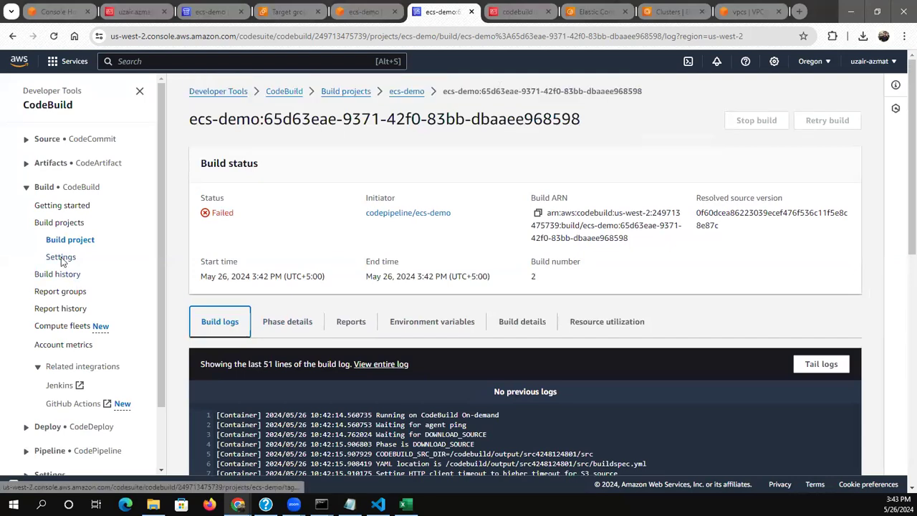
Open the CodePipeline pipelines list, select the ecs-demo pipeline and release its most recent change again
{"action": "left_click", "coordinate": [37, 438]}
{"action": "scroll", "coordinate": [38, 439], "scroll_direction": "down", "scroll_amount": 3}
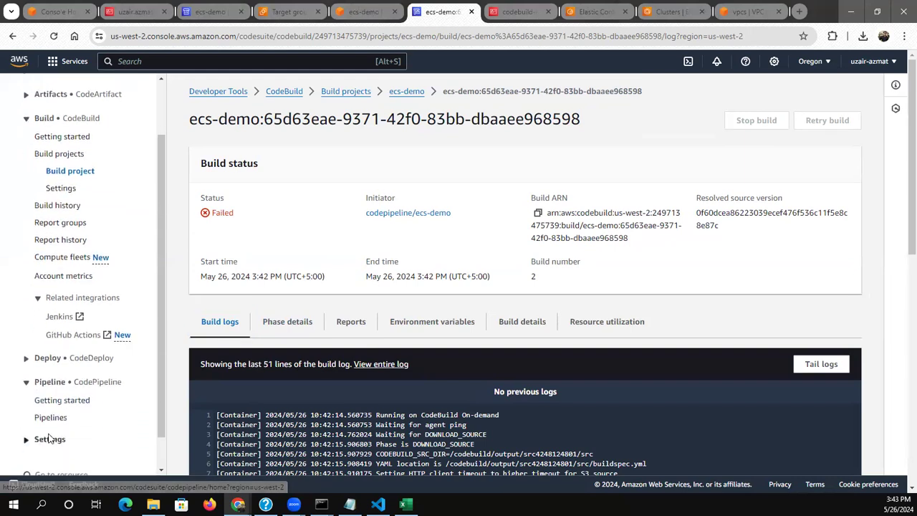
{"action": "left_click", "coordinate": [49, 419]}
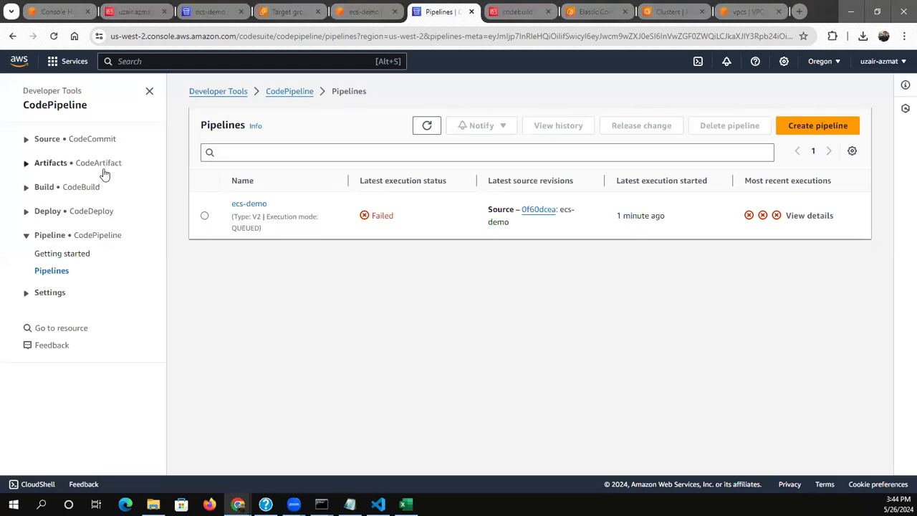
{"action": "left_click", "coordinate": [365, 195]}
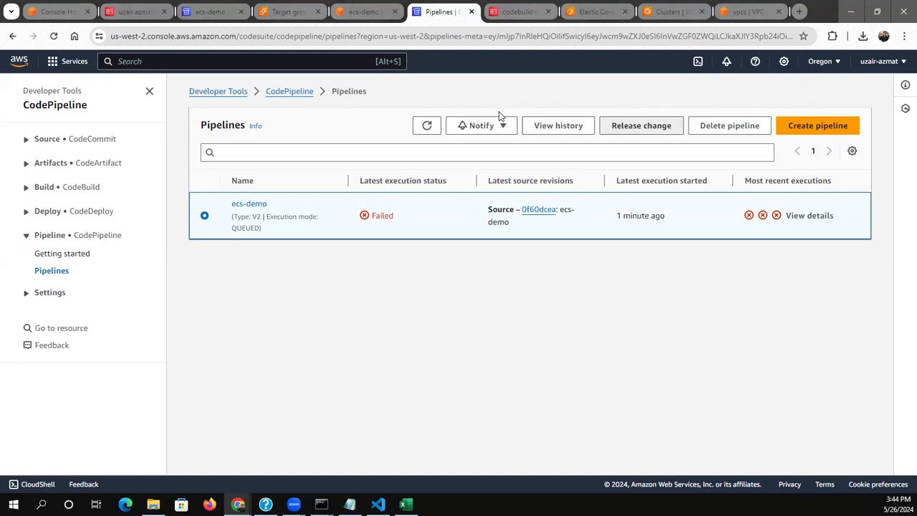
{"action": "key", "text": "Return"}
{"action": "left_click", "coordinate": [596, 324]}
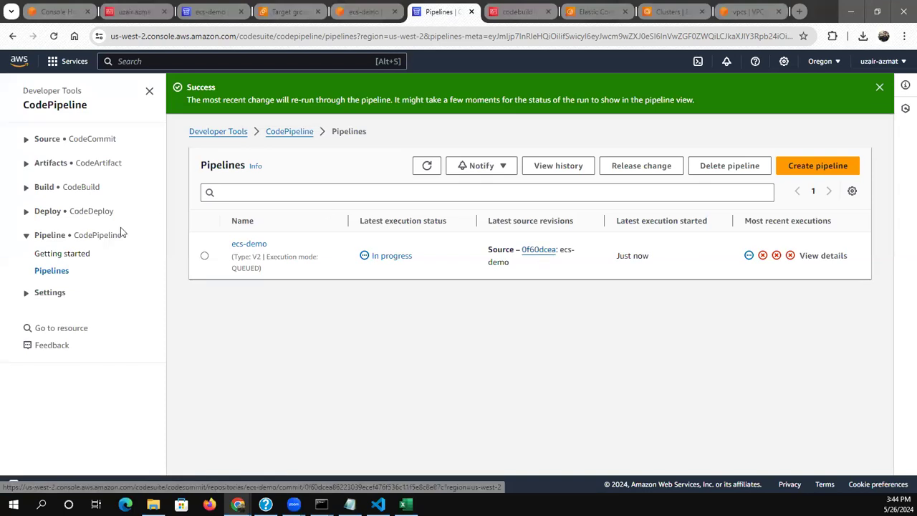
Open the ecs-demo build project from the CodeBuild projects list and open its newest build run, number 3
{"action": "left_click", "coordinate": [26, 188]}
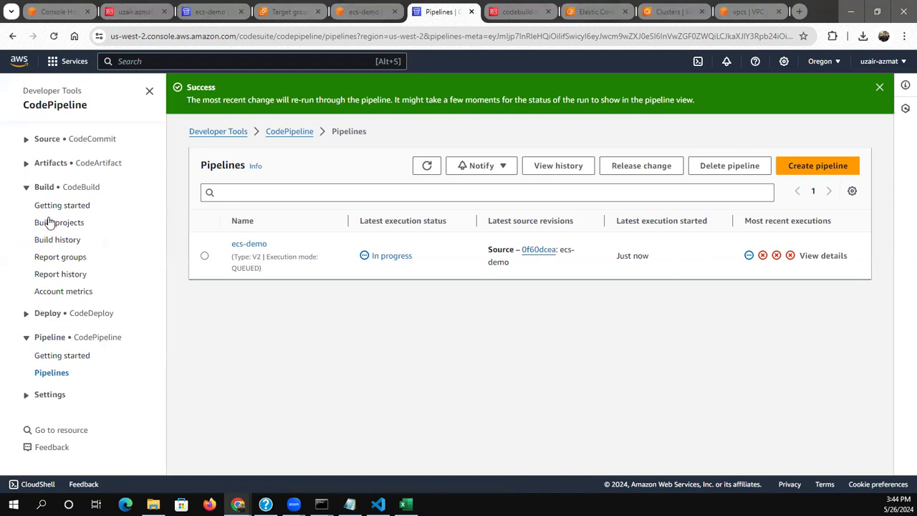
{"action": "left_click", "coordinate": [54, 224]}
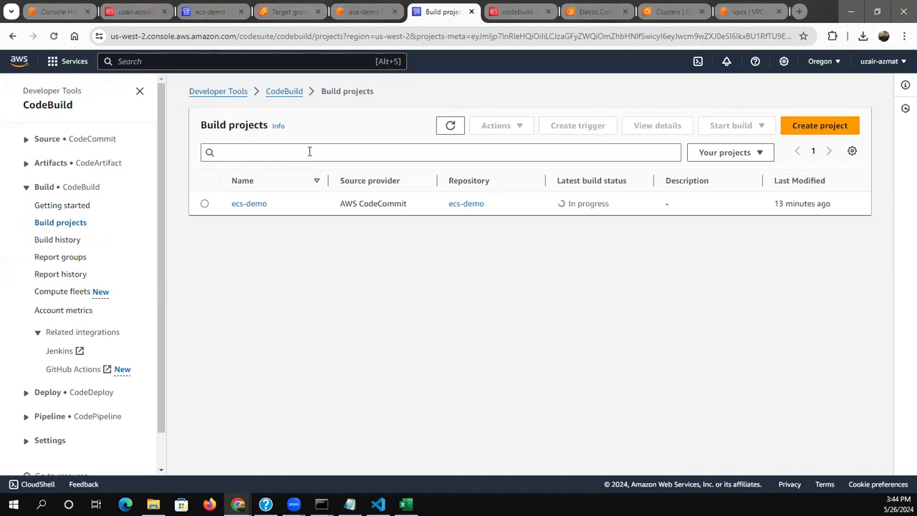
{"action": "left_click", "coordinate": [250, 206]}
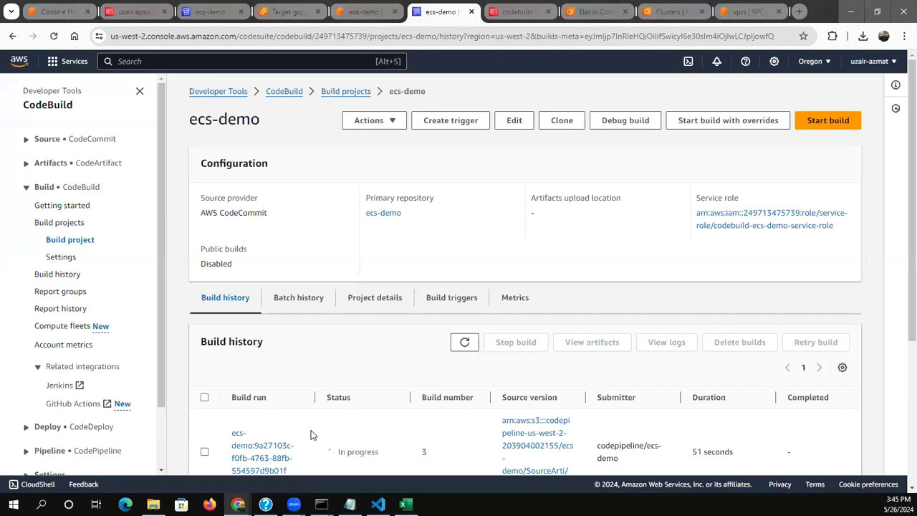
{"action": "left_click", "coordinate": [247, 457]}
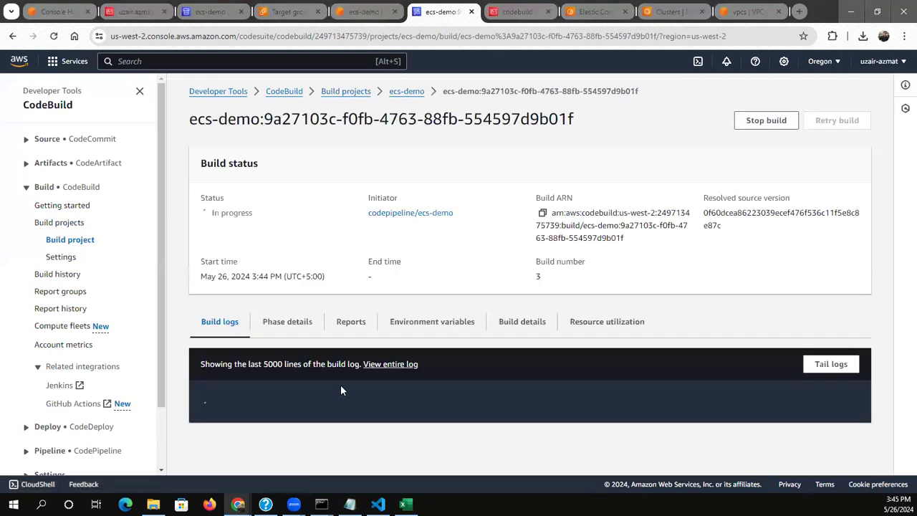
Examine the phase details and build logs of build 3, including the image push and the ECS update-service command
{"action": "left_click", "coordinate": [272, 322]}
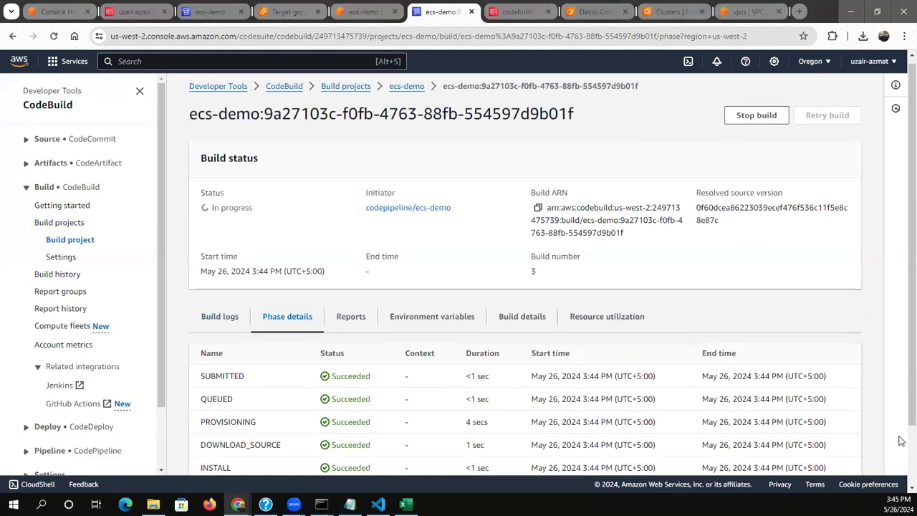
{"action": "scroll", "coordinate": [901, 438], "scroll_direction": "down", "scroll_amount": 2}
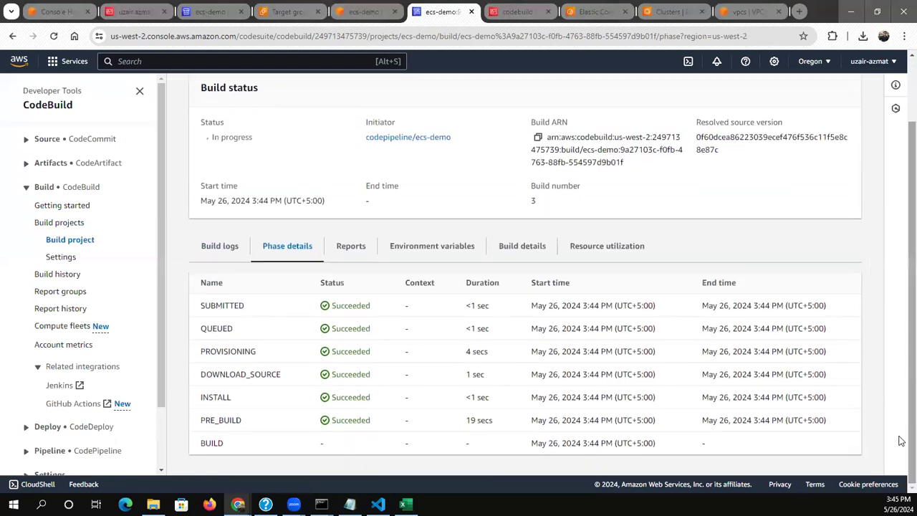
{"action": "left_click", "coordinate": [230, 247]}
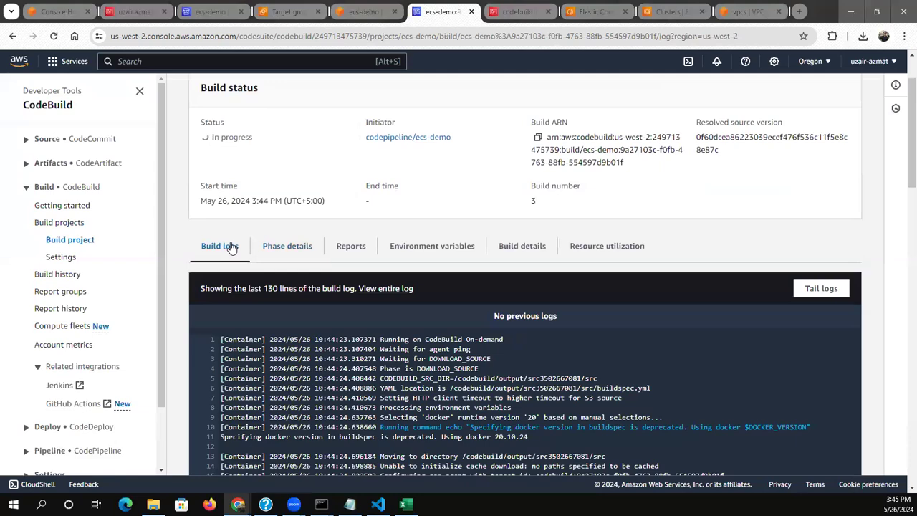
{"action": "scroll", "coordinate": [230, 247], "scroll_direction": "down", "scroll_amount": 7}
{"action": "scroll", "coordinate": [230, 245], "scroll_direction": "down", "scroll_amount": 10}
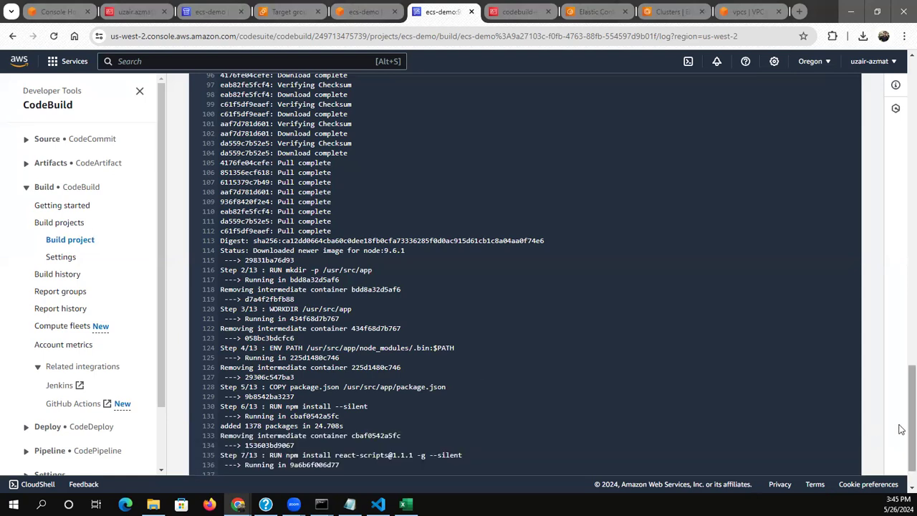
{"action": "scroll", "coordinate": [901, 444], "scroll_direction": "down", "scroll_amount": 1}
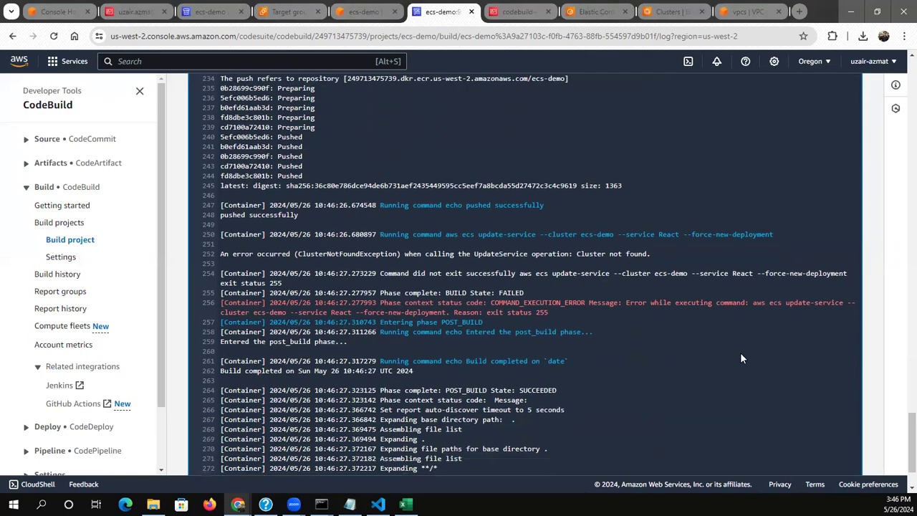
{"action": "scroll", "coordinate": [742, 358], "scroll_direction": "up", "scroll_amount": 8}
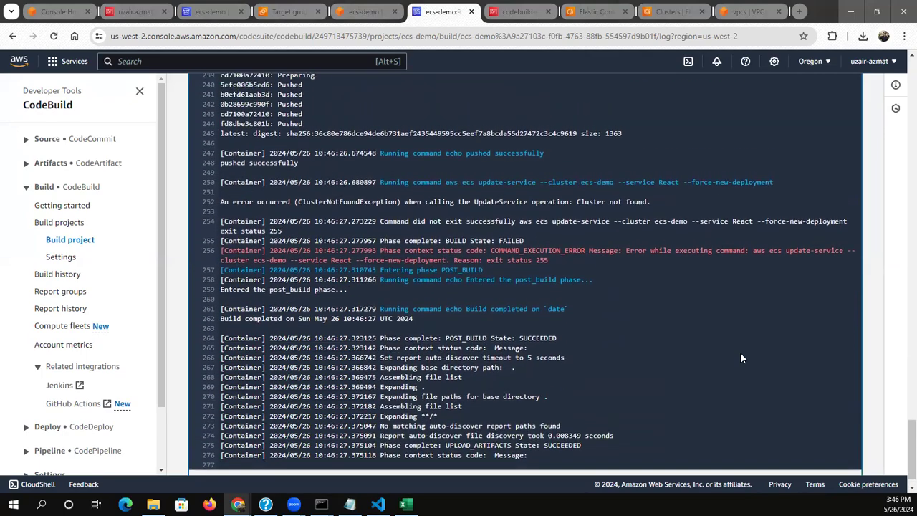
{"action": "scroll", "coordinate": [742, 356], "scroll_direction": "up", "scroll_amount": 10}
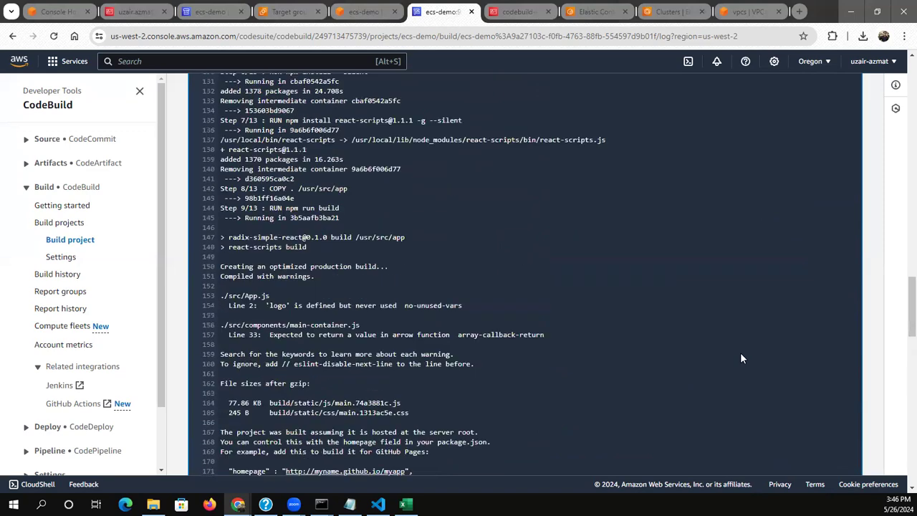
Review build 3's status and logs again, from the Docker login and image build through the ECR push to the ECS update-service command
{"action": "scroll", "coordinate": [741, 358], "scroll_direction": "up", "scroll_amount": 6}
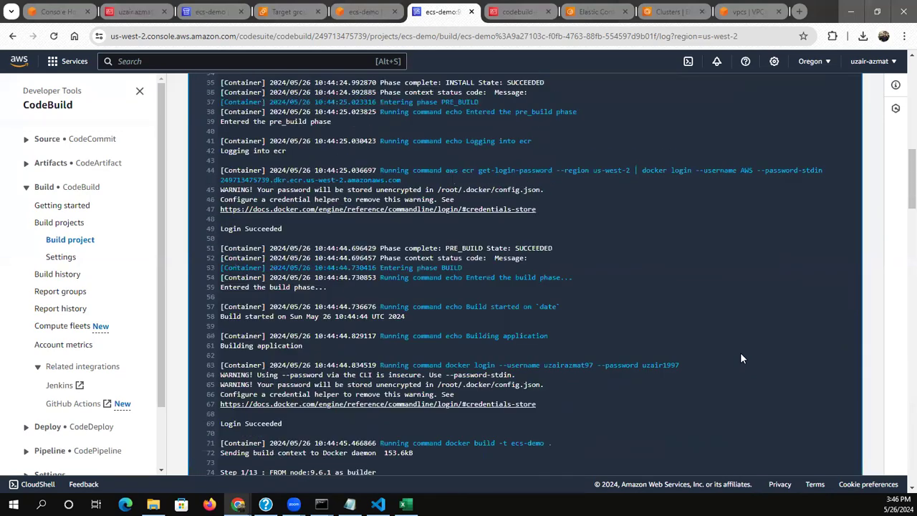
{"action": "scroll", "coordinate": [742, 358], "scroll_direction": "up", "scroll_amount": 6}
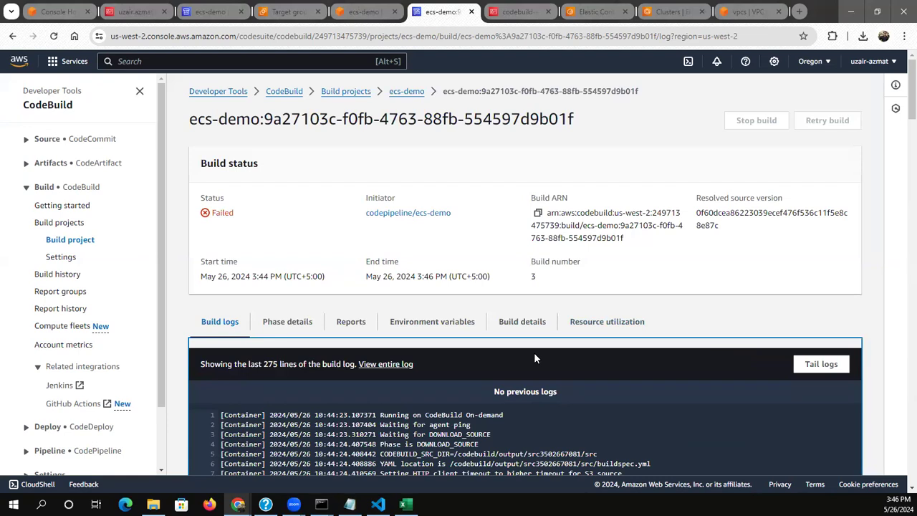
{"action": "scroll", "coordinate": [399, 289], "scroll_direction": "down", "scroll_amount": 1}
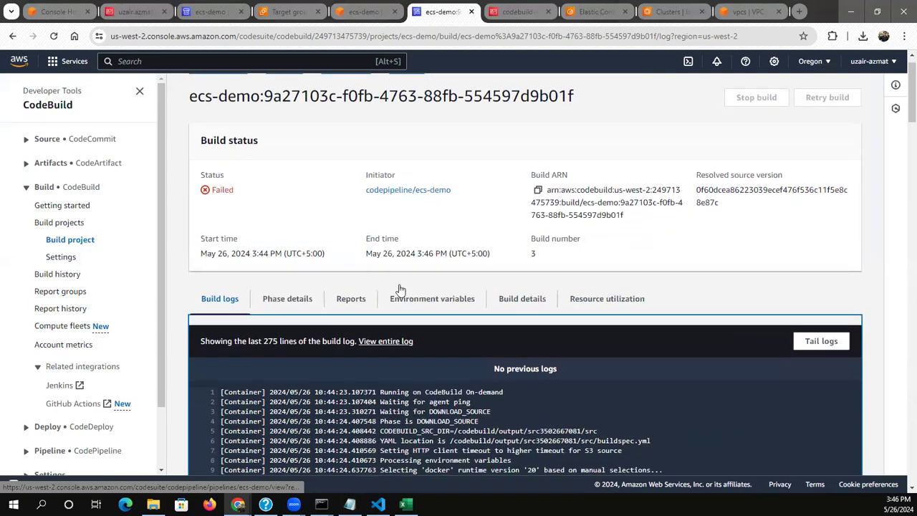
{"action": "scroll", "coordinate": [399, 289], "scroll_direction": "down", "scroll_amount": 12}
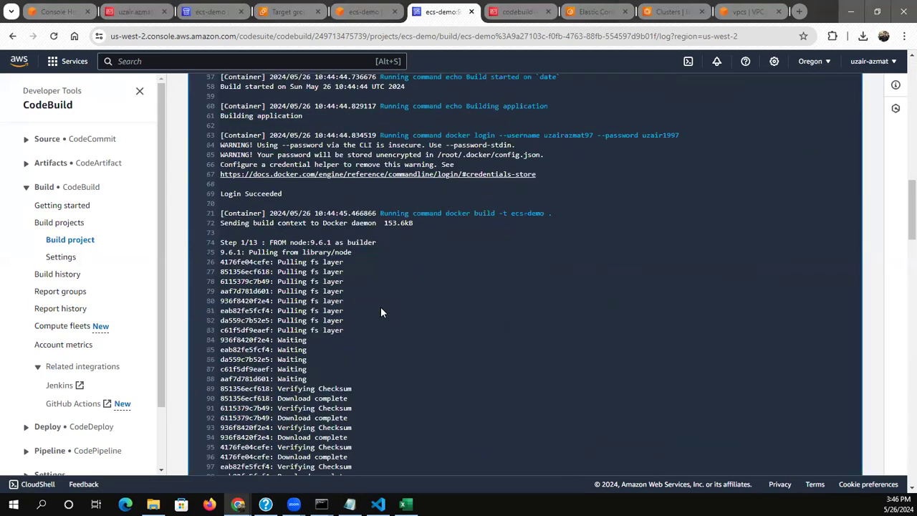
{"action": "scroll", "coordinate": [380, 312], "scroll_direction": "down", "scroll_amount": 20}
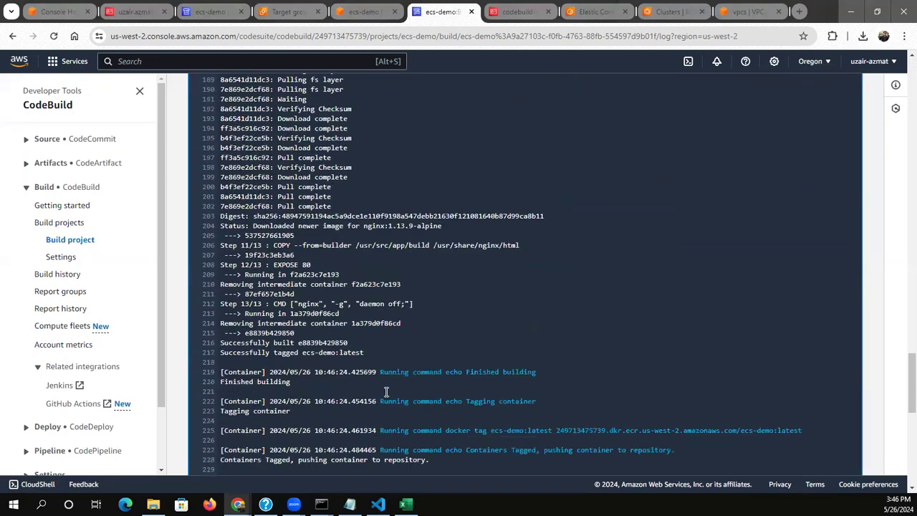
{"action": "scroll", "coordinate": [386, 391], "scroll_direction": "down", "scroll_amount": 8}
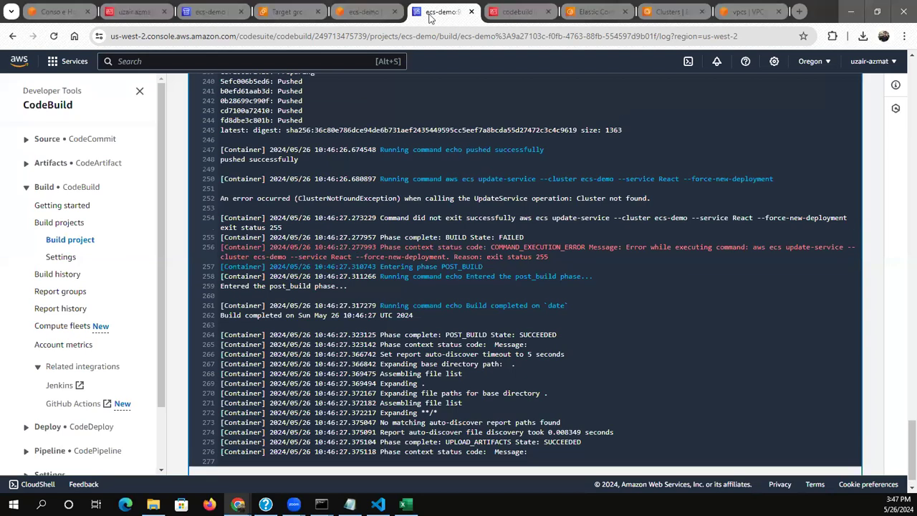
Close the VPC, ECS clusters, ECR, CodeBuild role and build-run browser tabs, returning to the ecs-demo CodeCommit repository
{"action": "left_click", "coordinate": [517, 11]}
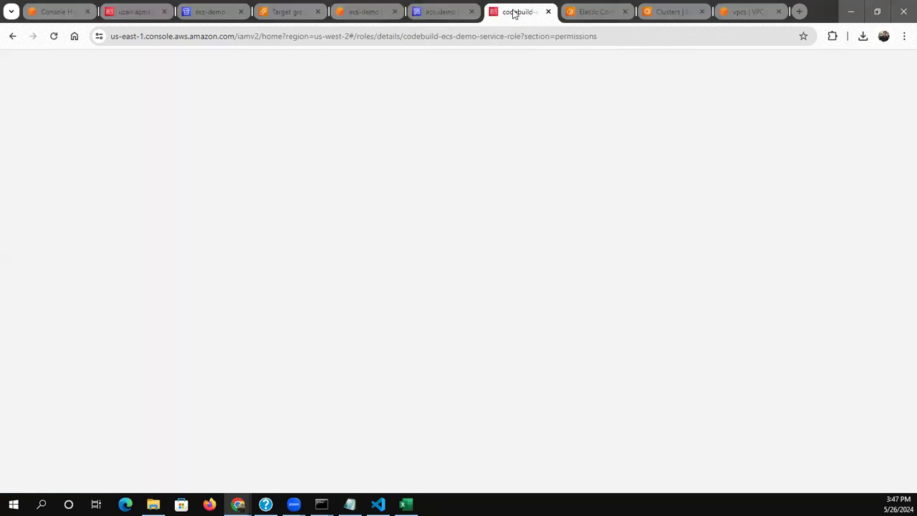
{"action": "left_click", "coordinate": [573, 15]}
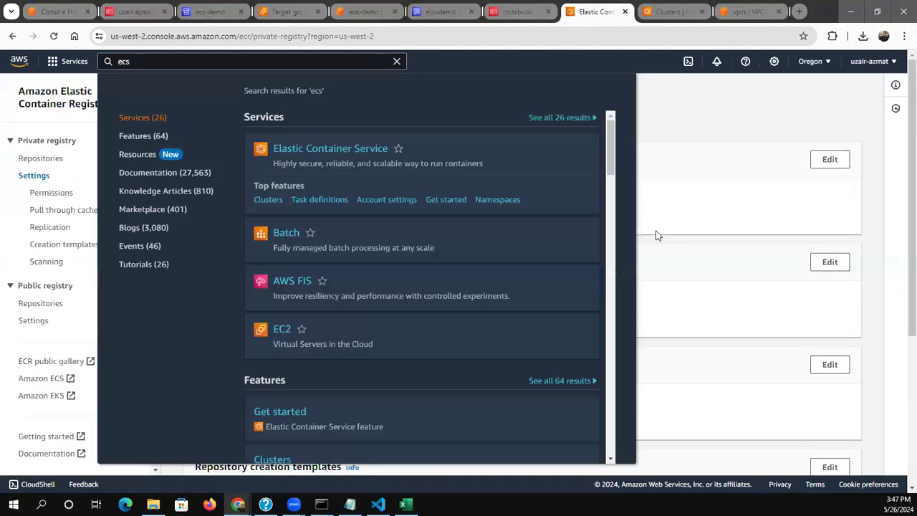
{"action": "left_click", "coordinate": [665, 237]}
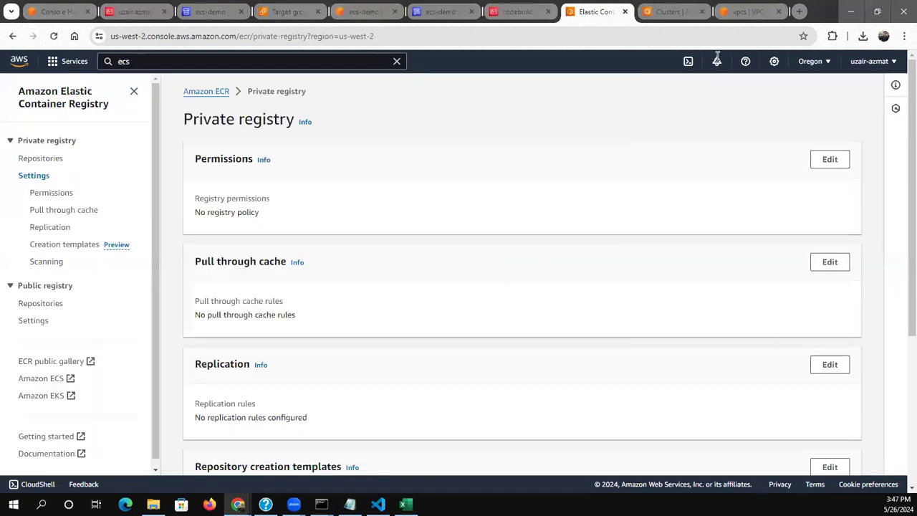
{"action": "left_click", "coordinate": [665, 7]}
{"action": "left_click", "coordinate": [741, 15]}
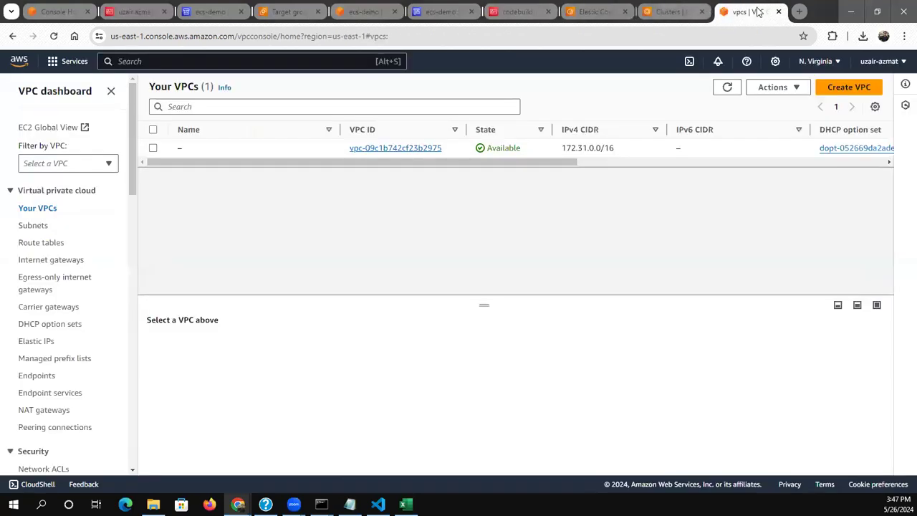
{"action": "left_click", "coordinate": [779, 12]}
{"action": "left_click", "coordinate": [779, 12]}
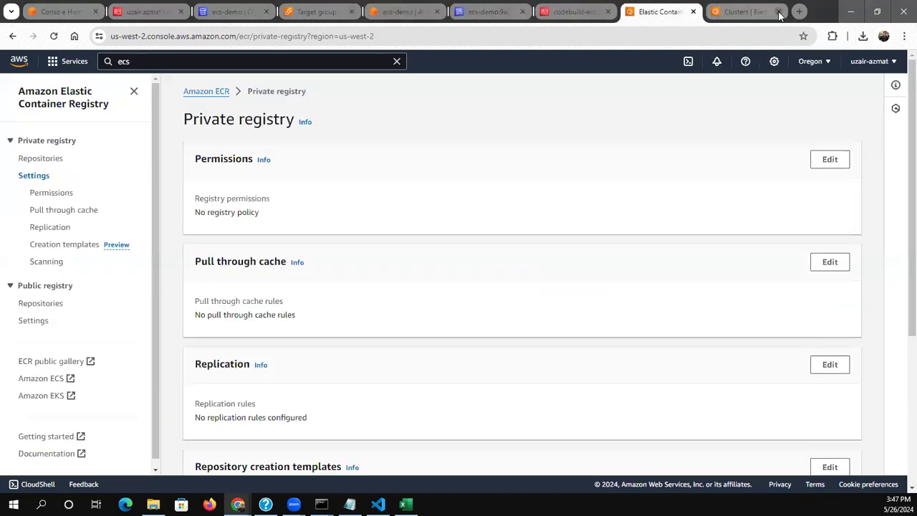
{"action": "left_click", "coordinate": [779, 12]}
{"action": "left_click", "coordinate": [778, 12]}
{"action": "left_click", "coordinate": [778, 13]}
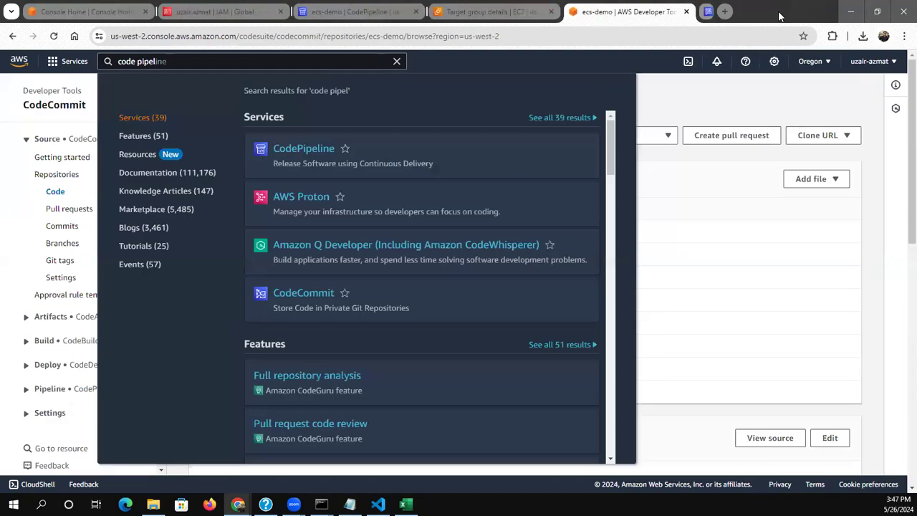
{"action": "left_click", "coordinate": [669, 260]}
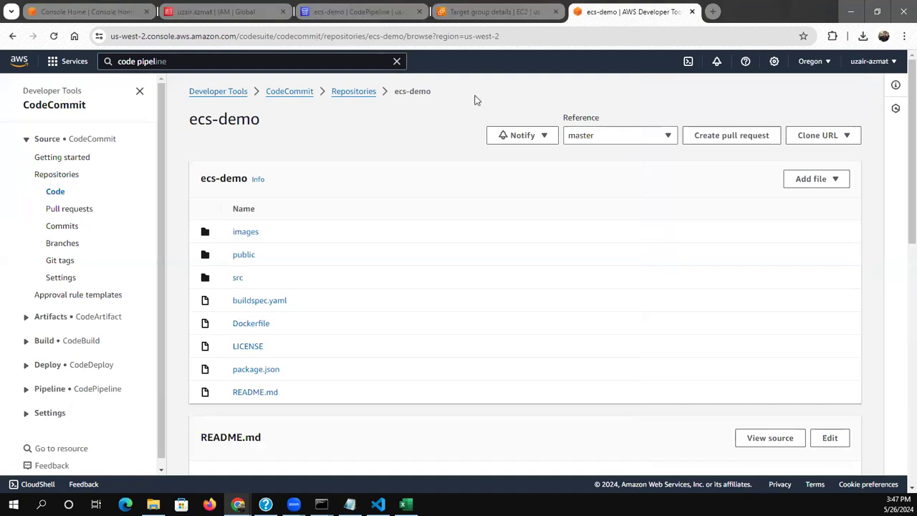
Search the AWS services for ecr and open Elastic Container Registry in a new browser tab
{"action": "left_click", "coordinate": [319, 60]}
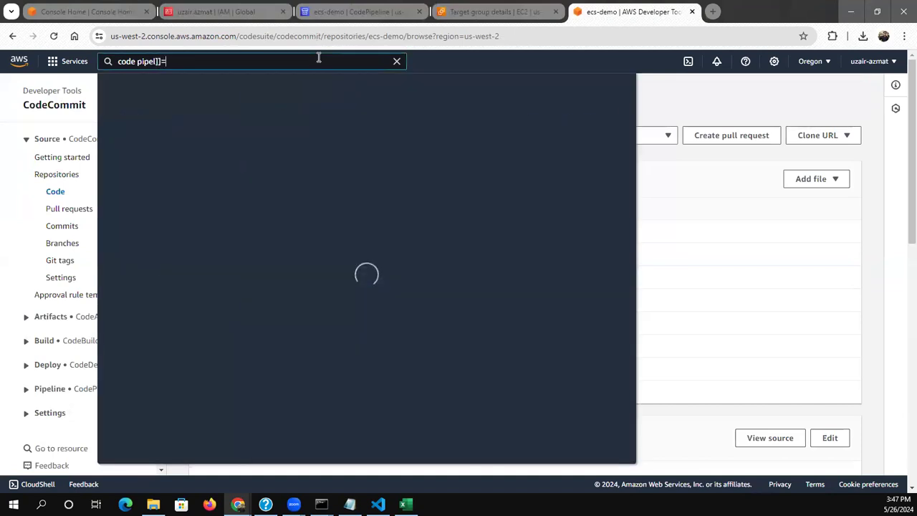
{"action": "key", "text": "BackSpace"}
{"action": "key", "text": "BackSpace"}
{"action": "key", "text": "BackSpace"}
{"action": "key", "text": "BackSpace"}
{"action": "key", "text": "BackSpace"}
{"action": "key", "text": "BackSpace"}
{"action": "key", "text": "BackSpace"}
{"action": "key", "text": "BackSpace"}
{"action": "key", "text": "BackSpace"}
{"action": "key", "text": "BackSpace"}
{"action": "type", "text": "ecr"}
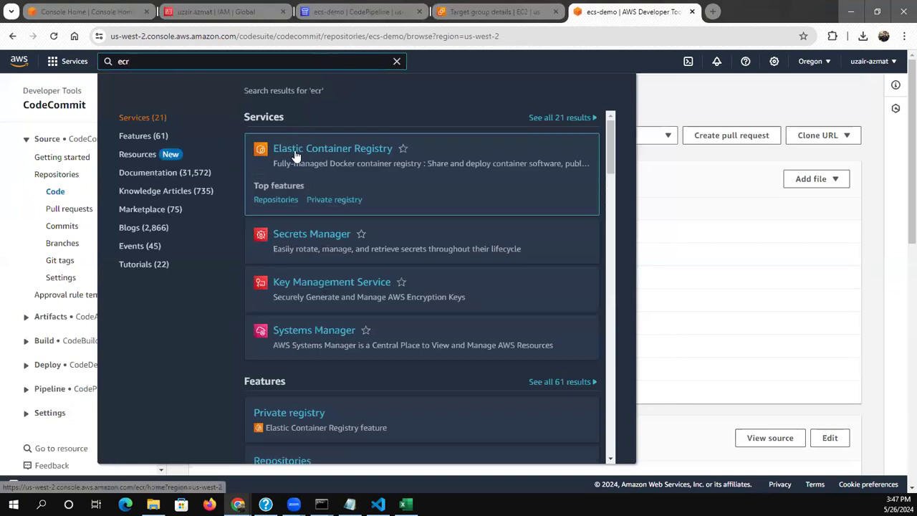
{"action": "right_click", "coordinate": [295, 150]}
{"action": "left_click", "coordinate": [311, 163]}
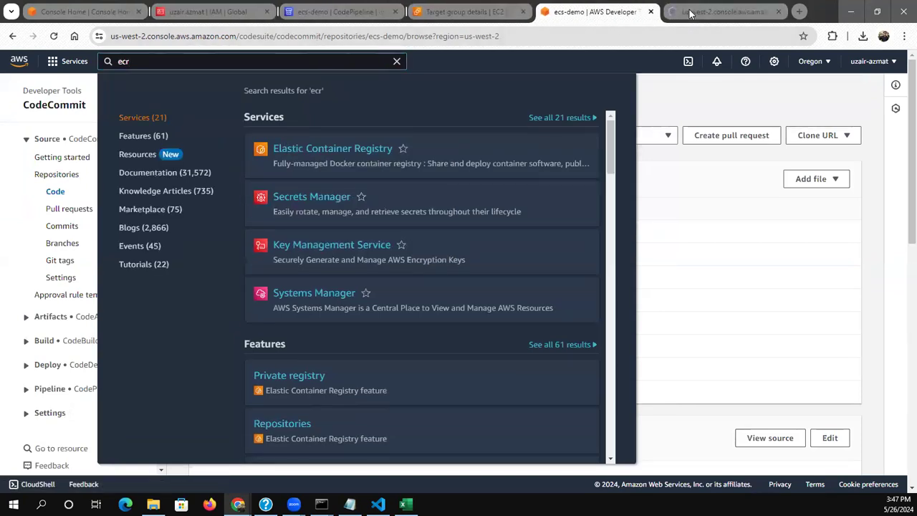
{"action": "left_click", "coordinate": [689, 10]}
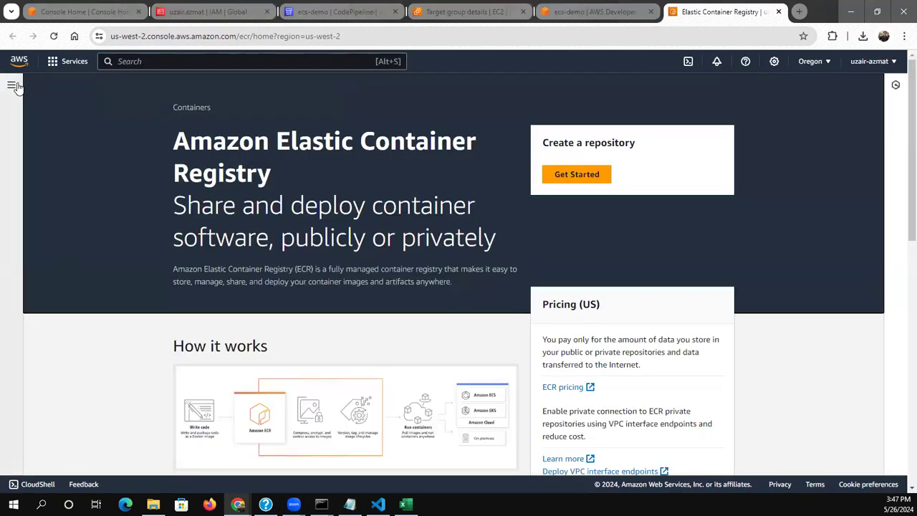
Open the latest image of the private ecs-demo repository and copy its image URI
{"action": "left_click", "coordinate": [12, 85]}
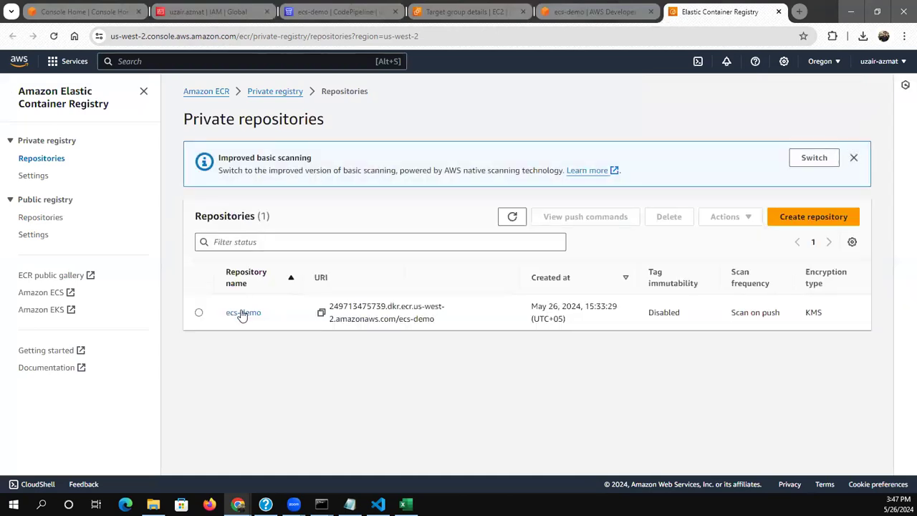
{"action": "left_click", "coordinate": [241, 313]}
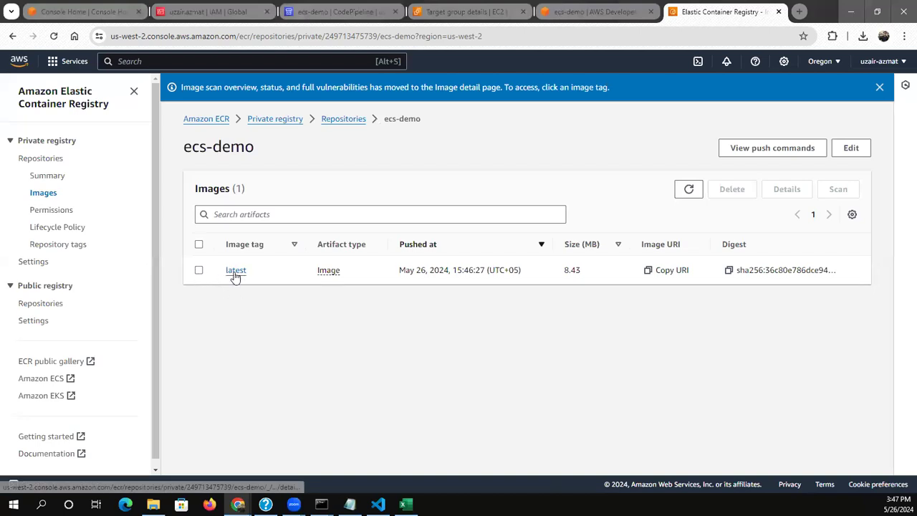
{"action": "left_click", "coordinate": [235, 270]}
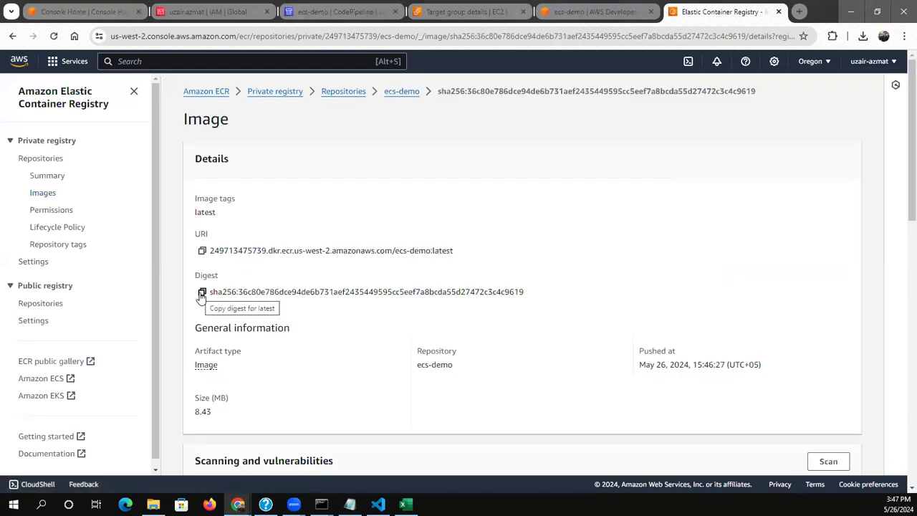
{"action": "left_click", "coordinate": [203, 253]}
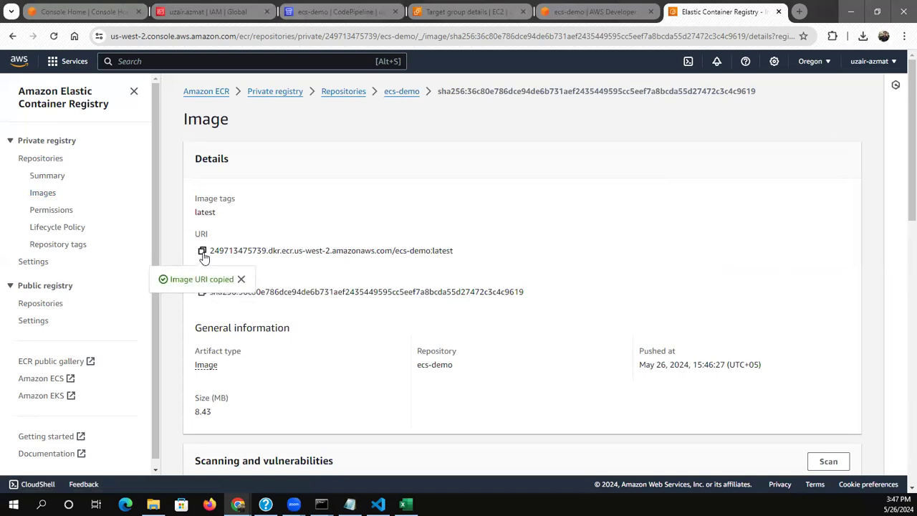
Search the AWS services for ecs and open Elastic Container Service in a new browser tab
{"action": "left_click", "coordinate": [166, 59]}
{"action": "type", "text": "ecs"}
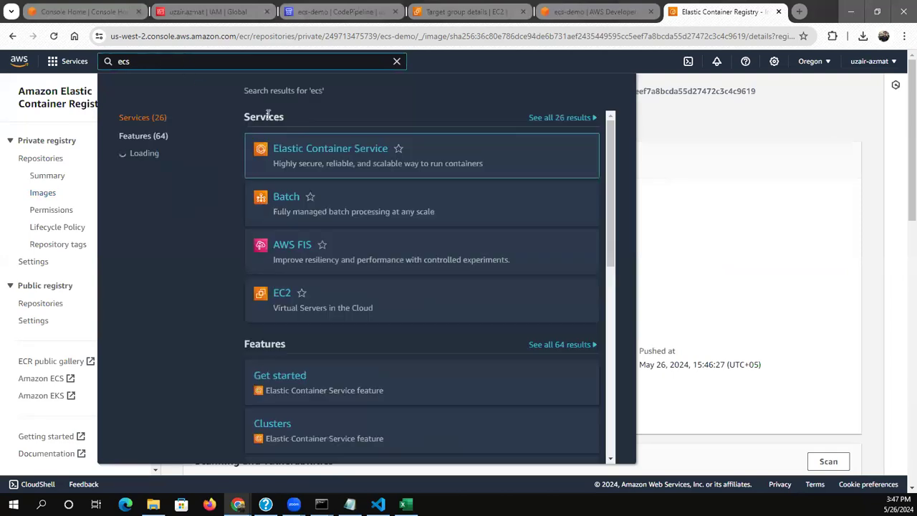
{"action": "right_click", "coordinate": [358, 150]}
{"action": "left_click", "coordinate": [371, 157]}
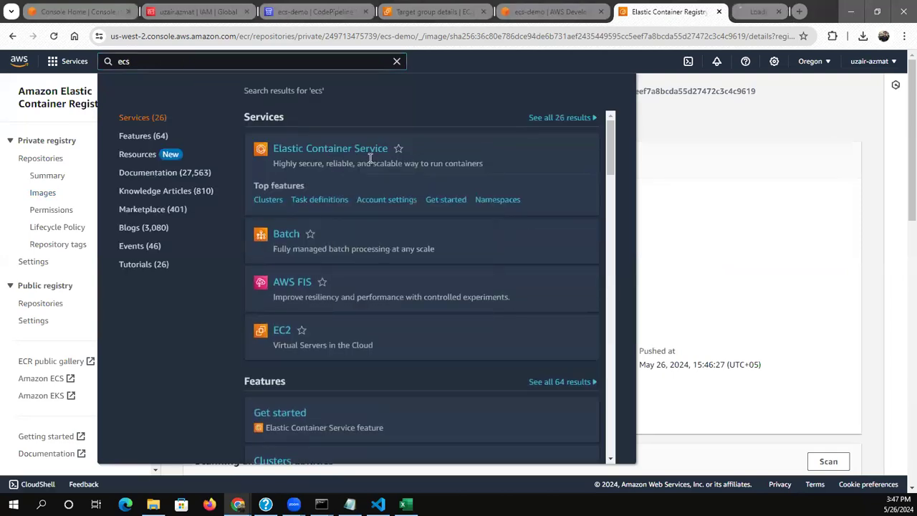
{"action": "left_click", "coordinate": [713, 10]}
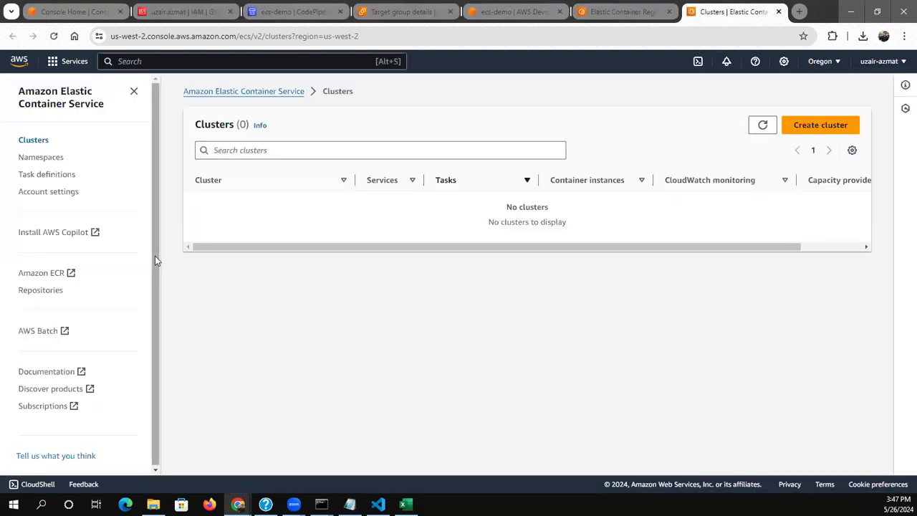
Start a new ECS task definition and name its family ecs-demo
{"action": "left_click", "coordinate": [46, 174]}
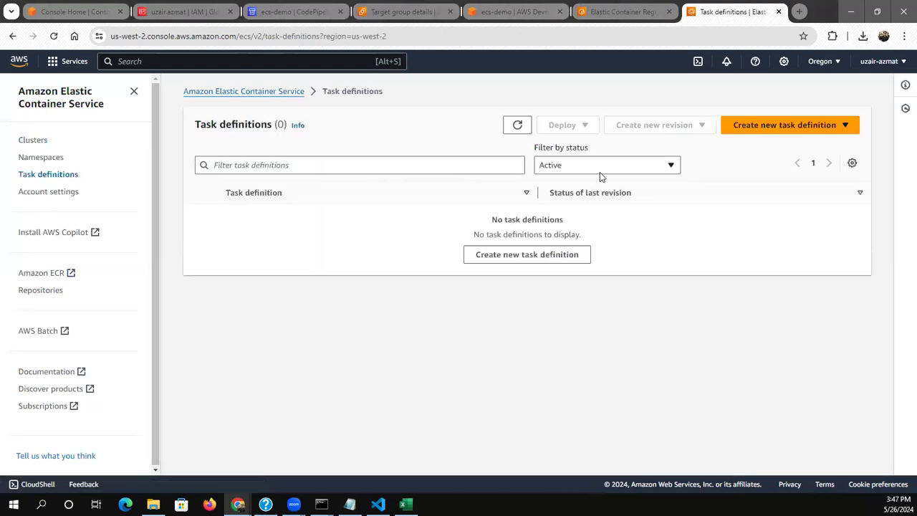
{"action": "left_click", "coordinate": [502, 255]}
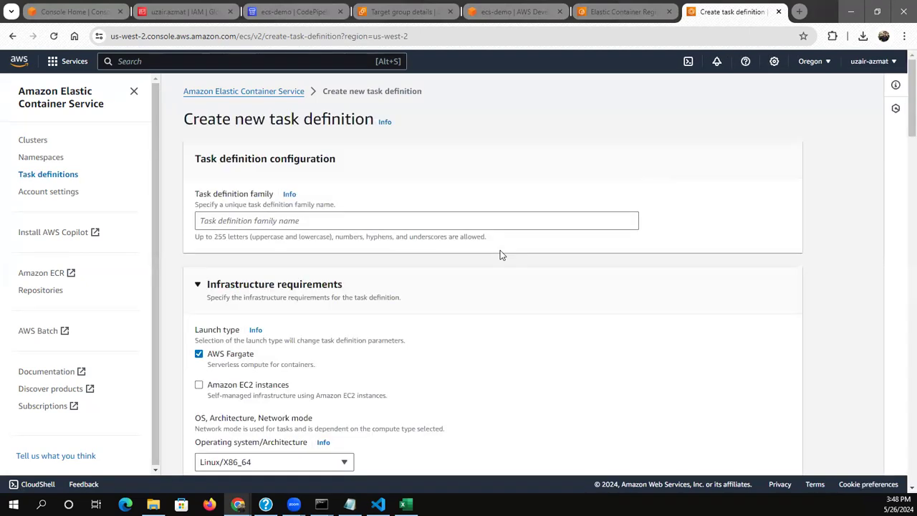
{"action": "left_click", "coordinate": [359, 222]}
{"action": "type", "text": "ec"}
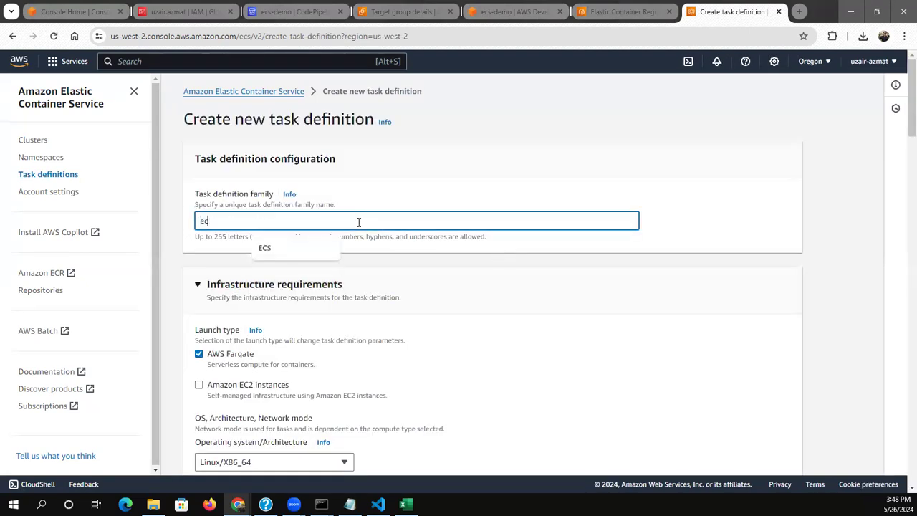
{"action": "type", "text": "s-demo"}
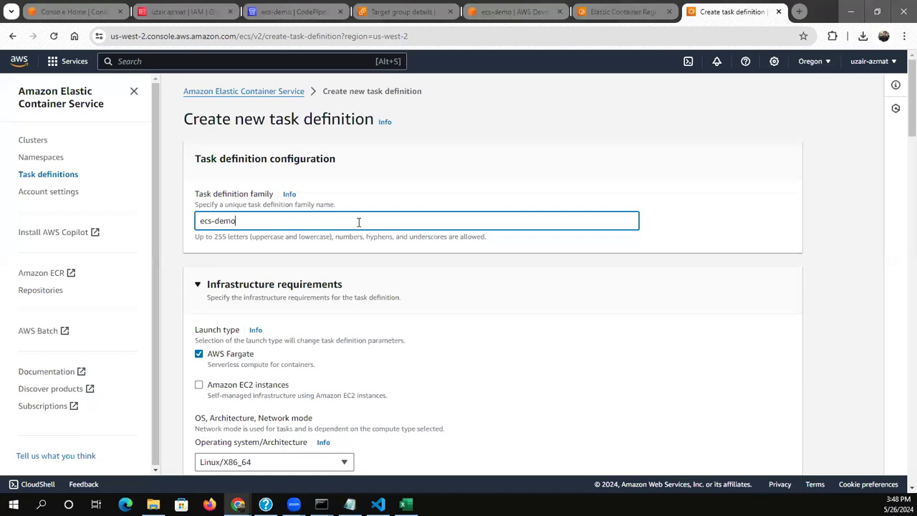
{"action": "left_click", "coordinate": [474, 315]}
{"action": "scroll", "coordinate": [473, 316], "scroll_direction": "down", "scroll_amount": 1}
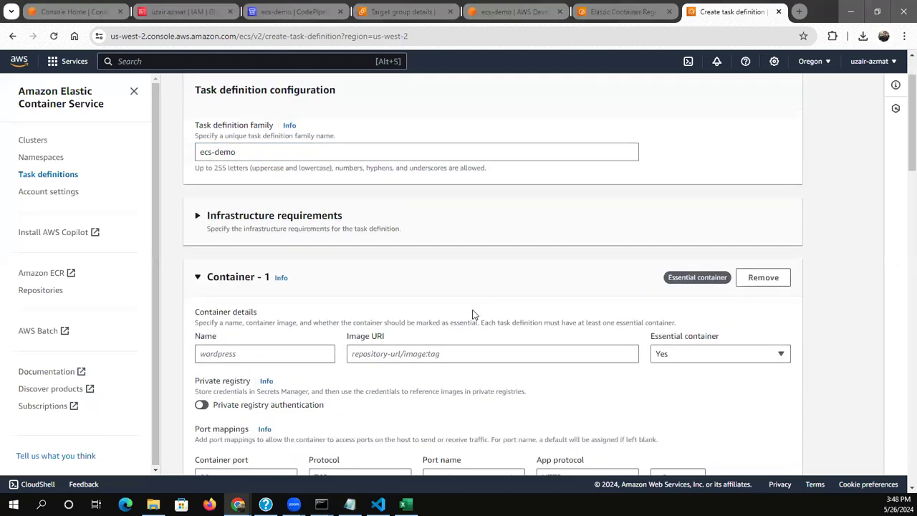
{"action": "scroll", "coordinate": [472, 313], "scroll_direction": "up", "scroll_amount": 1}
{"action": "left_click", "coordinate": [208, 238]}
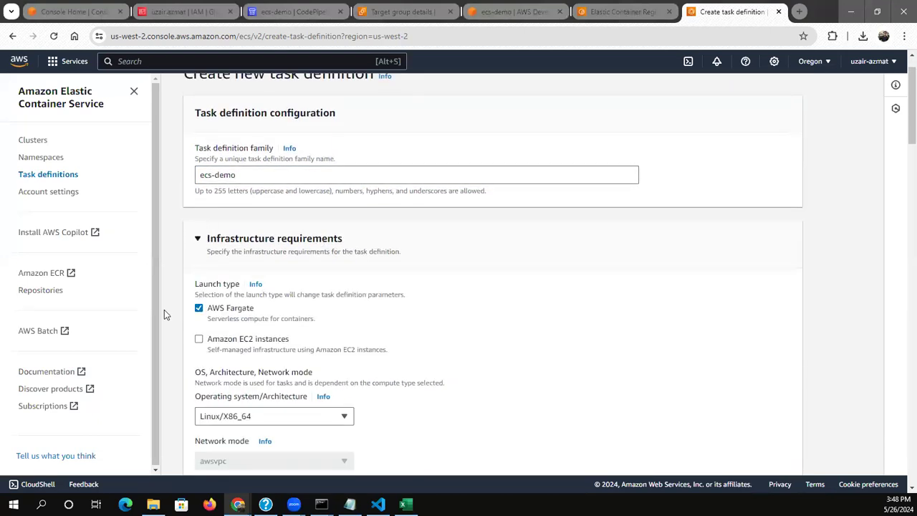
Set the task size CPU to 4 vCPU in the infrastructure requirements
{"action": "scroll", "coordinate": [166, 318], "scroll_direction": "down", "scroll_amount": 1}
{"action": "scroll", "coordinate": [166, 319], "scroll_direction": "down", "scroll_amount": 3}
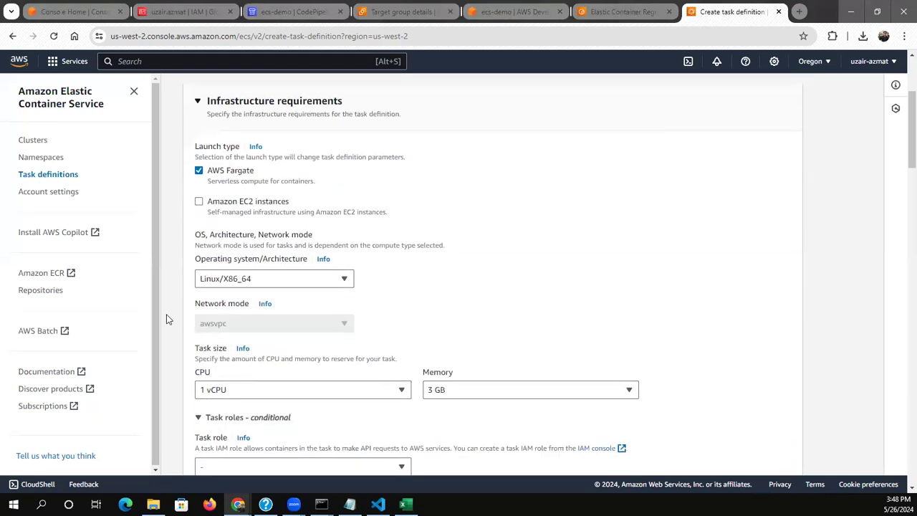
{"action": "left_click", "coordinate": [273, 367]}
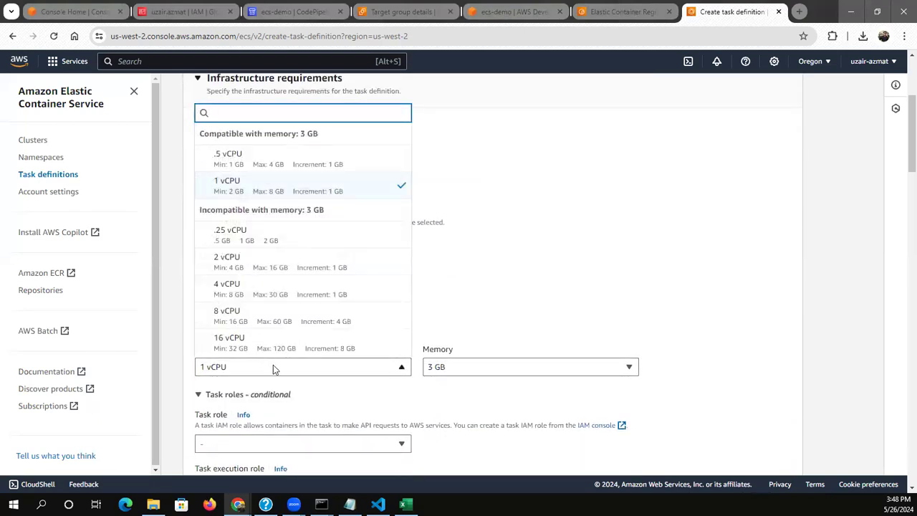
{"action": "key", "text": "Down"}
{"action": "key", "text": "Down"}
{"action": "key", "text": "Down"}
{"action": "key", "text": "Down"}
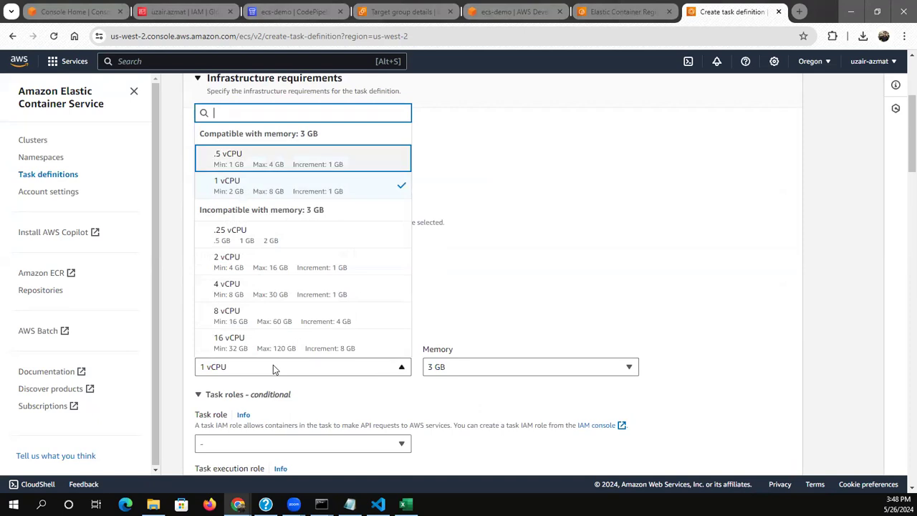
{"action": "key", "text": "Return"}
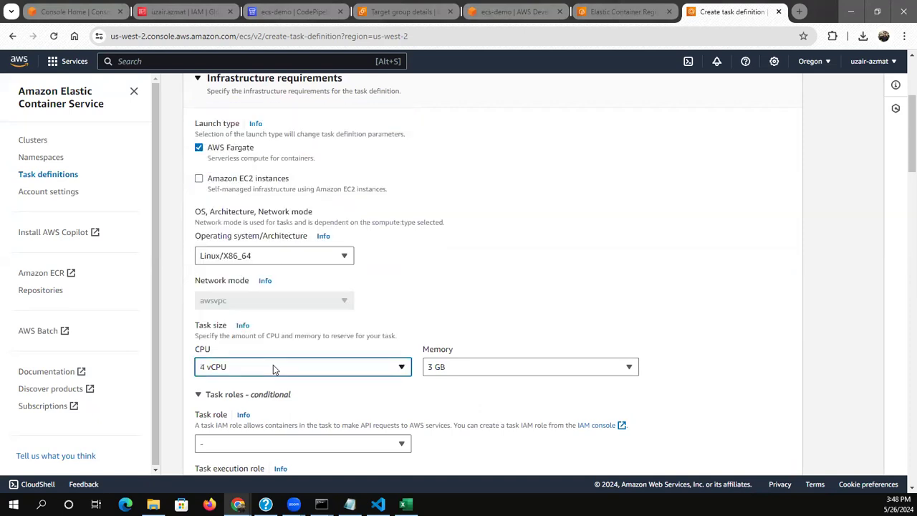
Set the task size memory to 8 GB in the infrastructure requirements
{"action": "left_click", "coordinate": [447, 372]}
{"action": "key", "text": "Down"}
{"action": "key", "text": "Down"}
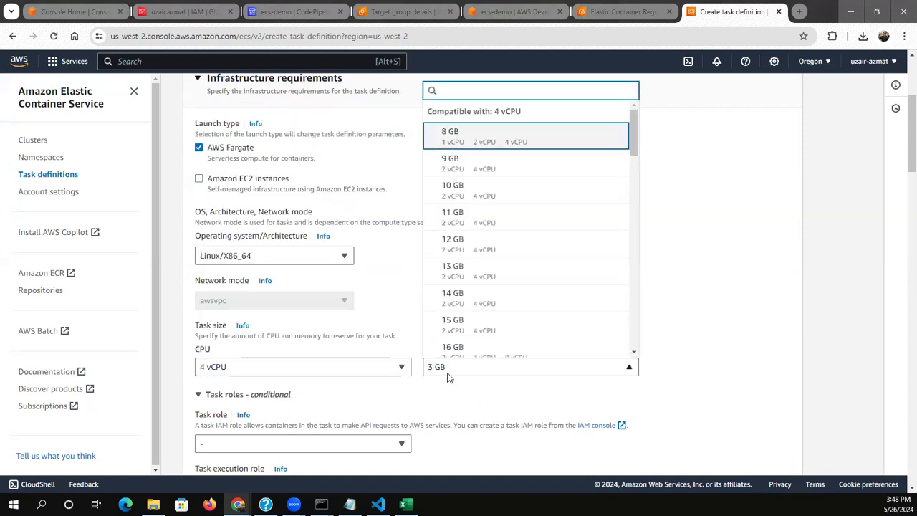
{"action": "key", "text": "Up"}
{"action": "key", "text": "Return"}
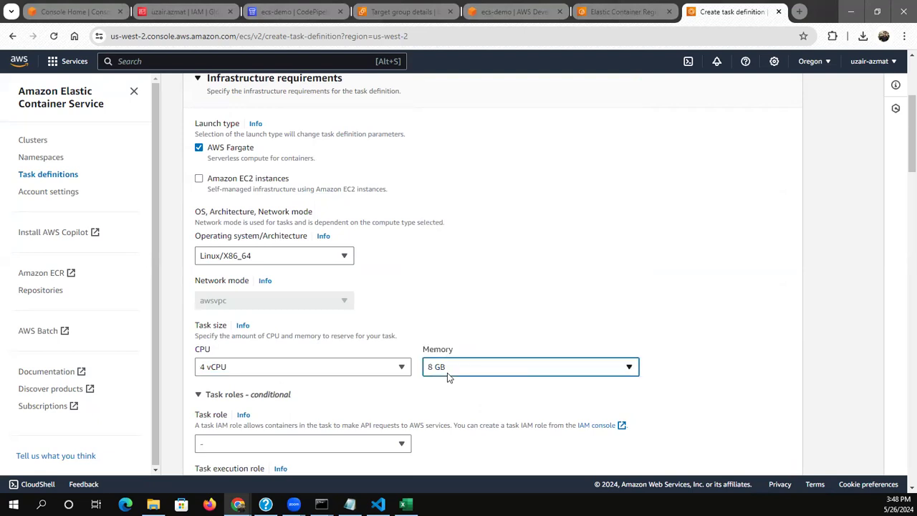
{"action": "left_click", "coordinate": [448, 396]}
{"action": "scroll", "coordinate": [448, 395], "scroll_direction": "down", "scroll_amount": 1}
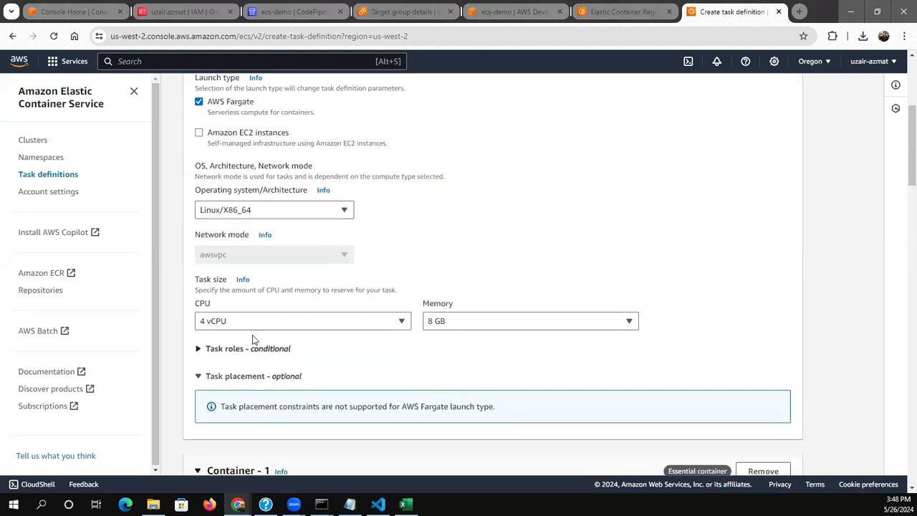
{"action": "left_click", "coordinate": [245, 350]}
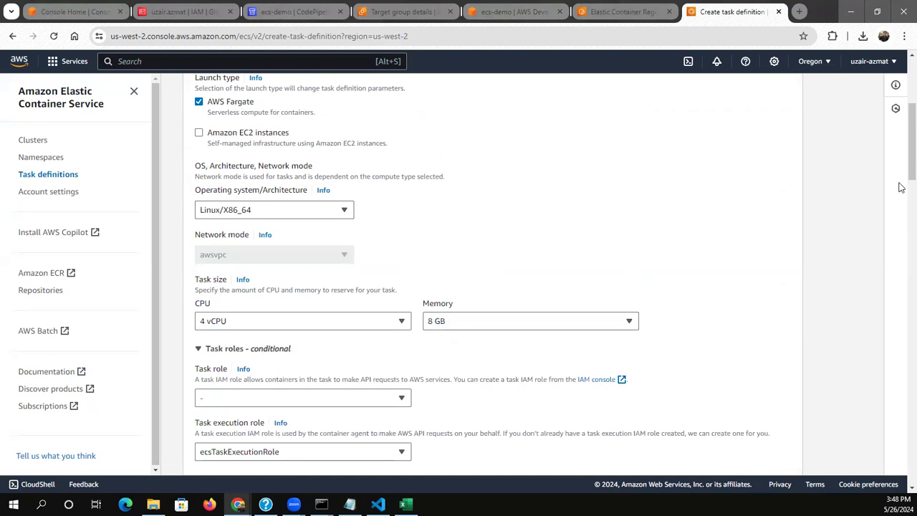
Name the first container ecs-demo and paste the copied ecs-demo:latest image URI as its image
{"action": "left_click_drag", "start_coordinate": [911, 171], "coordinate": [899, 232]}
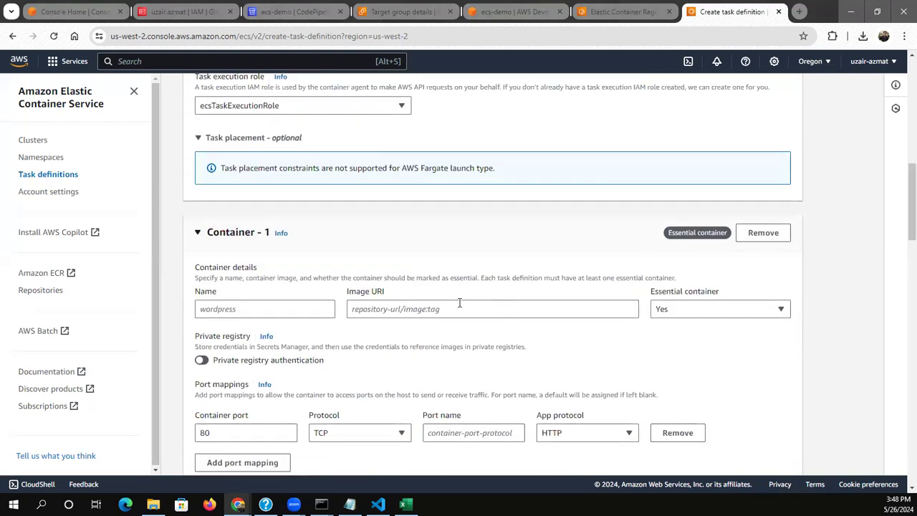
{"action": "left_click", "coordinate": [295, 309]}
{"action": "type", "text": "ec"}
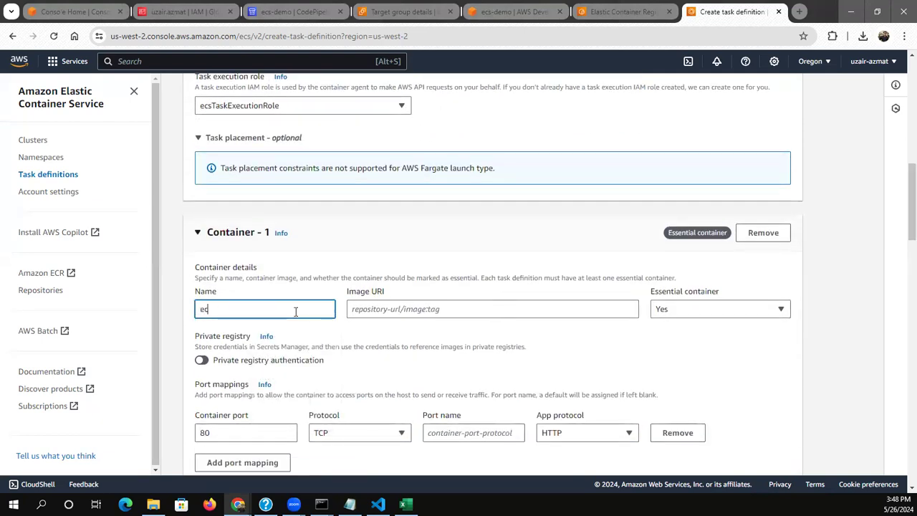
{"action": "type", "text": "s-demo"}
{"action": "key", "text": "Tab"}
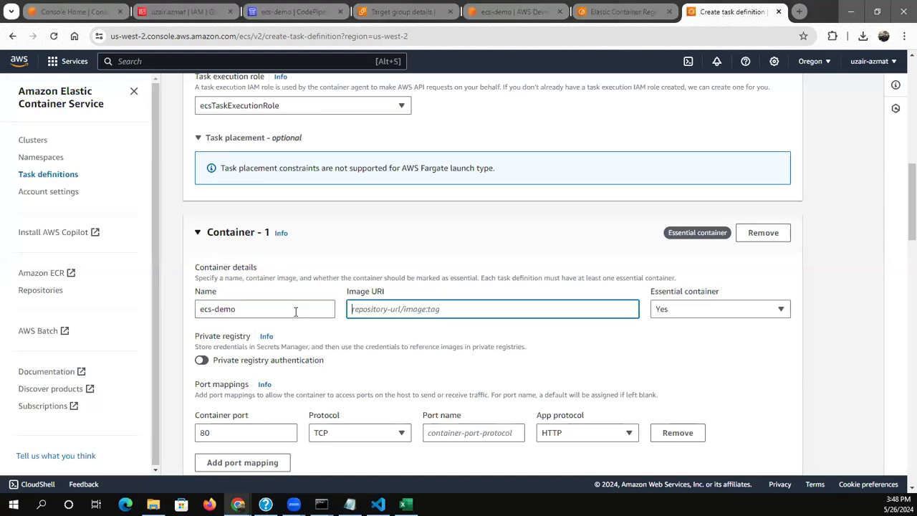
{"action": "left_click", "coordinate": [425, 309]}
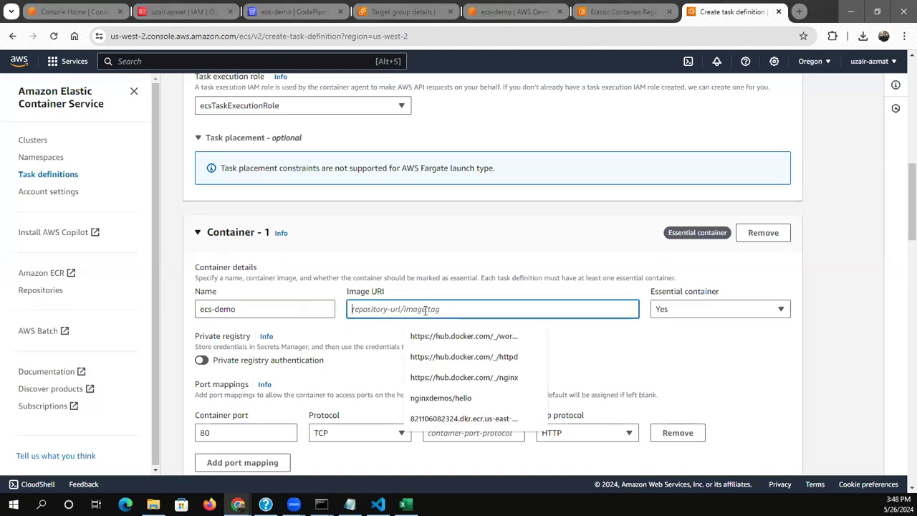
{"action": "type", "text": "249713475739.dkr.ecr.us-west-2.amazonaws.com/ecs-demo:latest"}
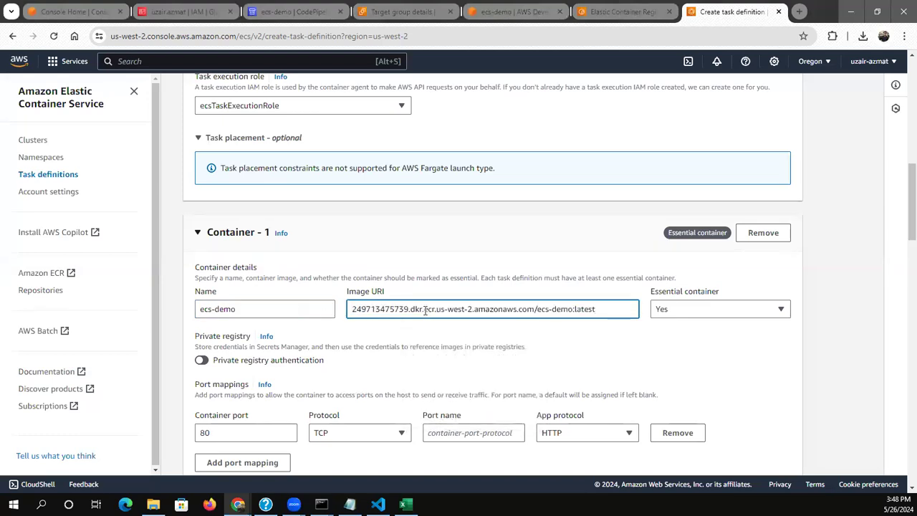
{"action": "left_click", "coordinate": [577, 346]}
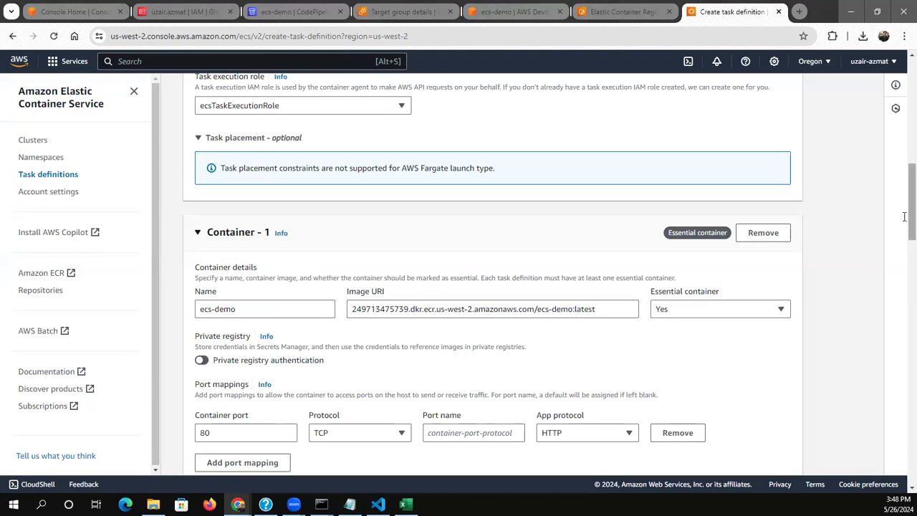
Create the ecs-demo task definition, leaving its storage, monitoring and tag settings at their defaults
{"action": "left_click_drag", "start_coordinate": [911, 214], "coordinate": [905, 479]}
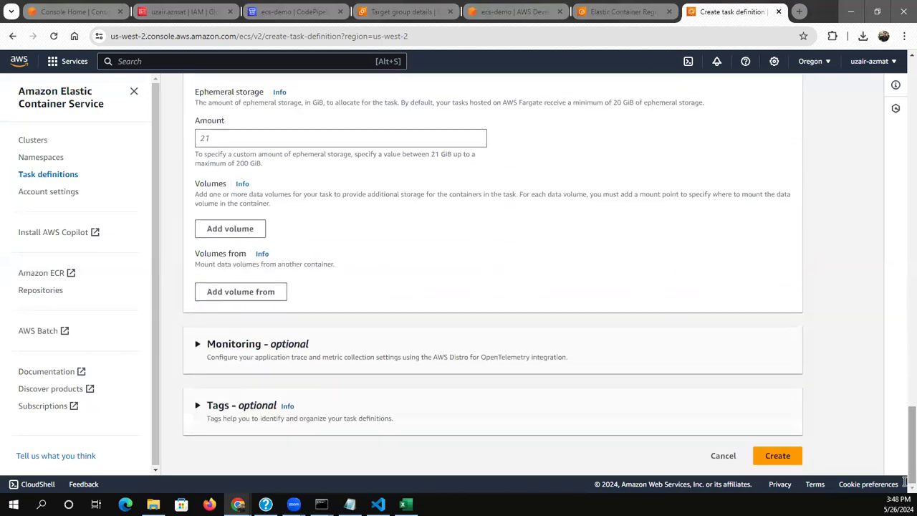
{"action": "left_click", "coordinate": [789, 454]}
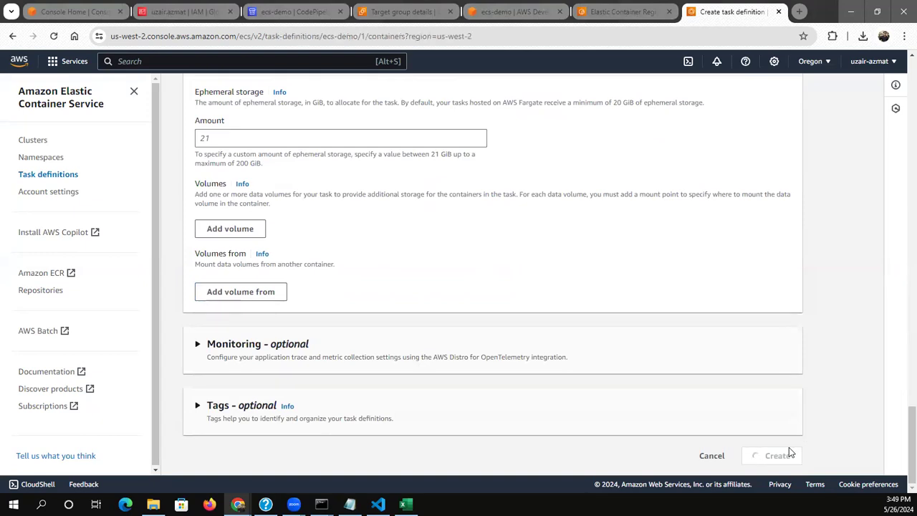
{"action": "scroll", "coordinate": [788, 447], "scroll_direction": "down", "scroll_amount": 3}
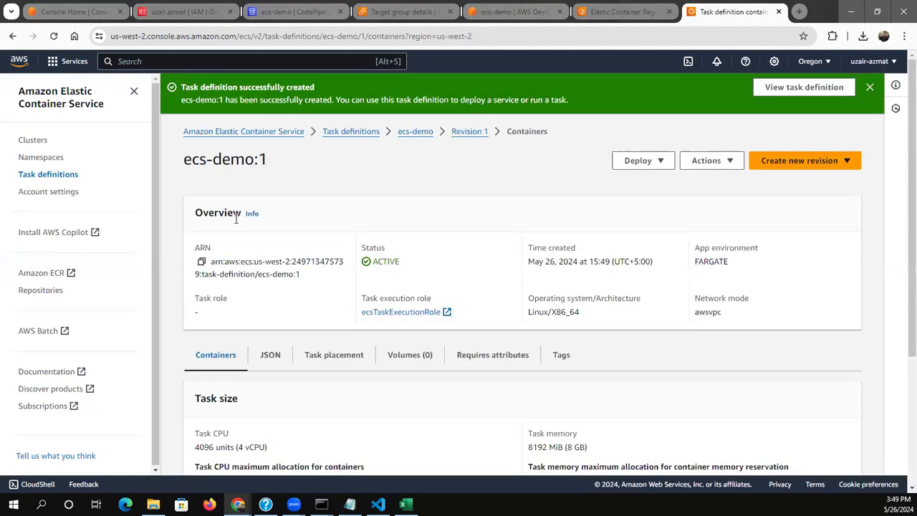
Start a new ECS cluster and name it ecs-demo, keeping AWS Fargate (serverless) as its infrastructure
{"action": "left_click", "coordinate": [34, 142]}
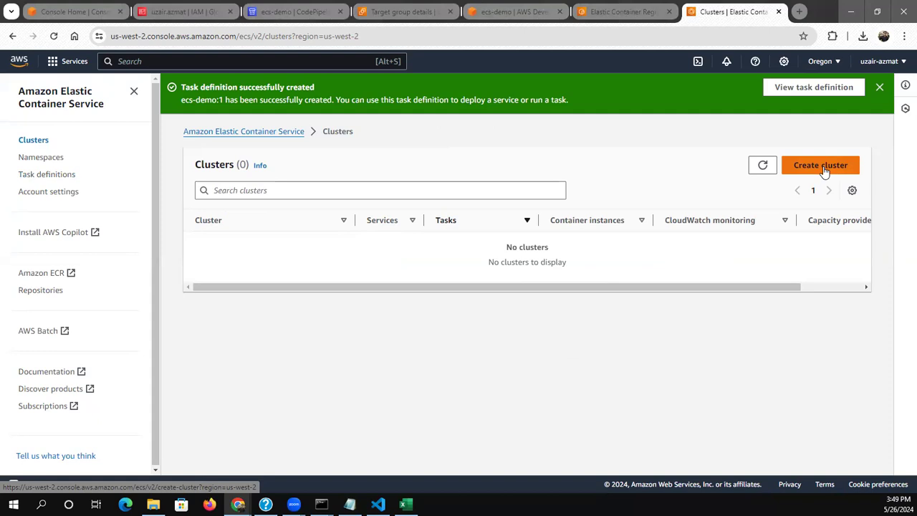
{"action": "left_click", "coordinate": [823, 167]}
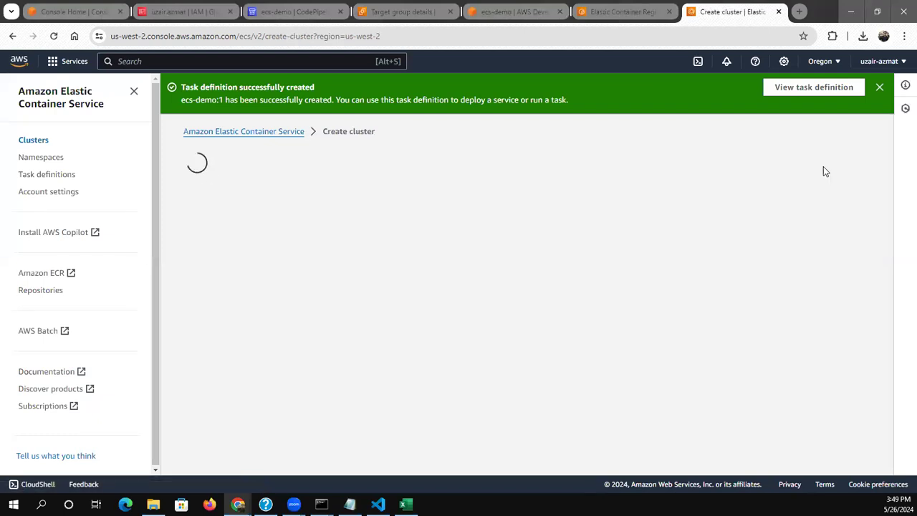
{"action": "left_click", "coordinate": [334, 273]}
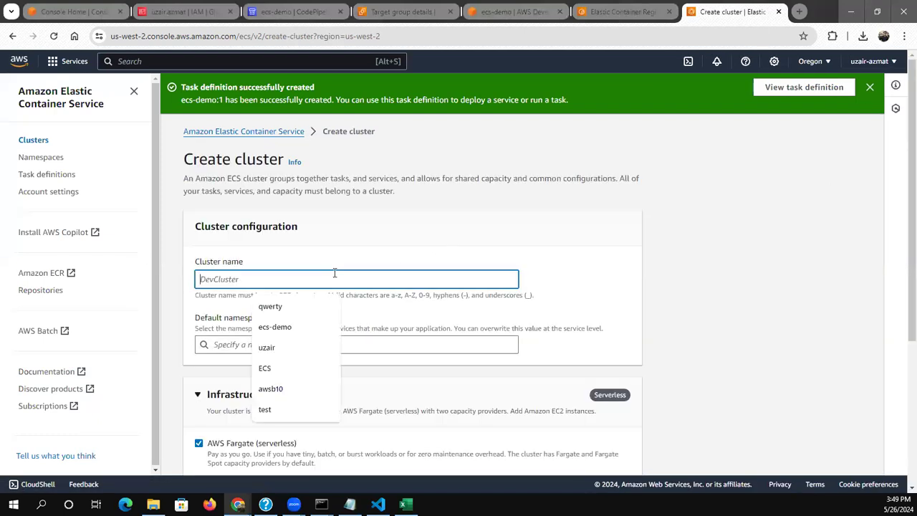
{"action": "type", "text": "ecs-d"}
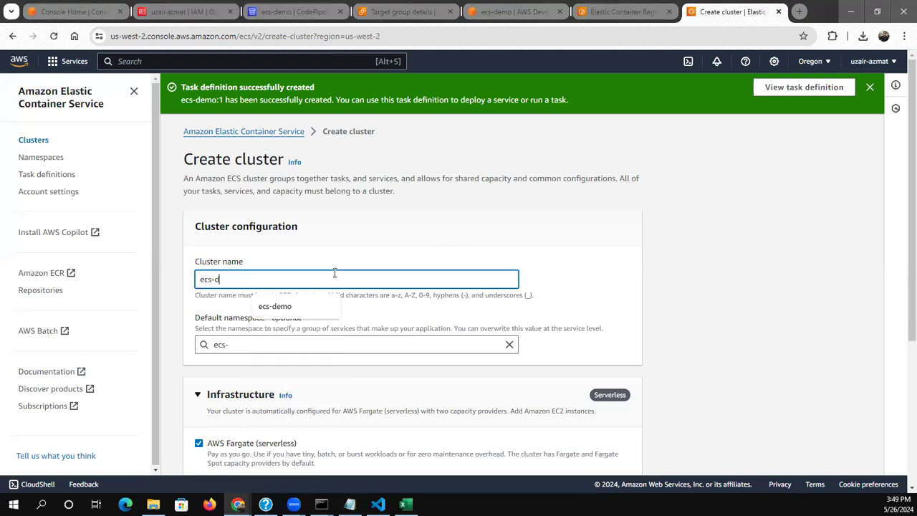
{"action": "type", "text": "emo"}
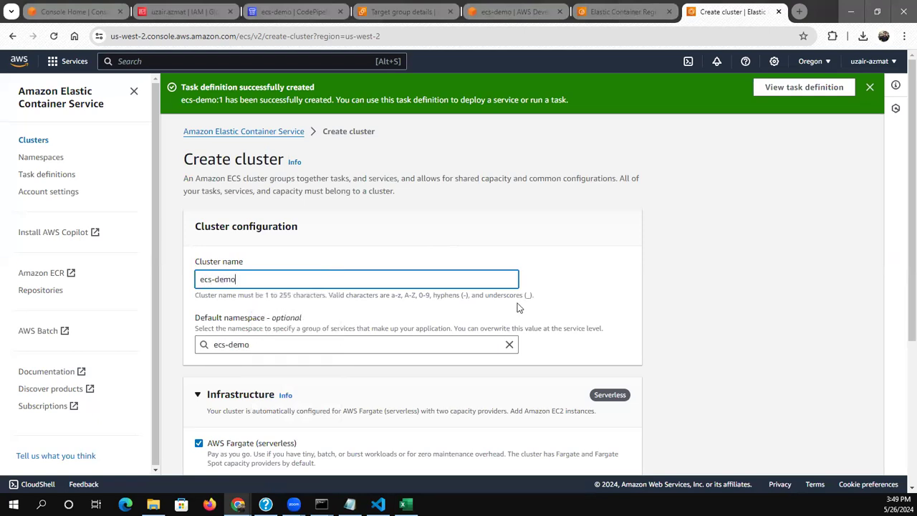
{"action": "left_click", "coordinate": [700, 331]}
{"action": "scroll", "coordinate": [698, 329], "scroll_direction": "down", "scroll_amount": 2}
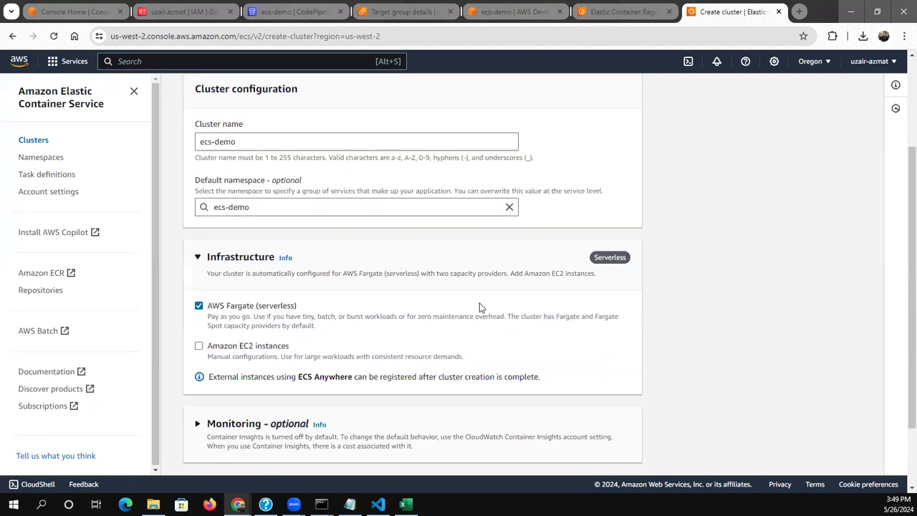
{"action": "scroll", "coordinate": [443, 323], "scroll_direction": "down", "scroll_amount": 2}
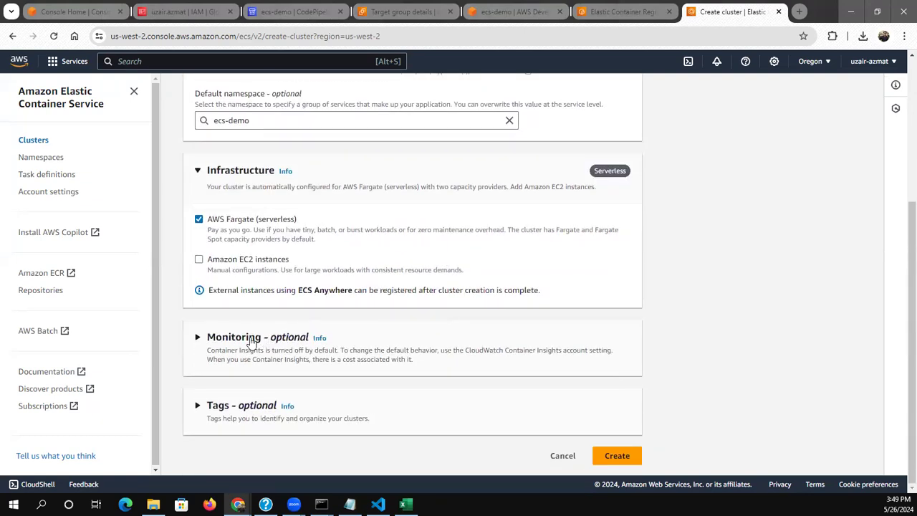
Turn on Container Insights in the cluster's monitoring settings and create the cluster
{"action": "left_click", "coordinate": [251, 342]}
{"action": "left_click", "coordinate": [202, 393]}
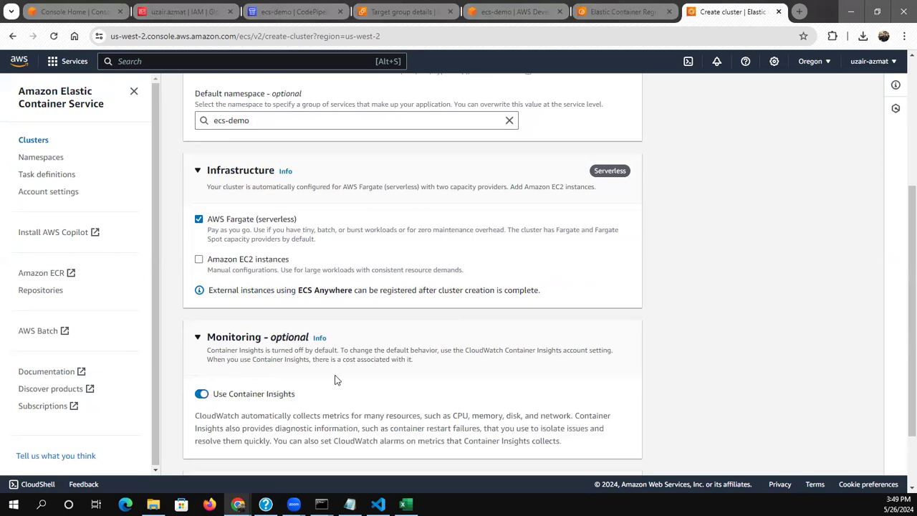
{"action": "scroll", "coordinate": [724, 360], "scroll_direction": "down", "scroll_amount": 2}
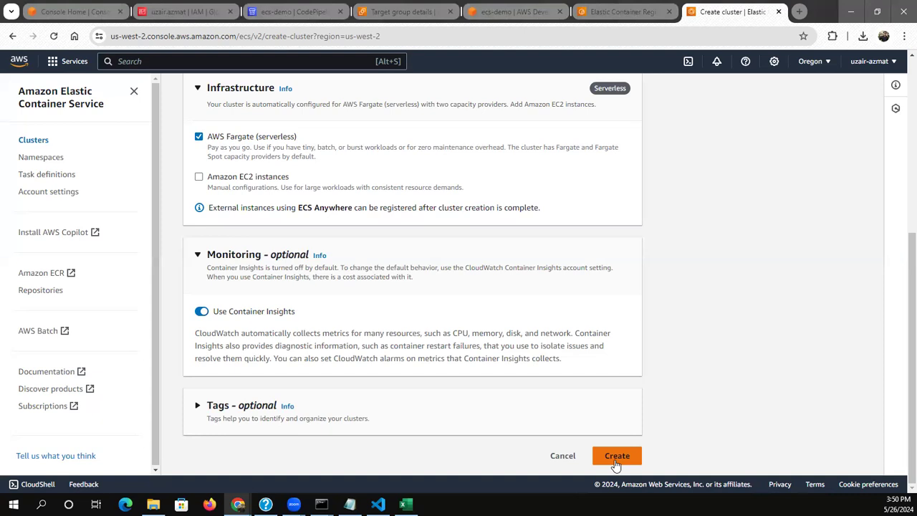
{"action": "scroll", "coordinate": [803, 378], "scroll_direction": "up", "scroll_amount": 5}
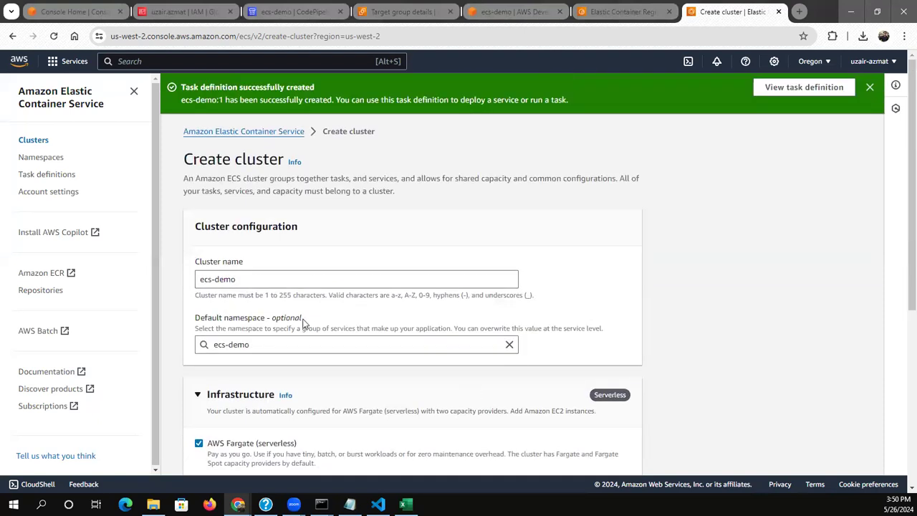
{"action": "scroll", "coordinate": [290, 294], "scroll_direction": "down", "scroll_amount": 3}
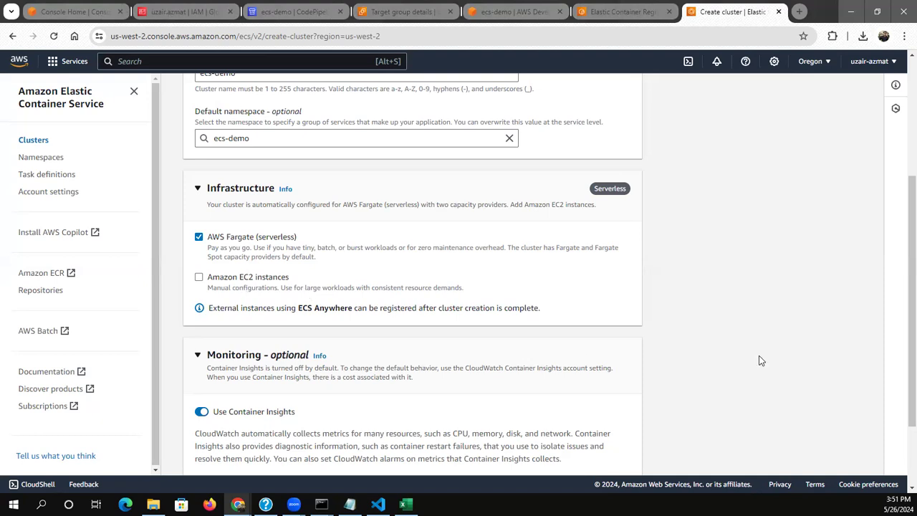
{"action": "scroll", "coordinate": [571, 299], "scroll_direction": "down", "scroll_amount": 3}
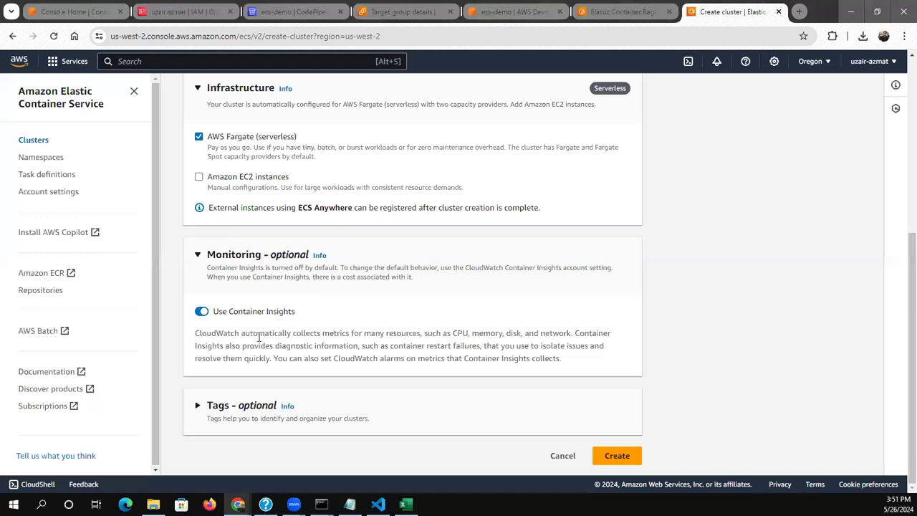
{"action": "left_click", "coordinate": [609, 457]}
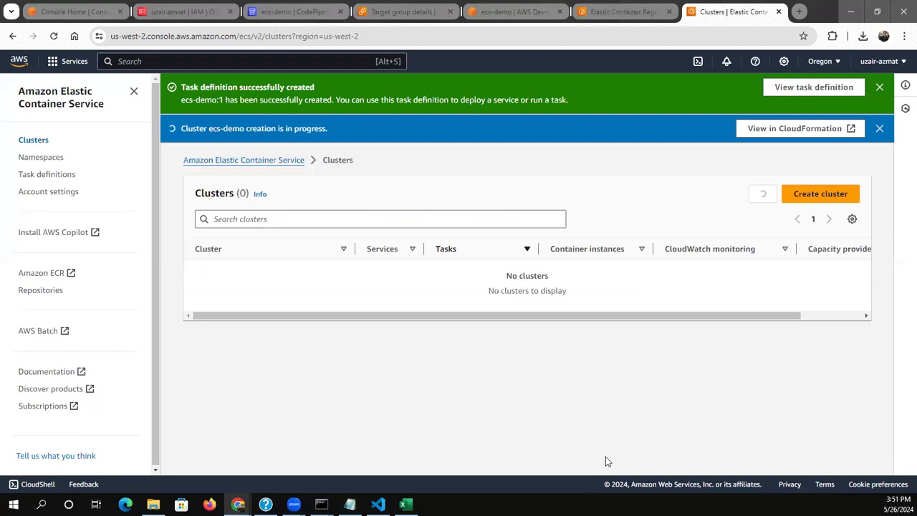
{"action": "left_click", "coordinate": [764, 201]}
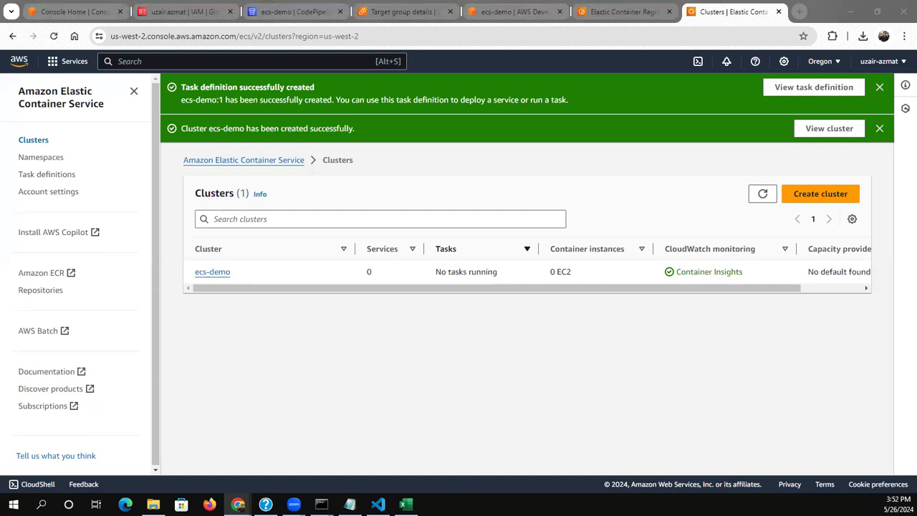
Open the ecs-demo cluster and start creating a service in it, keeping the default FARGATE capacity provider strategy
{"action": "left_click", "coordinate": [207, 272]}
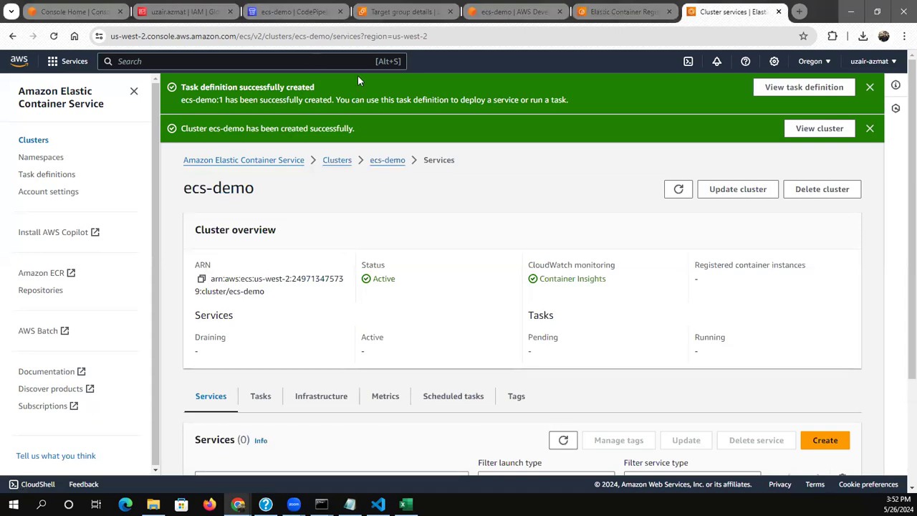
{"action": "scroll", "coordinate": [608, 243], "scroll_direction": "down", "scroll_amount": 3}
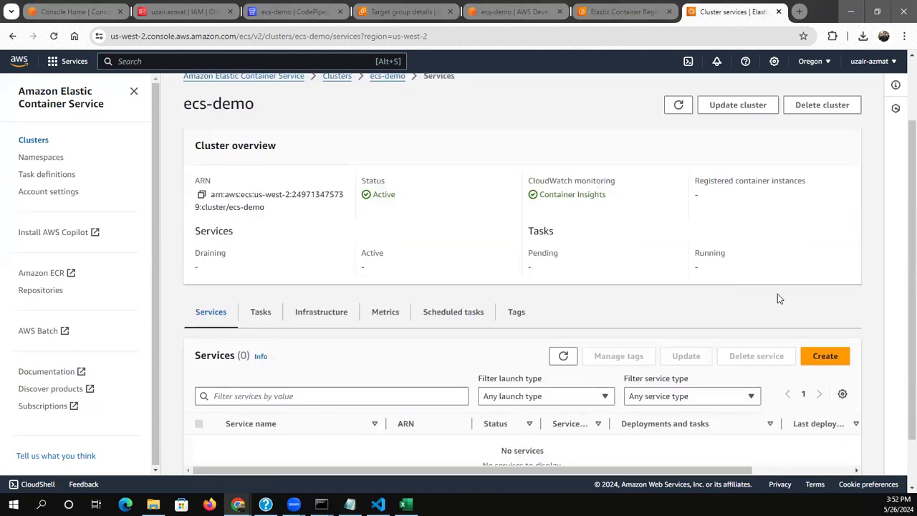
{"action": "left_click", "coordinate": [825, 296]}
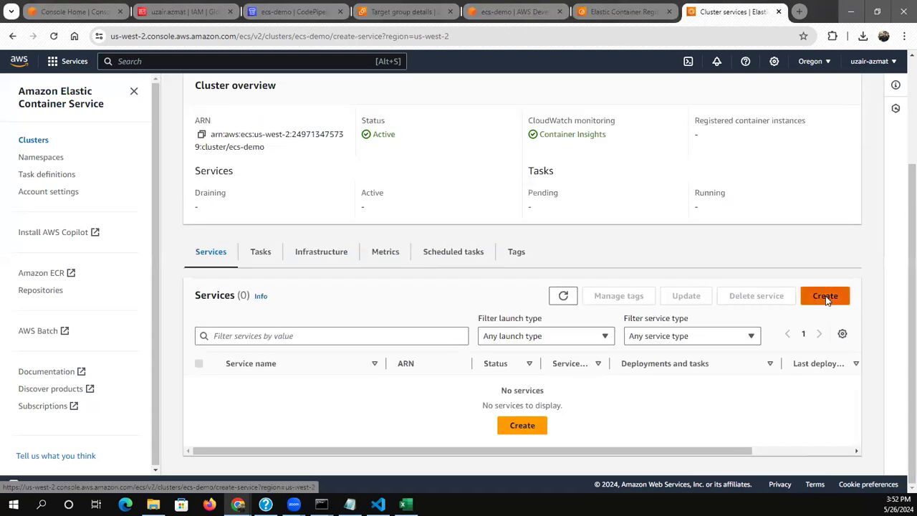
{"action": "scroll", "coordinate": [334, 368], "scroll_direction": "down", "scroll_amount": 1}
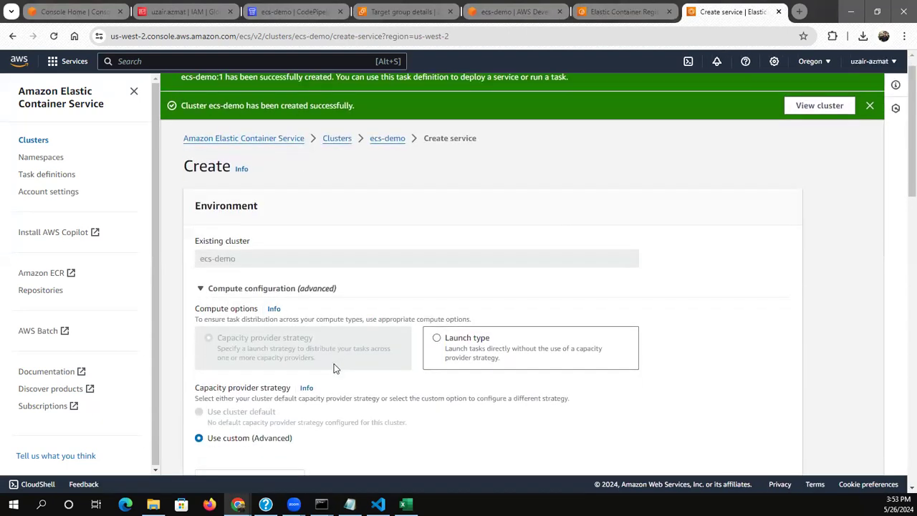
{"action": "scroll", "coordinate": [335, 368], "scroll_direction": "down", "scroll_amount": 2}
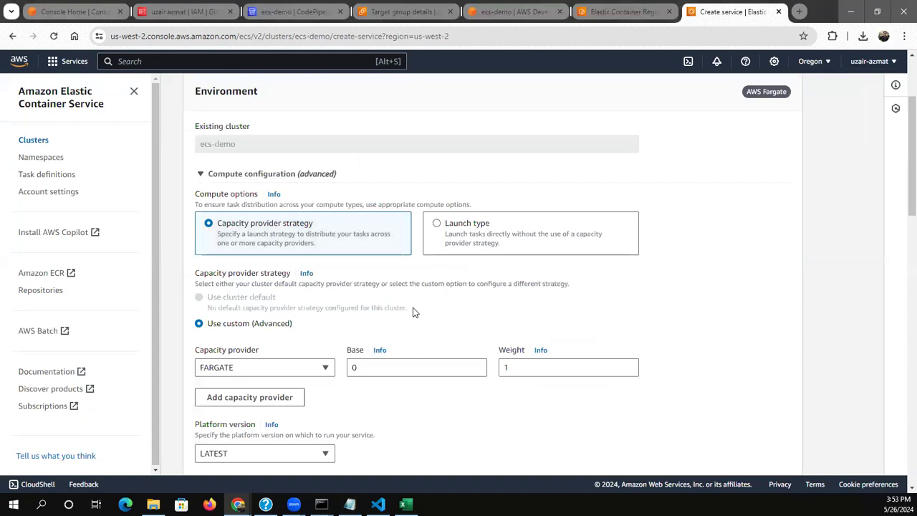
{"action": "scroll", "coordinate": [412, 312], "scroll_direction": "down", "scroll_amount": 1}
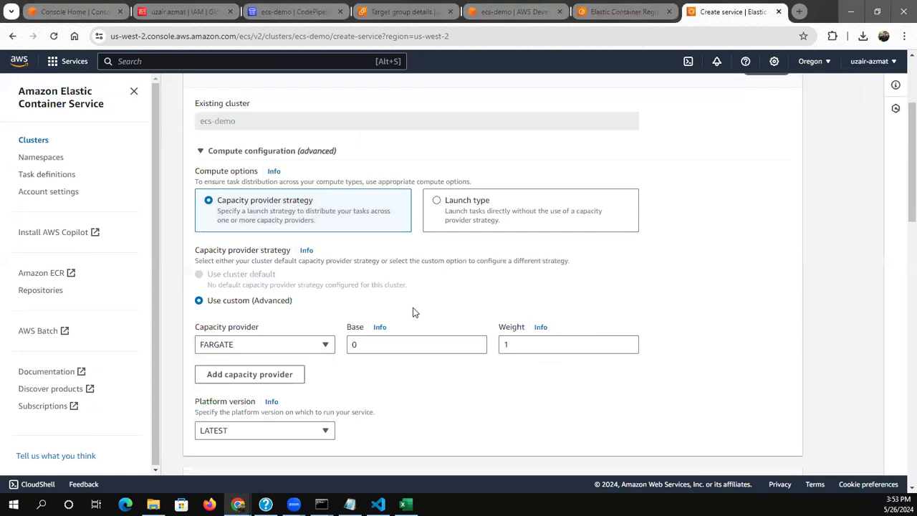
{"action": "scroll", "coordinate": [412, 312], "scroll_direction": "down", "scroll_amount": 1}
{"action": "scroll", "coordinate": [412, 312], "scroll_direction": "down", "scroll_amount": 3}
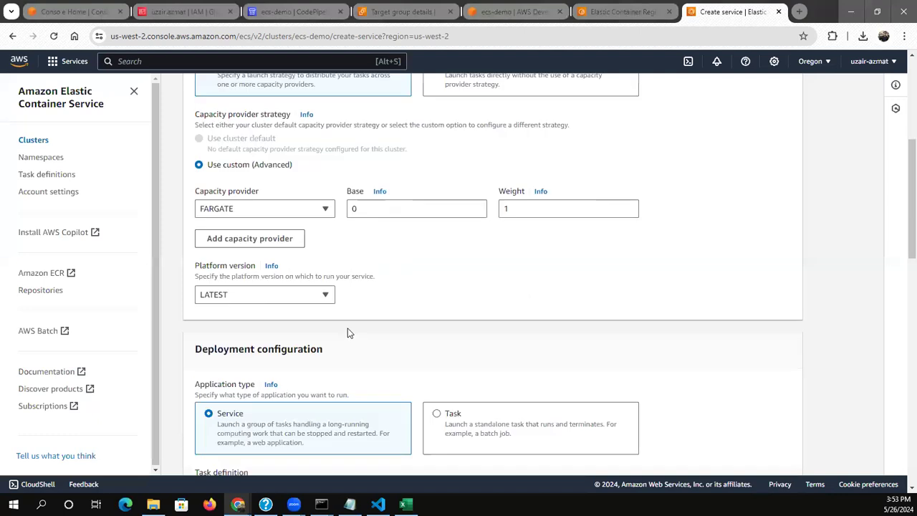
{"action": "scroll", "coordinate": [390, 326], "scroll_direction": "down", "scroll_amount": 4}
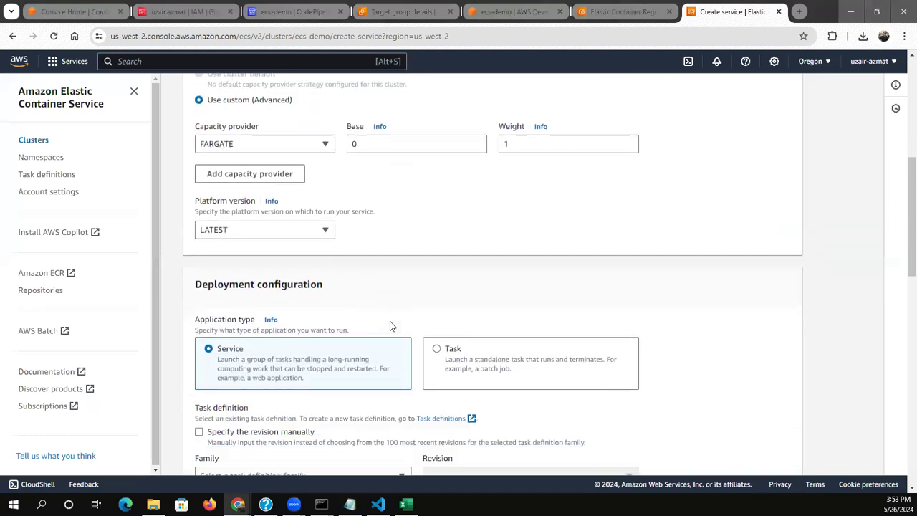
Select the ecs-demo task definition family for the service, with its latest revision
{"action": "scroll", "coordinate": [372, 356], "scroll_direction": "down", "scroll_amount": 1}
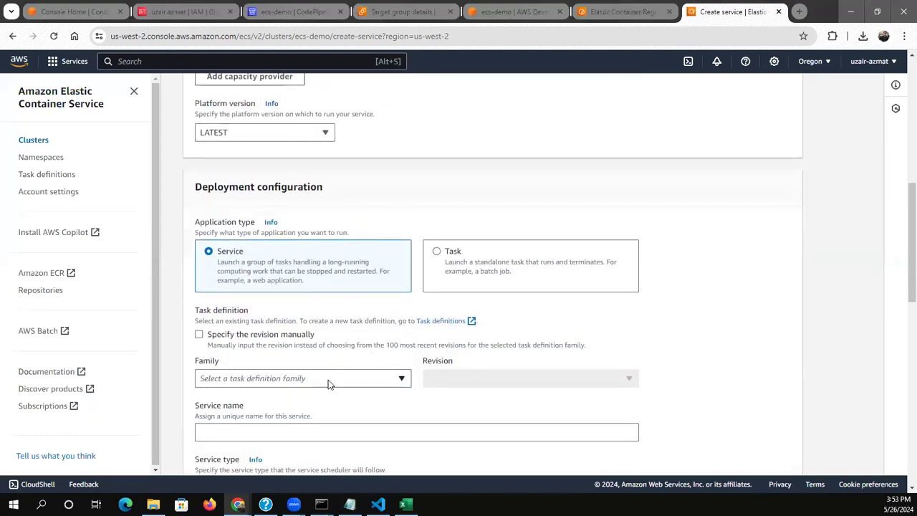
{"action": "left_click", "coordinate": [328, 380]}
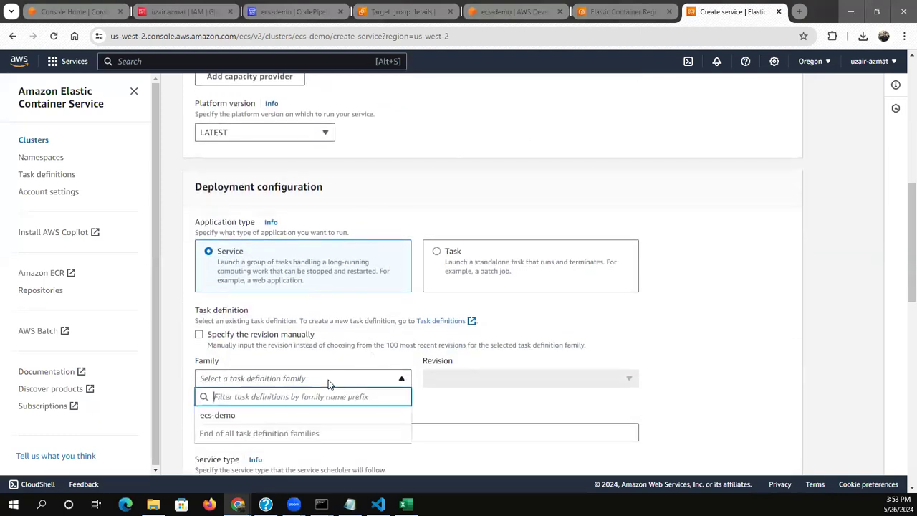
{"action": "left_click", "coordinate": [313, 416]}
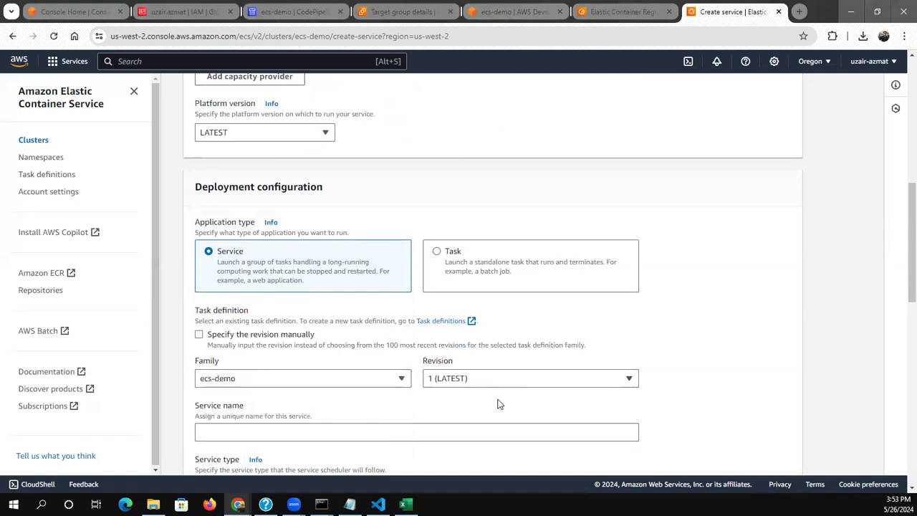
Name the service ecs-demo
{"action": "scroll", "coordinate": [499, 404], "scroll_direction": "down", "scroll_amount": 3}
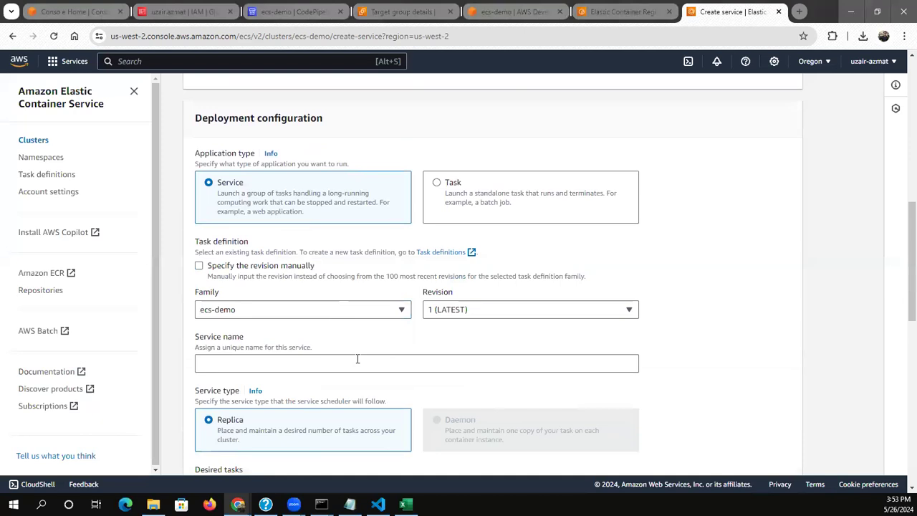
{"action": "left_click", "coordinate": [357, 363]}
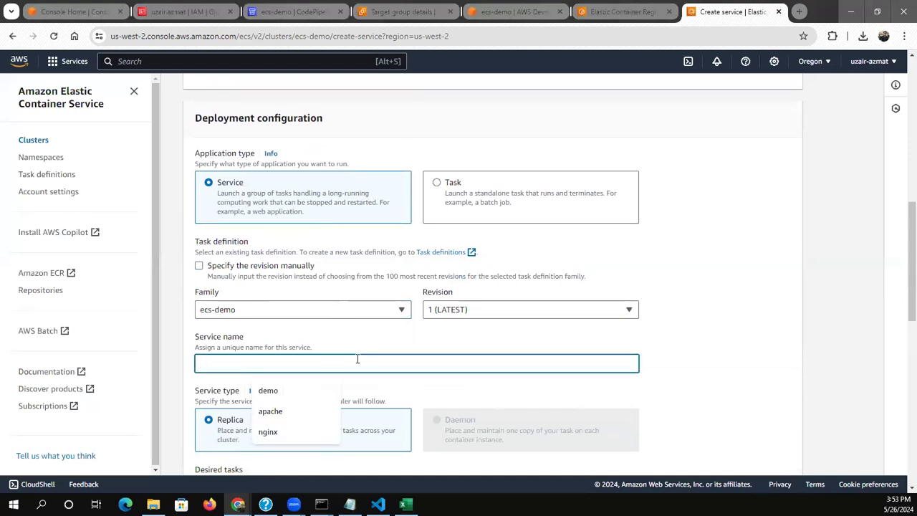
{"action": "type", "text": "e"}
{"action": "type", "text": "React"}
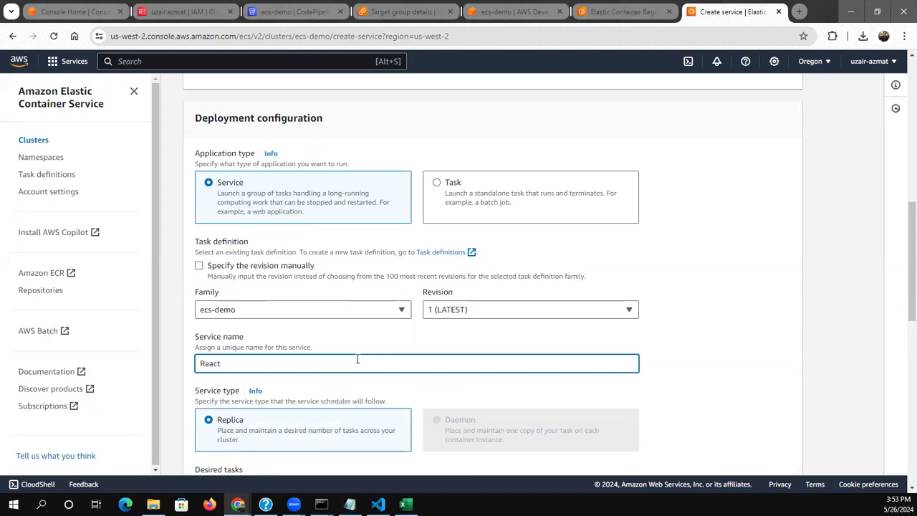
{"action": "key", "text": "BackSpace"}
{"action": "key", "text": "BackSpace"}
{"action": "key", "text": "BackSpace"}
{"action": "key", "text": "BackSpace"}
{"action": "key", "text": "BackSpace"}
{"action": "type", "text": "ecs-demo"}
{"action": "left_click", "coordinate": [686, 414]}
Set the service's number of desired tasks to 2
{"action": "scroll", "coordinate": [685, 414], "scroll_direction": "down", "scroll_amount": 2}
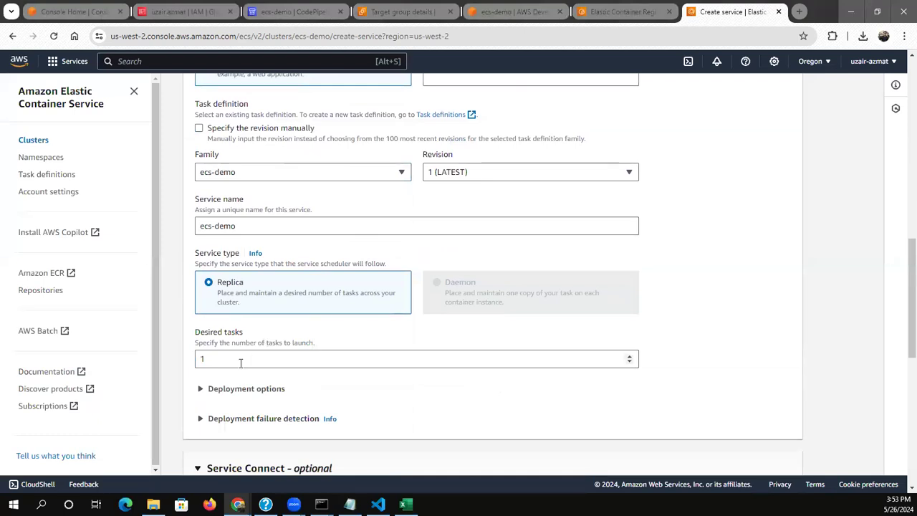
{"action": "left_click", "coordinate": [240, 363]}
{"action": "key", "text": "BackSpace"}
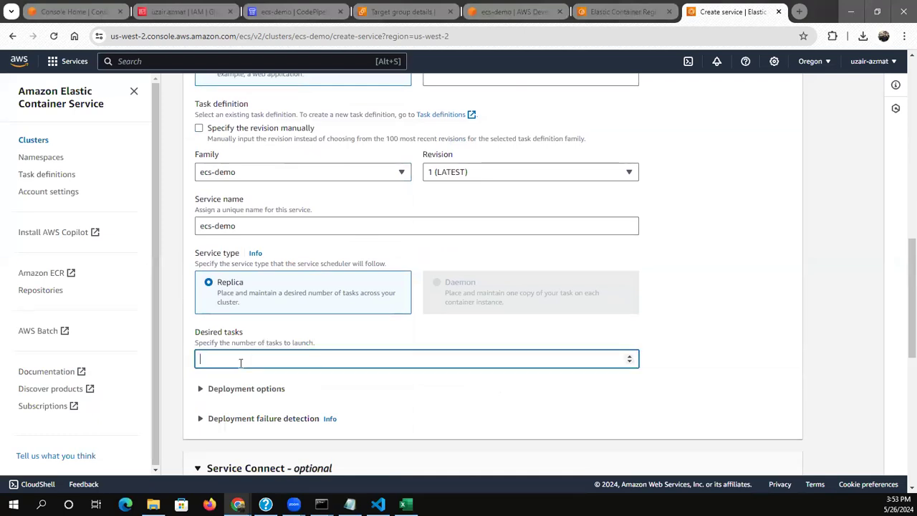
{"action": "type", "text": "2"}
{"action": "left_click", "coordinate": [352, 414]}
Expand the deployment options, keep the rolling update type and set the minimum running tasks to 50%
{"action": "scroll", "coordinate": [351, 411], "scroll_direction": "down", "scroll_amount": 1}
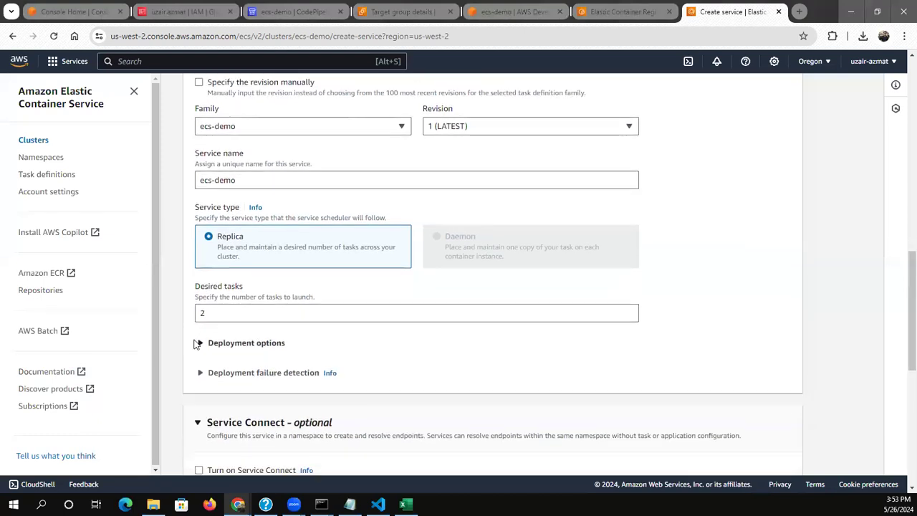
{"action": "left_click", "coordinate": [198, 343]}
{"action": "left_click", "coordinate": [408, 347]}
{"action": "scroll", "coordinate": [407, 347], "scroll_direction": "down", "scroll_amount": 1}
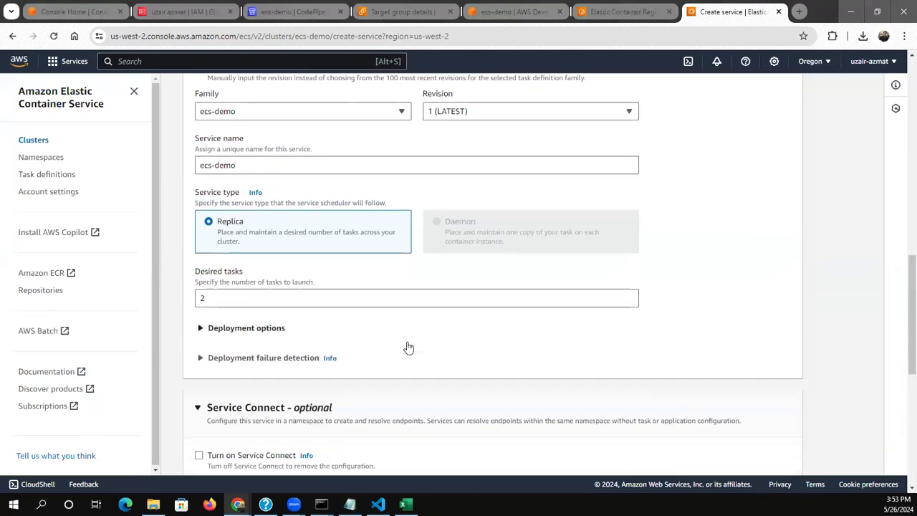
{"action": "left_click", "coordinate": [229, 319]}
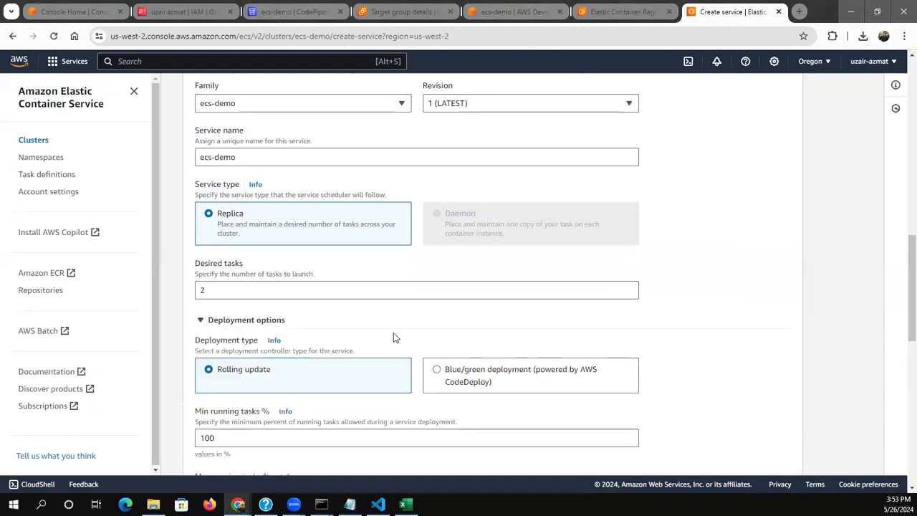
{"action": "left_click", "coordinate": [424, 332]}
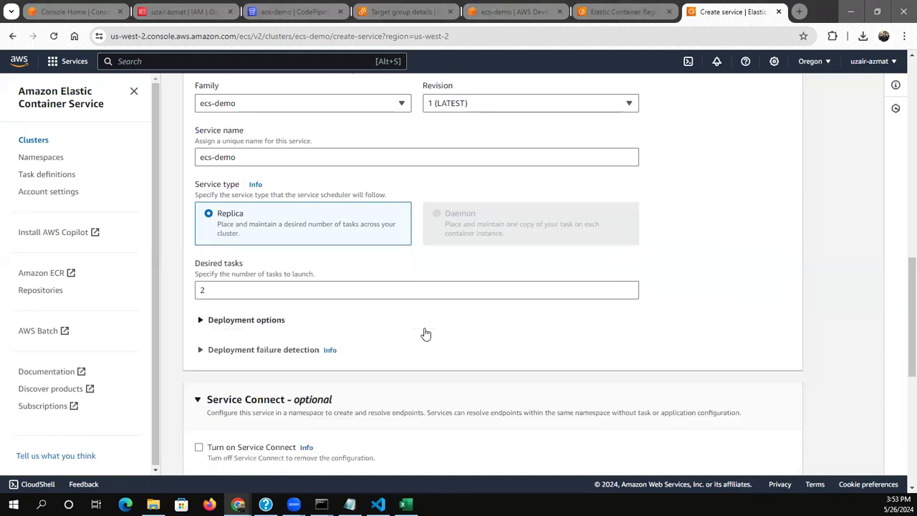
{"action": "left_click", "coordinate": [425, 333]}
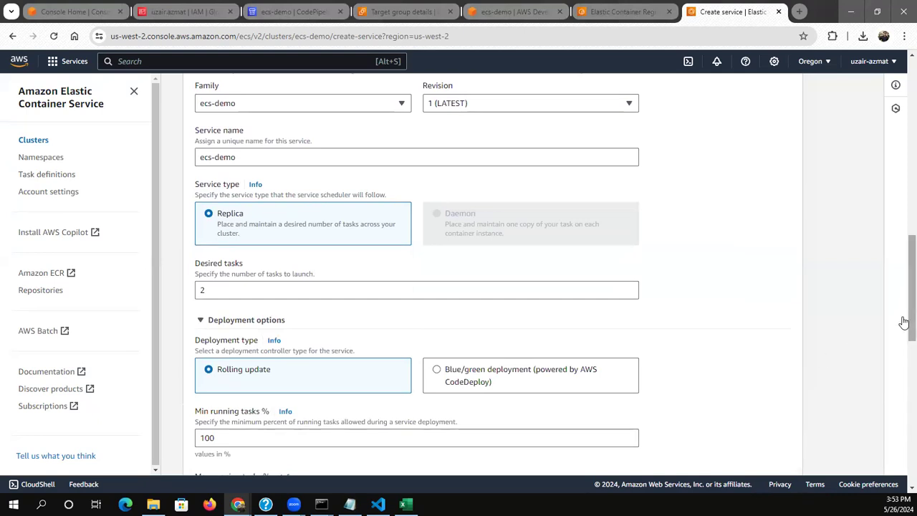
{"action": "left_click_drag", "start_coordinate": [904, 322], "coordinate": [904, 361]}
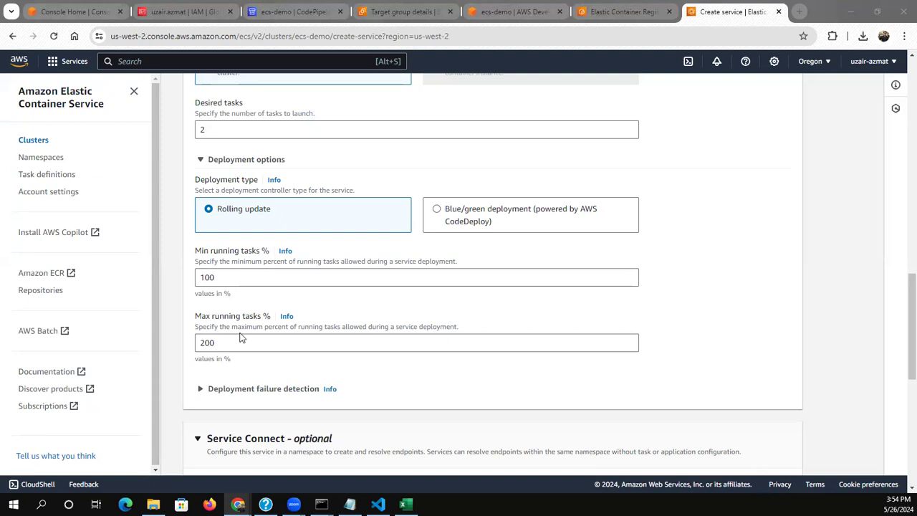
{"action": "left_click", "coordinate": [232, 274]}
{"action": "key", "text": "BackSpace"}
{"action": "key", "text": "BackSpace"}
{"action": "key", "text": "BackSpace"}
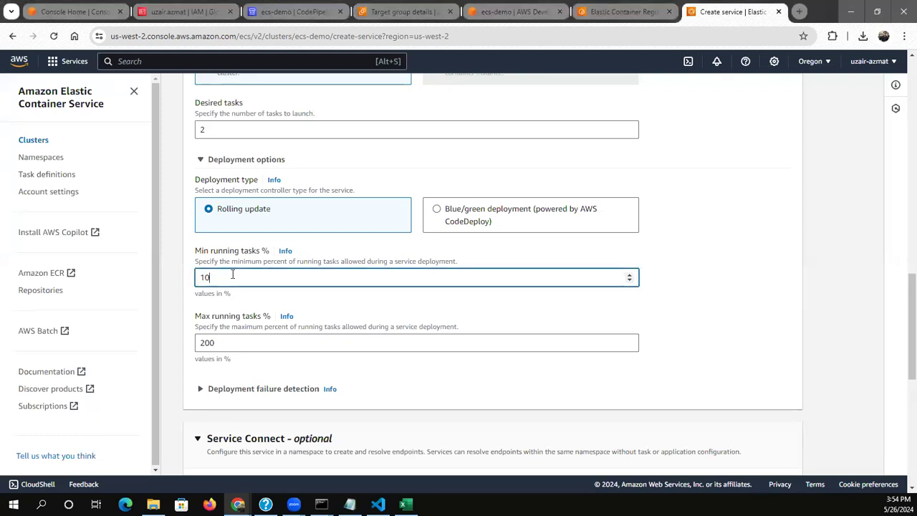
{"action": "type", "text": "50"}
Set the maximum running tasks during a deployment to 100%
{"action": "left_click", "coordinate": [223, 341]}
{"action": "key", "text": "BackSpace"}
{"action": "key", "text": "BackSpace"}
{"action": "key", "text": "BackSpace"}
{"action": "type", "text": "100"}
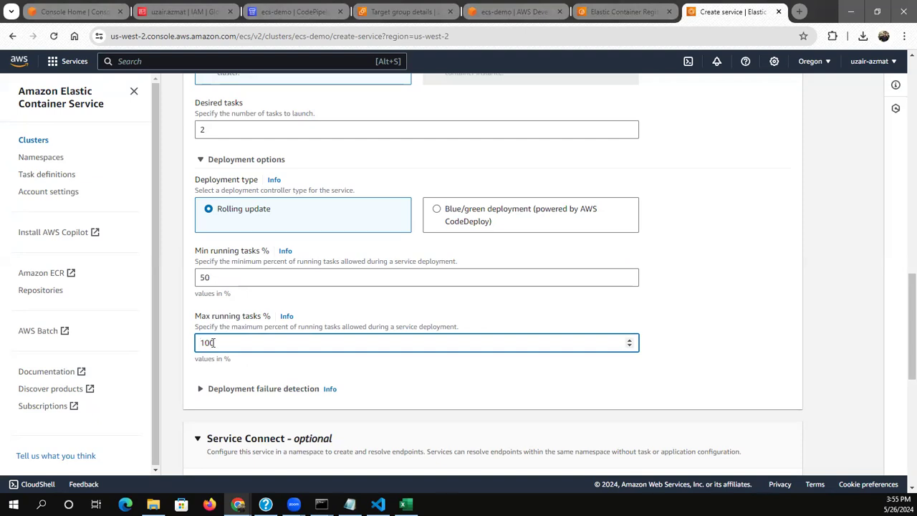
{"action": "left_click", "coordinate": [167, 367]}
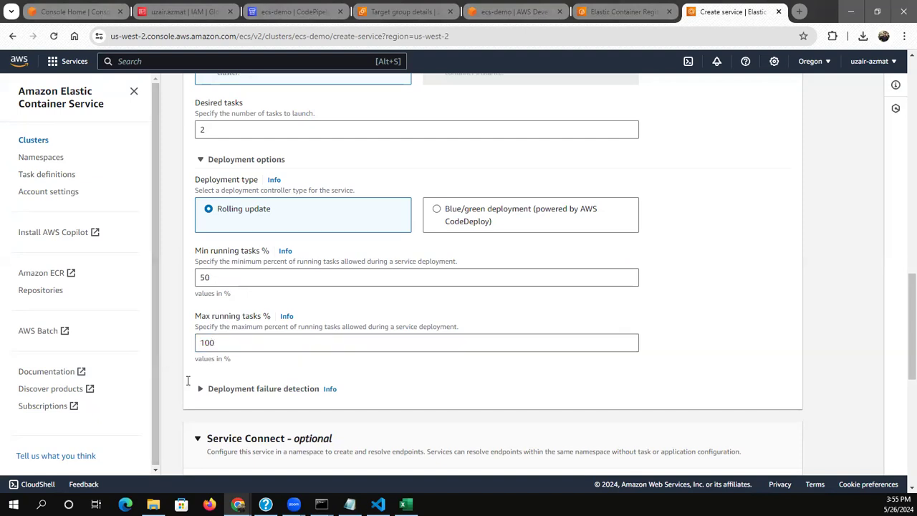
Review the deployment failure detection settings, keeping the ECS deployment circuit breaker and rollback on failures enabled
{"action": "left_click", "coordinate": [200, 389]}
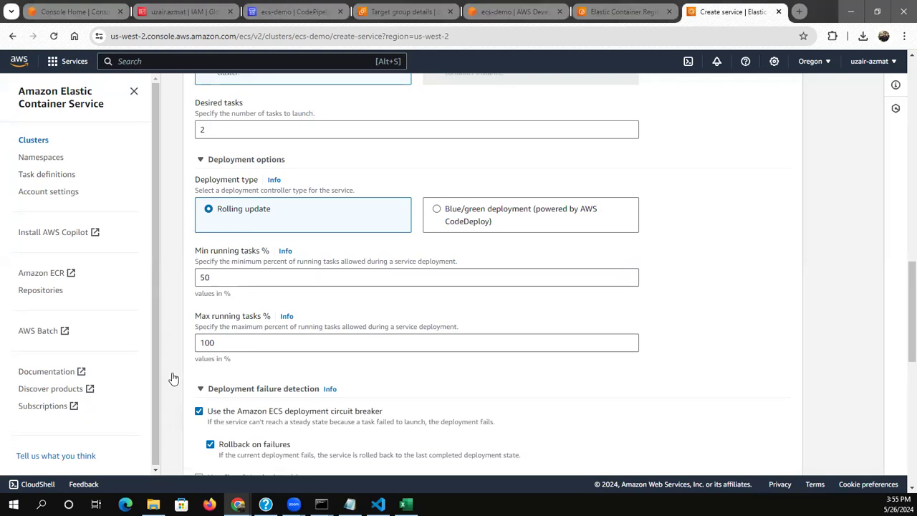
{"action": "scroll", "coordinate": [173, 379], "scroll_direction": "down", "scroll_amount": 1}
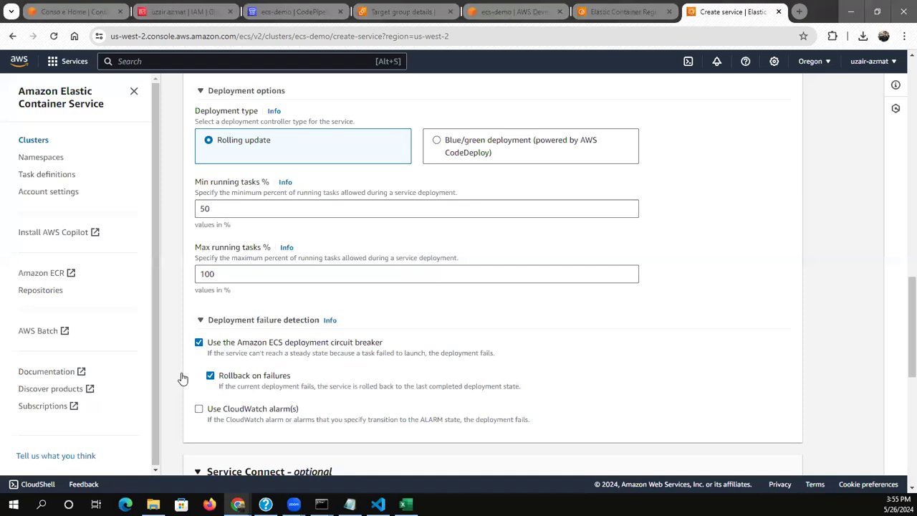
{"action": "scroll", "coordinate": [183, 378], "scroll_direction": "down", "scroll_amount": 3}
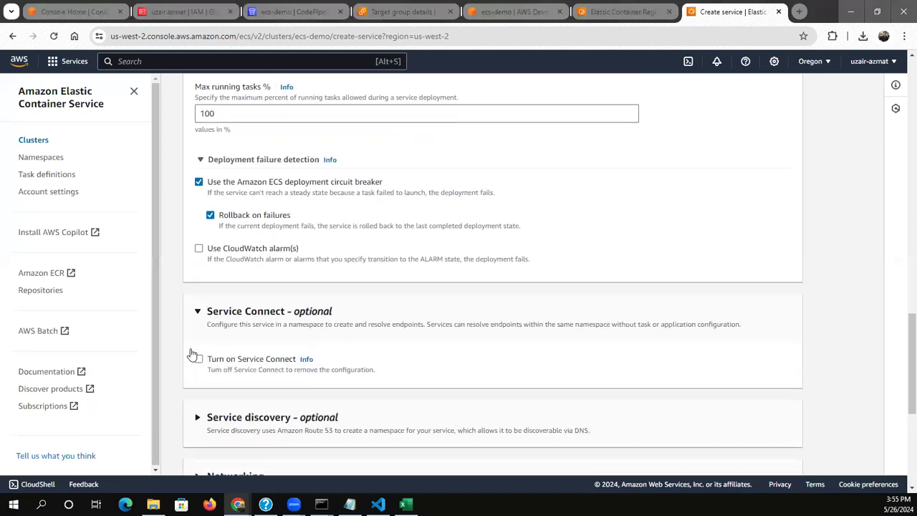
Review the service's networking settings, keeping the default VPC, its subnets, the default security group and the public IP
{"action": "scroll", "coordinate": [191, 380], "scroll_direction": "down", "scroll_amount": 3}
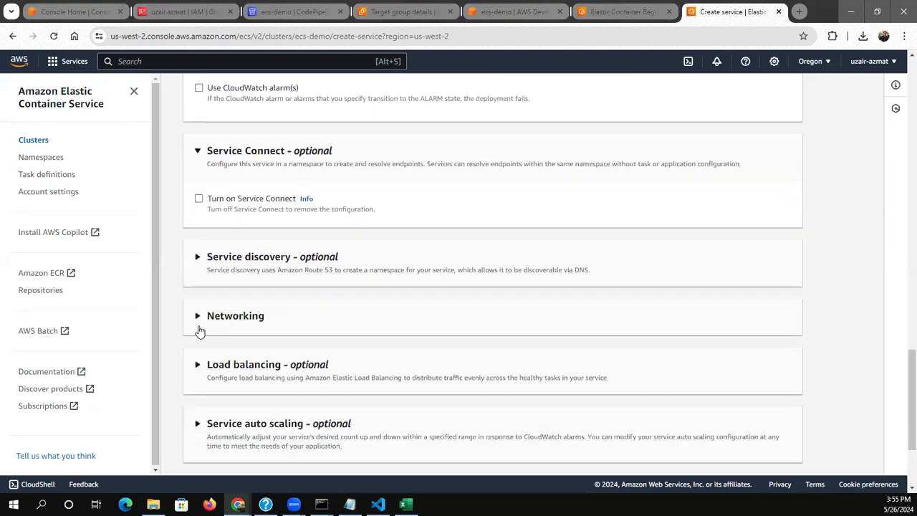
{"action": "left_click", "coordinate": [199, 329]}
{"action": "scroll", "coordinate": [172, 366], "scroll_direction": "down", "scroll_amount": 3}
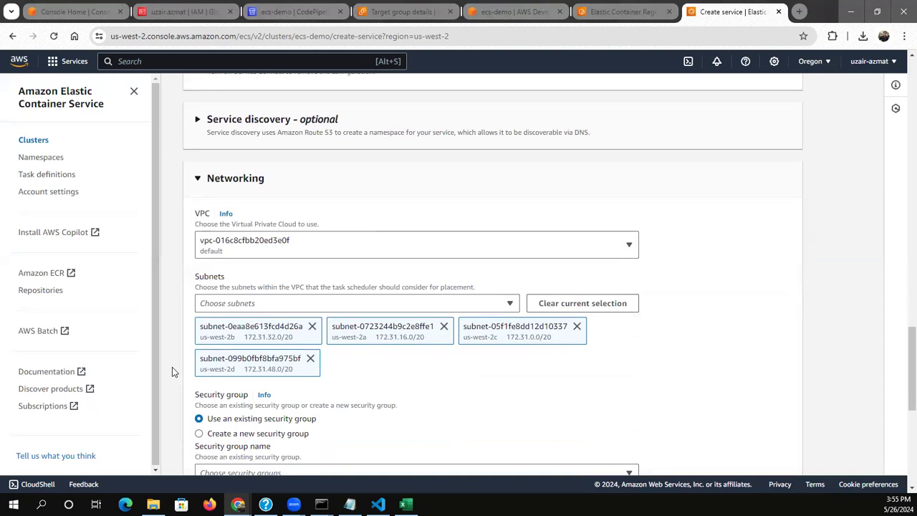
{"action": "scroll", "coordinate": [172, 367], "scroll_direction": "down", "scroll_amount": 2}
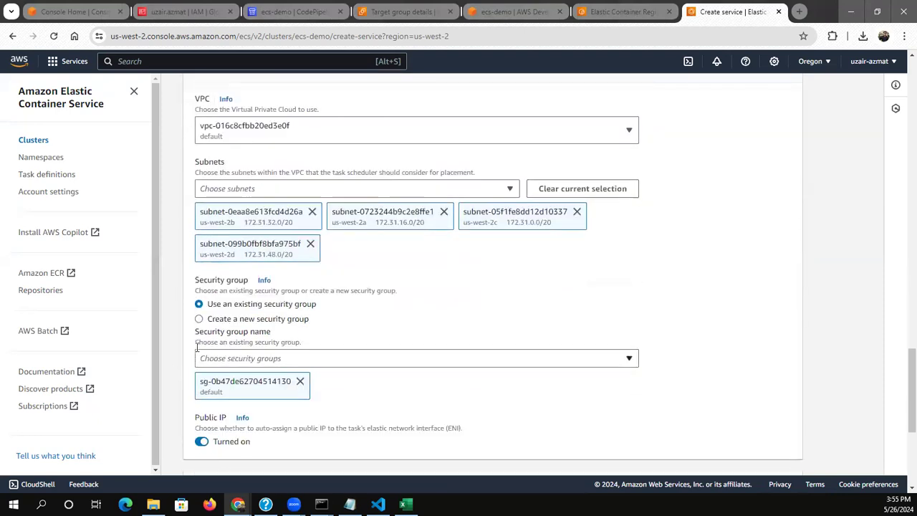
{"action": "left_click", "coordinate": [212, 358]}
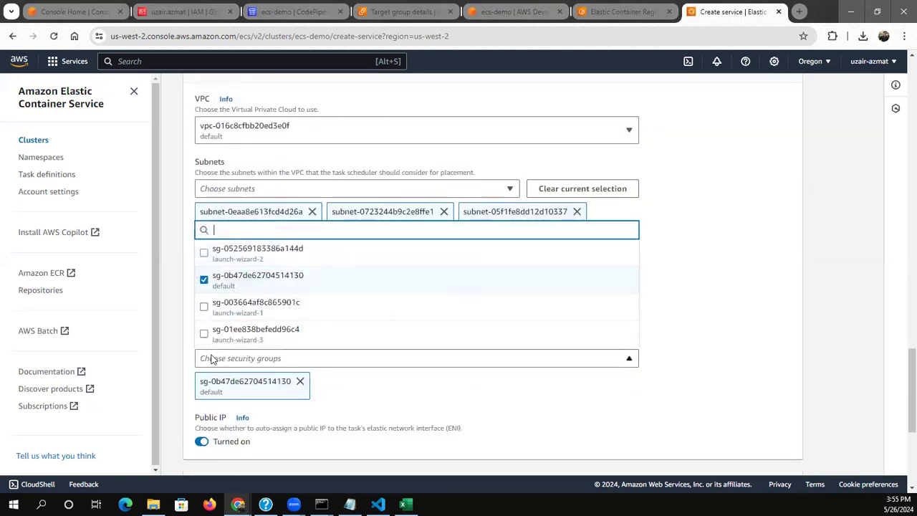
{"action": "left_click", "coordinate": [215, 362]}
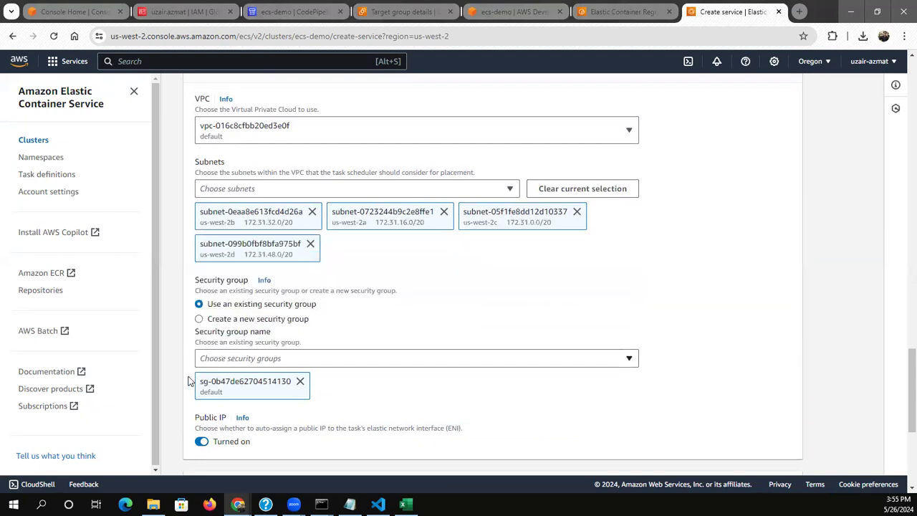
Add an Application Load Balancer to the service and use ecs-demo 80:80 as the container to balance
{"action": "scroll", "coordinate": [174, 395], "scroll_direction": "down", "scroll_amount": 2}
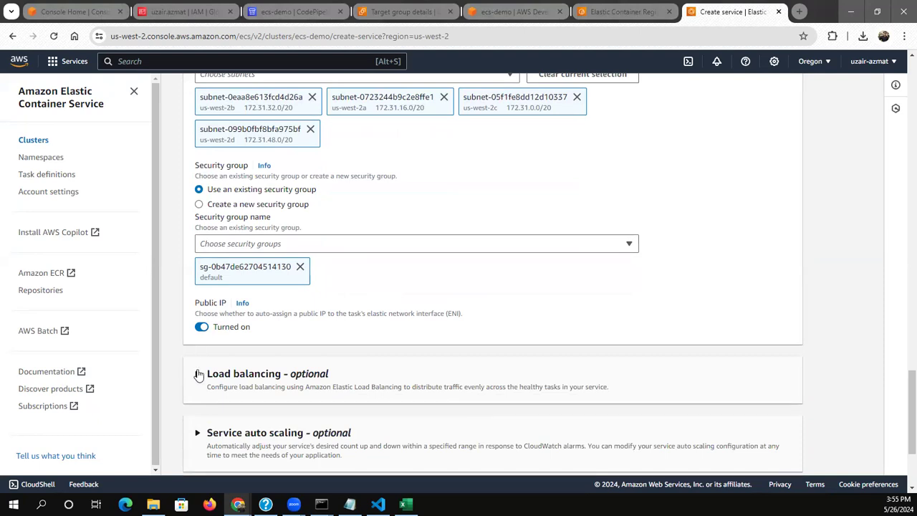
{"action": "left_click", "coordinate": [199, 374]}
{"action": "scroll", "coordinate": [182, 416], "scroll_direction": "down", "scroll_amount": 1}
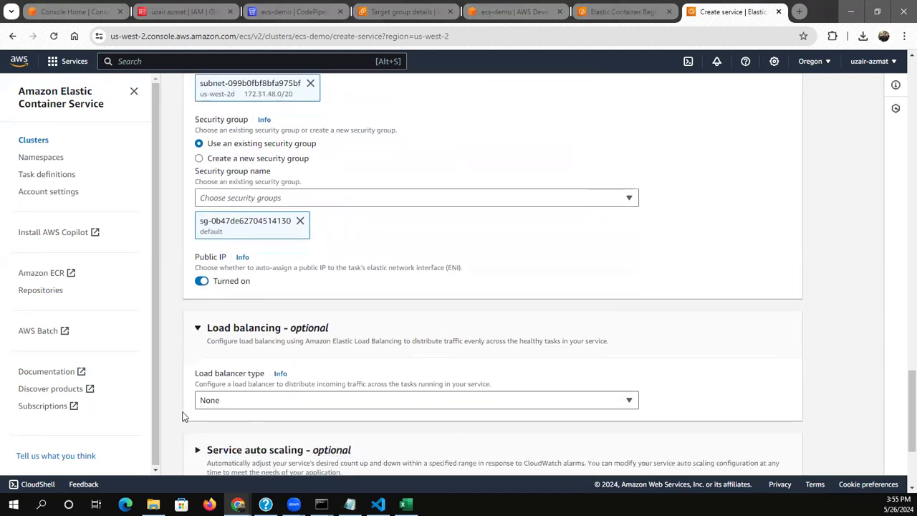
{"action": "scroll", "coordinate": [183, 415], "scroll_direction": "down", "scroll_amount": 1}
{"action": "left_click", "coordinate": [237, 335]}
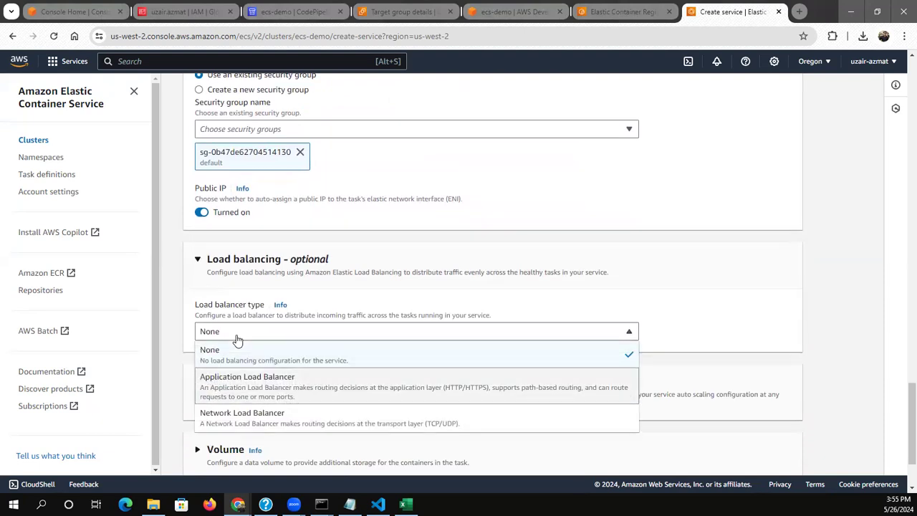
{"action": "left_click", "coordinate": [237, 384]}
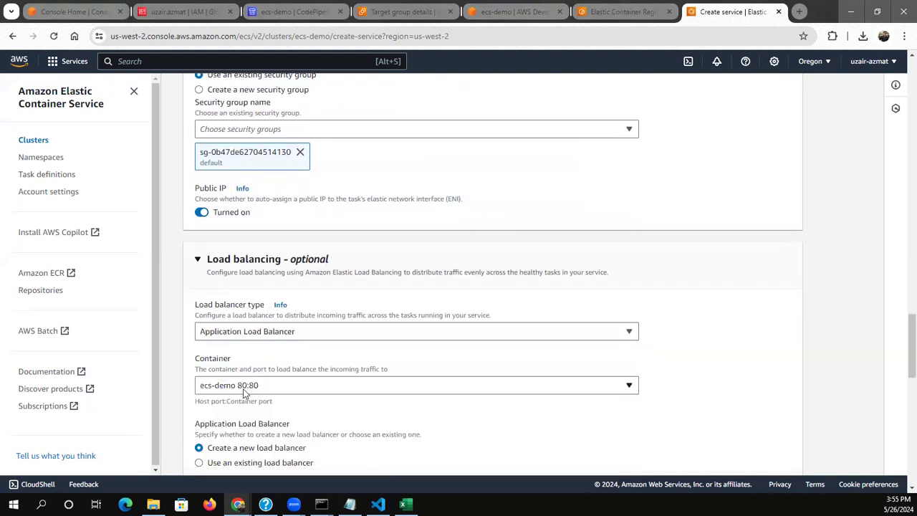
{"action": "left_click", "coordinate": [243, 387]}
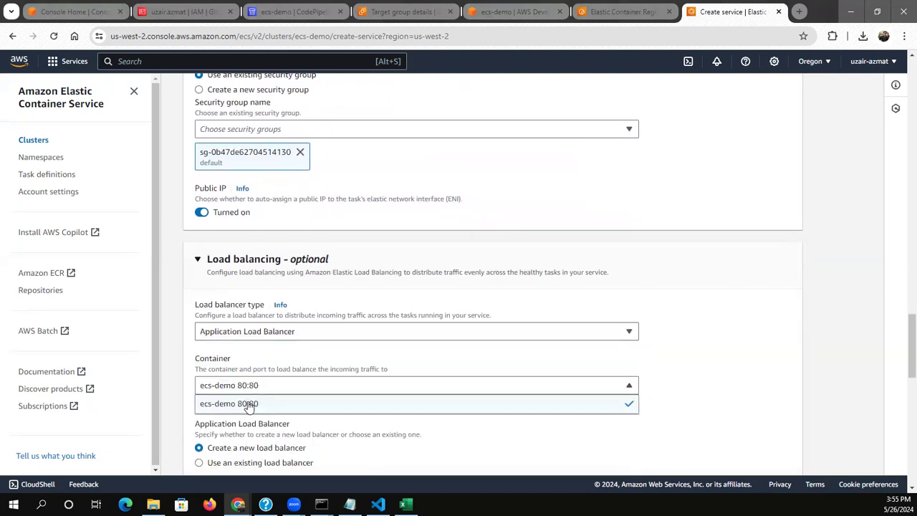
{"action": "left_click", "coordinate": [249, 405]}
Use the existing ecs-demo load balancer for the service instead of creating a new one
{"action": "scroll", "coordinate": [183, 394], "scroll_direction": "down", "scroll_amount": 2}
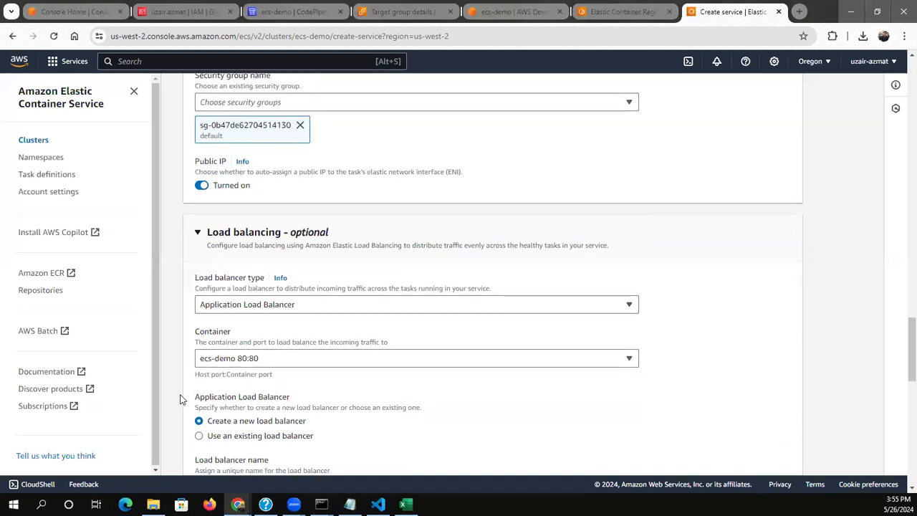
{"action": "scroll", "coordinate": [187, 385], "scroll_direction": "down", "scroll_amount": 1}
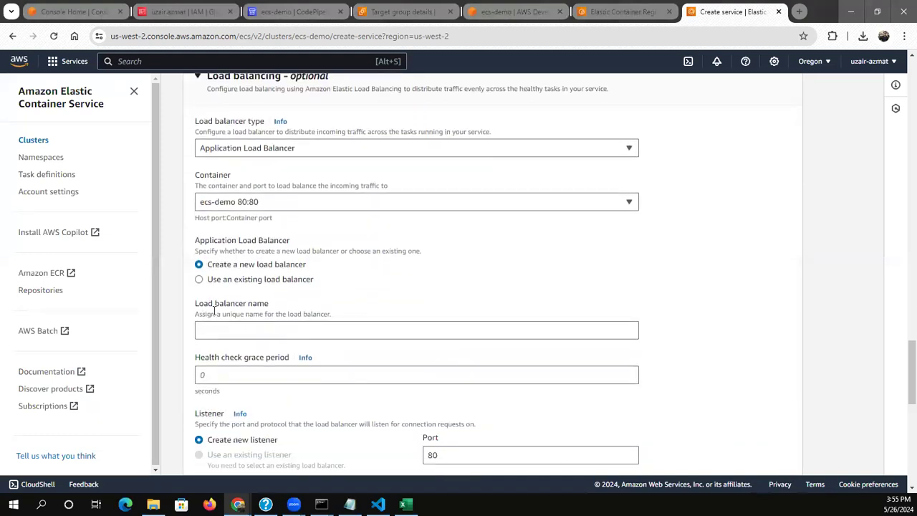
{"action": "left_click", "coordinate": [201, 280]}
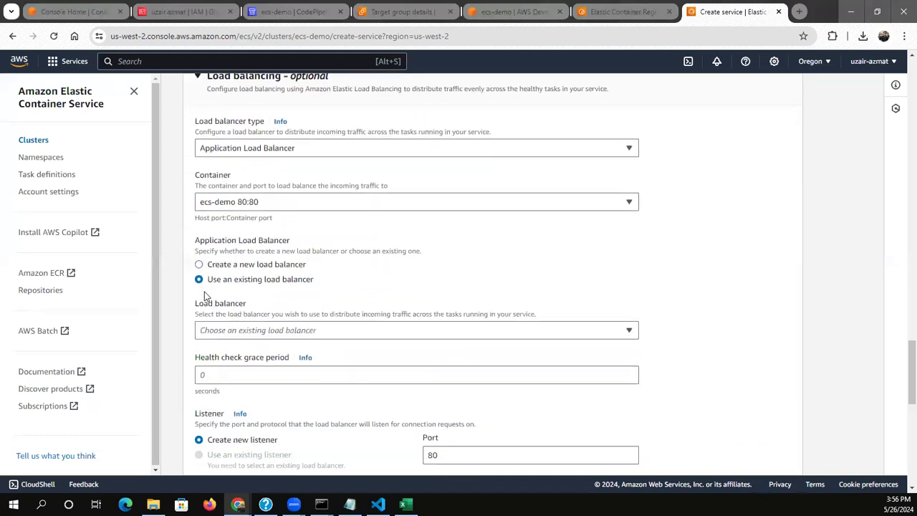
{"action": "left_click", "coordinate": [227, 333]}
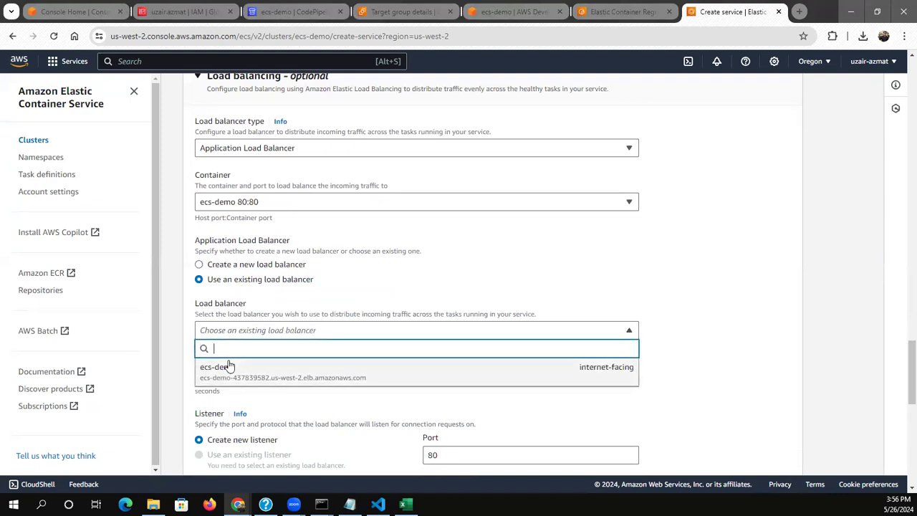
{"action": "left_click", "coordinate": [229, 367]}
{"action": "scroll", "coordinate": [184, 383], "scroll_direction": "down", "scroll_amount": 1}
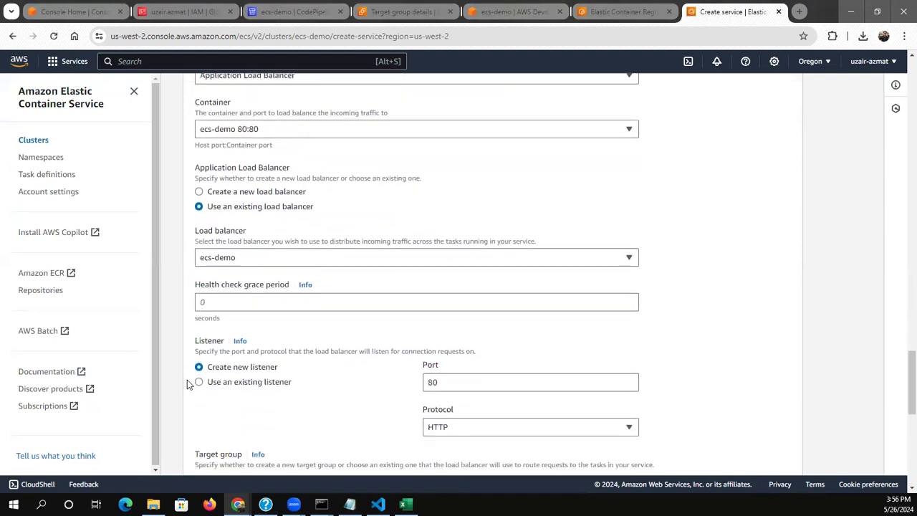
Use the existing 80:HTTP listener of the load balancer instead of creating a new one
{"action": "scroll", "coordinate": [188, 385], "scroll_direction": "down", "scroll_amount": 1}
{"action": "left_click", "coordinate": [210, 320]}
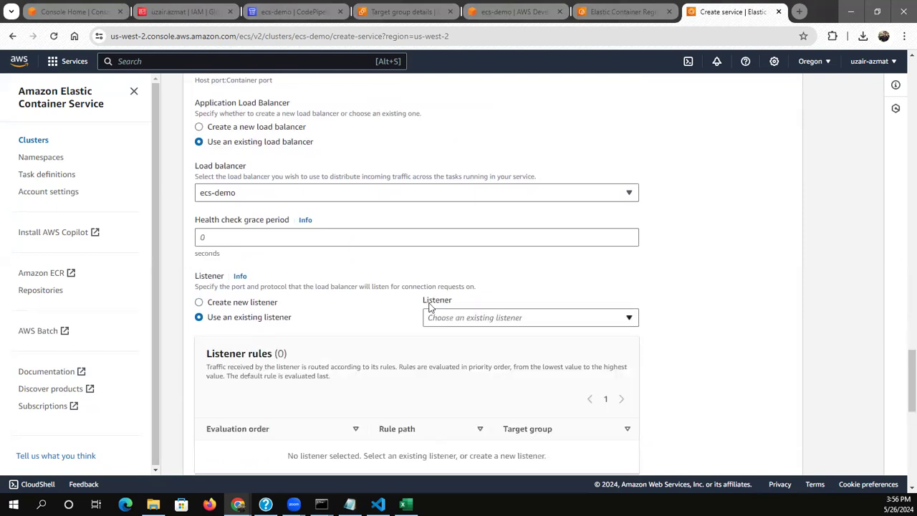
{"action": "left_click", "coordinate": [454, 315]}
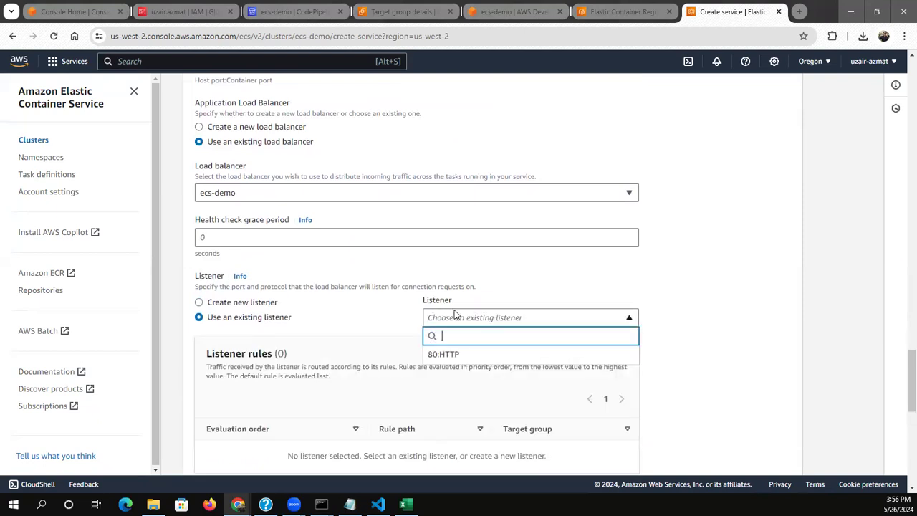
{"action": "left_click", "coordinate": [458, 356]}
Use the existing ecs-demo target group for the service instead of creating a new one
{"action": "scroll", "coordinate": [383, 353], "scroll_direction": "down", "scroll_amount": 2}
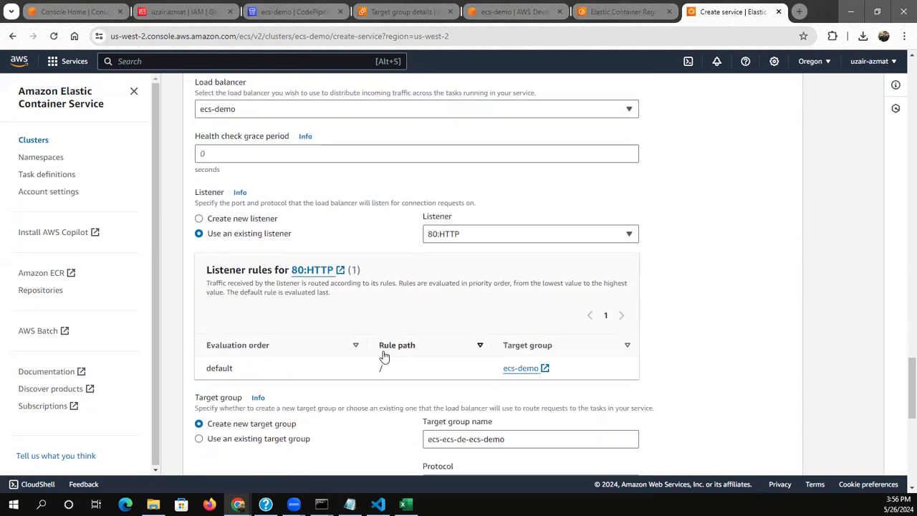
{"action": "scroll", "coordinate": [384, 357], "scroll_direction": "down", "scroll_amount": 2}
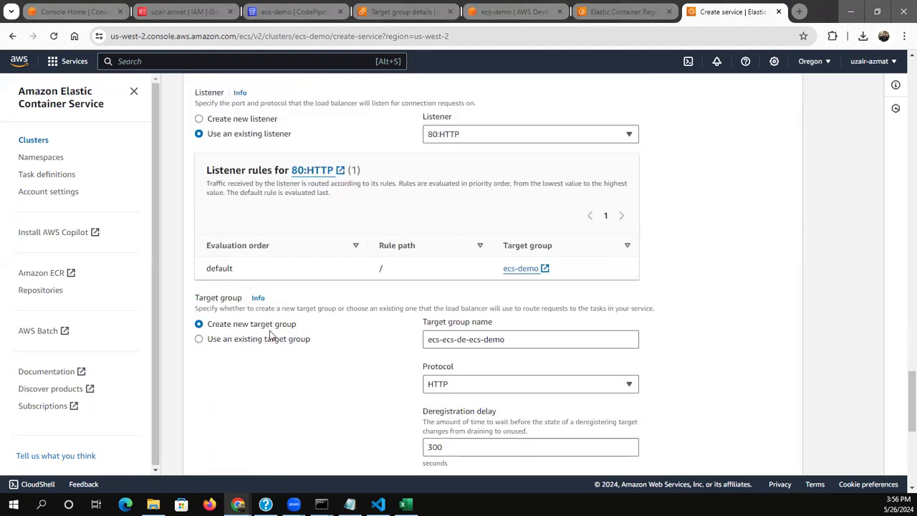
{"action": "left_click", "coordinate": [339, 339]}
{"action": "left_click", "coordinate": [454, 345]}
{"action": "left_click", "coordinate": [440, 345]}
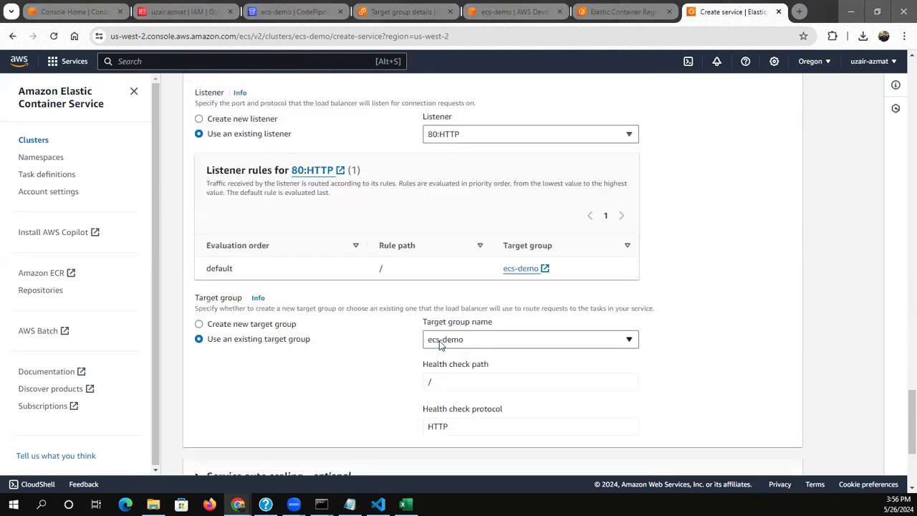
Enable service auto scaling with a minimum of 2 and a maximum of 5 tasks
{"action": "scroll", "coordinate": [344, 373], "scroll_direction": "down", "scroll_amount": 2}
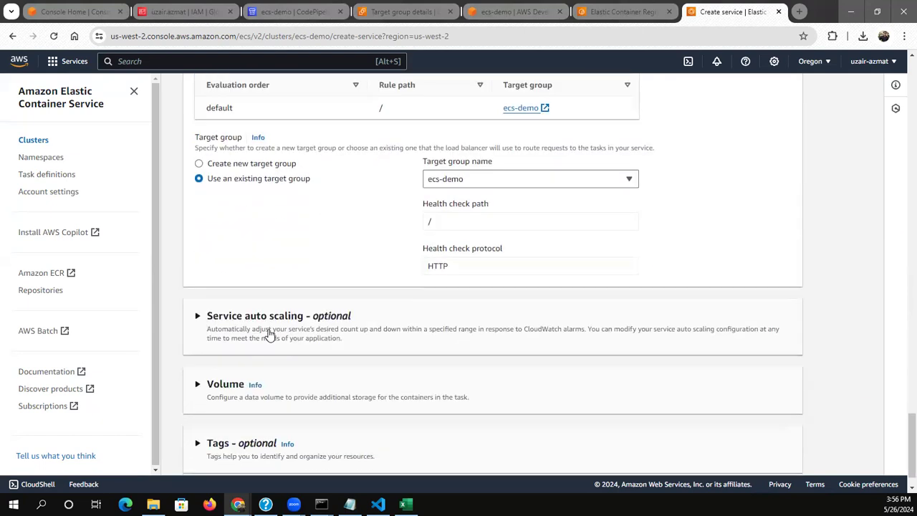
{"action": "left_click", "coordinate": [235, 319]}
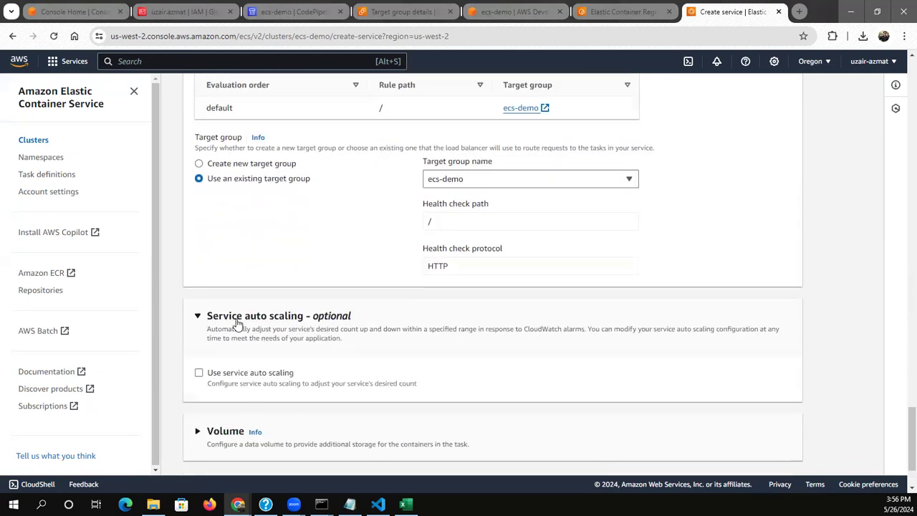
{"action": "left_click", "coordinate": [200, 374]}
{"action": "left_click", "coordinate": [232, 434]}
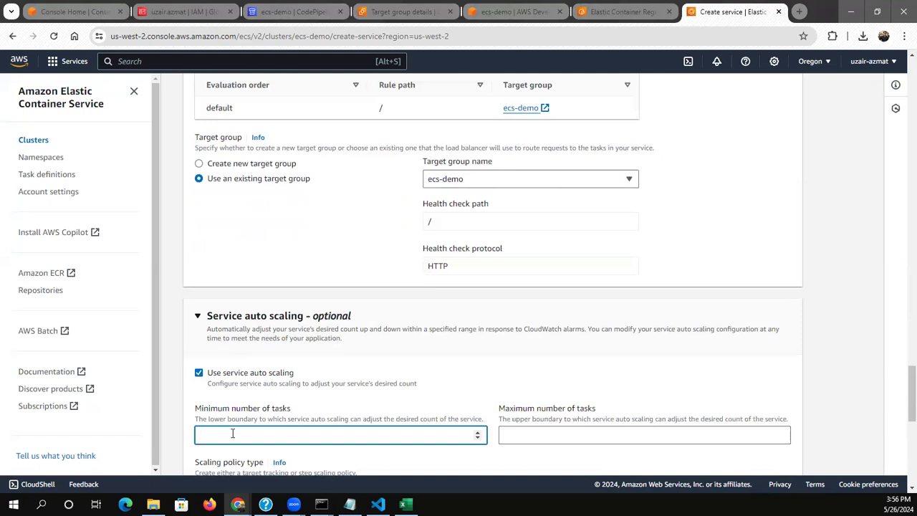
{"action": "type", "text": "2"}
{"action": "left_click", "coordinate": [521, 435]}
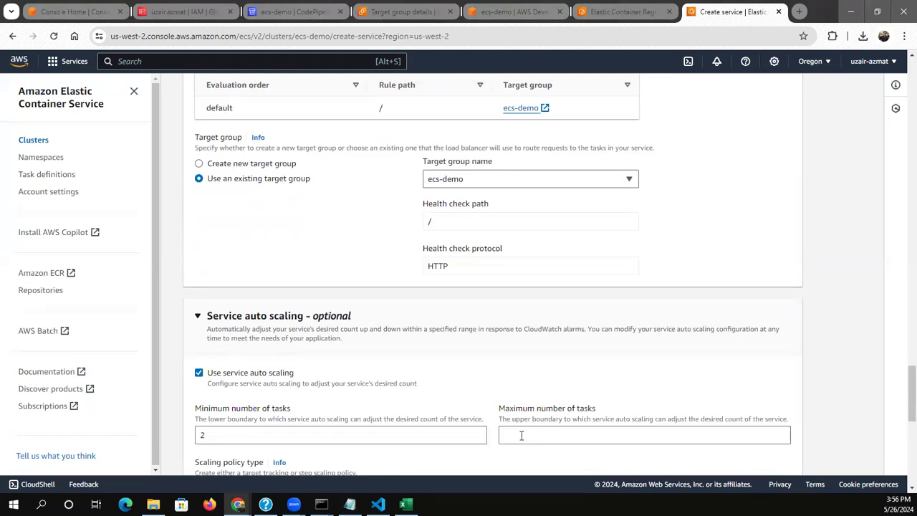
{"action": "type", "text": "5"}
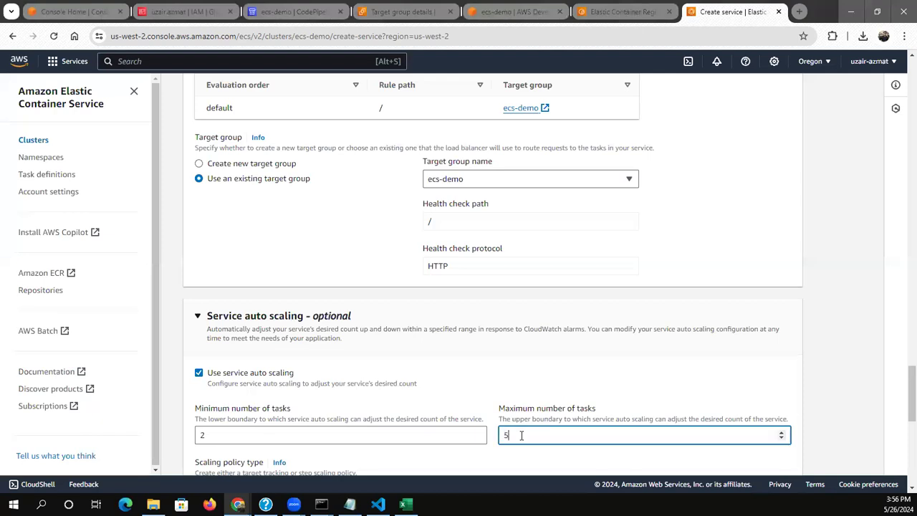
{"action": "left_click", "coordinate": [688, 384]}
Define a target tracking scaling policy named ecs-demo on the ECSServiceAverageCPUUtilization metric with a target value of 50
{"action": "scroll", "coordinate": [689, 386], "scroll_direction": "down", "scroll_amount": 1}
{"action": "scroll", "coordinate": [688, 387], "scroll_direction": "down", "scroll_amount": 2}
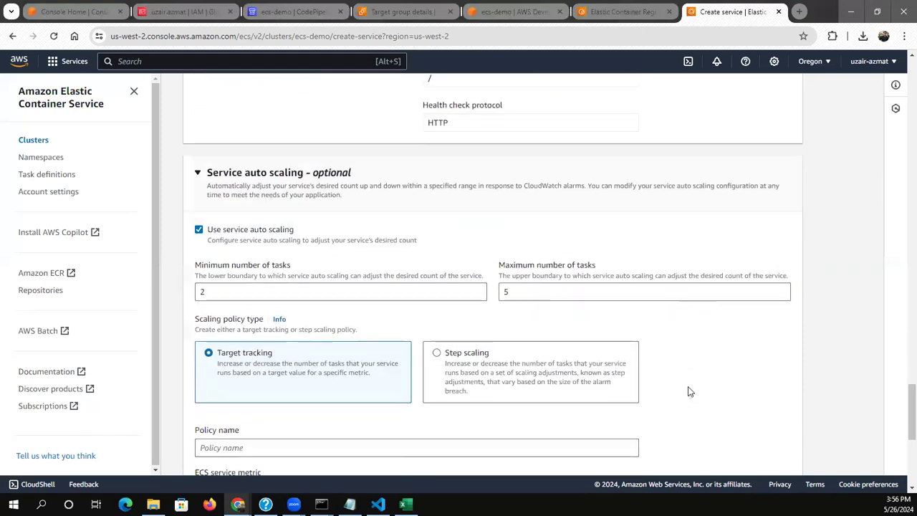
{"action": "scroll", "coordinate": [479, 360], "scroll_direction": "down", "scroll_amount": 2}
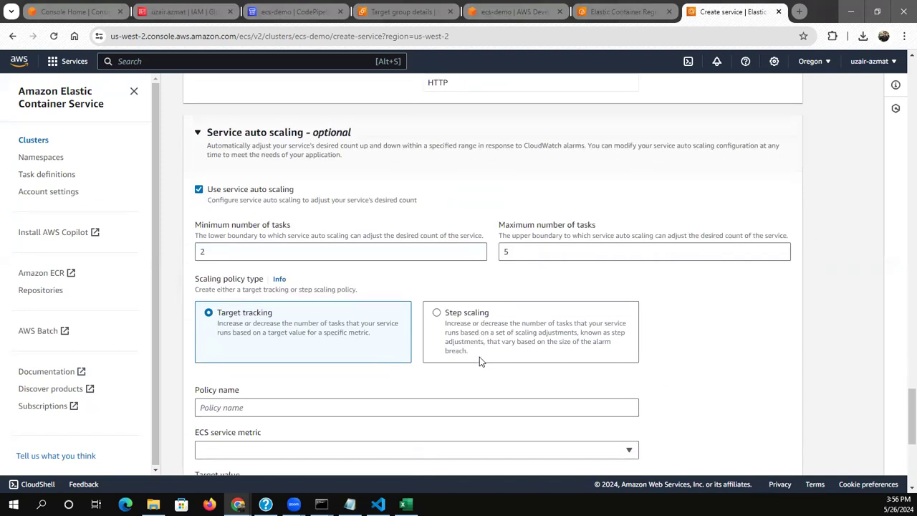
{"action": "left_click", "coordinate": [262, 340]}
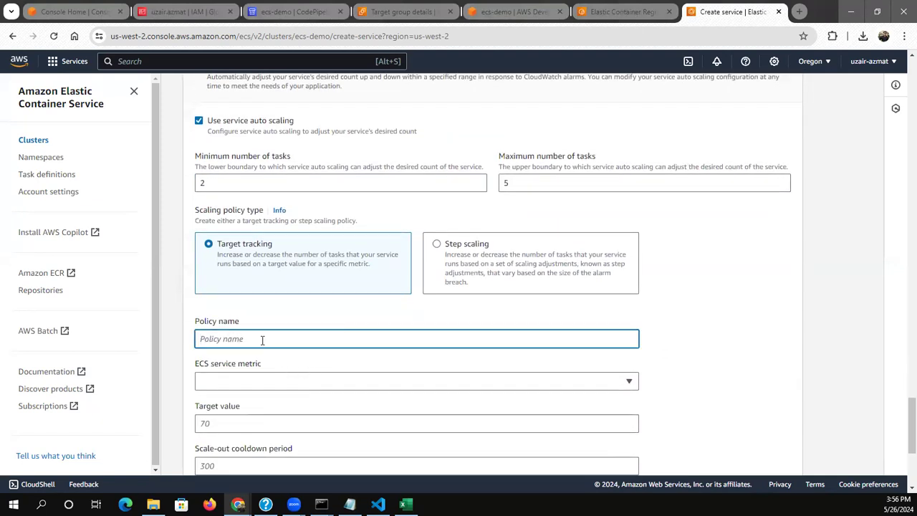
{"action": "type", "text": "ecs-demo"}
{"action": "left_click", "coordinate": [242, 384]}
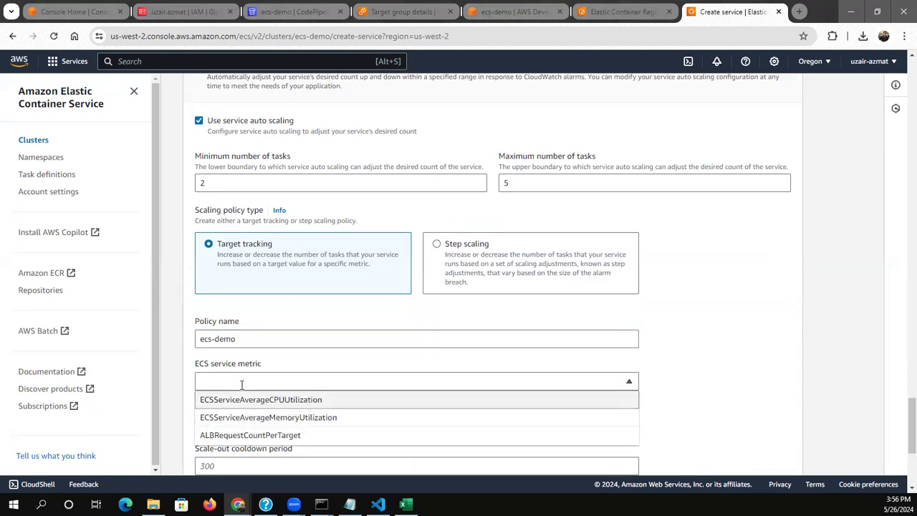
{"action": "left_click", "coordinate": [237, 399]}
{"action": "left_click", "coordinate": [222, 424]}
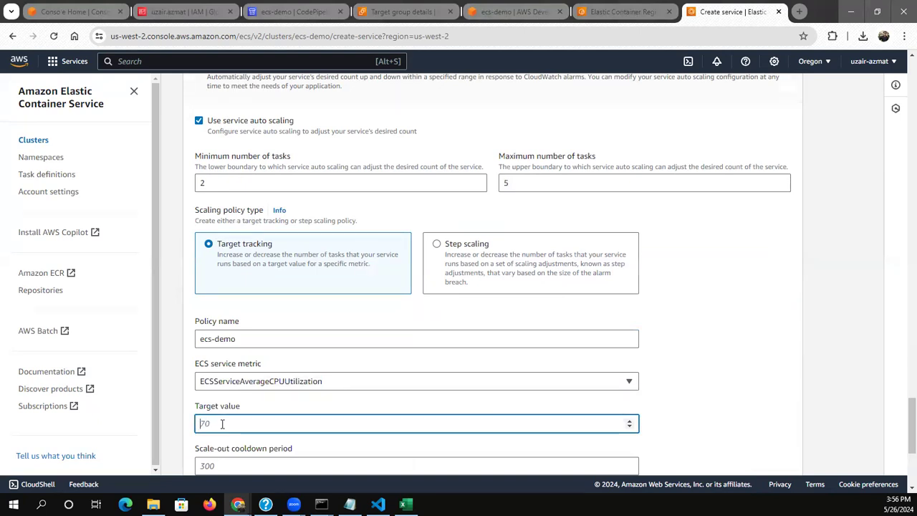
{"action": "type", "text": "50"}
{"action": "left_click", "coordinate": [190, 432]}
Create the service with the default cooldown periods and refresh the cluster's services list
{"action": "scroll", "coordinate": [187, 435], "scroll_direction": "down", "scroll_amount": 3}
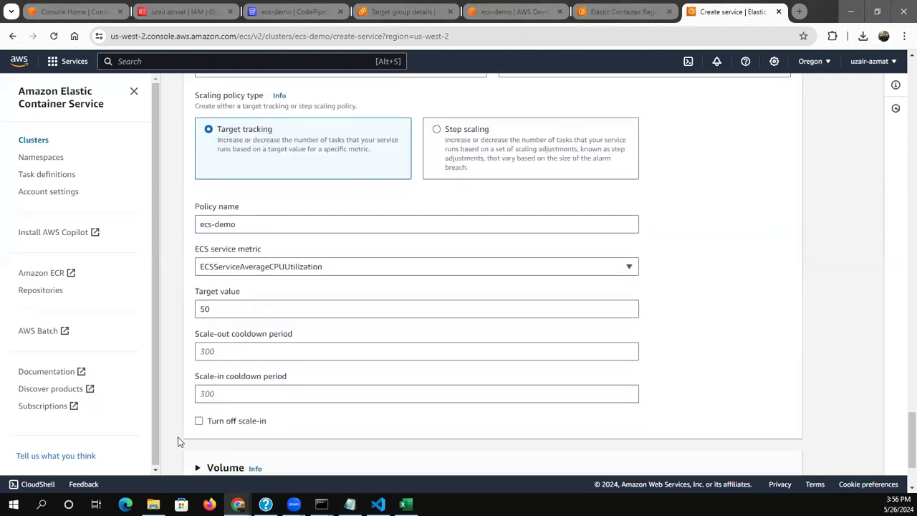
{"action": "scroll", "coordinate": [179, 442], "scroll_direction": "down", "scroll_amount": 3}
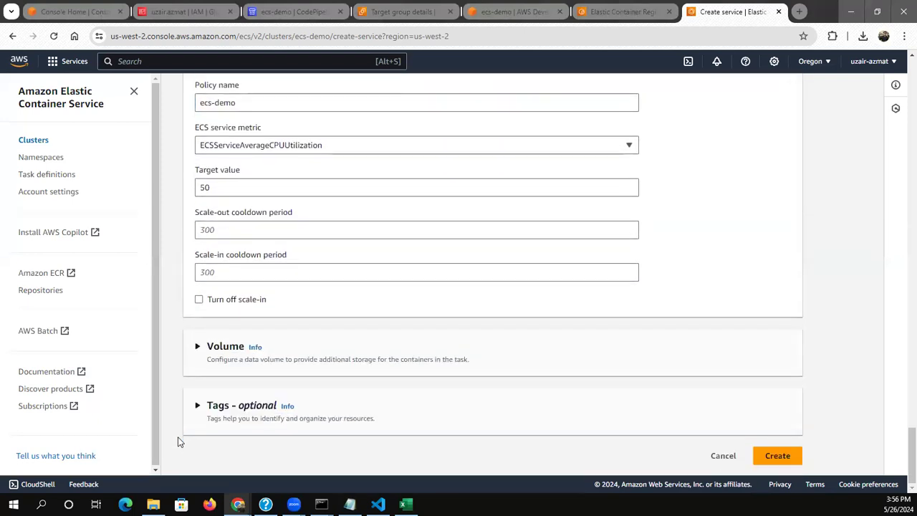
{"action": "left_click", "coordinate": [765, 457]}
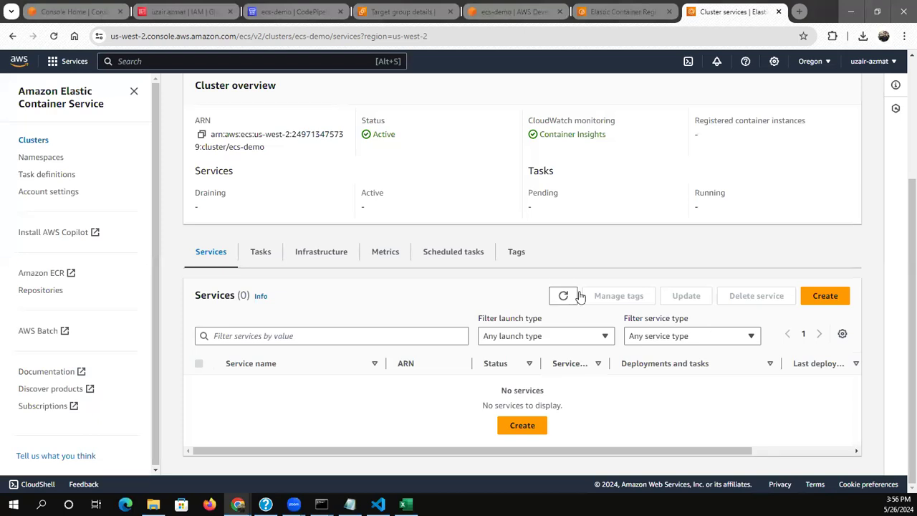
{"action": "left_click", "coordinate": [564, 296]}
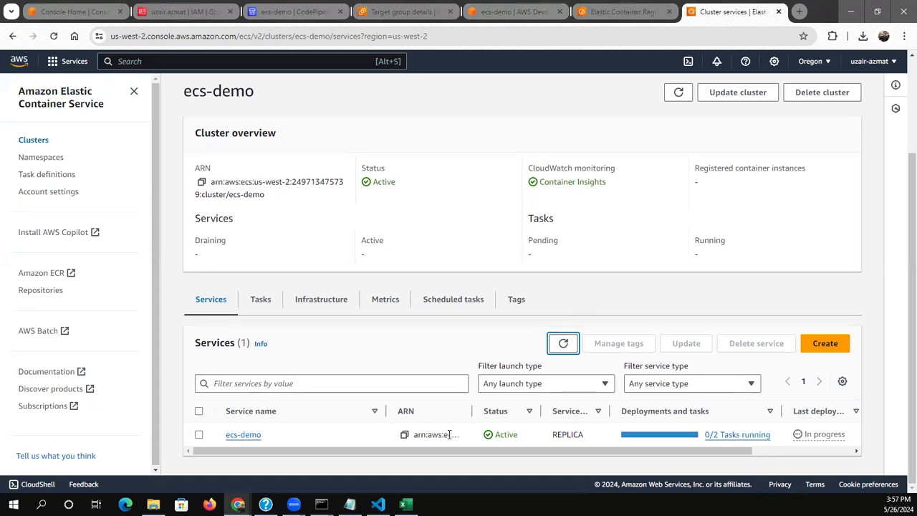
Open the ecs-demo service's tasks and refresh them repeatedly to check their status
{"action": "left_click", "coordinate": [238, 435]}
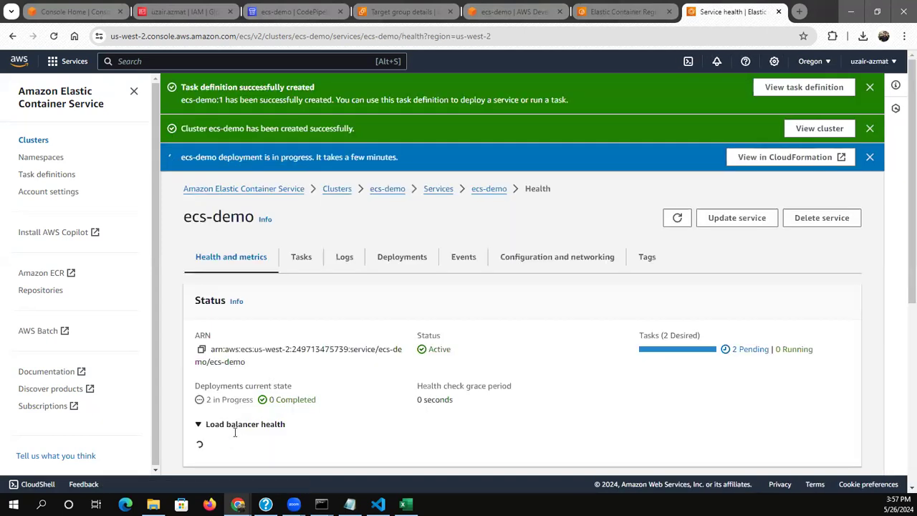
{"action": "left_click", "coordinate": [307, 262]}
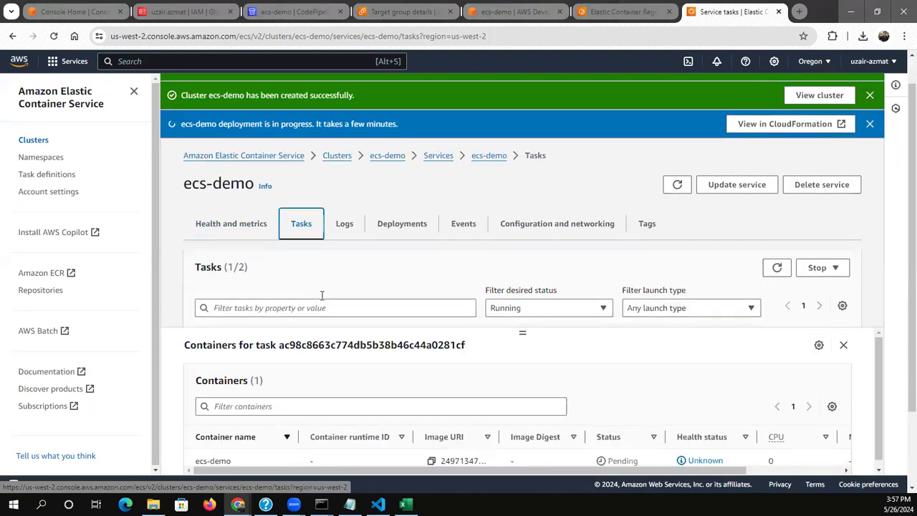
{"action": "scroll", "coordinate": [322, 296], "scroll_direction": "down", "scroll_amount": 2}
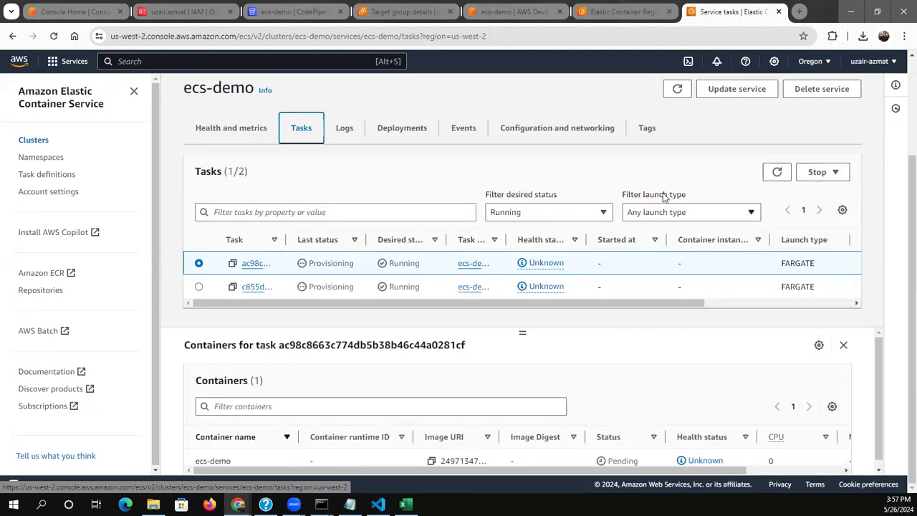
{"action": "left_click", "coordinate": [774, 174]}
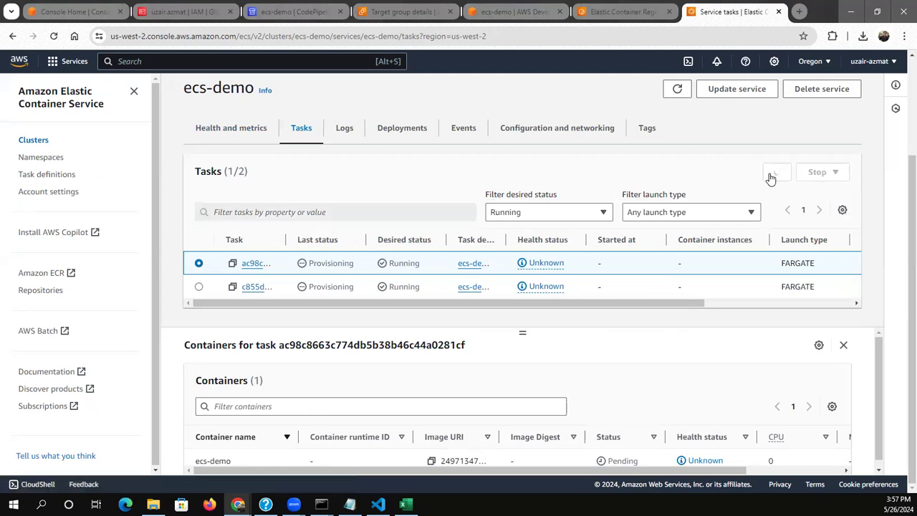
{"action": "left_click", "coordinate": [774, 174]}
{"action": "left_click", "coordinate": [774, 174]}
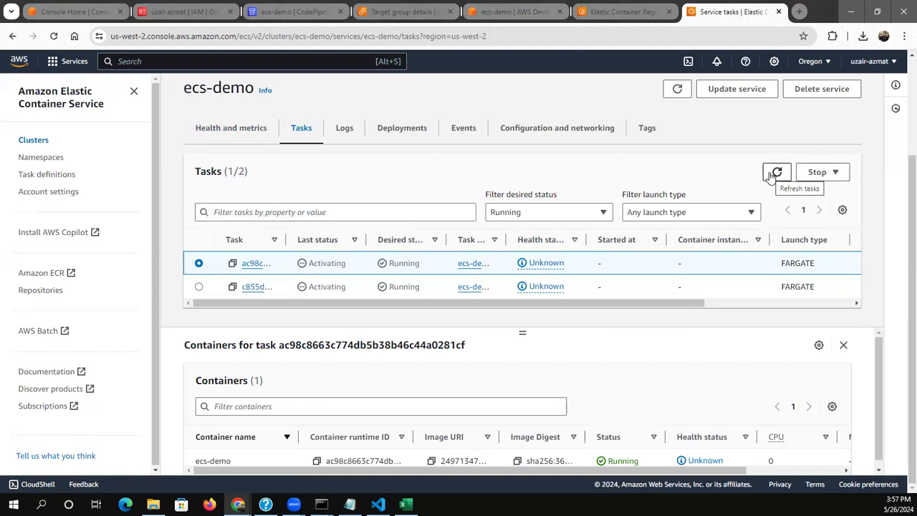
{"action": "left_click", "coordinate": [774, 174]}
{"action": "left_click", "coordinate": [774, 174]}
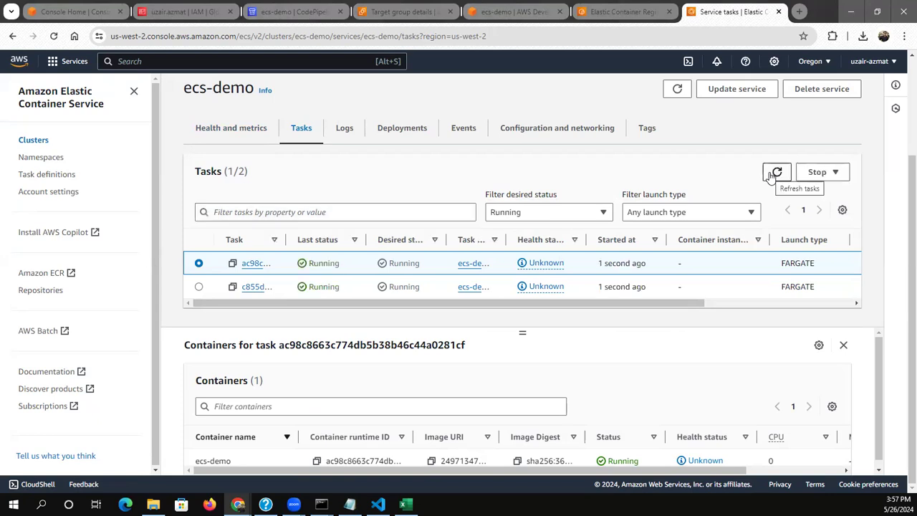
{"action": "left_click", "coordinate": [774, 174]}
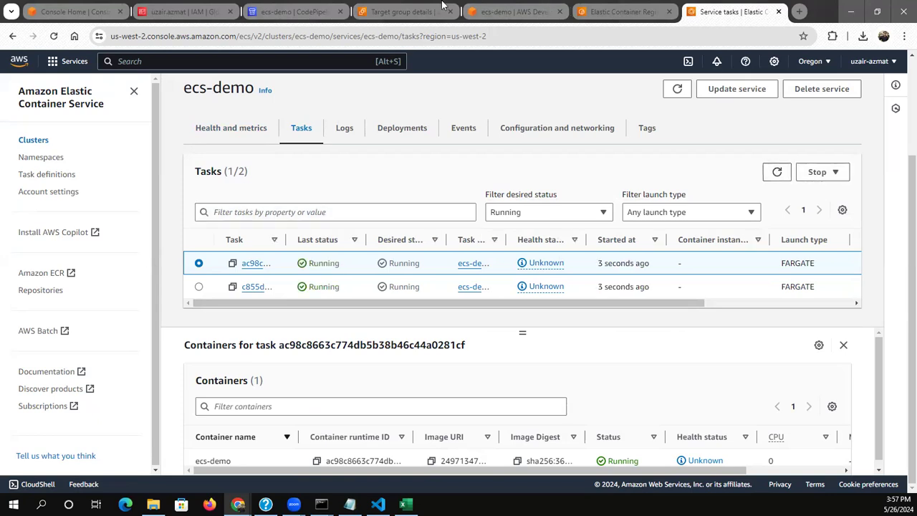
Go to the EC2 load balancers list and copy the DNS name of the ecs-demo load balancer
{"action": "left_click", "coordinate": [404, 11]}
{"action": "left_click", "coordinate": [669, 214]}
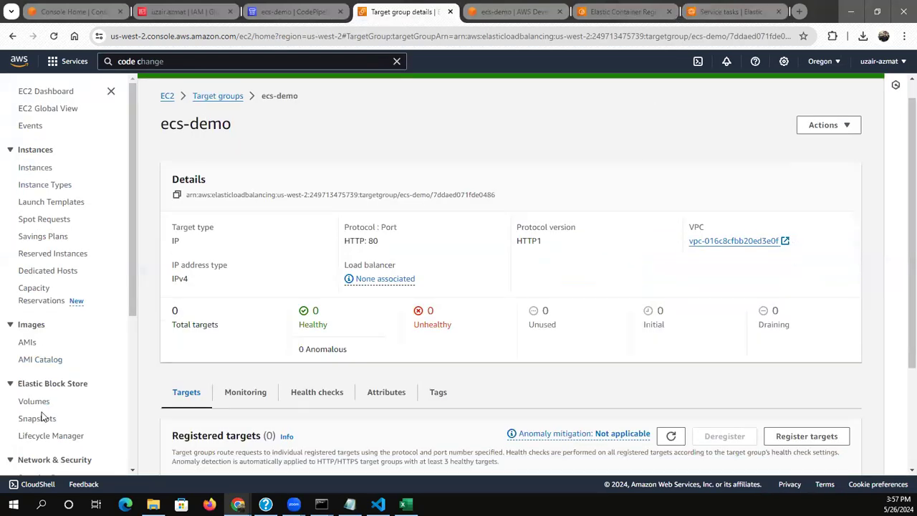
{"action": "scroll", "coordinate": [133, 427], "scroll_direction": "down", "scroll_amount": 4}
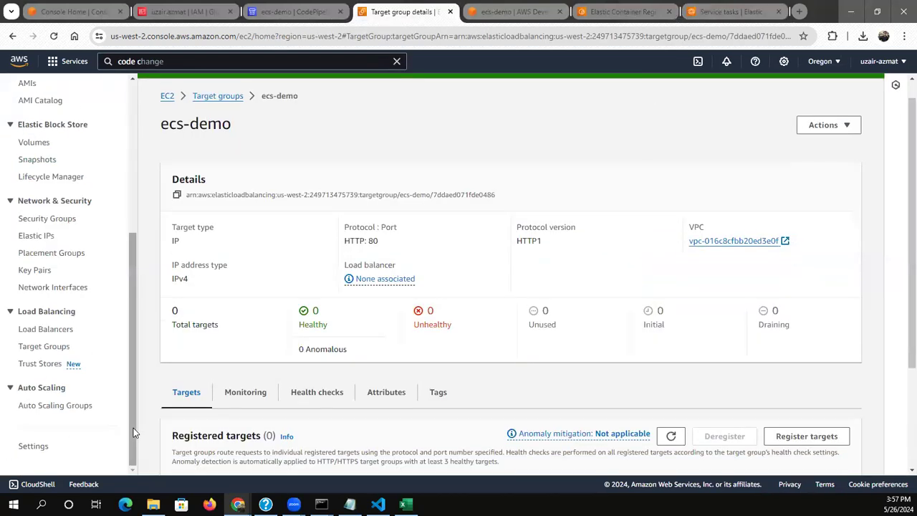
{"action": "left_click", "coordinate": [47, 330]}
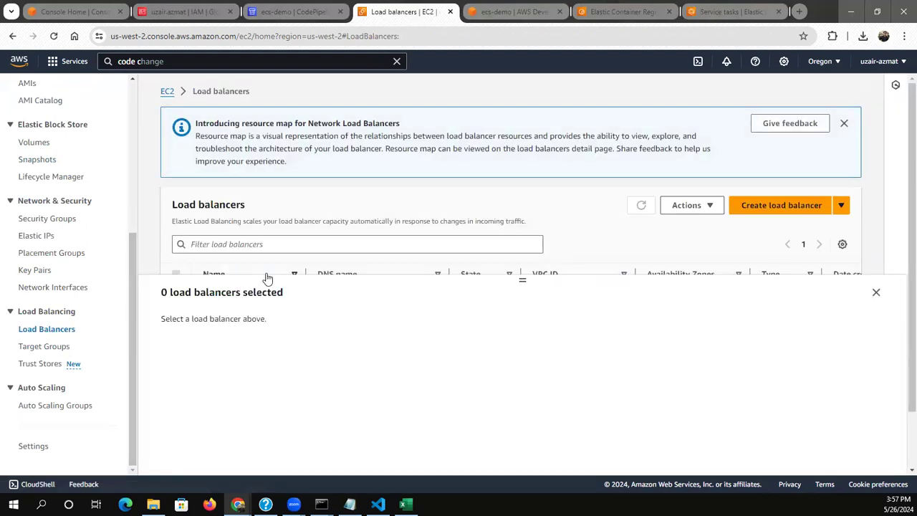
{"action": "left_click", "coordinate": [875, 295]}
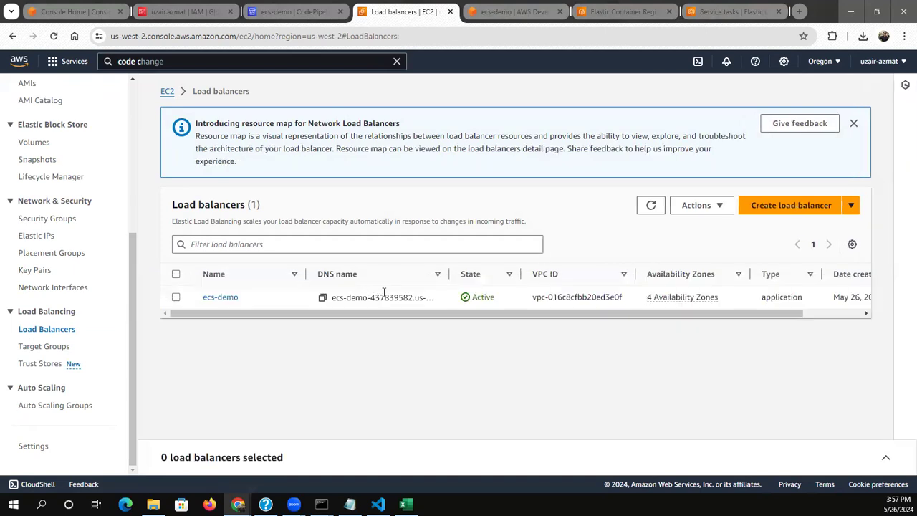
{"action": "left_click", "coordinate": [322, 297]}
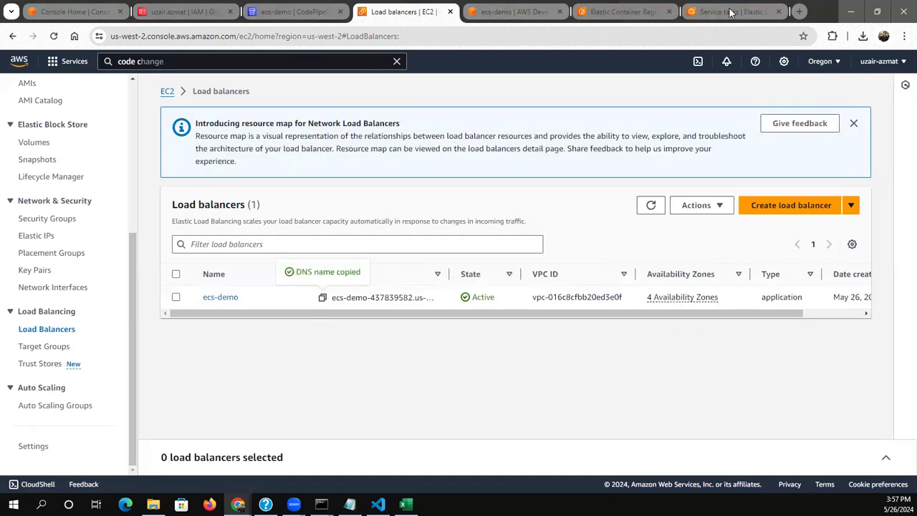
Load the copied load balancer DNS name in a new browser tab to test the application
{"action": "left_click", "coordinate": [799, 11]}
{"action": "key", "text": "ctrl+v"}
{"action": "key", "text": "Return"}
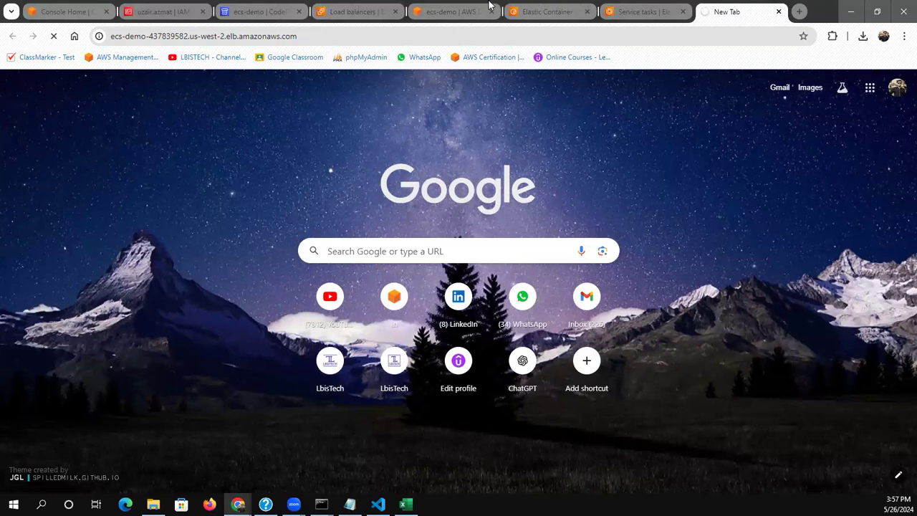
Return to the EC2 console and open the default VPC security group to check its inbound rules
{"action": "left_click", "coordinate": [349, 4]}
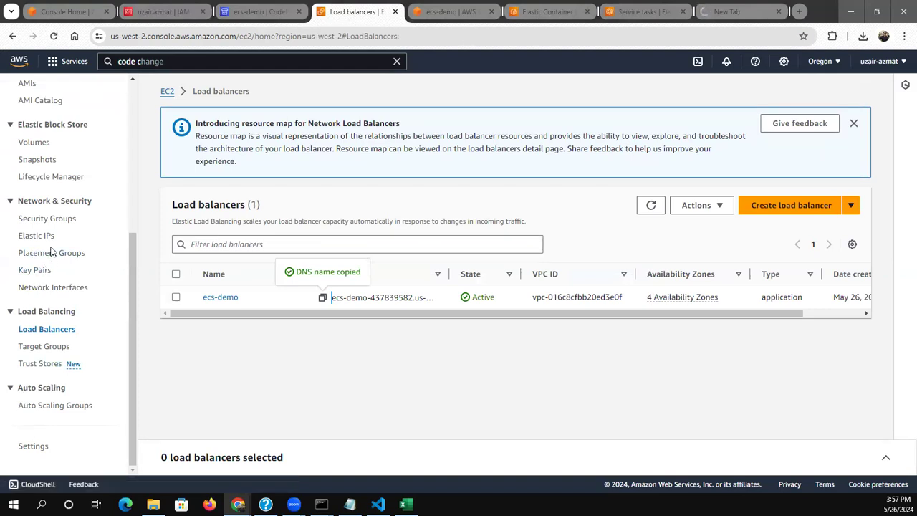
{"action": "left_click", "coordinate": [54, 224]}
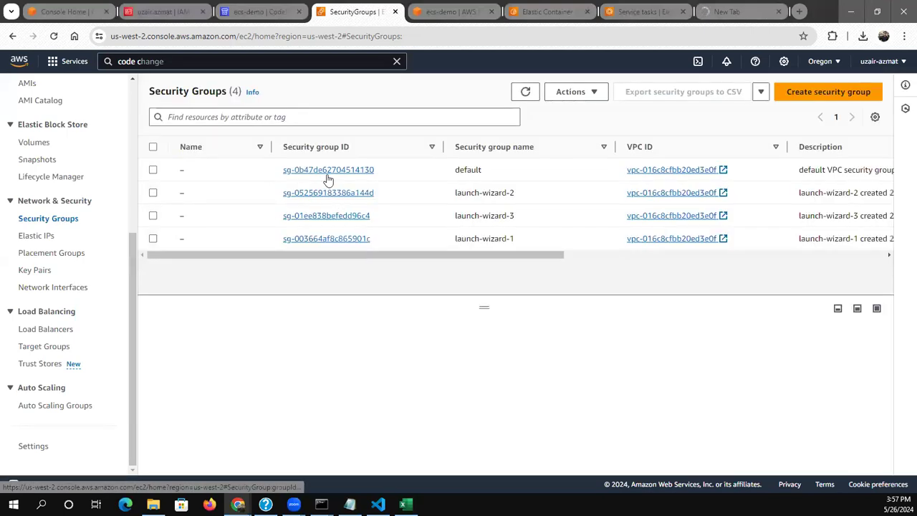
{"action": "left_click", "coordinate": [323, 170]}
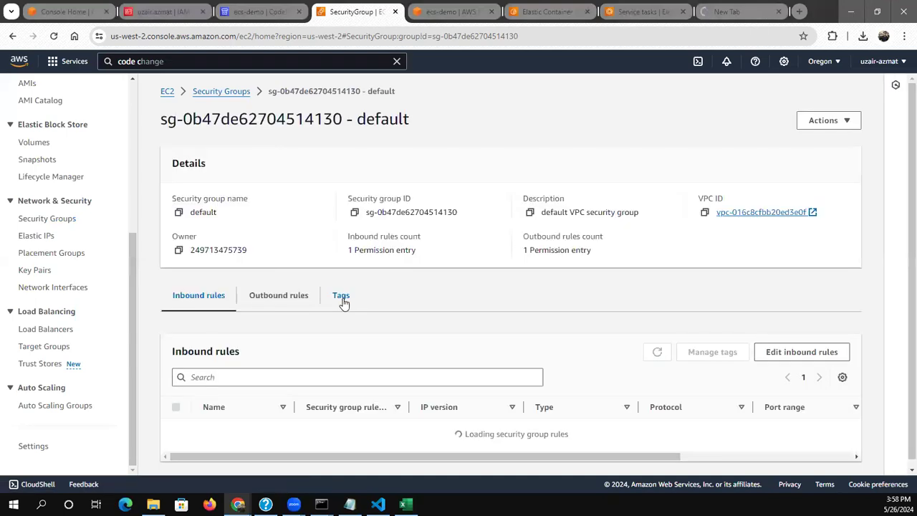
Edit the default security group's inbound rules, replacing the existing all-traffic rule with a new HTTP rule
{"action": "left_click", "coordinate": [788, 352]}
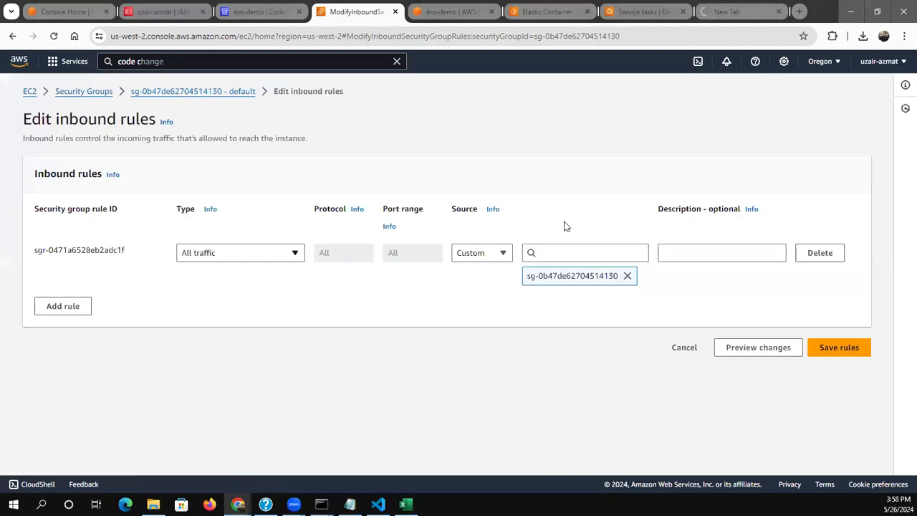
{"action": "left_click", "coordinate": [814, 255]}
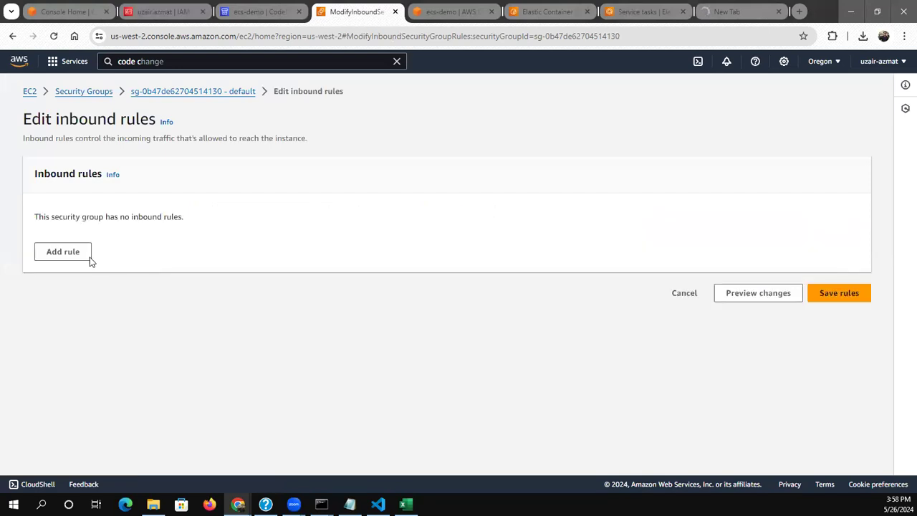
{"action": "left_click", "coordinate": [243, 261]}
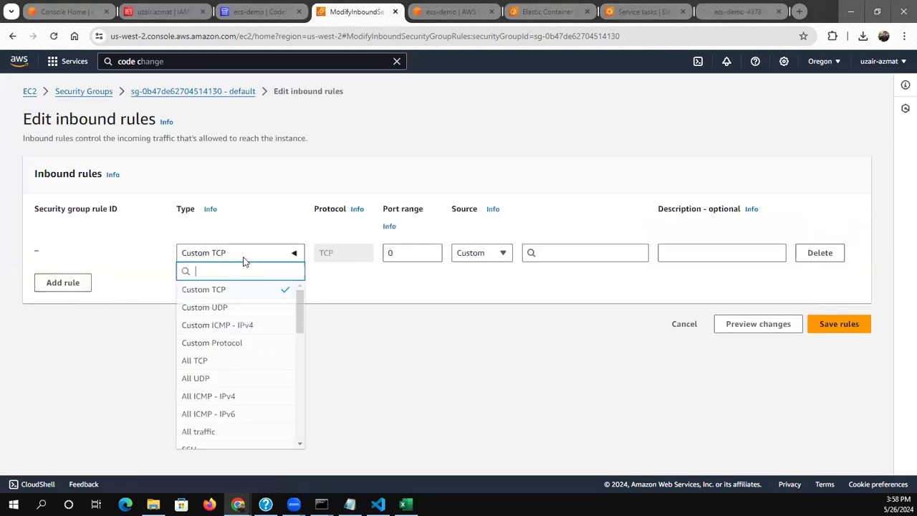
{"action": "key", "text": "Down"}
{"action": "key", "text": "Down"}
{"action": "key", "text": "Down"}
{"action": "key", "text": "Down"}
{"action": "key", "text": "Down"}
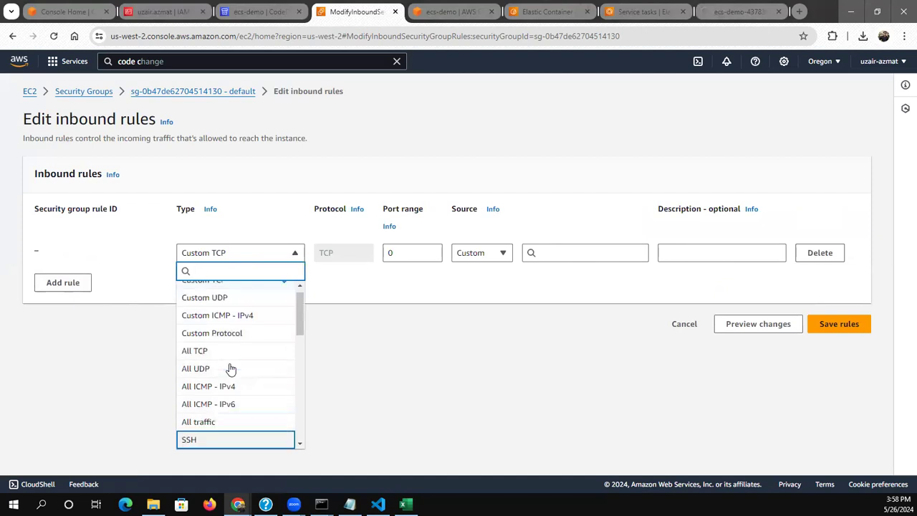
{"action": "key", "text": "Up"}
{"action": "key", "text": "Down"}
{"action": "key", "text": "Down"}
{"action": "key", "text": "Down"}
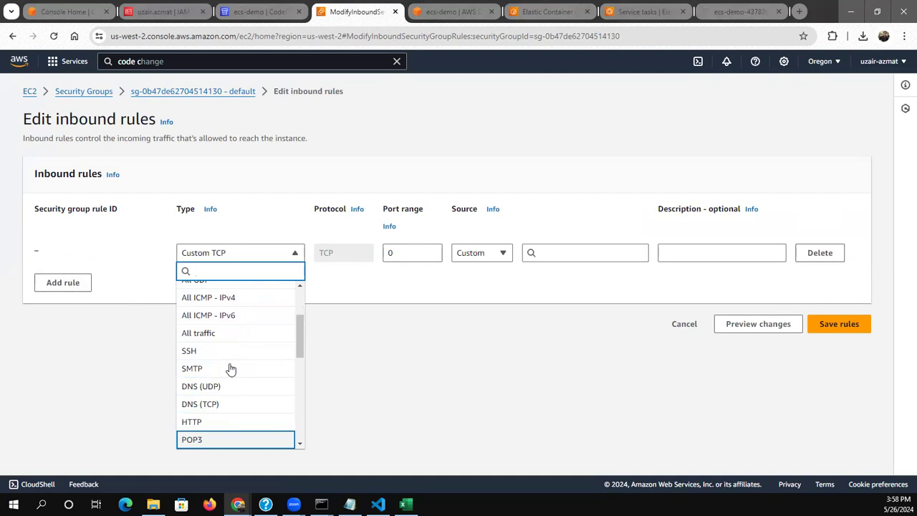
{"action": "key", "text": "Up"}
{"action": "key", "text": "Return"}
Set the HTTP rule's source to anywhere (0.0.0.0/0) and save the inbound rules
{"action": "left_click", "coordinate": [452, 253]}
{"action": "left_click", "coordinate": [478, 289]}
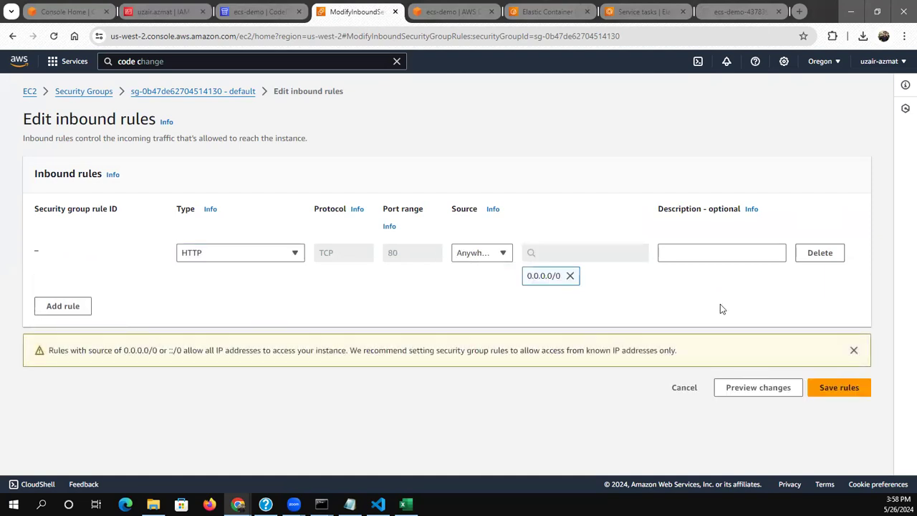
{"action": "left_click", "coordinate": [811, 391]}
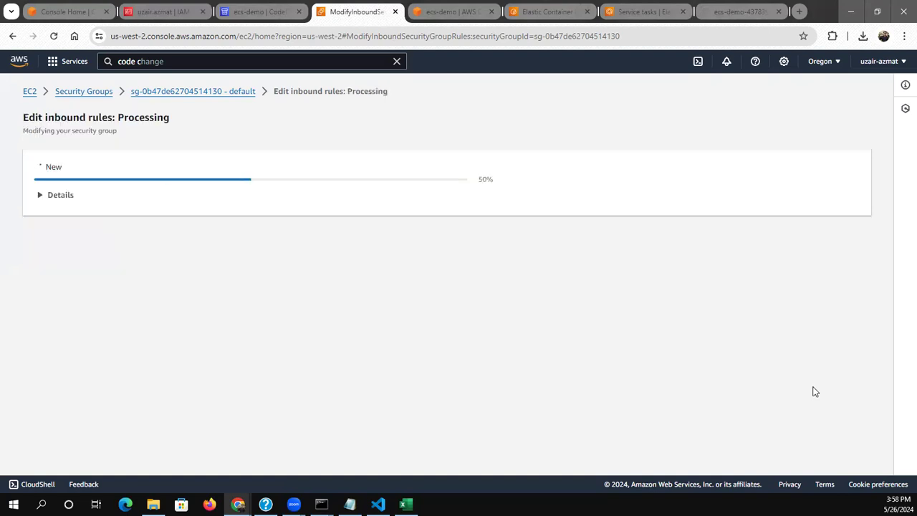
Reload the application at the load balancer address and test its Home, Facebook and Link 1 links, returning from Facebook to the application
{"action": "left_click", "coordinate": [718, 16]}
{"action": "left_click", "coordinate": [53, 37]}
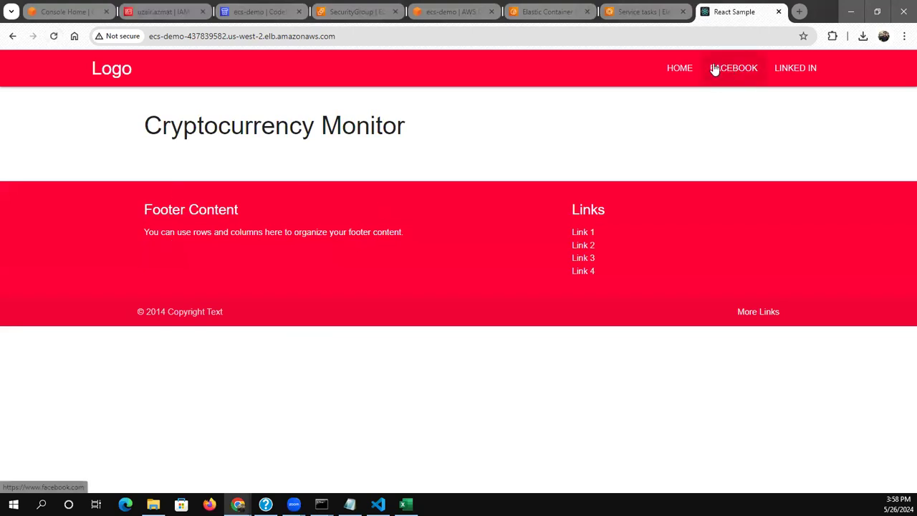
{"action": "left_click", "coordinate": [676, 68]}
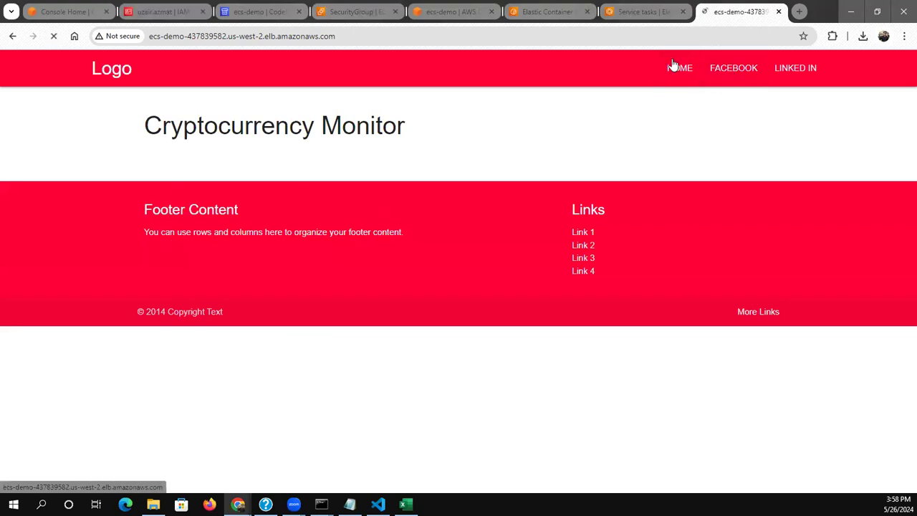
{"action": "left_click", "coordinate": [726, 69]}
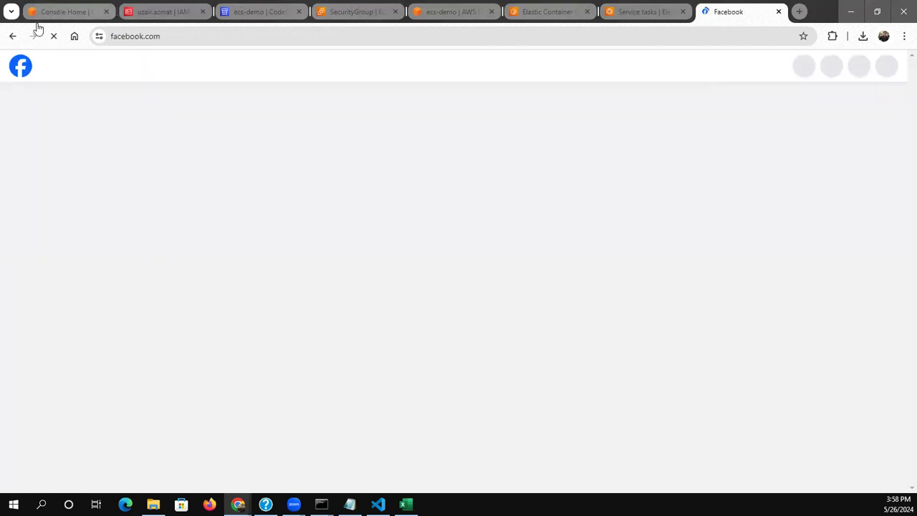
{"action": "left_click", "coordinate": [10, 36]}
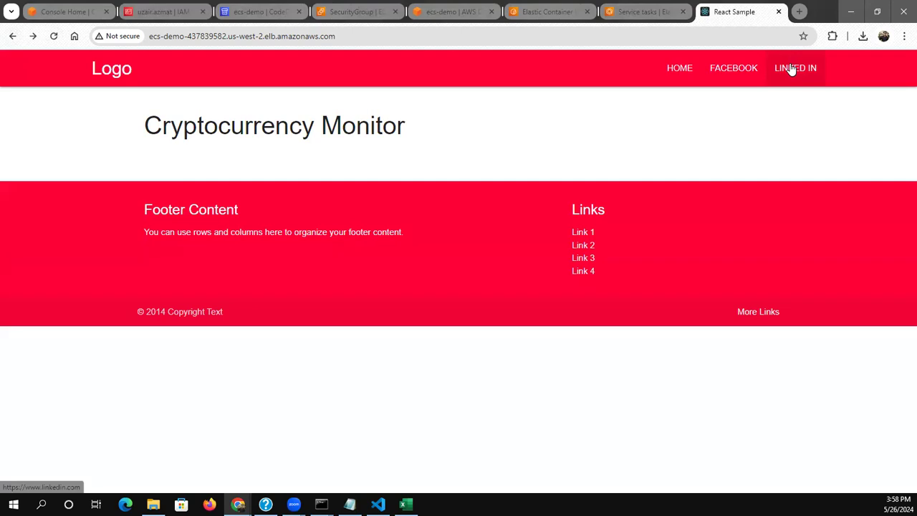
{"action": "left_click", "coordinate": [580, 240]}
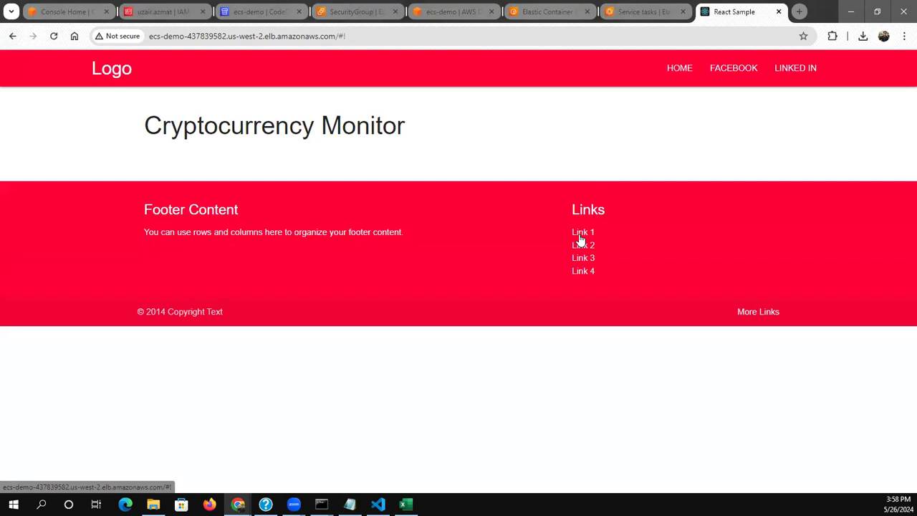
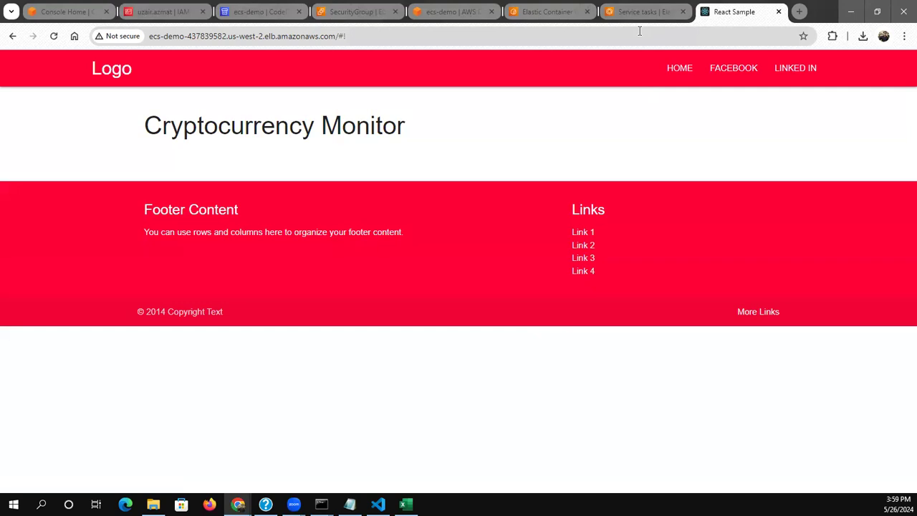
{"action": "left_click", "coordinate": [555, 9]}
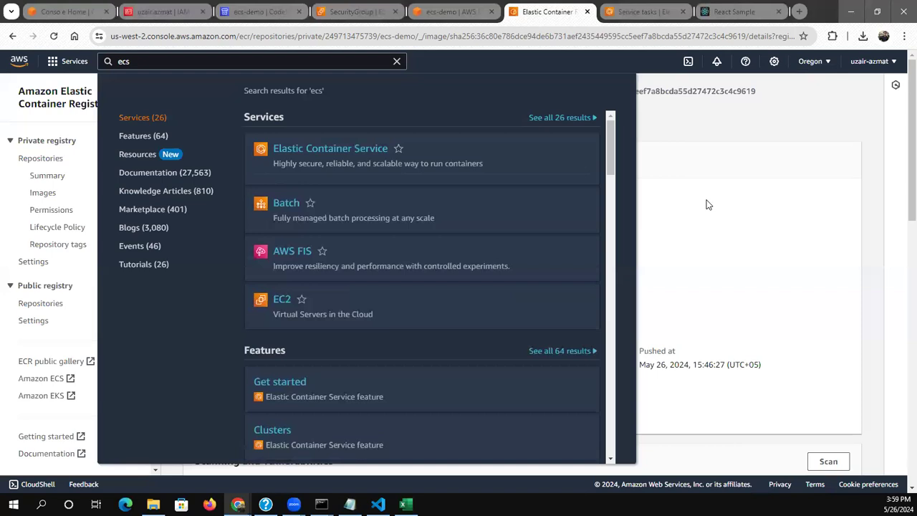
{"action": "left_click", "coordinate": [707, 205]}
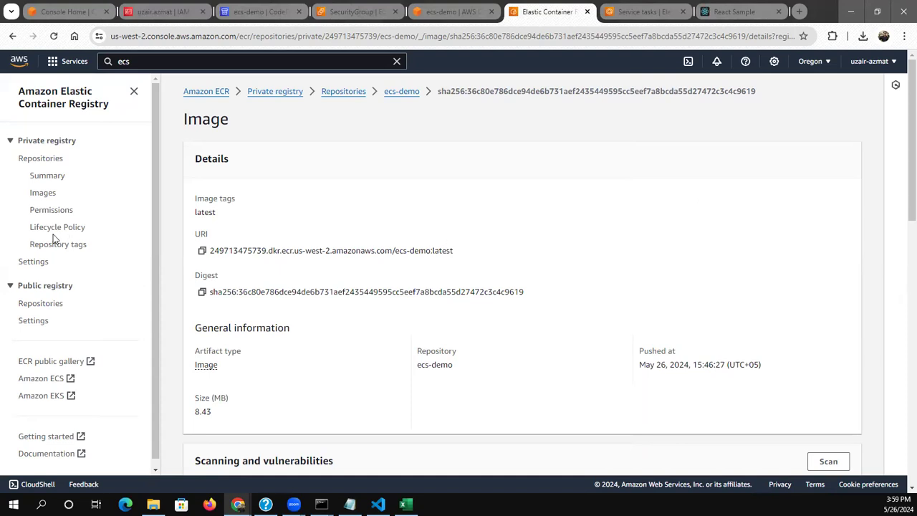
{"action": "left_click", "coordinate": [362, 11]}
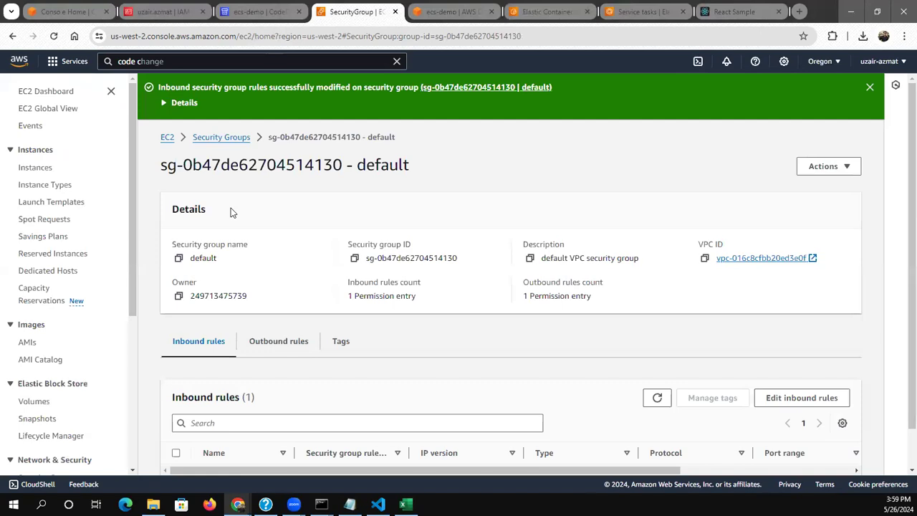
{"action": "left_click", "coordinate": [453, 11]}
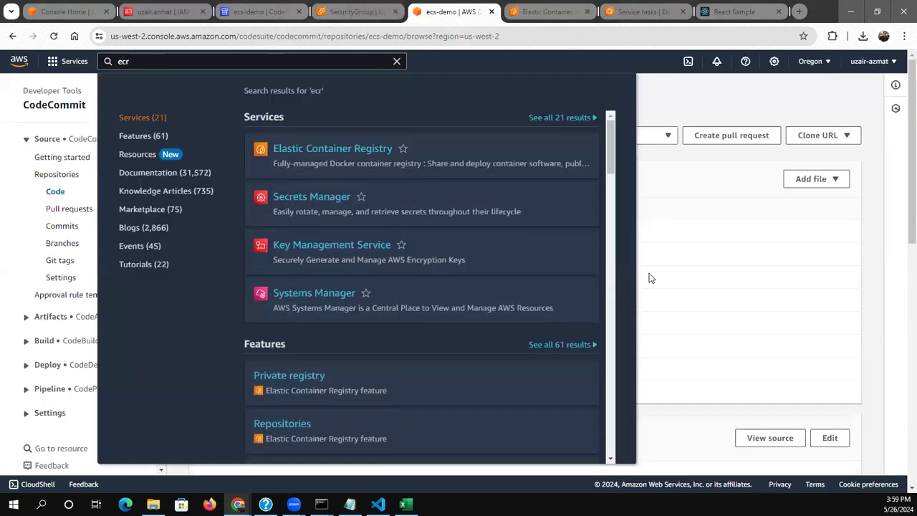
{"action": "left_click", "coordinate": [649, 278]}
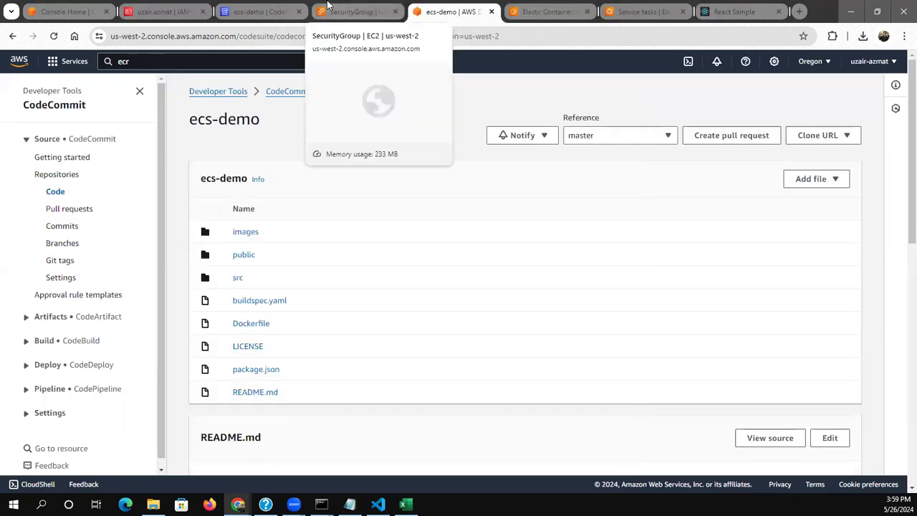
Return to the EC2 console and open the list of load balancing target groups
{"action": "left_click", "coordinate": [327, 5]}
{"action": "scroll", "coordinate": [132, 451], "scroll_direction": "down", "scroll_amount": 5}
{"action": "left_click_drag", "start_coordinate": [132, 451], "coordinate": [44, 347]}
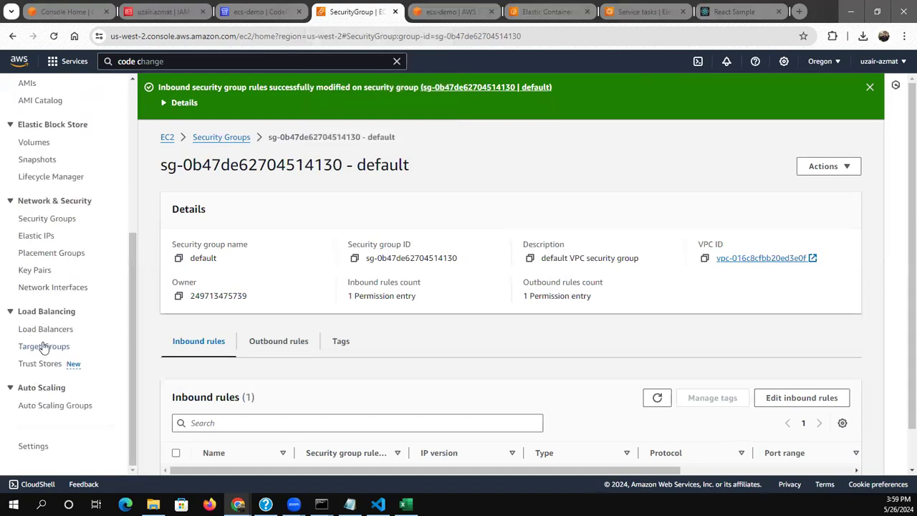
{"action": "left_click", "coordinate": [43, 347]}
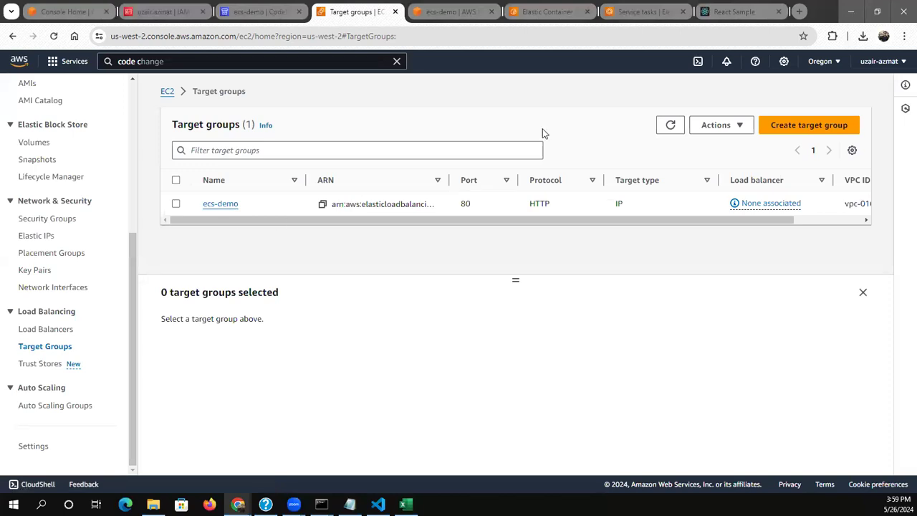
Start a new target group with the IP addresses target type and name it backend
{"action": "left_click", "coordinate": [774, 124]}
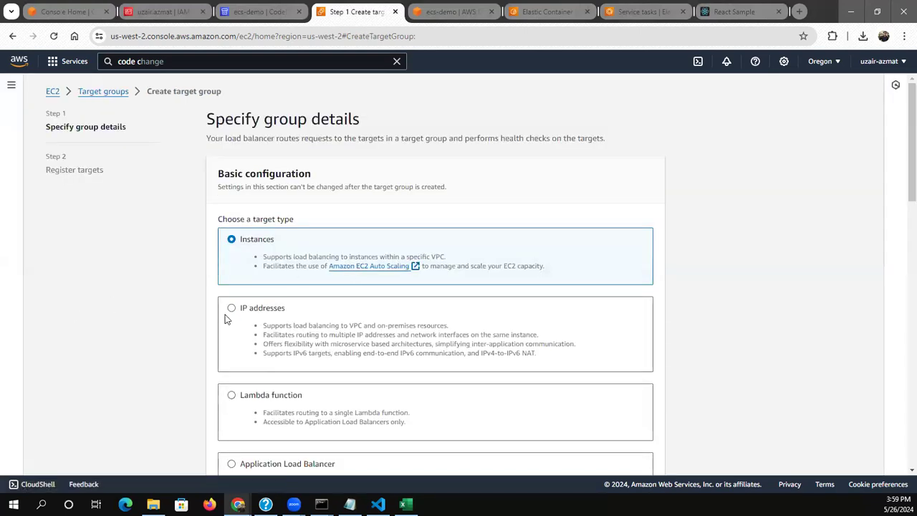
{"action": "left_click", "coordinate": [227, 319]}
{"action": "scroll", "coordinate": [146, 317], "scroll_direction": "down", "scroll_amount": 4}
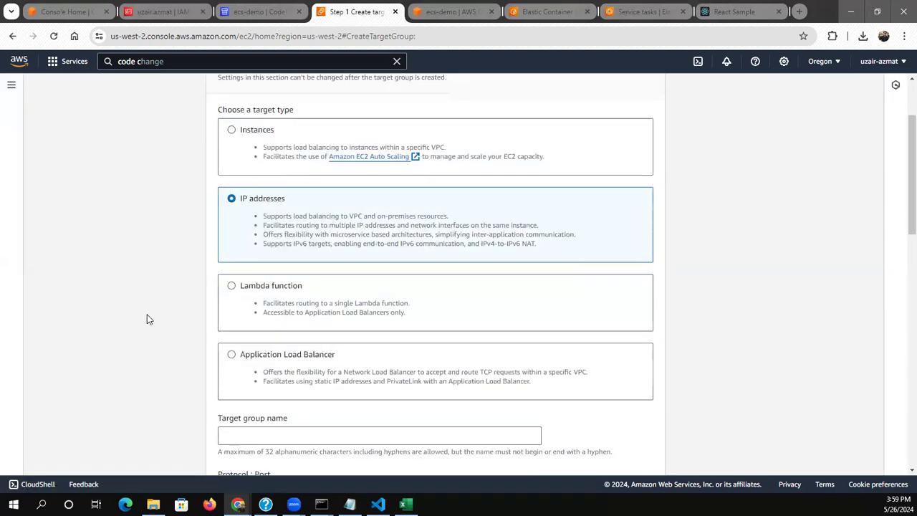
{"action": "left_click", "coordinate": [235, 283]}
{"action": "type", "text": "backend"}
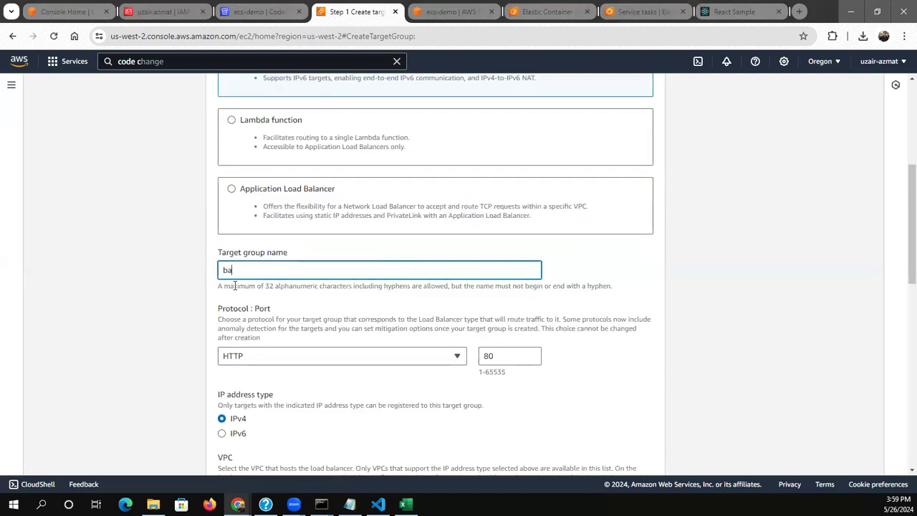
{"action": "left_click", "coordinate": [221, 315]}
{"action": "scroll", "coordinate": [222, 315], "scroll_direction": "down", "scroll_amount": 1}
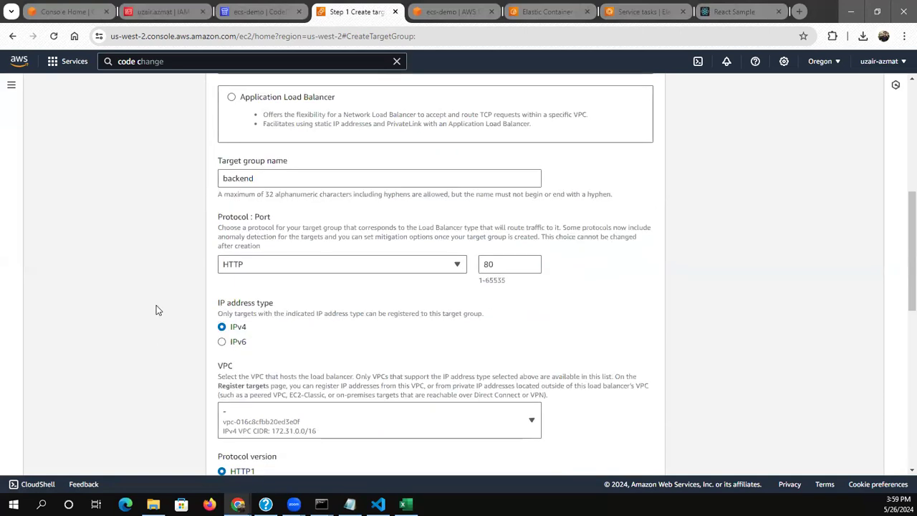
Keep the default protocol and health check settings and create the backend target group without registering any IP targets
{"action": "scroll", "coordinate": [156, 307], "scroll_direction": "down", "scroll_amount": 3}
{"action": "scroll", "coordinate": [156, 310], "scroll_direction": "down", "scroll_amount": 4}
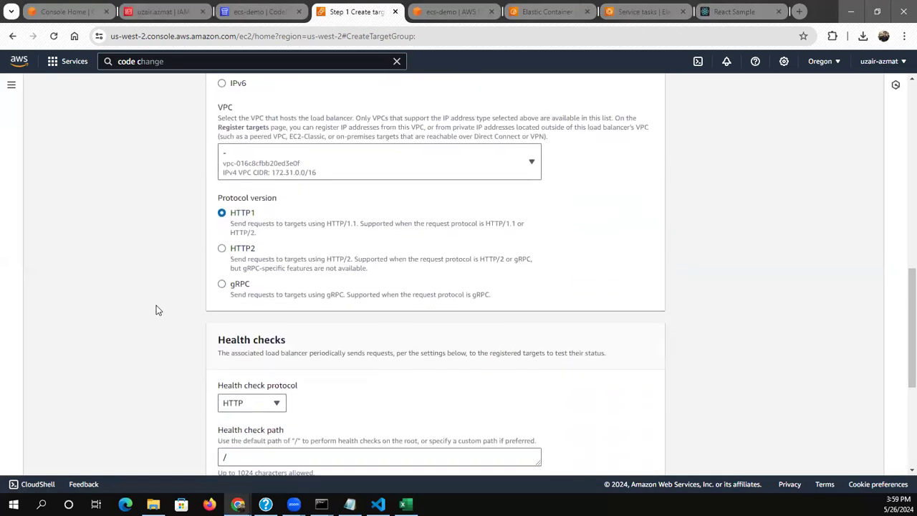
{"action": "scroll", "coordinate": [521, 417], "scroll_direction": "up", "scroll_amount": 12}
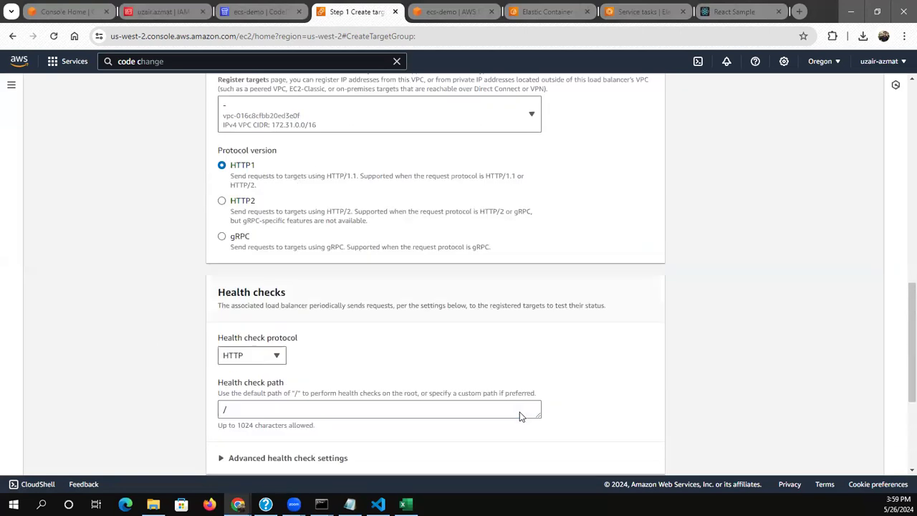
{"action": "scroll", "coordinate": [115, 334], "scroll_direction": "down", "scroll_amount": 13}
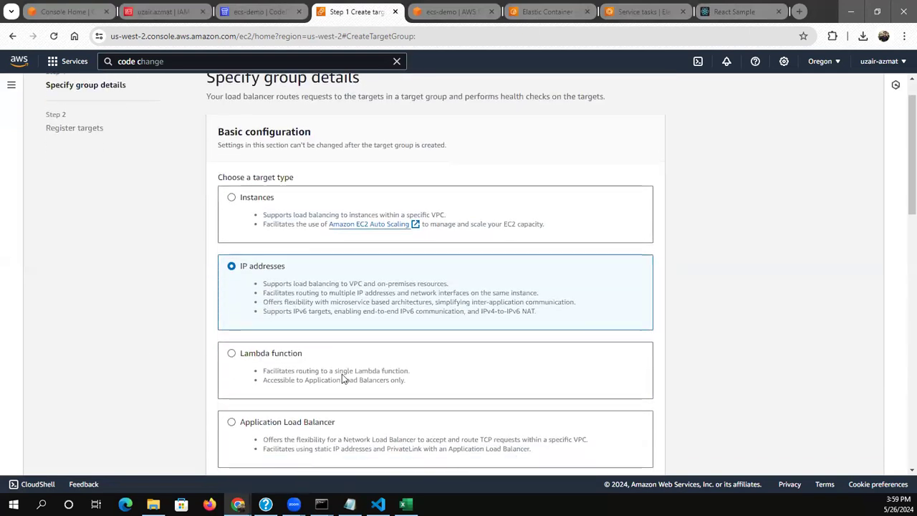
{"action": "left_click", "coordinate": [656, 457]}
{"action": "scroll", "coordinate": [528, 381], "scroll_direction": "down", "scroll_amount": 2}
{"action": "left_click", "coordinate": [745, 319]}
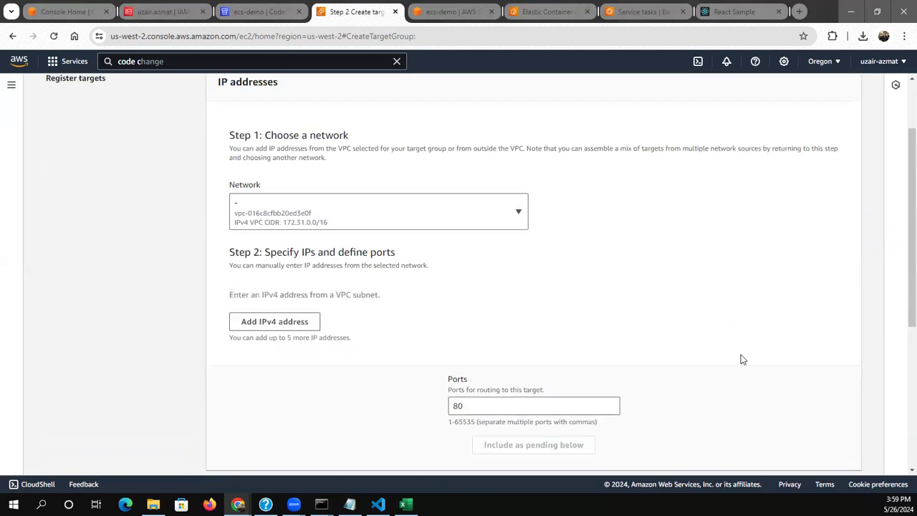
{"action": "scroll", "coordinate": [741, 356], "scroll_direction": "down", "scroll_amount": 6}
{"action": "left_click", "coordinate": [824, 452]}
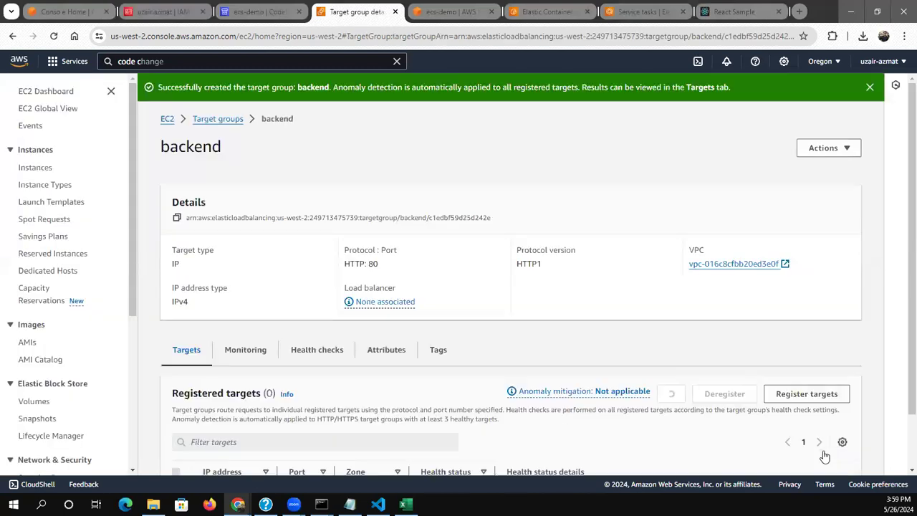
{"action": "scroll", "coordinate": [436, 313], "scroll_direction": "down", "scroll_amount": 5}
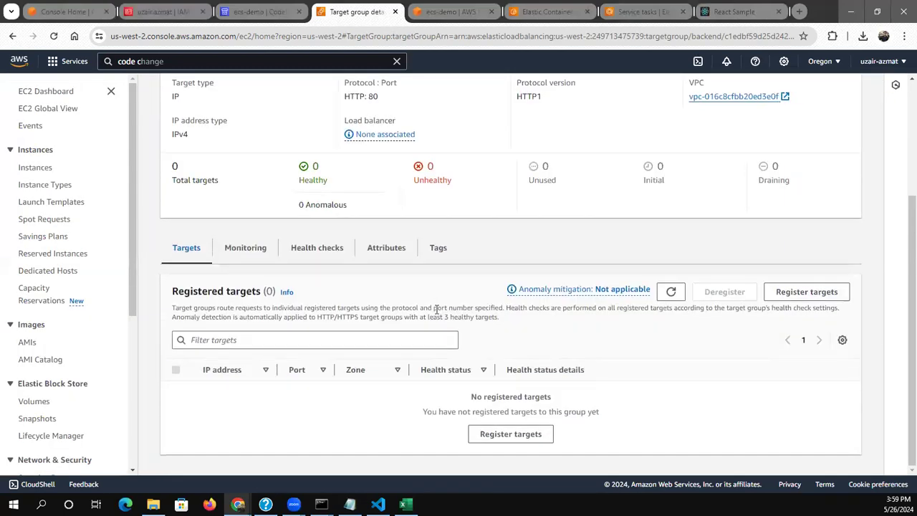
{"action": "scroll", "coordinate": [68, 324], "scroll_direction": "up", "scroll_amount": 2}
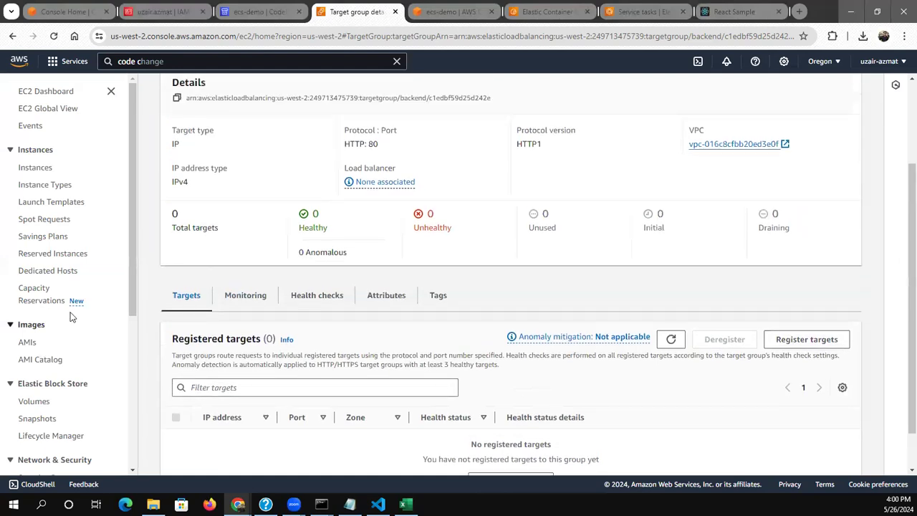
Switch to the ECS console, go to the ecs-demo cluster's services and start creating another service
{"action": "left_click", "coordinate": [547, 11]}
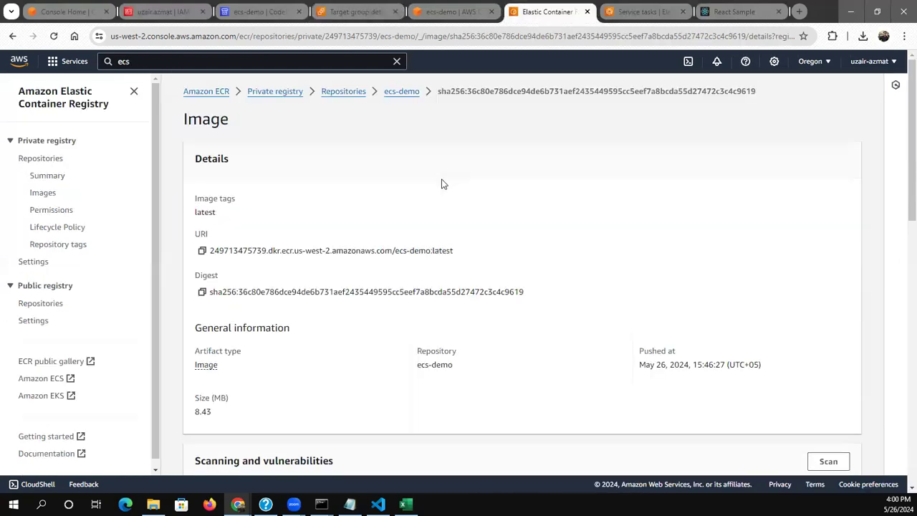
{"action": "left_click", "coordinate": [656, 10]}
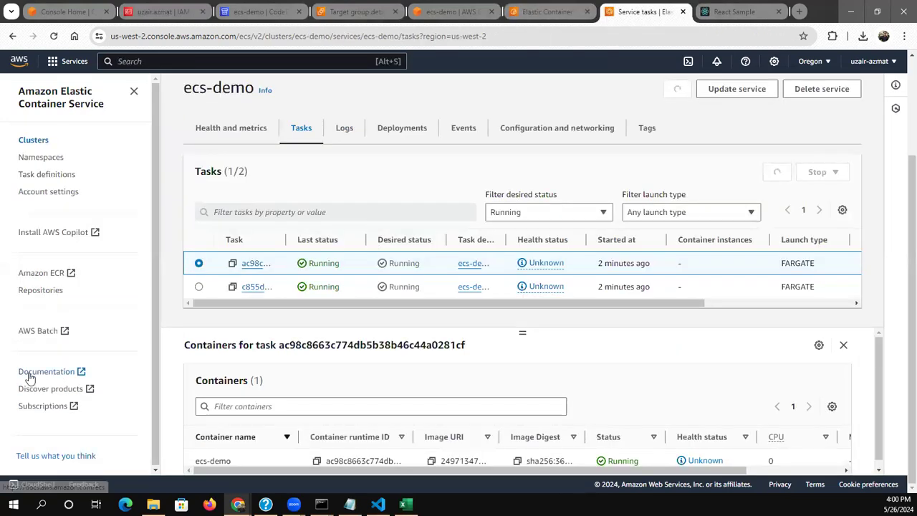
{"action": "scroll", "coordinate": [565, 214], "scroll_direction": "up", "scroll_amount": 3}
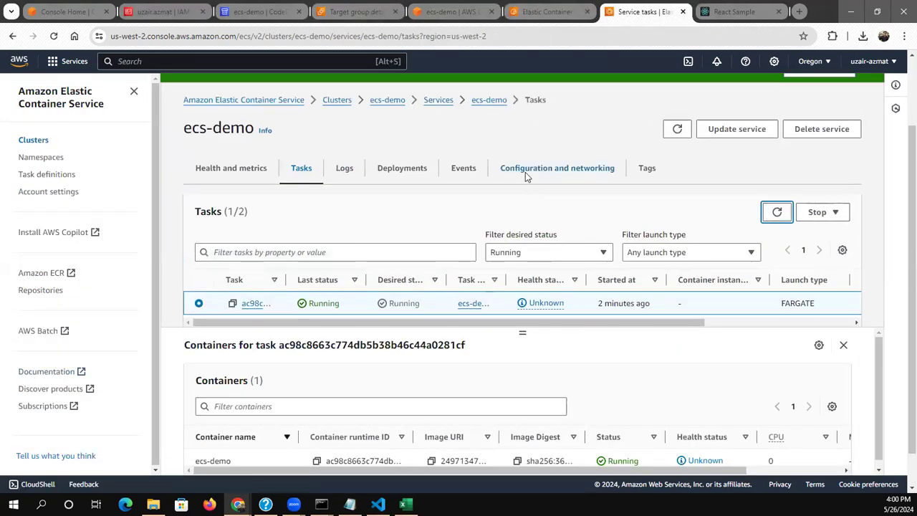
{"action": "left_click", "coordinate": [431, 192]}
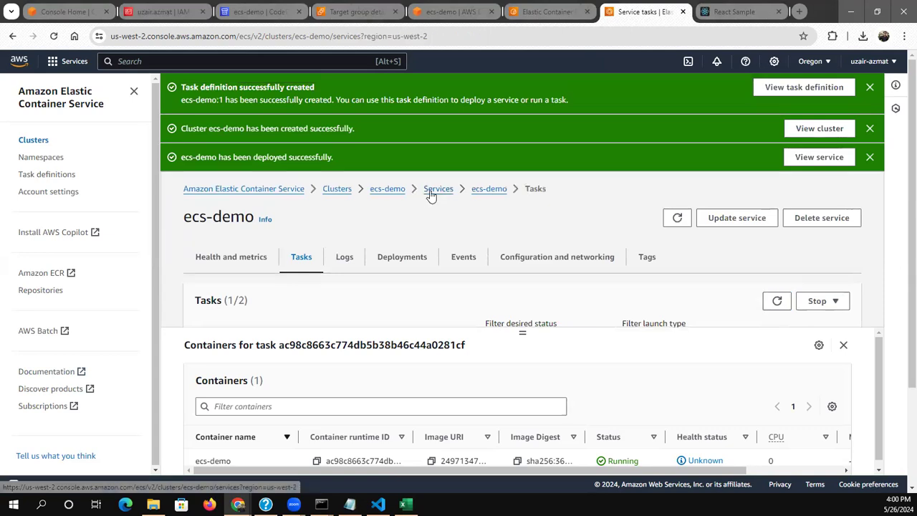
{"action": "scroll", "coordinate": [788, 320], "scroll_direction": "down", "scroll_amount": 2}
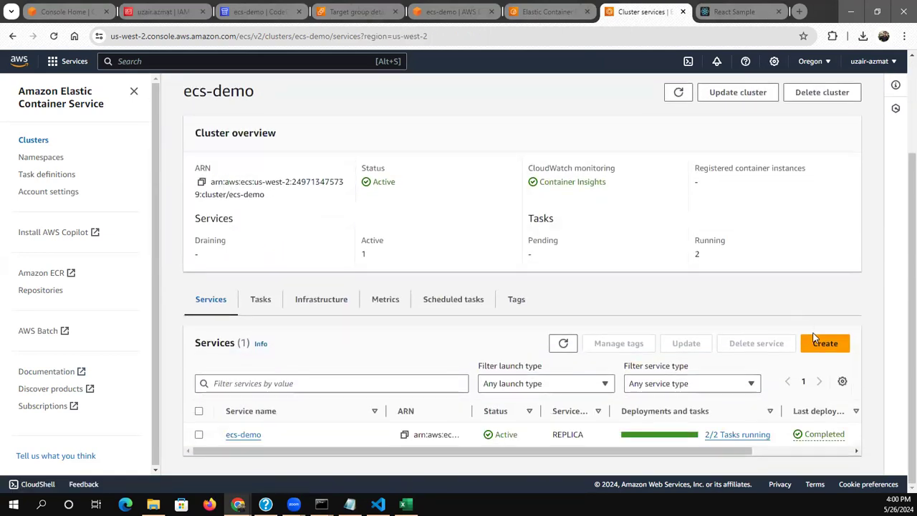
{"action": "left_click", "coordinate": [824, 344]}
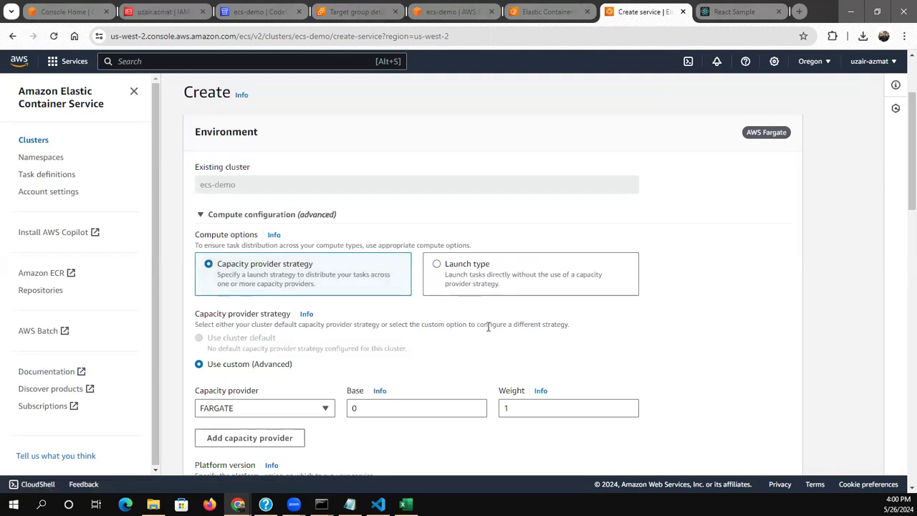
Select the ecs-demo task definition family for the new service and name the service backend
{"action": "scroll", "coordinate": [488, 327], "scroll_direction": "down", "scroll_amount": 3}
{"action": "scroll", "coordinate": [313, 322], "scroll_direction": "down", "scroll_amount": 3}
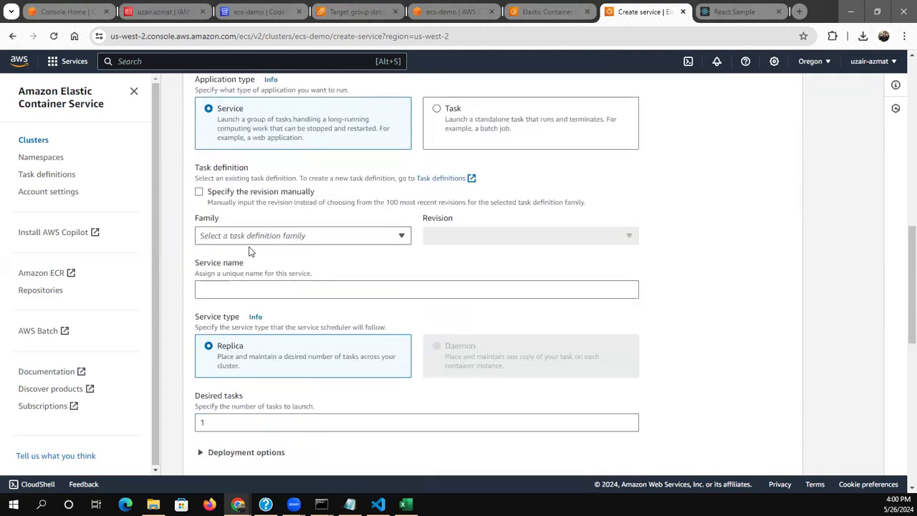
{"action": "left_click", "coordinate": [241, 235]}
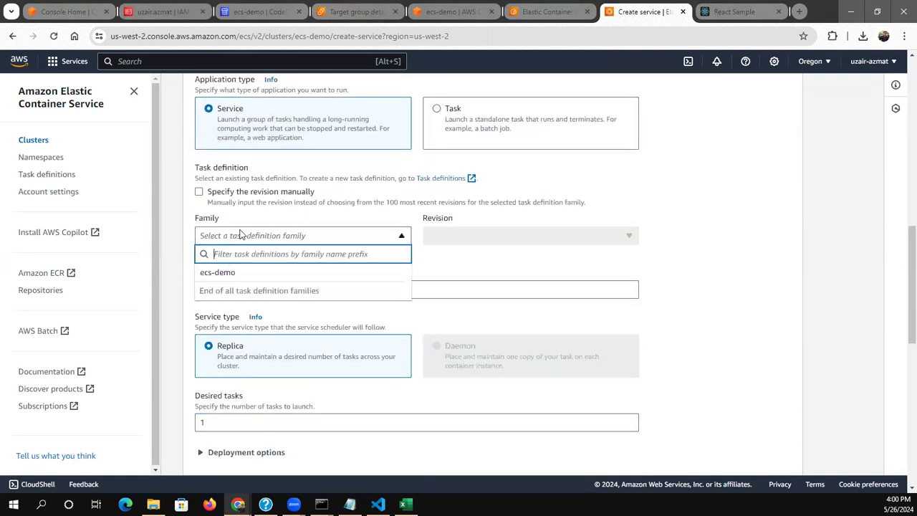
{"action": "left_click", "coordinate": [251, 273]}
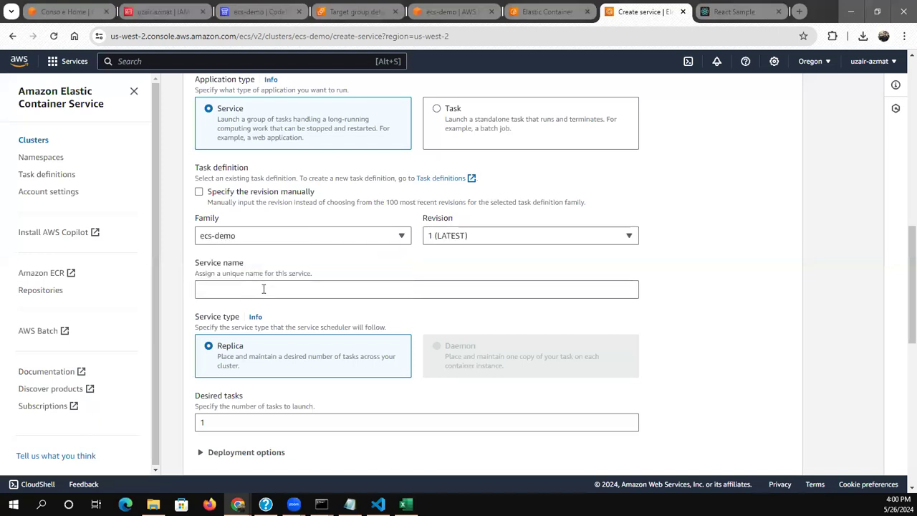
{"action": "left_click", "coordinate": [264, 289]}
{"action": "type", "text": "backend"}
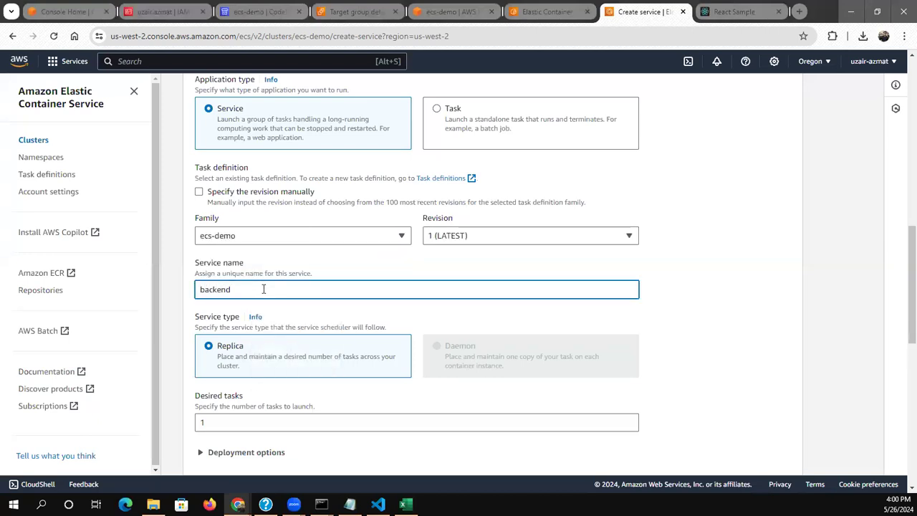
{"action": "left_click", "coordinate": [695, 324]}
Set the service's load balancer type to Application Load Balancer with the ecs-demo 80:80 container
{"action": "scroll", "coordinate": [694, 323], "scroll_direction": "down", "scroll_amount": 2}
{"action": "scroll", "coordinate": [695, 328], "scroll_direction": "down", "scroll_amount": 5}
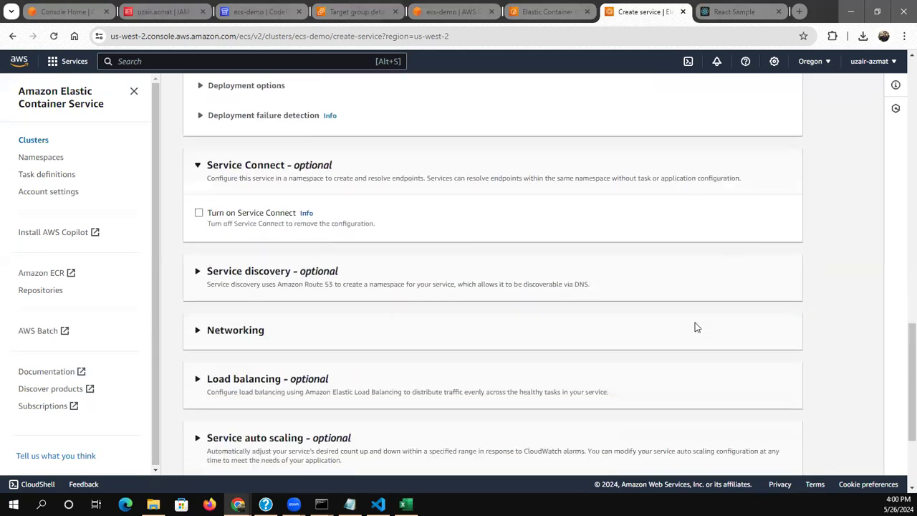
{"action": "left_click", "coordinate": [193, 219]}
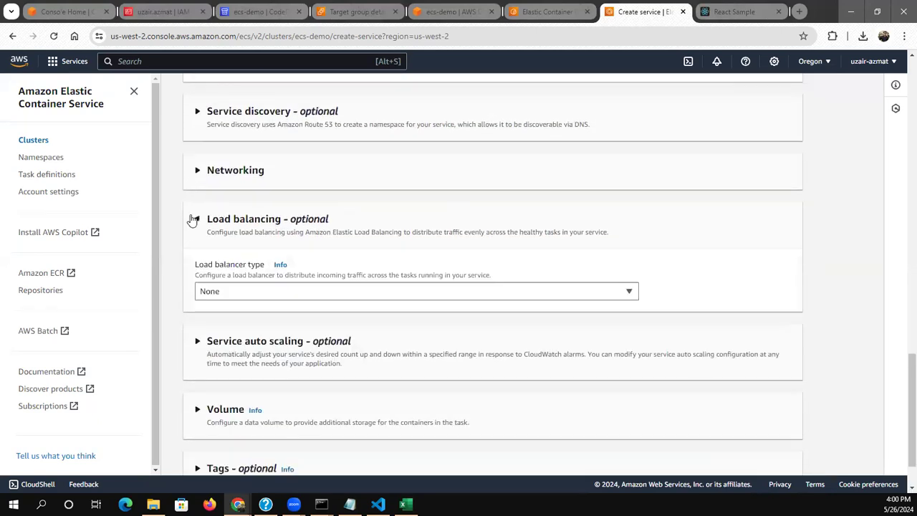
{"action": "left_click", "coordinate": [223, 295]}
{"action": "left_click", "coordinate": [231, 351]}
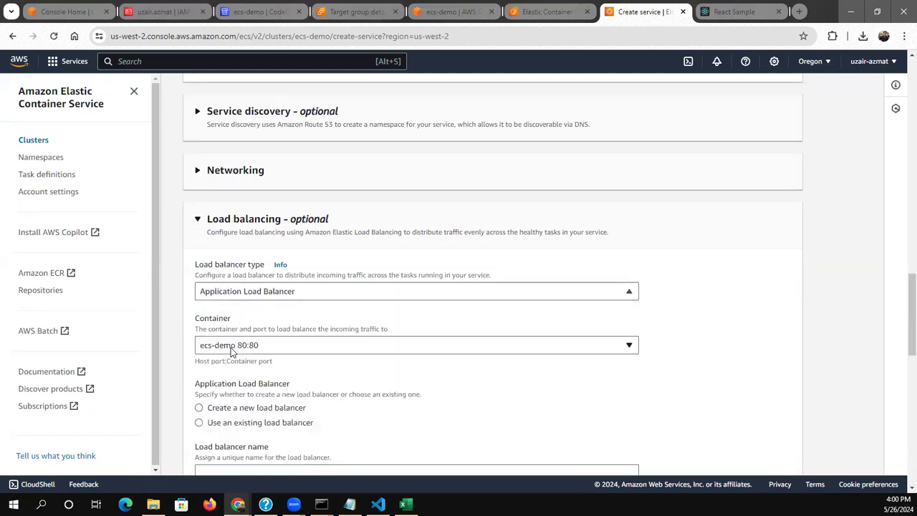
{"action": "left_click", "coordinate": [232, 346]}
{"action": "left_click", "coordinate": [232, 351]}
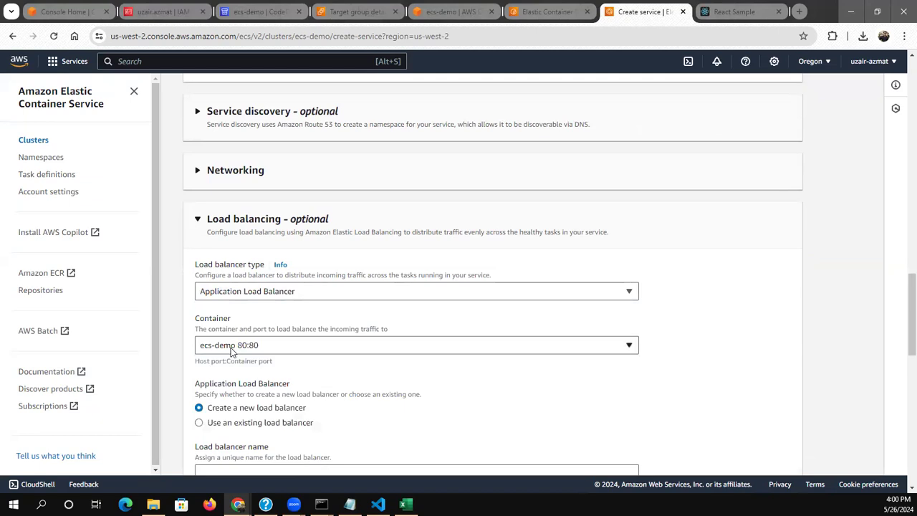
Choose to use an existing load balancer for the backend service and select ecs-demo
{"action": "left_click", "coordinate": [199, 424]}
{"action": "scroll", "coordinate": [167, 424], "scroll_direction": "down", "scroll_amount": 2}
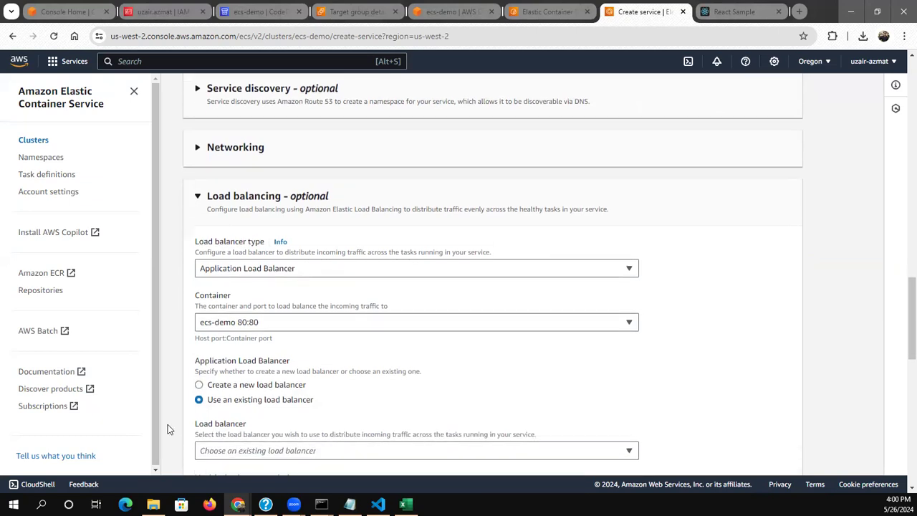
{"action": "left_click", "coordinate": [222, 387]}
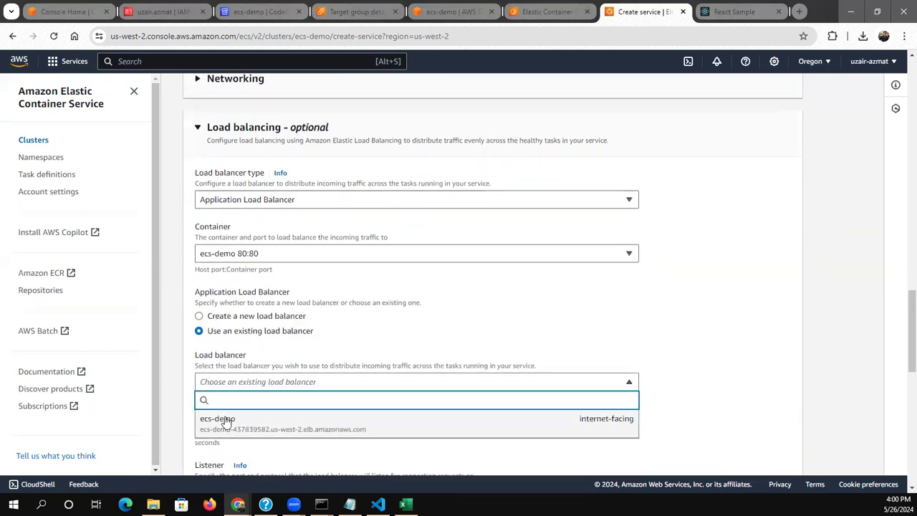
{"action": "left_click", "coordinate": [225, 421]}
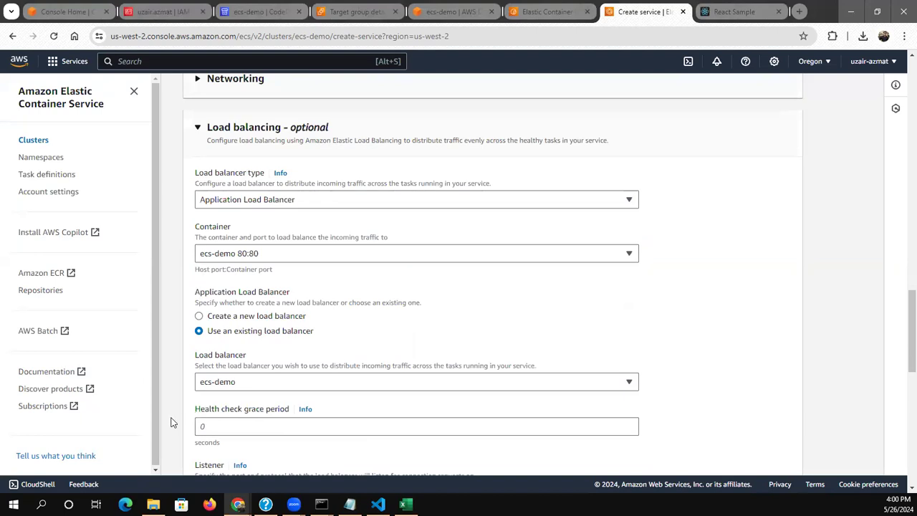
{"action": "scroll", "coordinate": [171, 422], "scroll_direction": "down", "scroll_amount": 1}
{"action": "scroll", "coordinate": [170, 423], "scroll_direction": "down", "scroll_amount": 3}
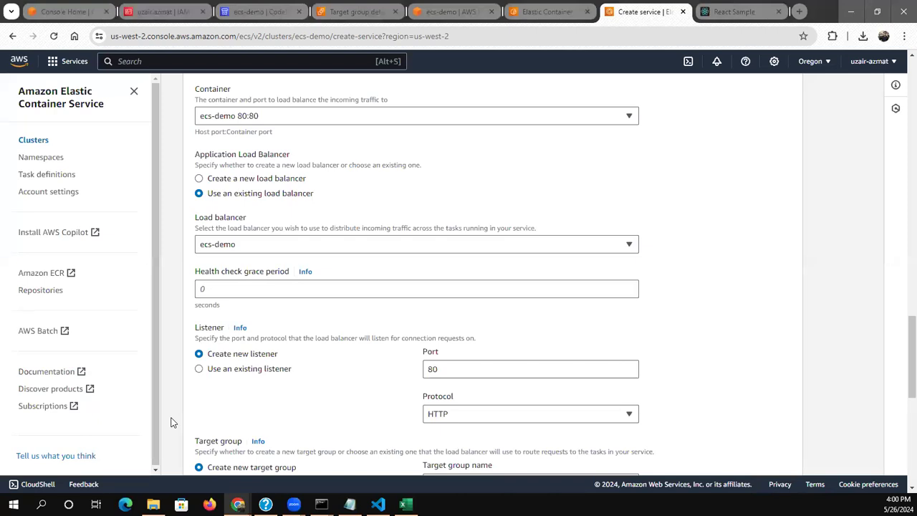
Try the existing 80:HTTP listener for the backend service and check its listener rules
{"action": "left_click", "coordinate": [227, 370]}
{"action": "left_click", "coordinate": [430, 372]}
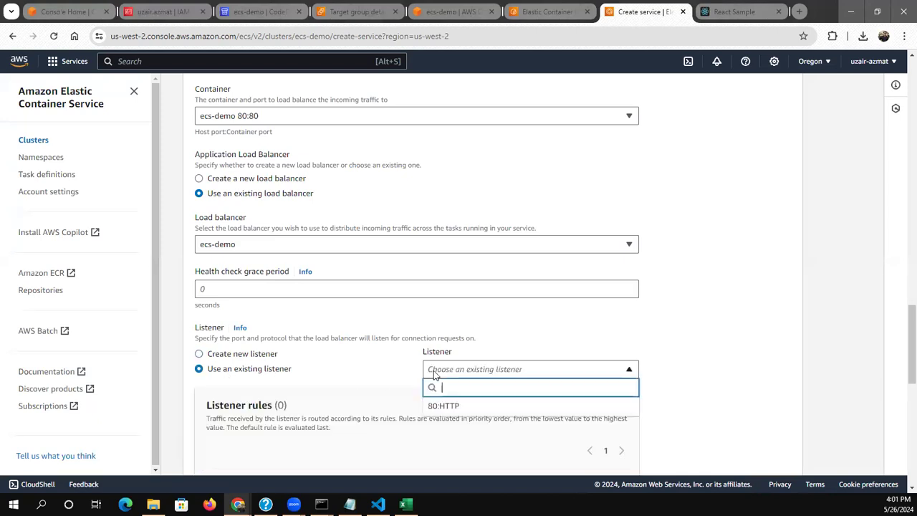
{"action": "left_click", "coordinate": [443, 405]}
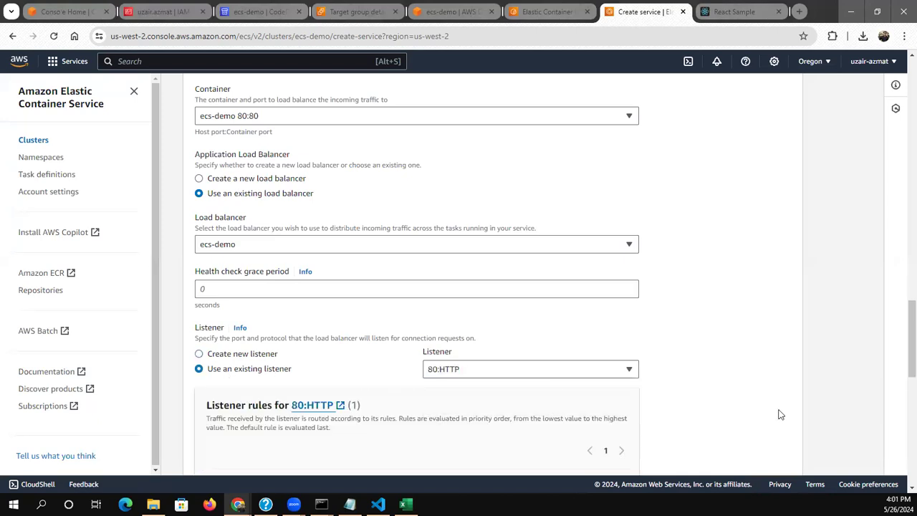
{"action": "scroll", "coordinate": [717, 386], "scroll_direction": "down", "scroll_amount": 3}
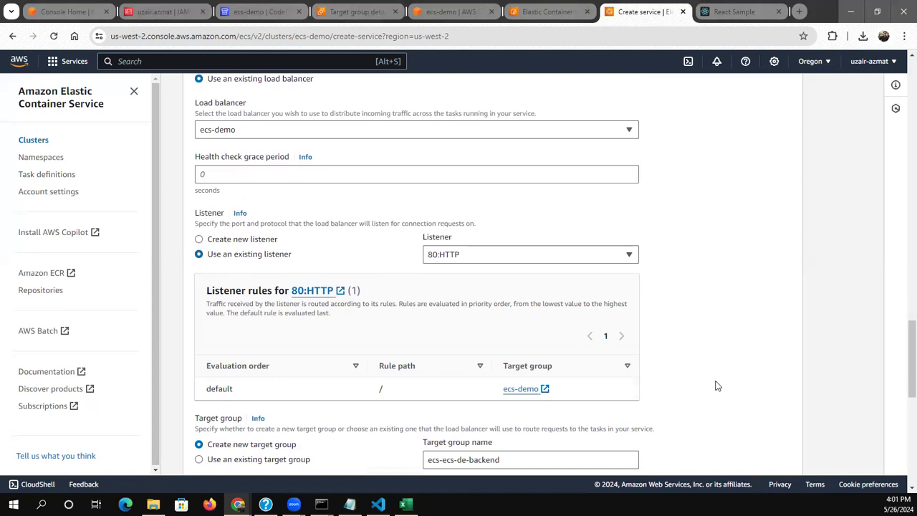
Create a new HTTP listener on port 3000 for the backend service
{"action": "left_click", "coordinate": [251, 245]}
{"action": "left_click", "coordinate": [452, 259]}
{"action": "key", "text": "BackSpace"}
{"action": "key", "text": "BackSpace"}
{"action": "type", "text": "3000"}
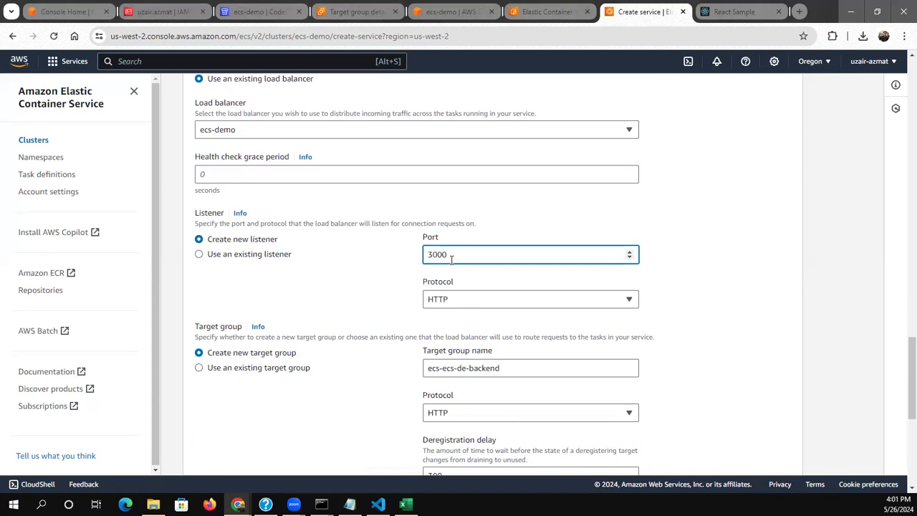
{"action": "left_click", "coordinate": [456, 301]}
{"action": "left_click", "coordinate": [457, 301]}
Choose to use an existing target group for the service and select backend
{"action": "scroll", "coordinate": [219, 329], "scroll_direction": "down", "scroll_amount": 1}
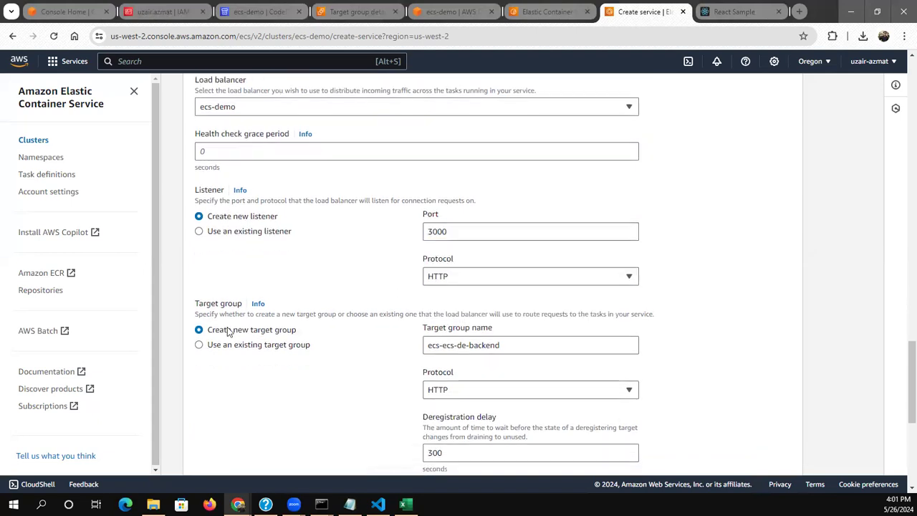
{"action": "left_click", "coordinate": [225, 325]}
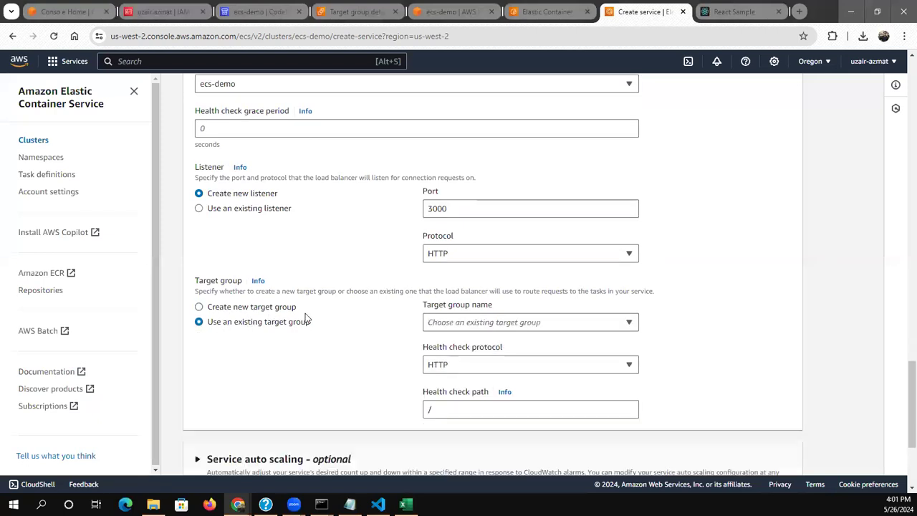
{"action": "left_click", "coordinate": [450, 322]}
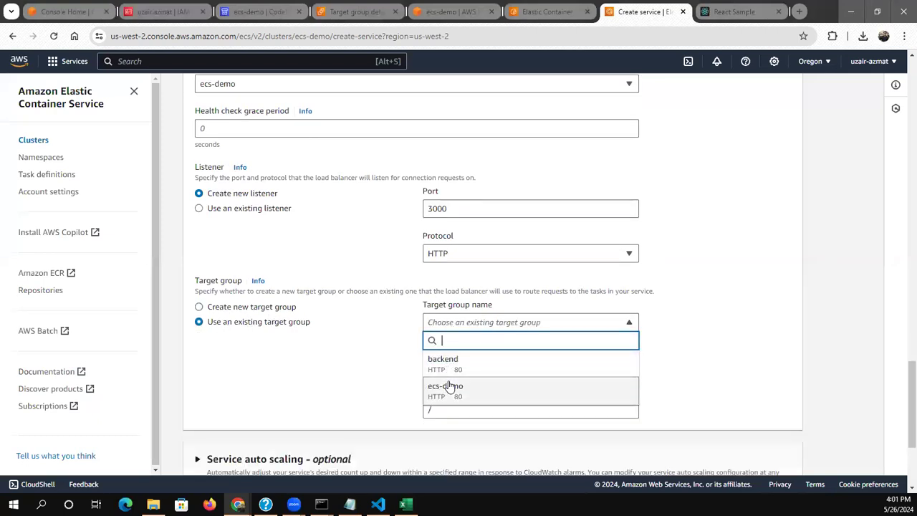
{"action": "left_click", "coordinate": [424, 359]}
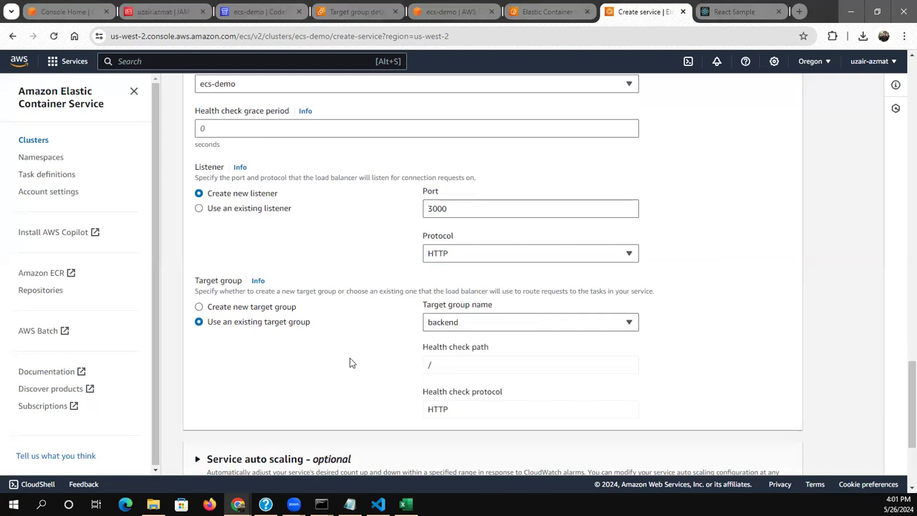
{"action": "scroll", "coordinate": [351, 363], "scroll_direction": "down", "scroll_amount": 5}
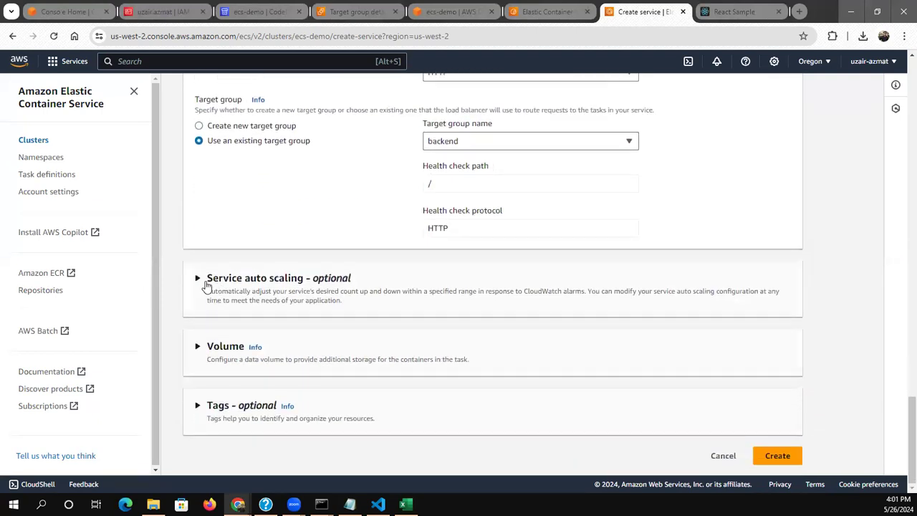
{"action": "left_click", "coordinate": [206, 286]}
{"action": "left_click", "coordinate": [224, 337]}
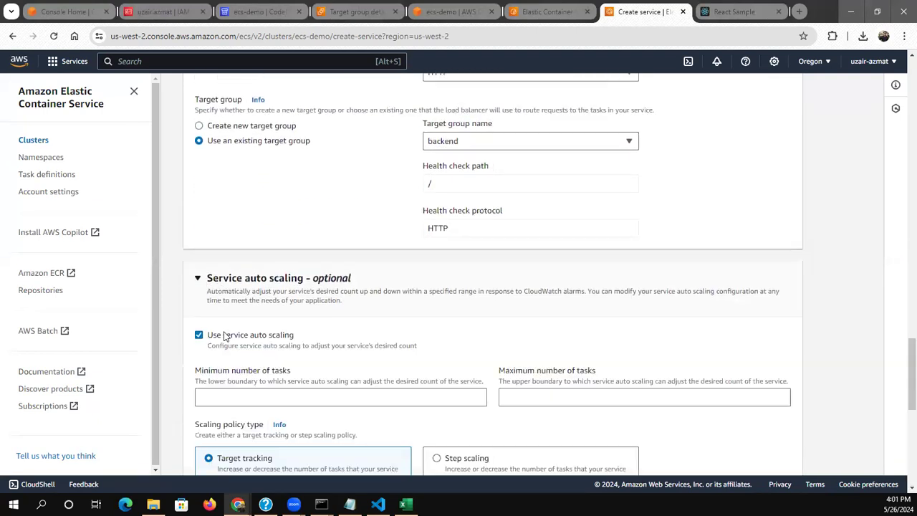
{"action": "left_click", "coordinate": [199, 334]}
Create the backend service with the configured settings
{"action": "scroll", "coordinate": [179, 334], "scroll_direction": "down", "scroll_amount": 1}
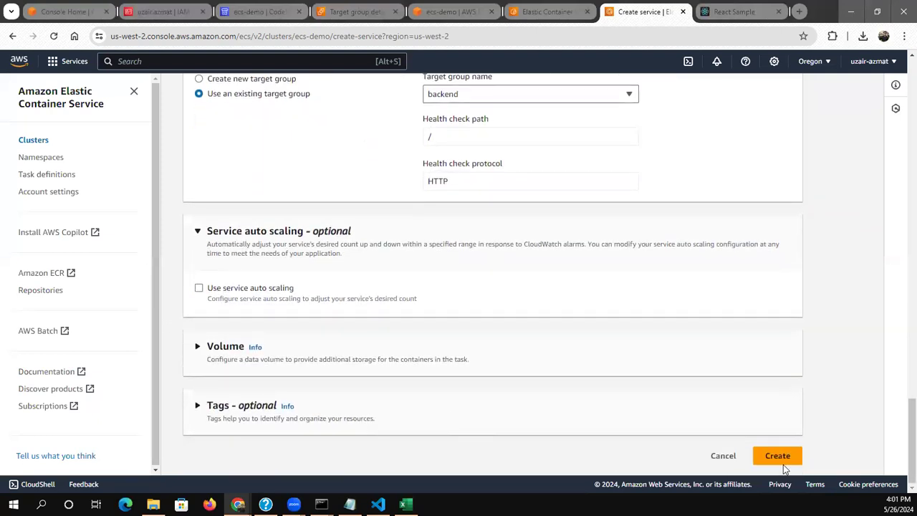
{"action": "left_click", "coordinate": [782, 462]}
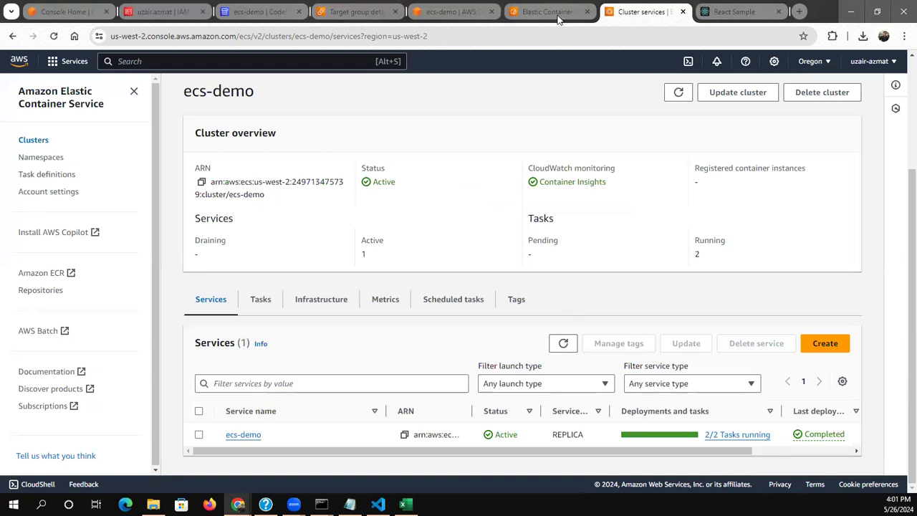
Switch to the EC2 console and open the ecs-demo load balancer's listeners and rules
{"action": "left_click", "coordinate": [447, 10]}
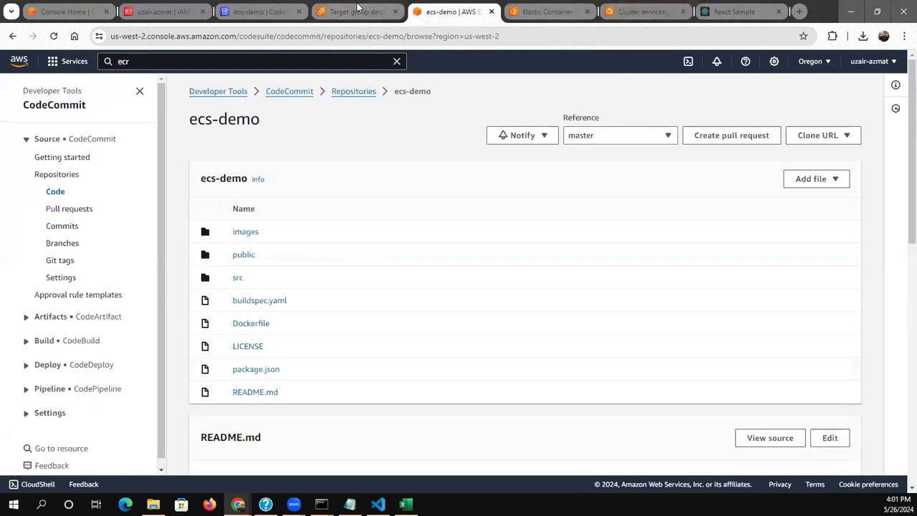
{"action": "left_click", "coordinate": [362, 10]}
{"action": "scroll", "coordinate": [82, 416], "scroll_direction": "down", "scroll_amount": 1}
{"action": "scroll", "coordinate": [82, 416], "scroll_direction": "down", "scroll_amount": 1}
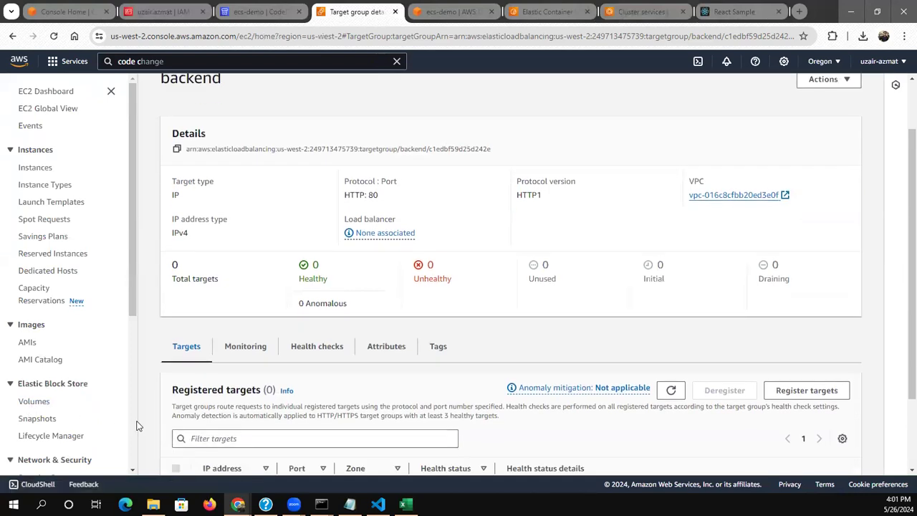
{"action": "scroll", "coordinate": [134, 426], "scroll_direction": "down", "scroll_amount": 4}
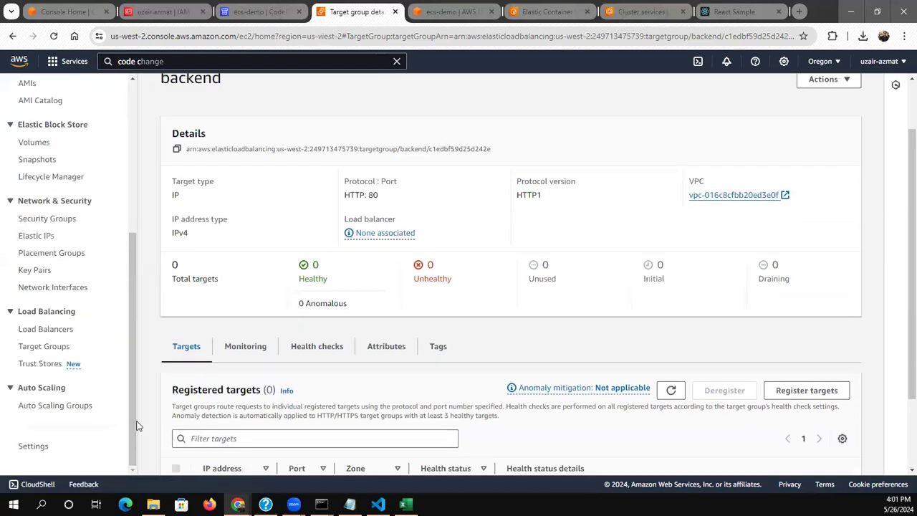
{"action": "left_click", "coordinate": [40, 329]}
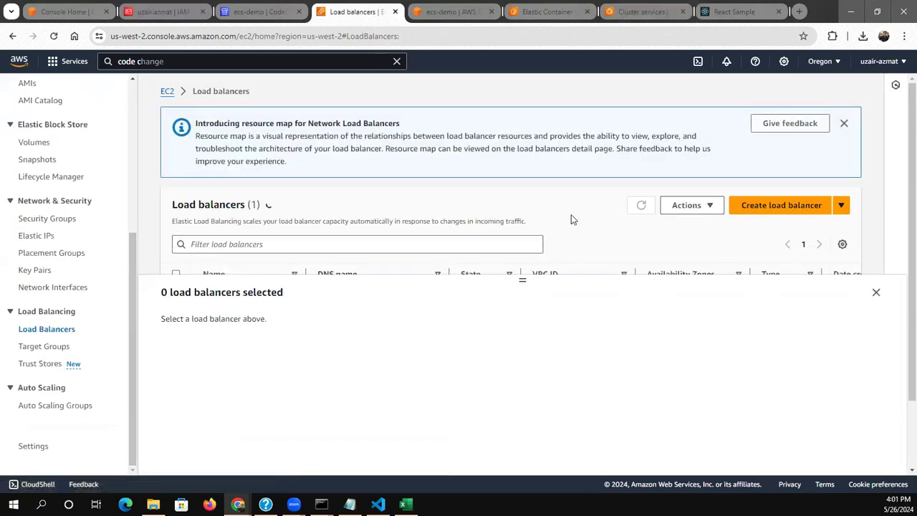
{"action": "scroll", "coordinate": [571, 215], "scroll_direction": "down", "scroll_amount": 1}
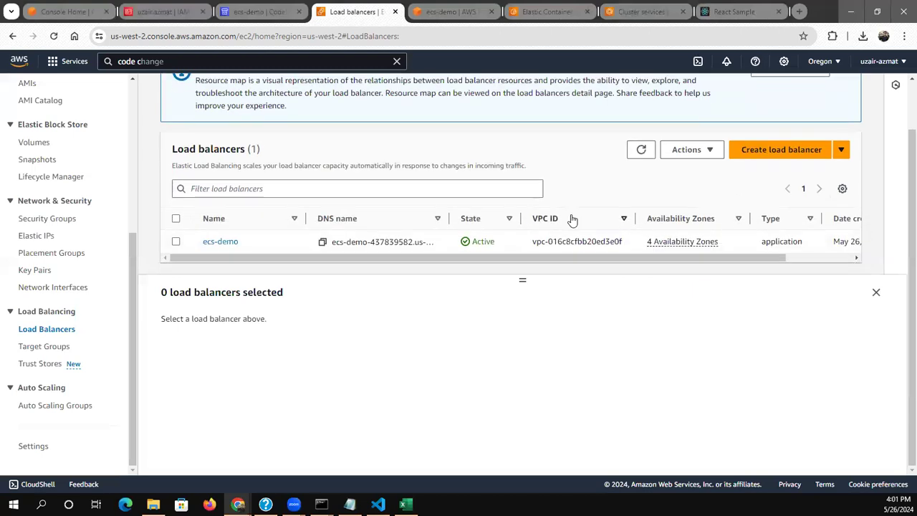
{"action": "left_click", "coordinate": [224, 244]}
{"action": "scroll", "coordinate": [484, 300], "scroll_direction": "down", "scroll_amount": 3}
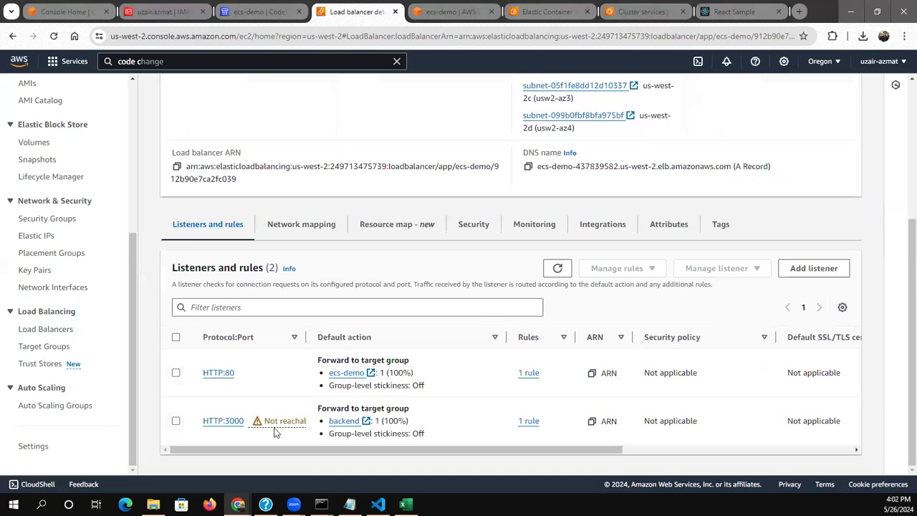
Refresh the load balancer's listeners and open the HTTP:3000 listener to examine its details
{"action": "left_click", "coordinate": [557, 269]}
{"action": "left_click", "coordinate": [176, 422]}
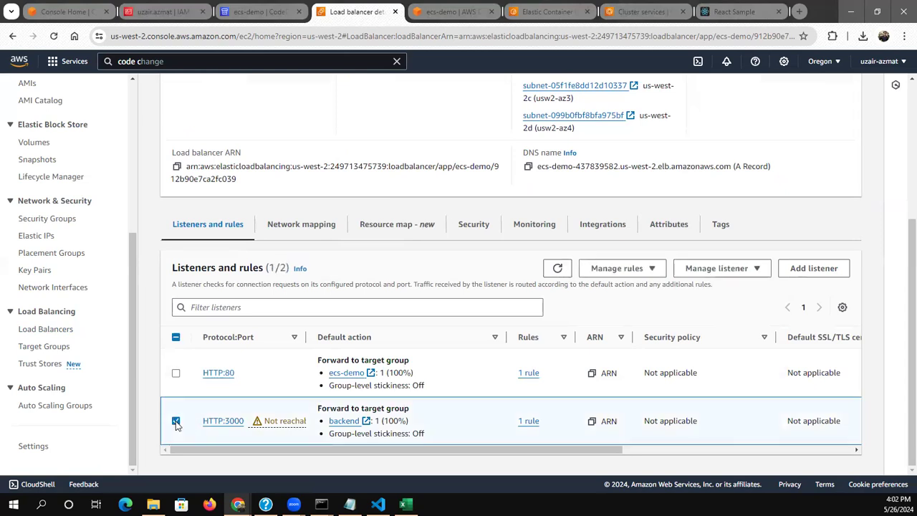
{"action": "left_click", "coordinate": [216, 420]}
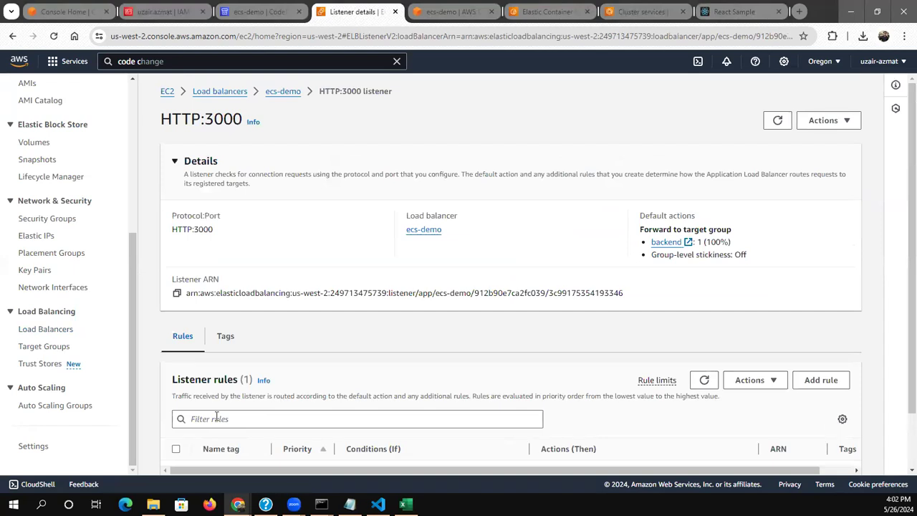
Return to the ecs-demo load balancer's listeners and open the HTTP:80 listener's rules
{"action": "left_click", "coordinate": [228, 94]}
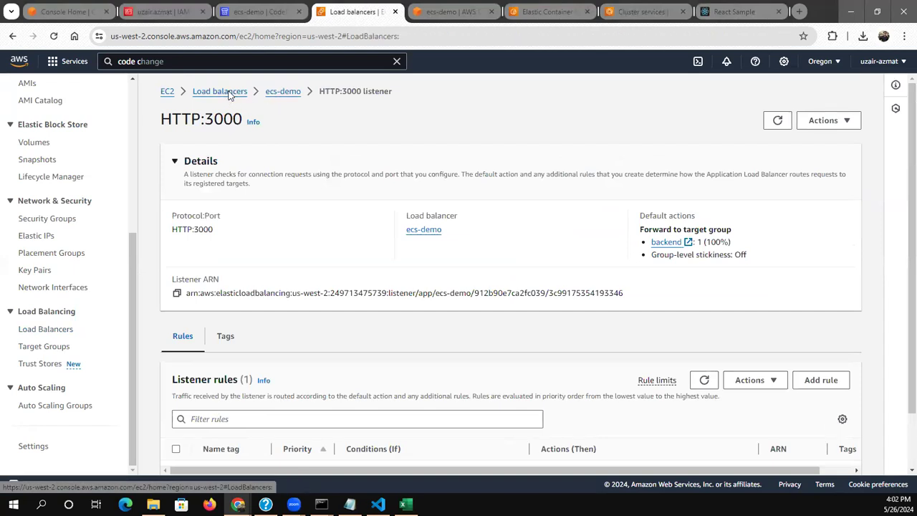
{"action": "scroll", "coordinate": [351, 213], "scroll_direction": "down", "scroll_amount": 1}
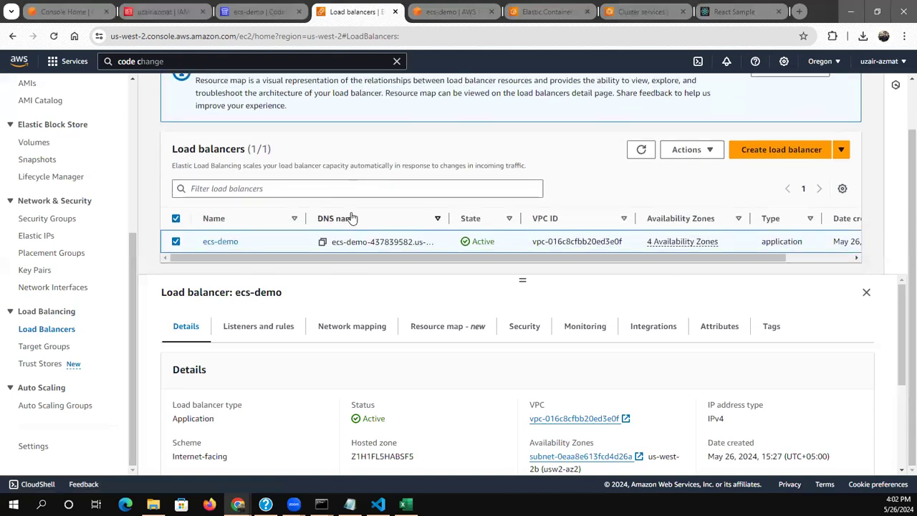
{"action": "left_click", "coordinate": [257, 327]}
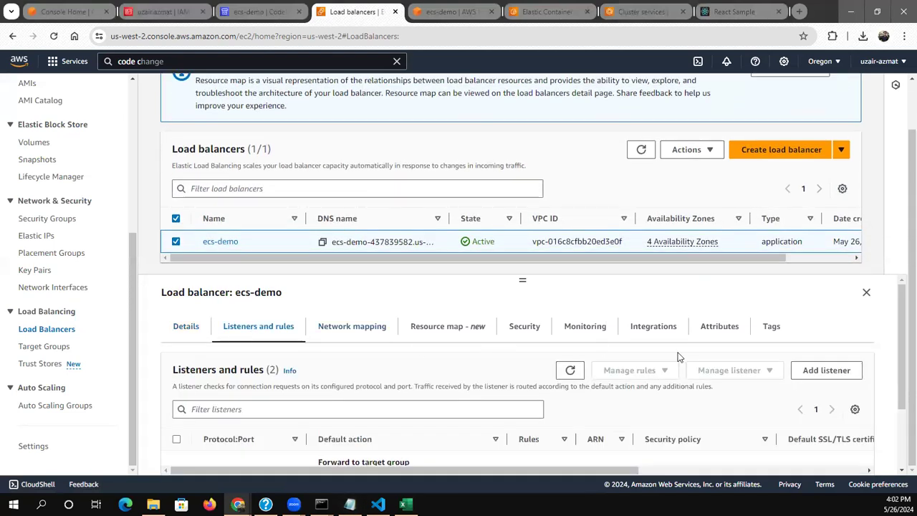
{"action": "left_click", "coordinate": [901, 439]}
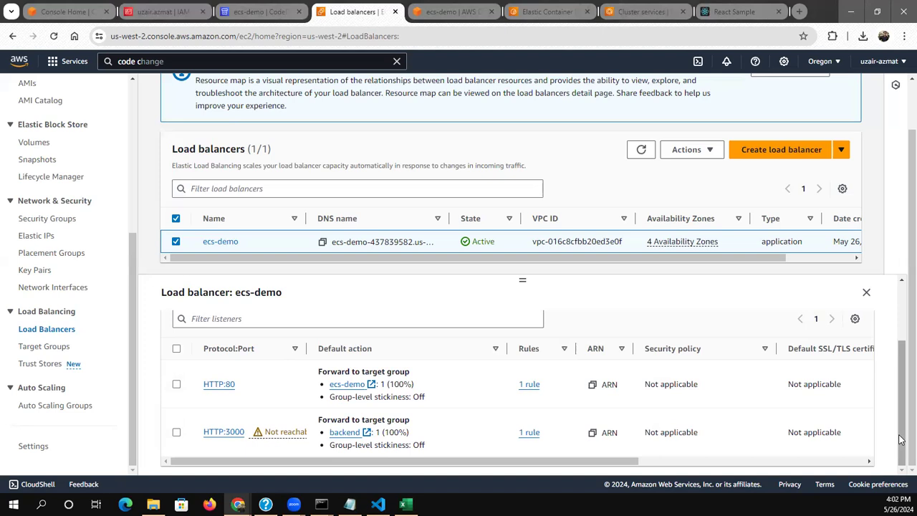
{"action": "left_click", "coordinate": [221, 385]}
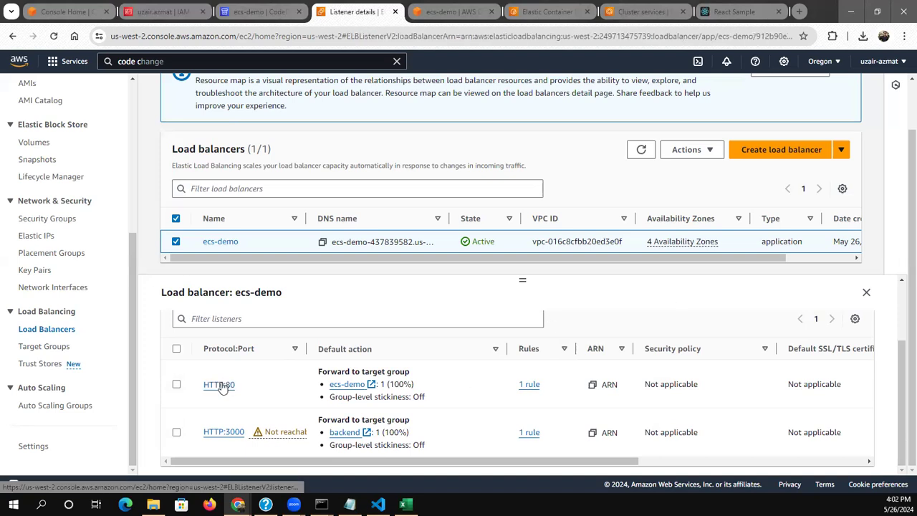
{"action": "scroll", "coordinate": [222, 382], "scroll_direction": "down", "scroll_amount": 1}
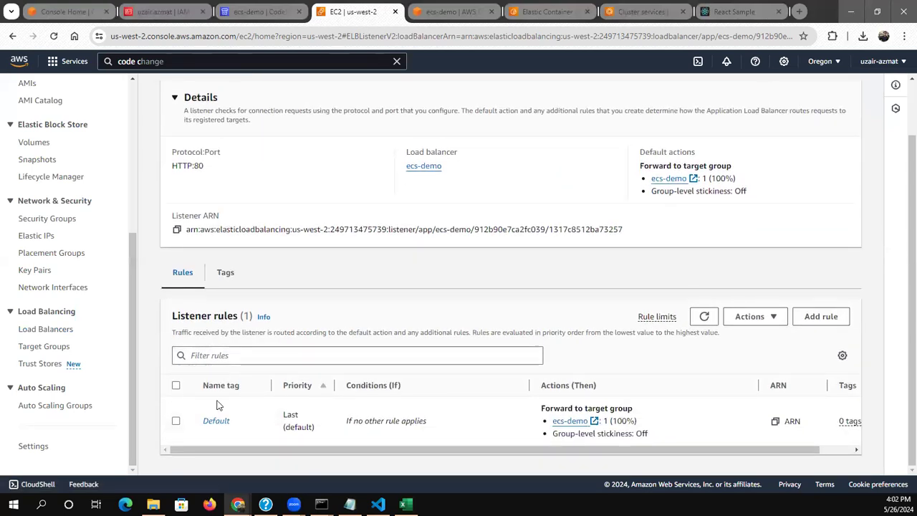
Start a new rule on the HTTP:80 listener, name it backend and continue to its conditions
{"action": "left_click", "coordinate": [819, 316]}
{"action": "left_click", "coordinate": [276, 276]}
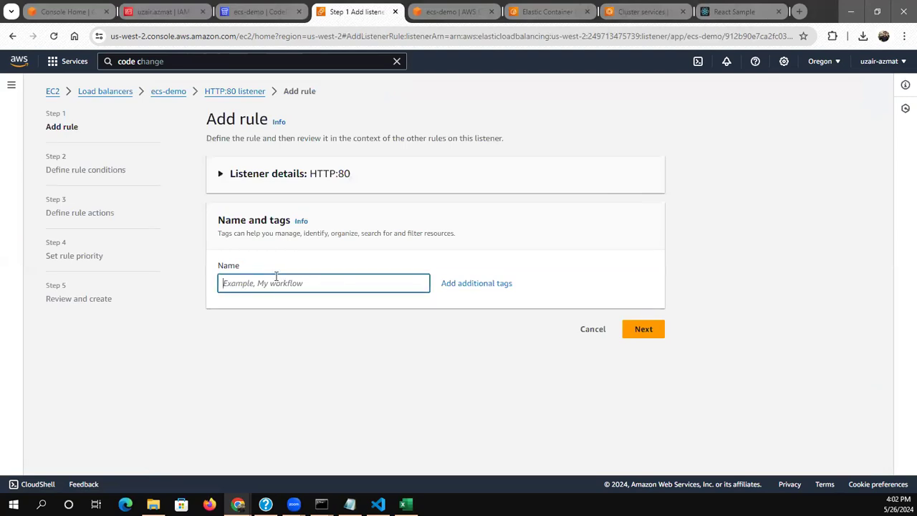
{"action": "type", "text": "backend"}
{"action": "left_click", "coordinate": [642, 329]}
Add a path condition of /backend to the rule and continue to its actions
{"action": "left_click", "coordinate": [426, 294]}
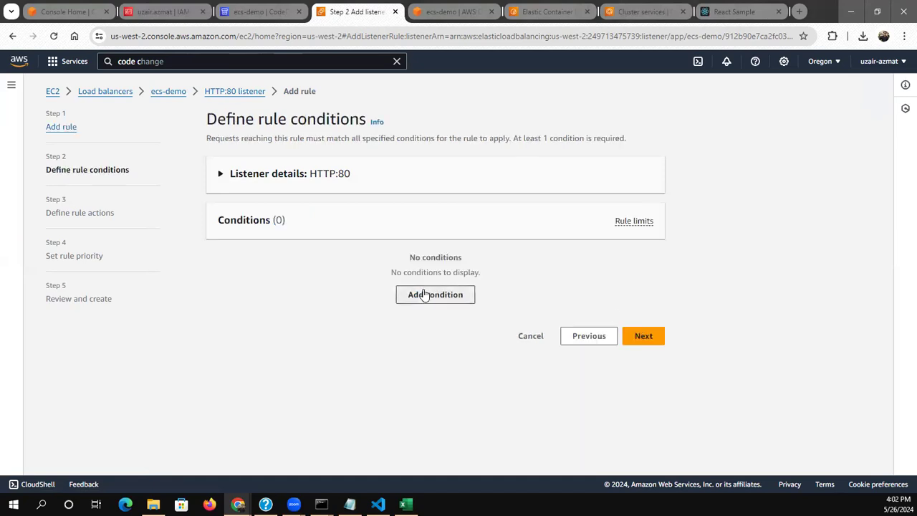
{"action": "left_click", "coordinate": [325, 288]}
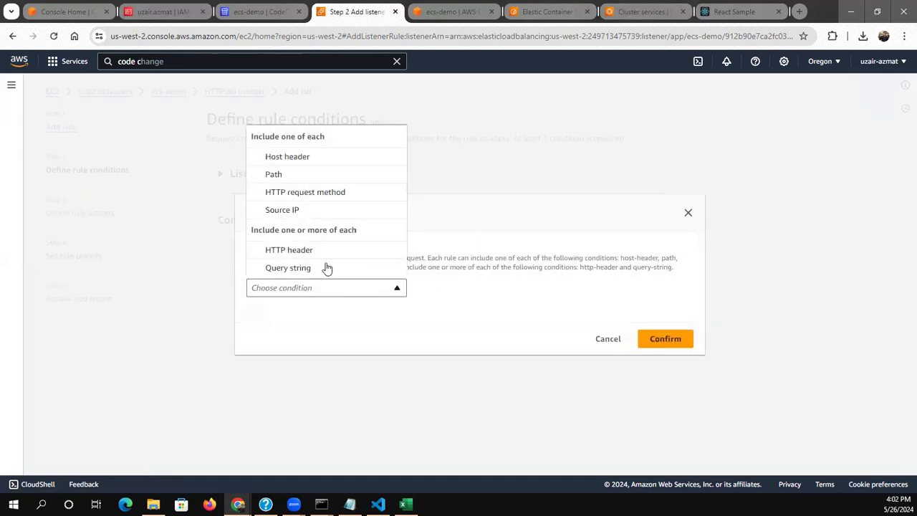
{"action": "left_click", "coordinate": [307, 175]}
{"action": "type", "text": "/backend"}
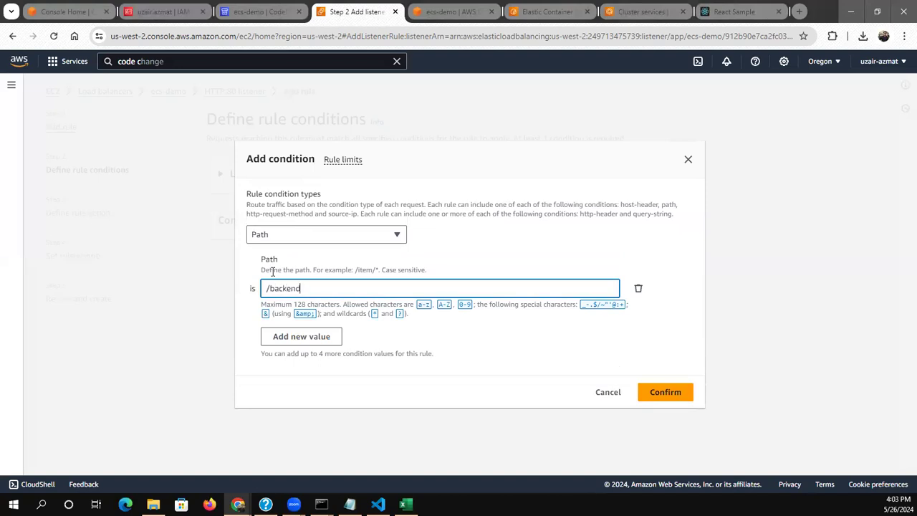
{"action": "left_click", "coordinate": [667, 401]}
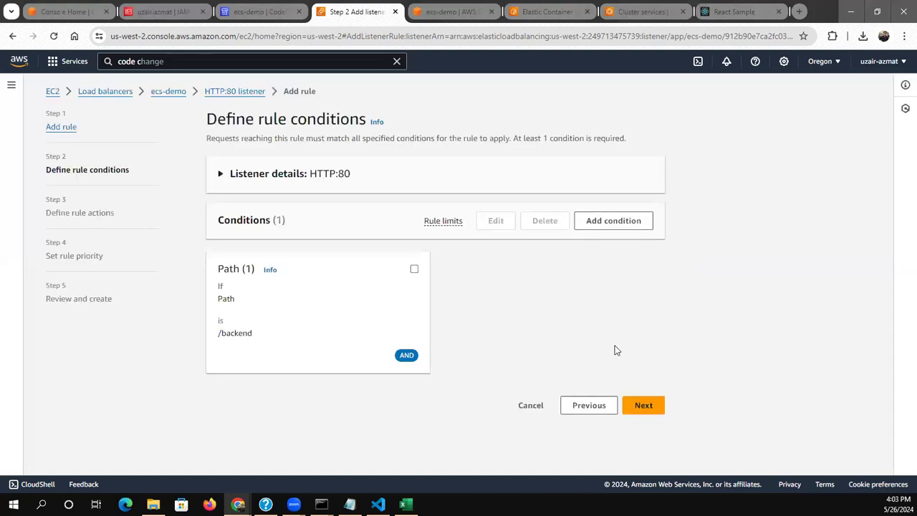
{"action": "left_click", "coordinate": [643, 404]}
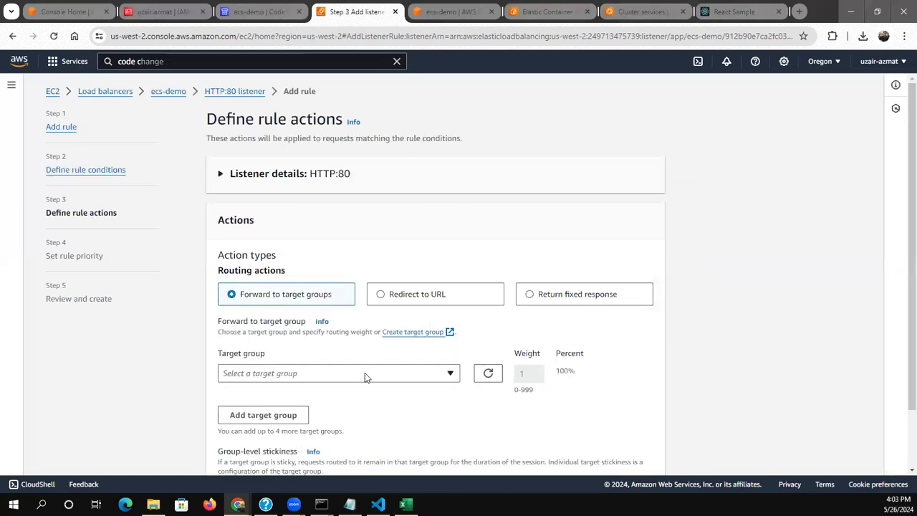
Set the rule to forward requests to the backend target group and continue to its priority
{"action": "left_click", "coordinate": [364, 372]}
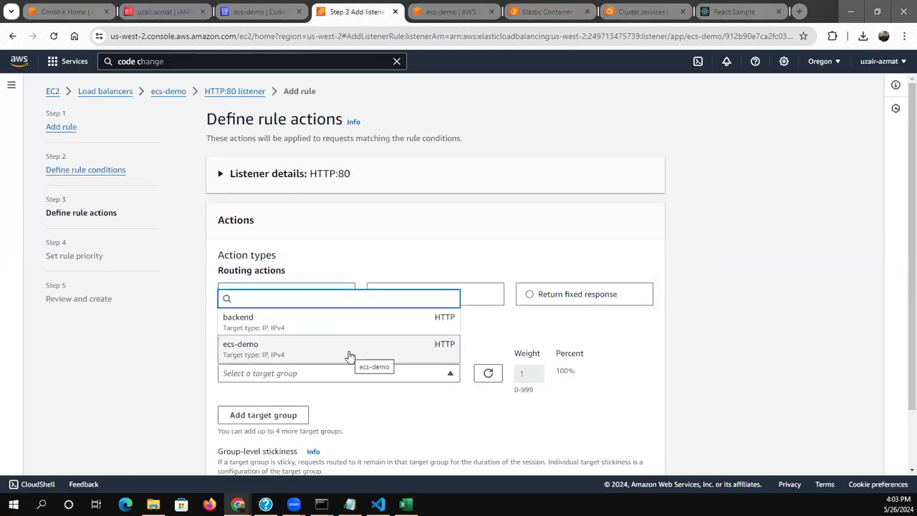
{"action": "left_click", "coordinate": [322, 323]}
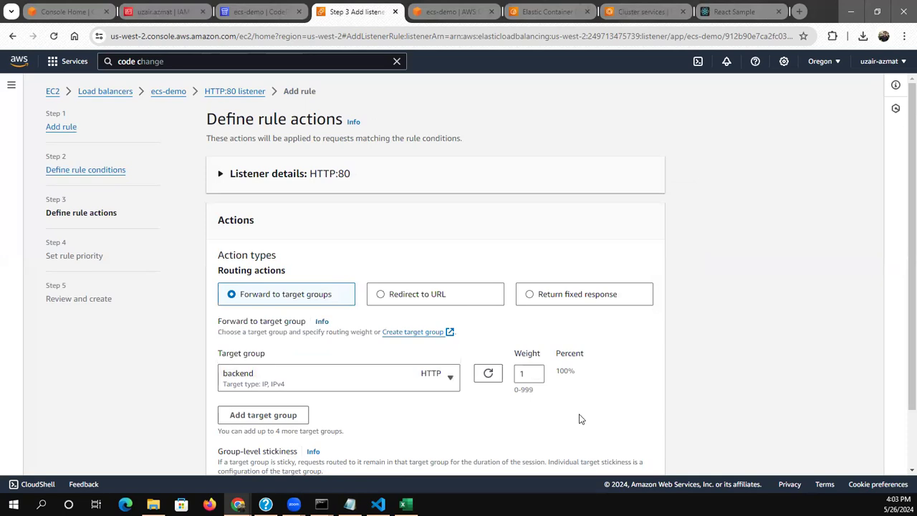
{"action": "scroll", "coordinate": [581, 419], "scroll_direction": "down", "scroll_amount": 2}
{"action": "left_click", "coordinate": [644, 454]}
Give the backend rule priority 1, create it on the HTTP:80 listener and check the listener's rules
{"action": "left_click", "coordinate": [322, 289]}
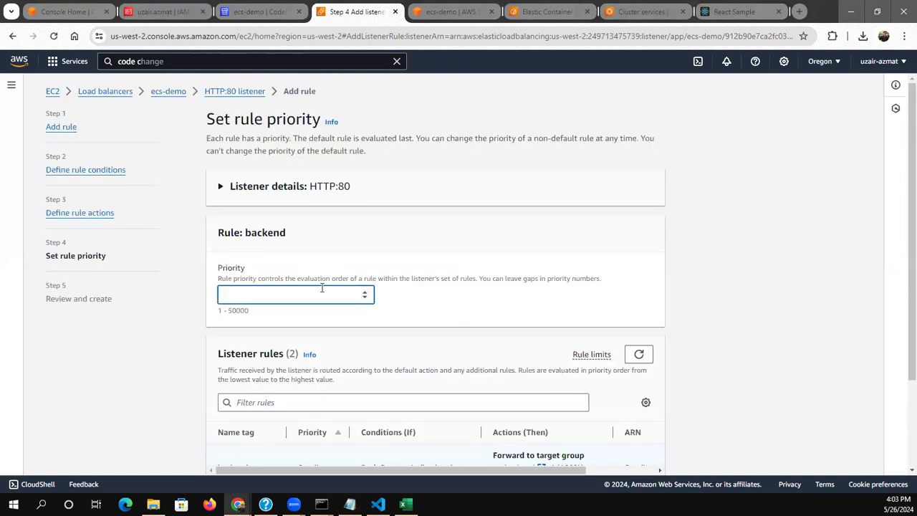
{"action": "type", "text": "1"}
{"action": "left_click", "coordinate": [56, 393]}
{"action": "scroll", "coordinate": [141, 377], "scroll_direction": "down", "scroll_amount": 1}
{"action": "scroll", "coordinate": [142, 378], "scroll_direction": "down", "scroll_amount": 2}
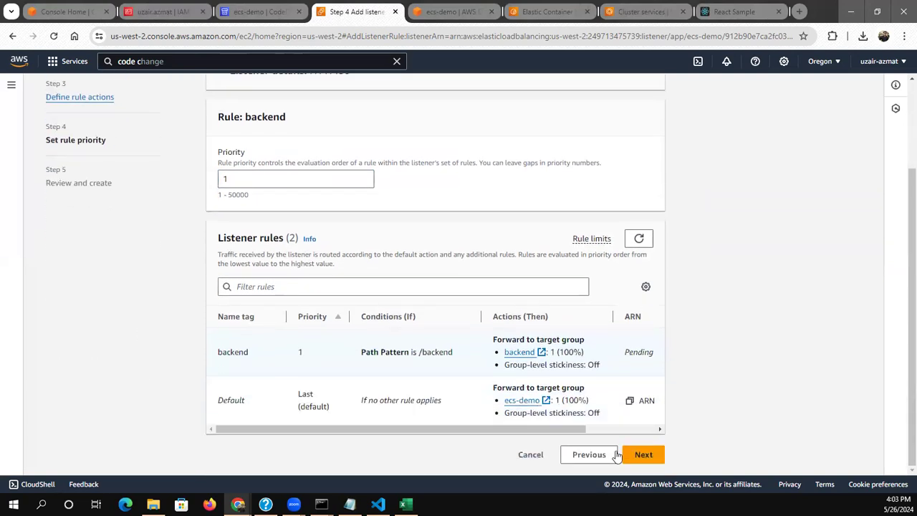
{"action": "left_click", "coordinate": [644, 457]}
{"action": "left_click", "coordinate": [640, 461]}
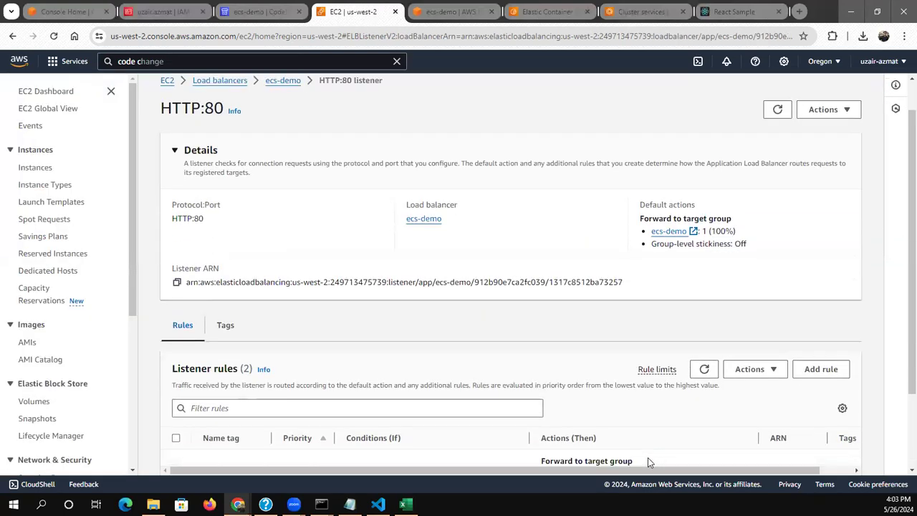
{"action": "scroll", "coordinate": [649, 462], "scroll_direction": "down", "scroll_amount": 3}
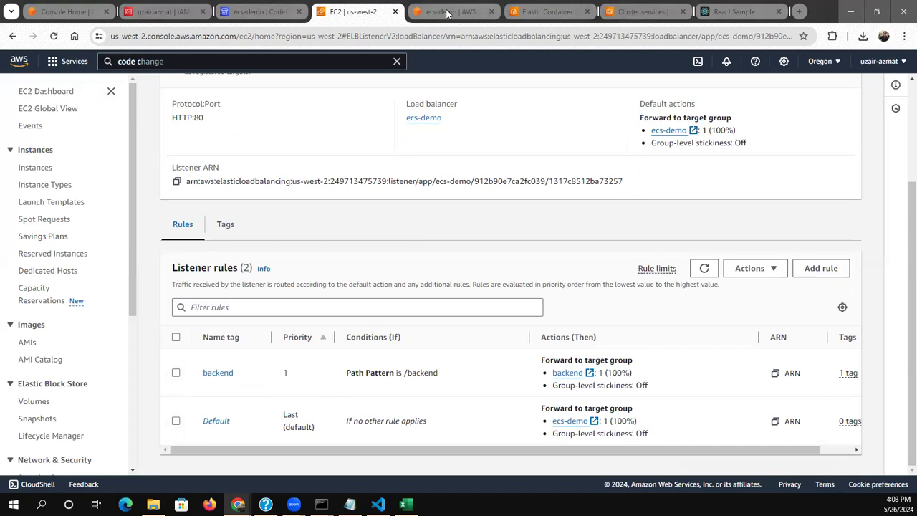
Open the /backend path on the ecs-demo load balancer's address to test the new rule
{"action": "left_click", "coordinate": [614, 10]}
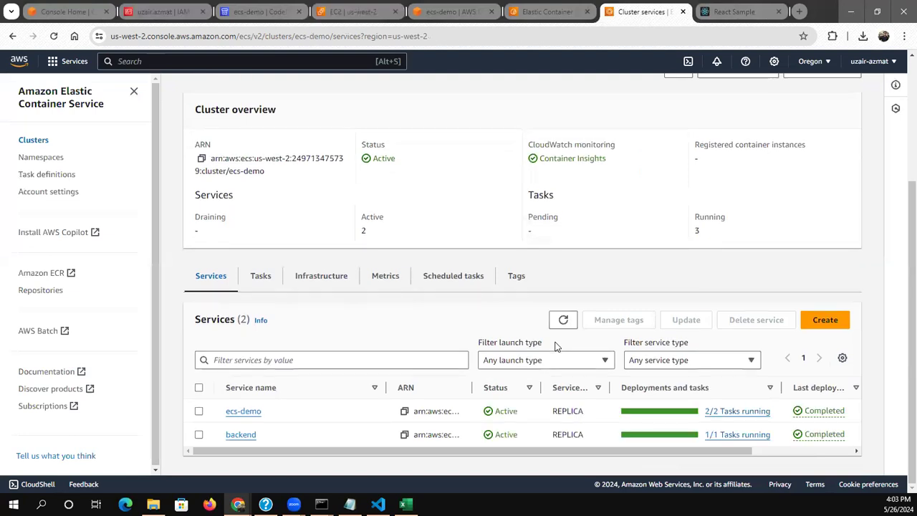
{"action": "left_click", "coordinate": [731, 10]}
{"action": "left_click", "coordinate": [359, 37]}
{"action": "left_click", "coordinate": [360, 38]}
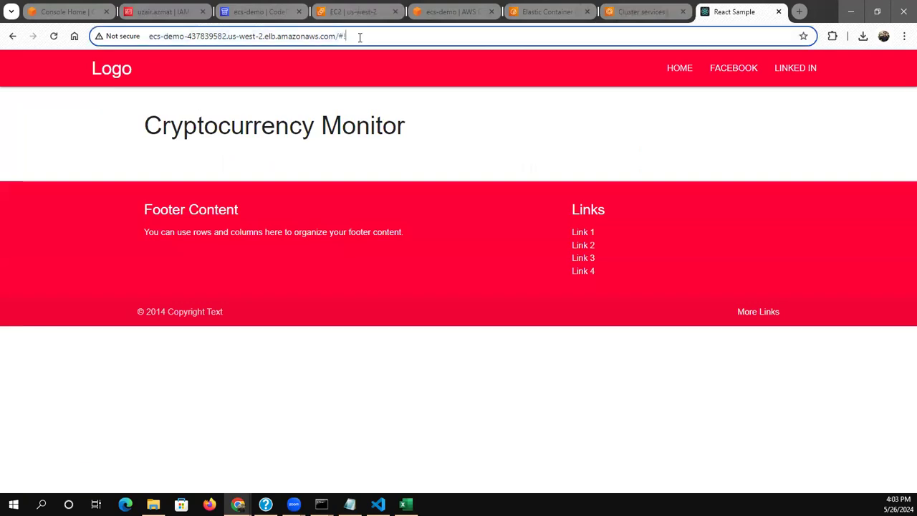
{"action": "key", "text": "BackSpace"}
{"action": "key", "text": "BackSpace"}
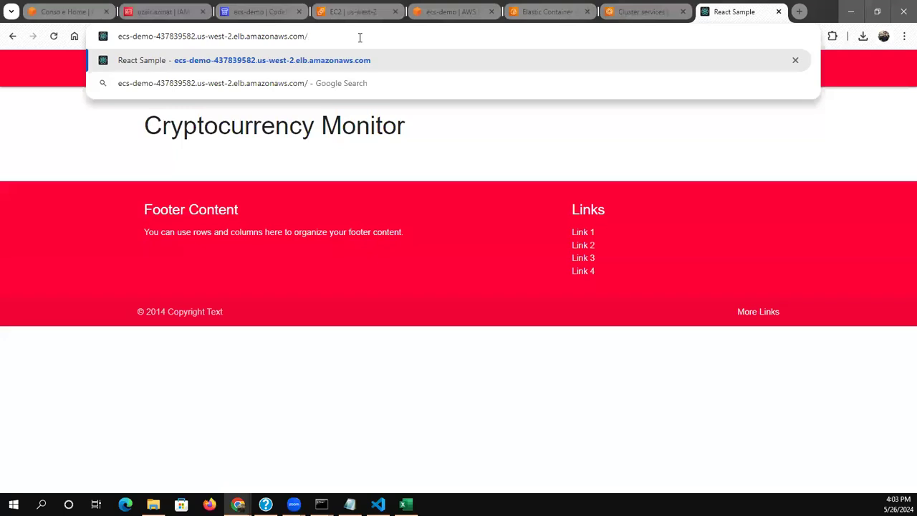
{"action": "type", "text": "backend"}
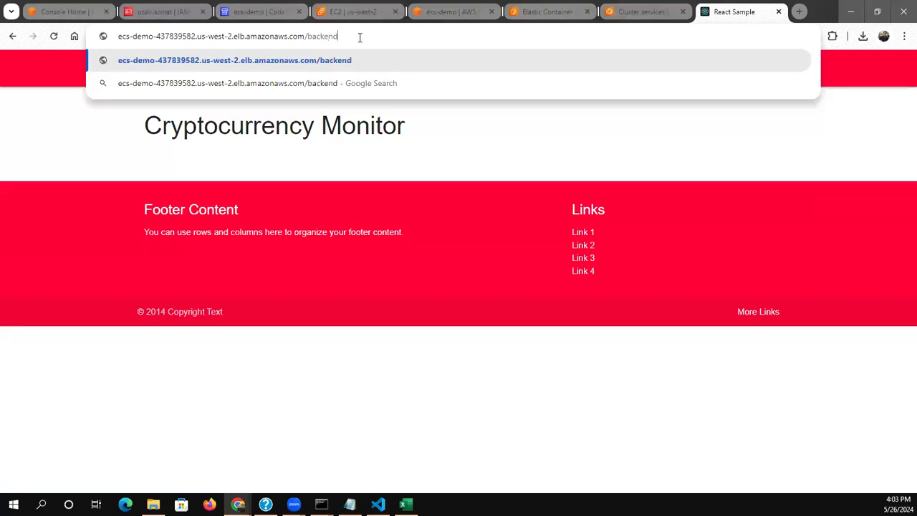
{"action": "key", "text": "Return"}
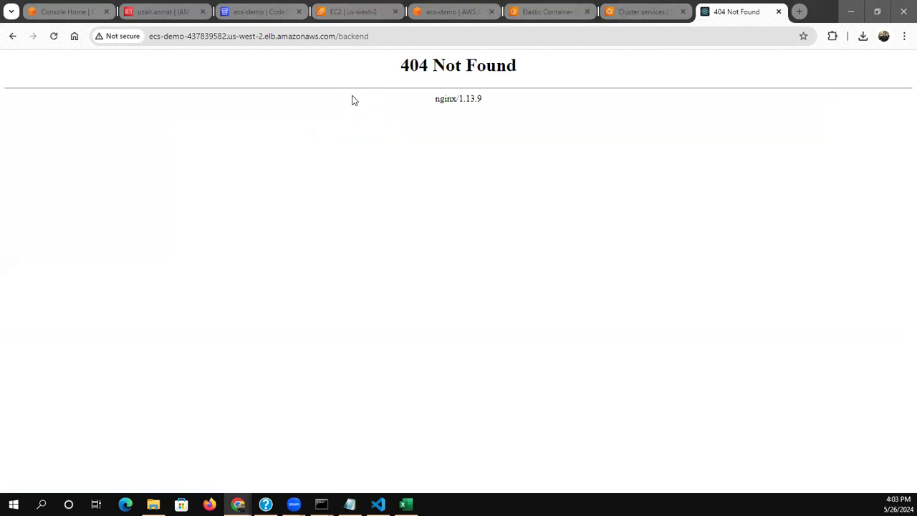
Open the /qwerty path on the load balancer's address to compare it with the backend path
{"action": "left_click", "coordinate": [385, 40]}
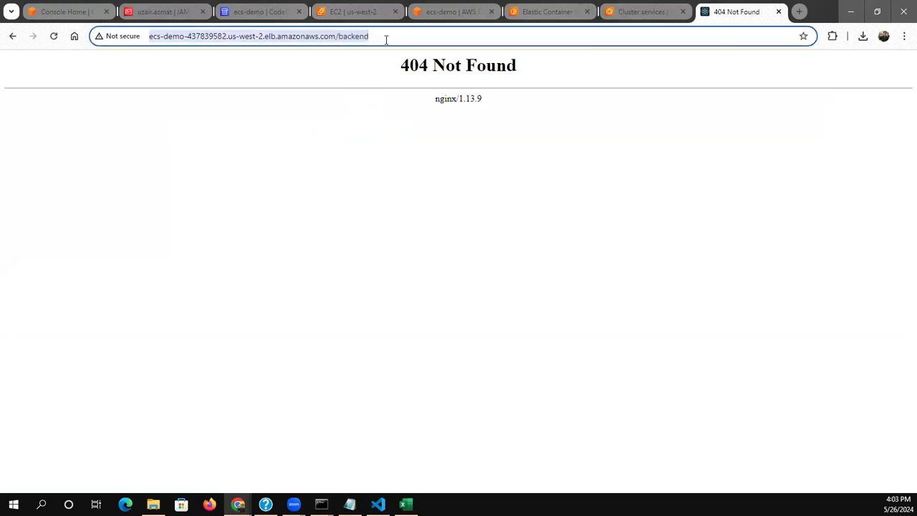
{"action": "left_click", "coordinate": [386, 39]}
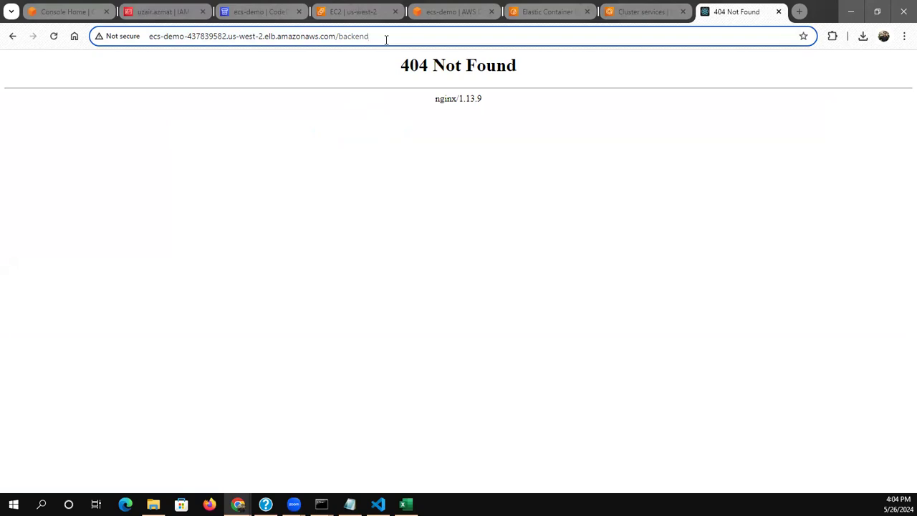
{"action": "key", "text": "BackSpace"}
{"action": "key", "text": "BackSpace"}
{"action": "key", "text": "BackSpace"}
{"action": "key", "text": "BackSpace"}
{"action": "key", "text": "BackSpace"}
{"action": "key", "text": "BackSpace"}
{"action": "key", "text": "BackSpace"}
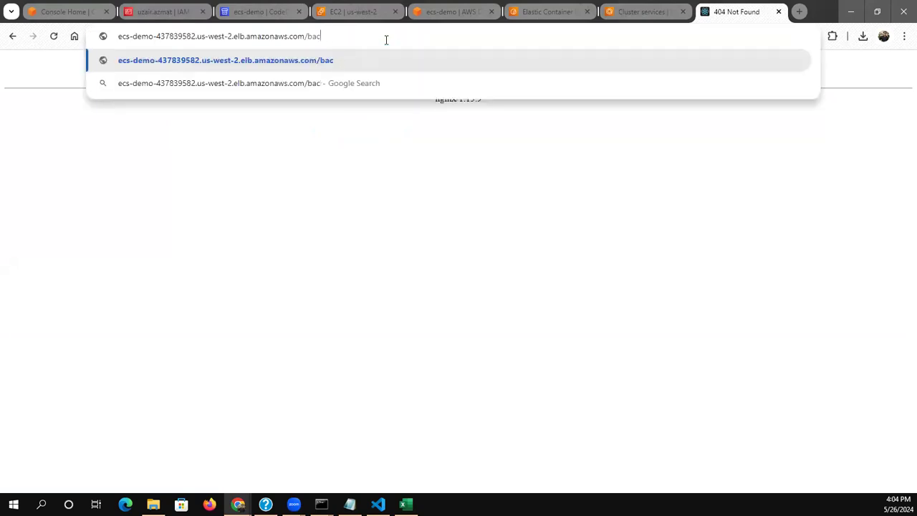
{"action": "type", "text": "qwerty"}
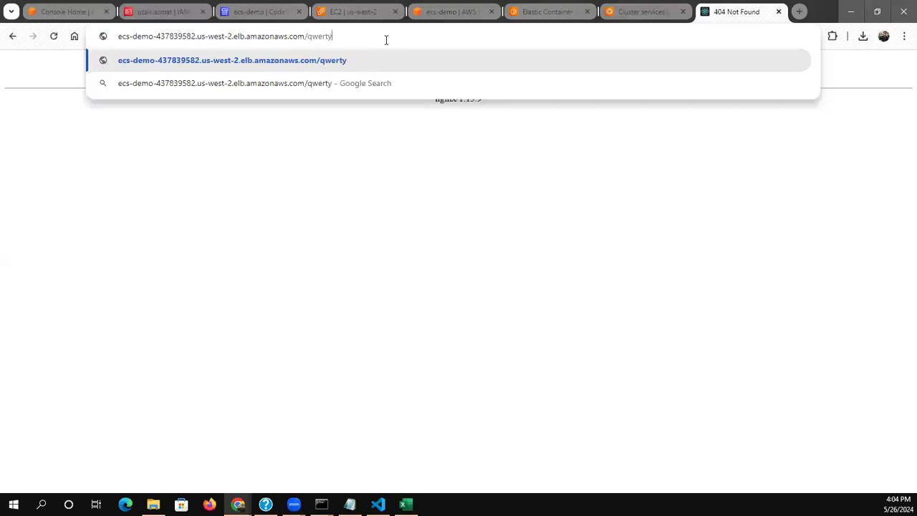
{"action": "key", "text": "Return"}
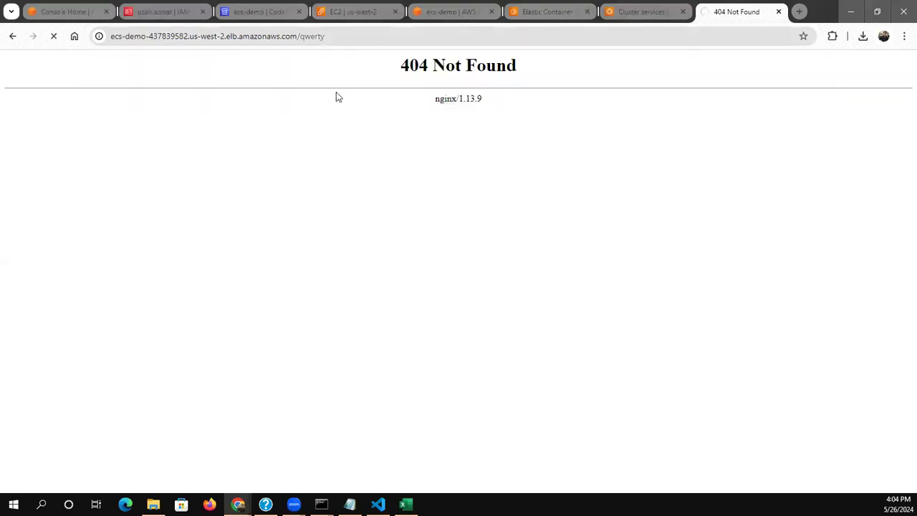
Remove the path from the address and load the load balancer's root page
{"action": "left_click", "coordinate": [385, 39]}
{"action": "key", "text": "BackSpace"}
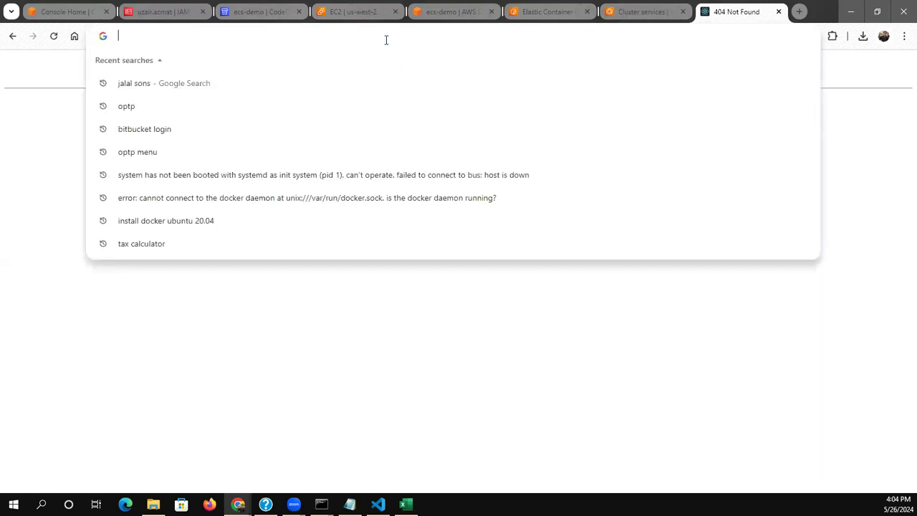
{"action": "key", "text": "ctrl+z"}
{"action": "key", "text": "End"}
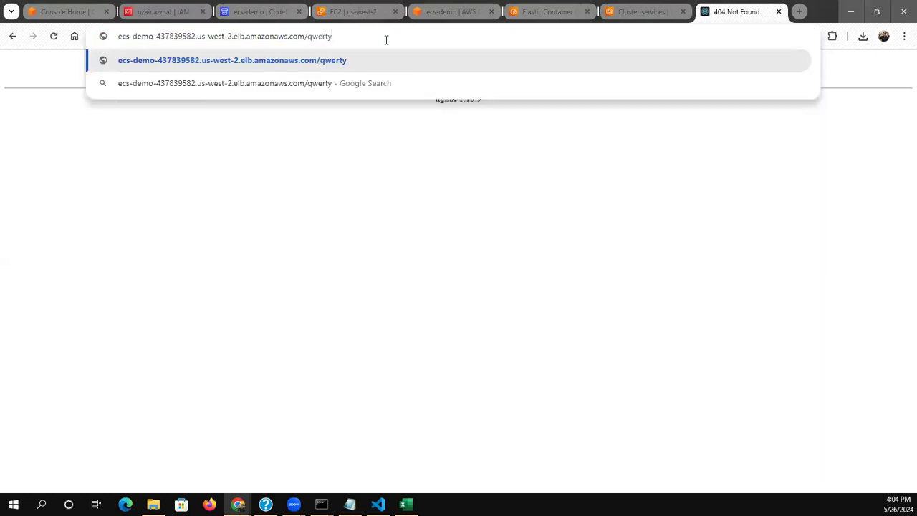
{"action": "key", "text": "BackSpace"}
{"action": "key", "text": "BackSpace"}
{"action": "key", "text": "BackSpace"}
{"action": "key", "text": "BackSpace"}
{"action": "key", "text": "BackSpace"}
{"action": "key", "text": "BackSpace"}
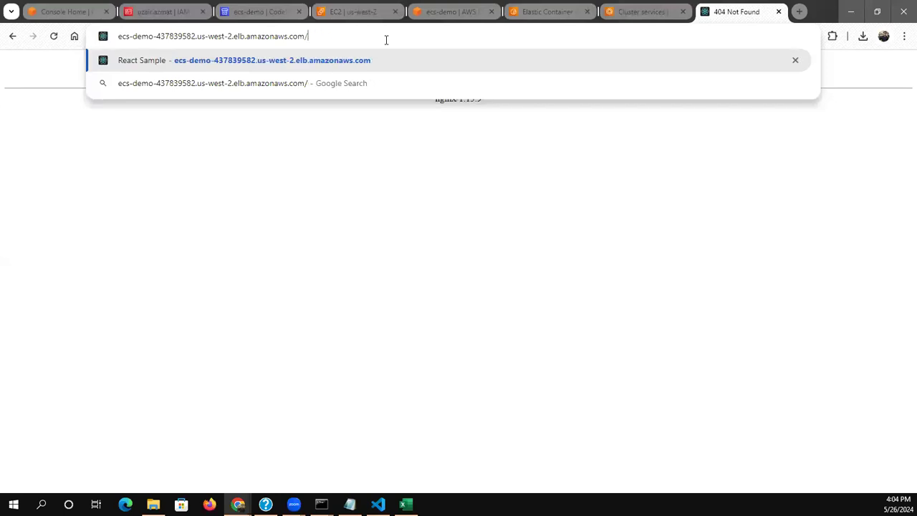
{"action": "key", "text": "Return"}
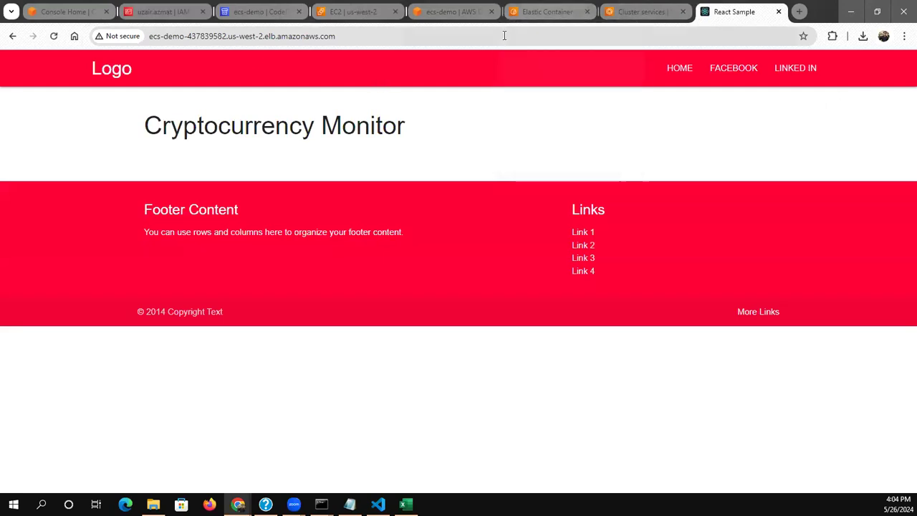
Return to the ecs-demo cluster's services list in the AWS console
{"action": "left_click", "coordinate": [456, 39]}
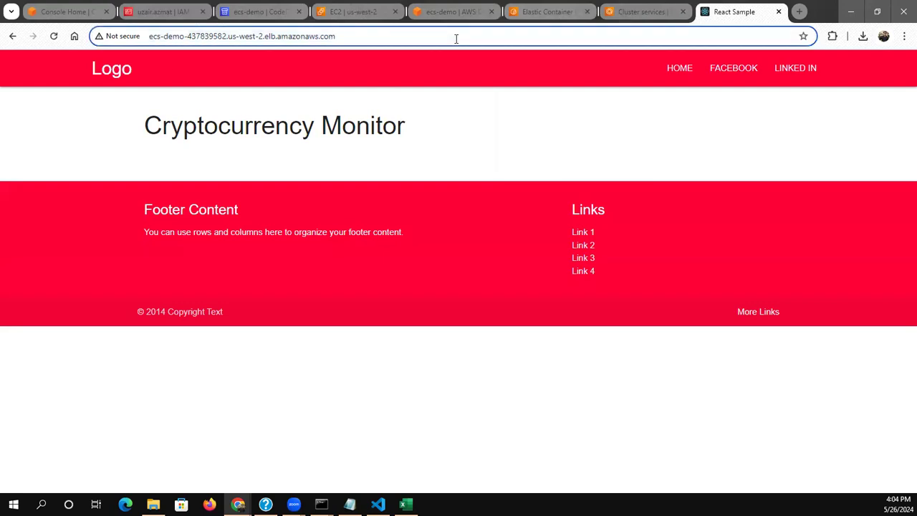
{"action": "left_click", "coordinate": [545, 10]}
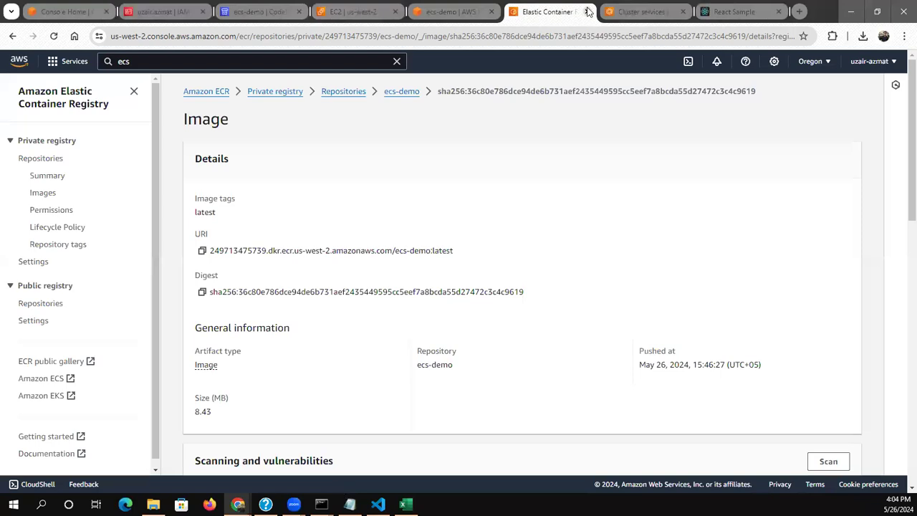
{"action": "left_click", "coordinate": [621, 10]}
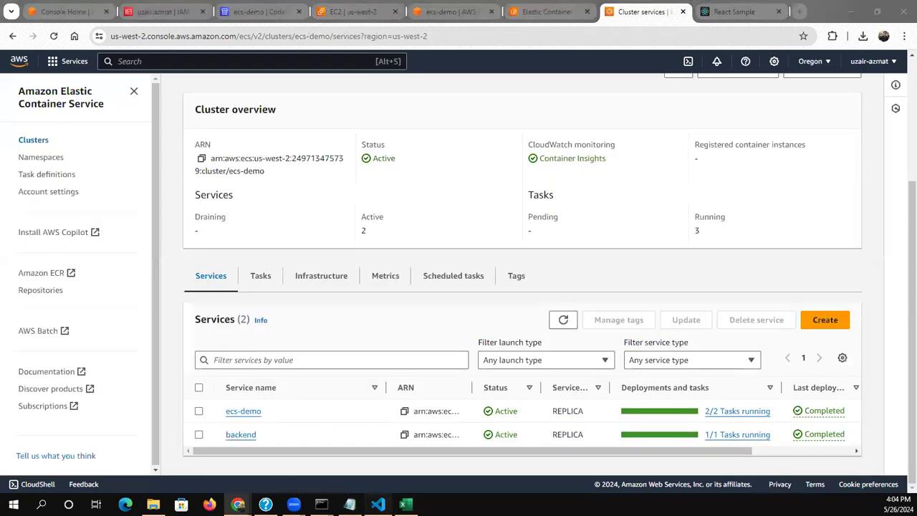
Switch to VS Code, open buildspec.yml and go to its aws ecs update-service command
{"action": "left_click", "coordinate": [377, 504]}
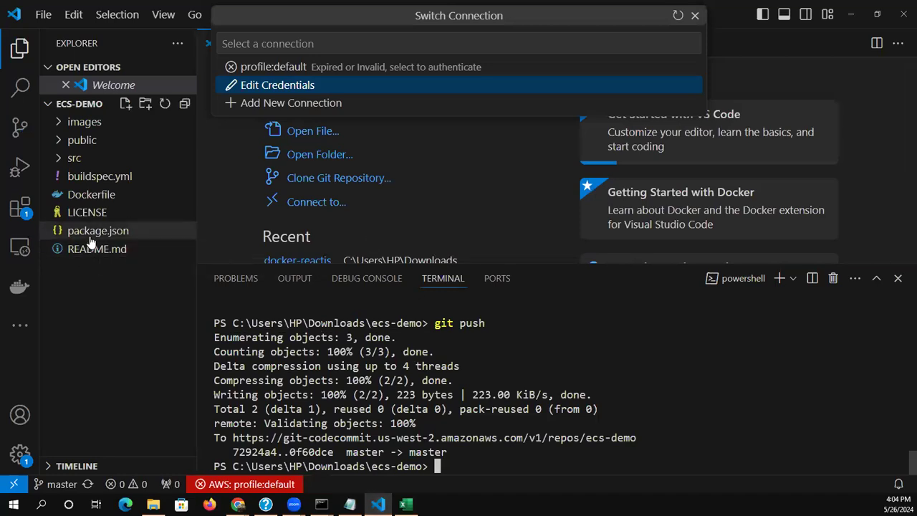
{"action": "left_click", "coordinate": [96, 178]}
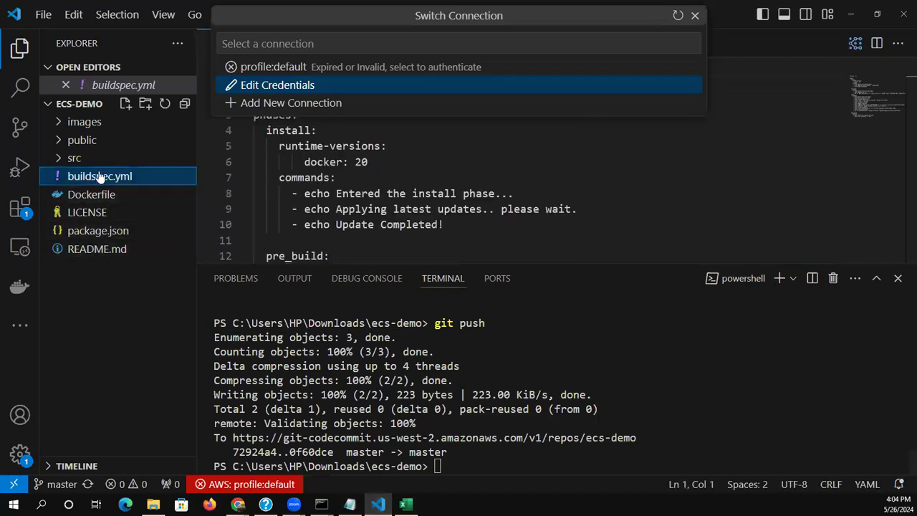
{"action": "left_click", "coordinate": [279, 194]}
{"action": "key", "text": "Down"}
{"action": "key", "text": "Down"}
{"action": "key", "text": "Down"}
{"action": "key", "text": "Down"}
{"action": "key", "text": "Down"}
{"action": "key", "text": "Down"}
{"action": "key", "text": "Down"}
{"action": "key", "text": "Down"}
{"action": "key", "text": "Down"}
{"action": "key", "text": "Down"}
{"action": "key", "text": "Down"}
{"action": "key", "text": "Down"}
{"action": "key", "text": "Down"}
{"action": "key", "text": "Down"}
{"action": "key", "text": "Down"}
{"action": "key", "text": "Down"}
{"action": "key", "text": "Down"}
{"action": "key", "text": "Down"}
{"action": "key", "text": "Down"}
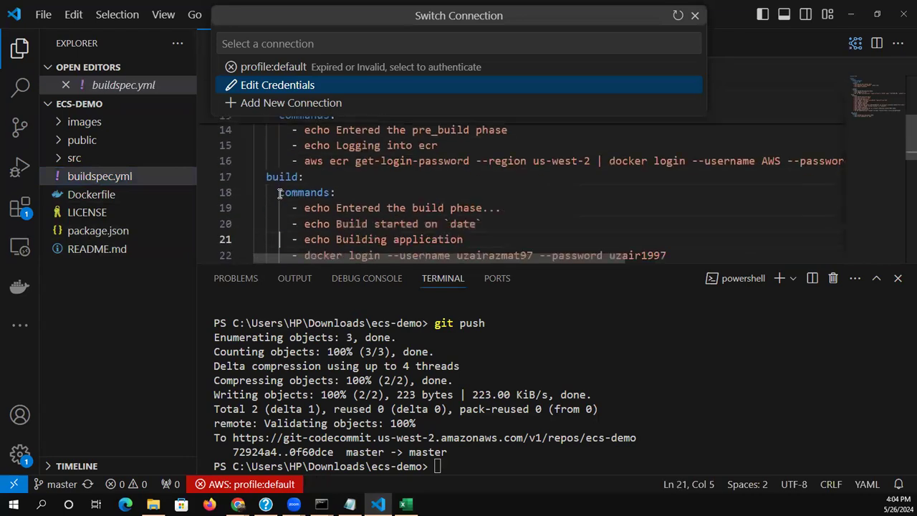
{"action": "key", "text": "Down"}
{"action": "key", "text": "Down"}
{"action": "key", "text": "Down"}
{"action": "key", "text": "Down"}
{"action": "key", "text": "Down"}
{"action": "key", "text": "Down"}
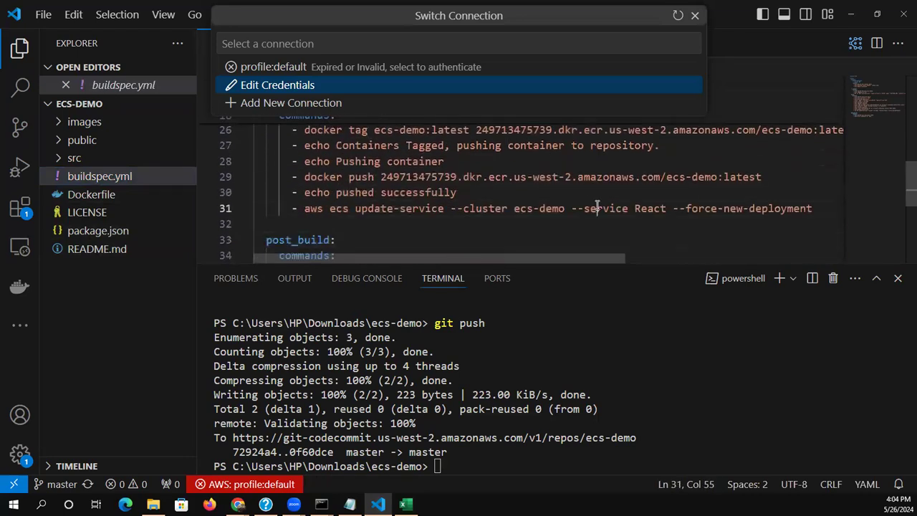
Examine the aws ecs update-service command on line 31, including its cluster and service arguments
{"action": "left_click", "coordinate": [597, 205]}
{"action": "key", "text": "Right"}
{"action": "key", "text": "Right"}
{"action": "key", "text": "Right"}
{"action": "key", "text": "Right"}
{"action": "key", "text": "Right"}
{"action": "left_click_drag", "start_coordinate": [303, 209], "coordinate": [743, 209]}
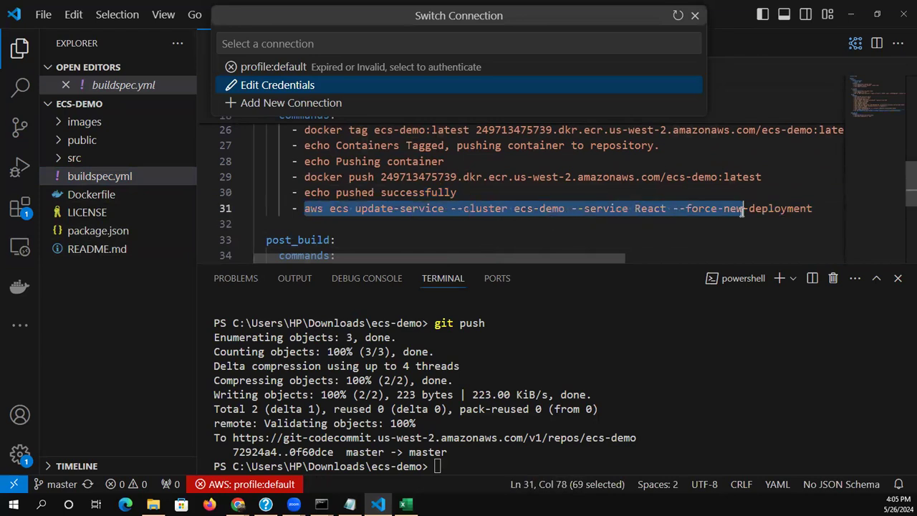
Set the --service value in the aws ecs update-service command to ecs-demo and save buildspec.yml
{"action": "left_click", "coordinate": [699, 208]}
{"action": "key", "text": "Left"}
{"action": "key", "text": "Left"}
{"action": "key", "text": "Left"}
{"action": "key", "text": "Left"}
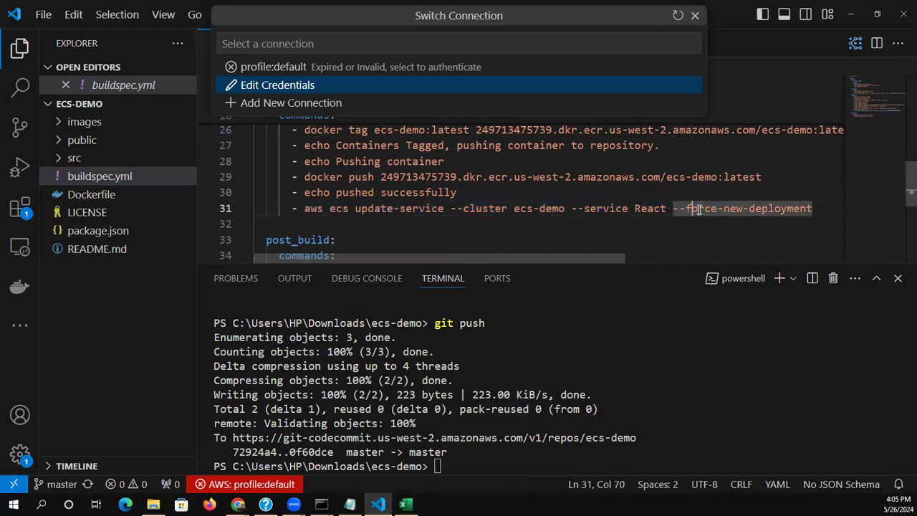
{"action": "key", "text": "BackSpace"}
{"action": "key", "text": "BackSpace"}
{"action": "key", "text": "BackSpace"}
{"action": "key", "text": "BackSpace"}
{"action": "key", "text": "BackSpace"}
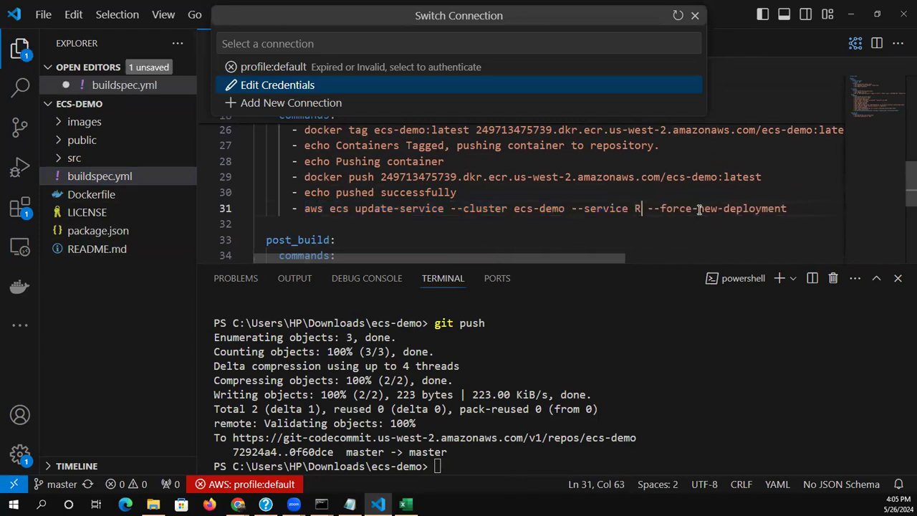
{"action": "type", "text": "ecs-demo"}
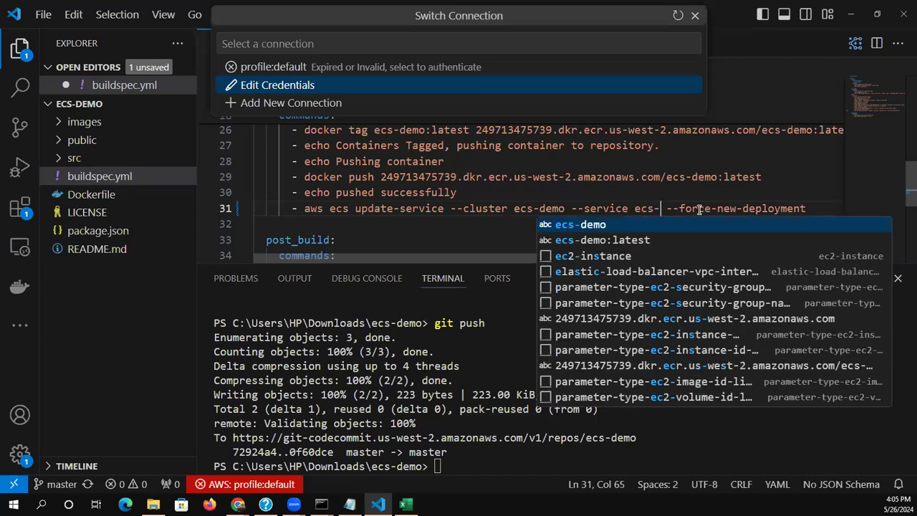
{"action": "left_click", "coordinate": [662, 224]}
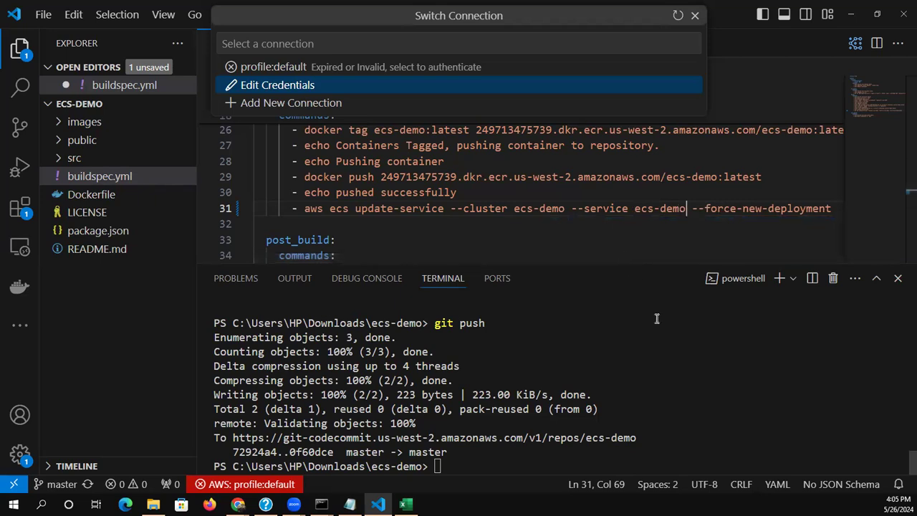
{"action": "key", "text": "ctrl+s"}
Check the repository with git status and stage all changes with git add . in the terminal
{"action": "key", "text": "Up"}
{"action": "key", "text": "Up"}
{"action": "key", "text": "Up"}
{"action": "key", "text": "Up"}
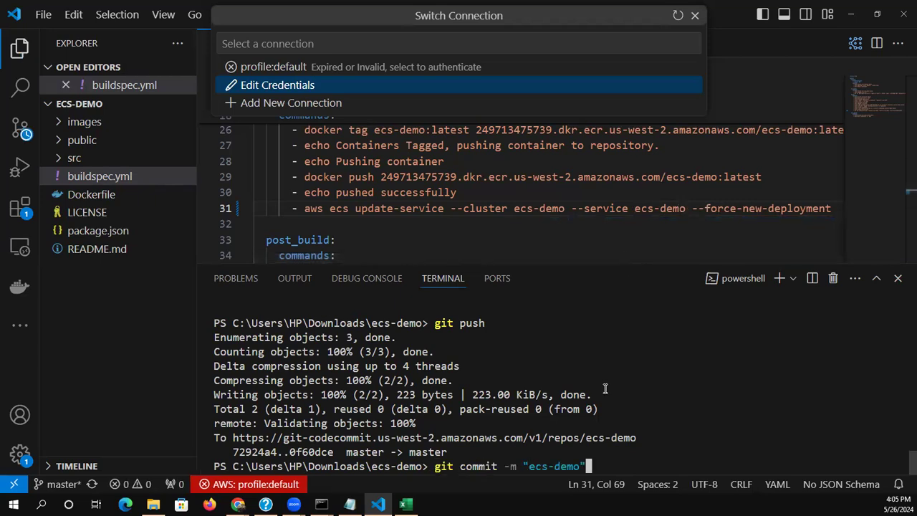
{"action": "key", "text": "Return"}
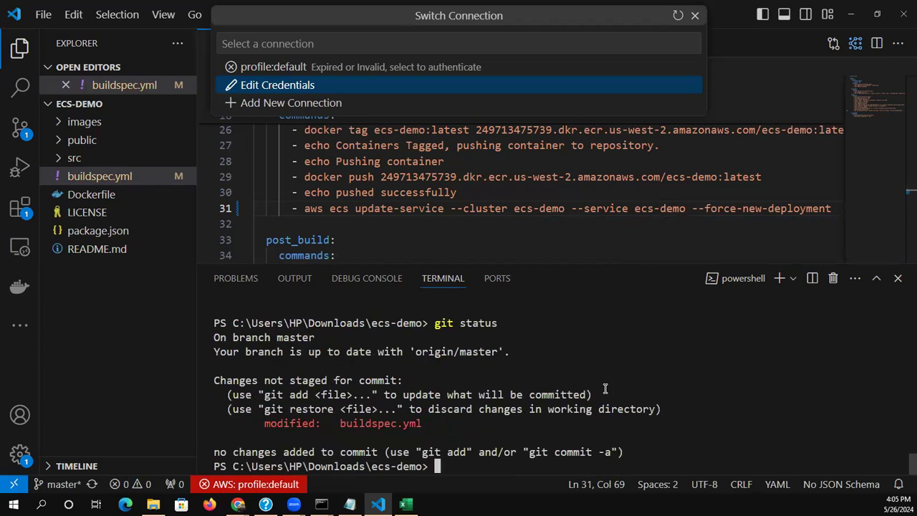
{"action": "key", "text": "Up"}
{"action": "key", "text": "Up"}
{"action": "key", "text": "Up"}
{"action": "key", "text": "Return"}
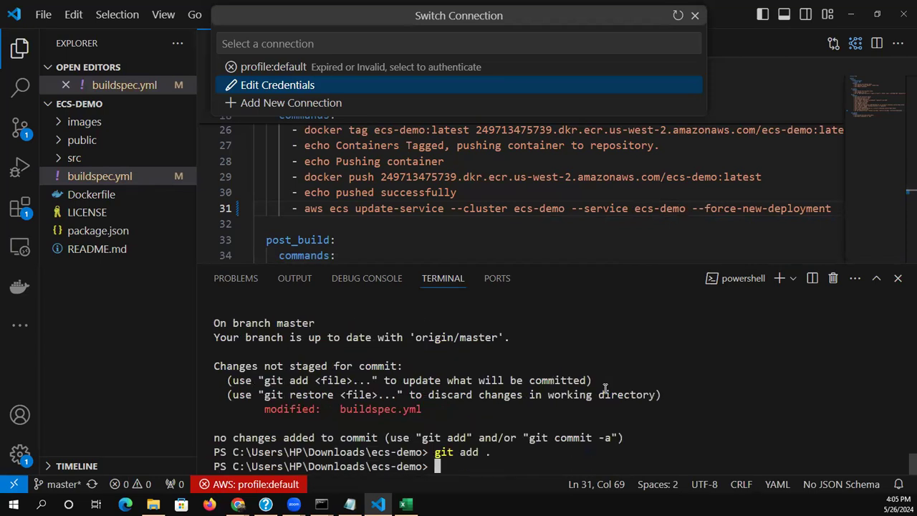
Commit the staged changes in the terminal with the message "update service name"
{"action": "key", "text": "Up"}
{"action": "key", "text": "Up"}
{"action": "key", "text": "Up"}
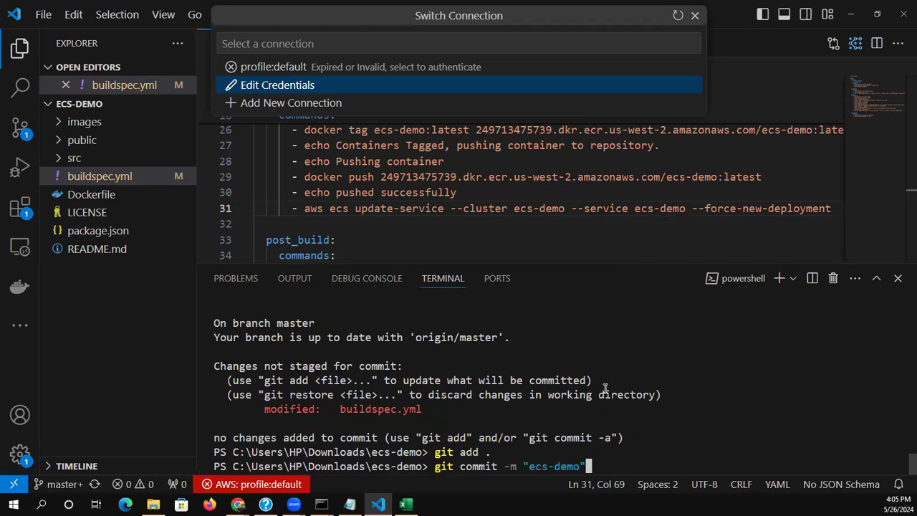
{"action": "key", "text": "BackSpace"}
{"action": "key", "text": "BackSpace"}
{"action": "key", "text": "BackSpace"}
{"action": "key", "text": "BackSpace"}
{"action": "key", "text": "BackSpace"}
{"action": "key", "text": "BackSpace"}
{"action": "key", "text": "BackSpace"}
{"action": "key", "text": "BackSpace"}
{"action": "type", "text": "update service name"}
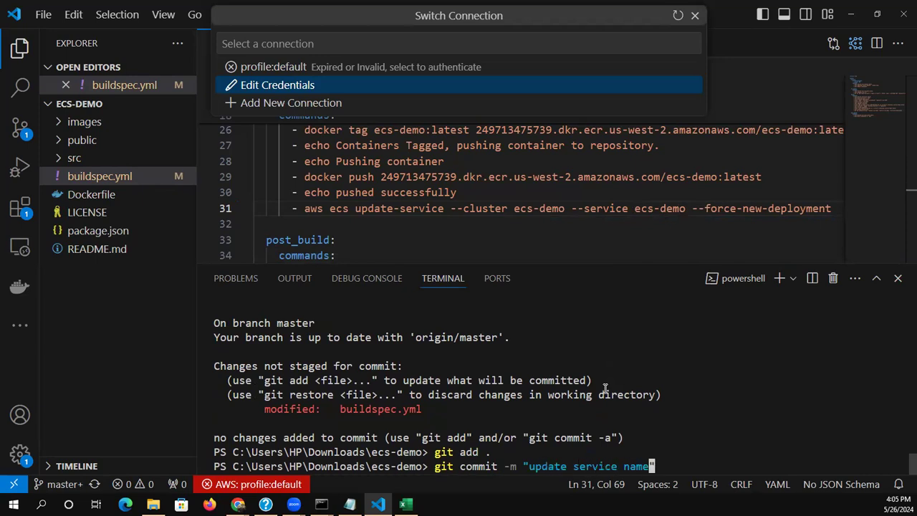
{"action": "key", "text": "Return"}
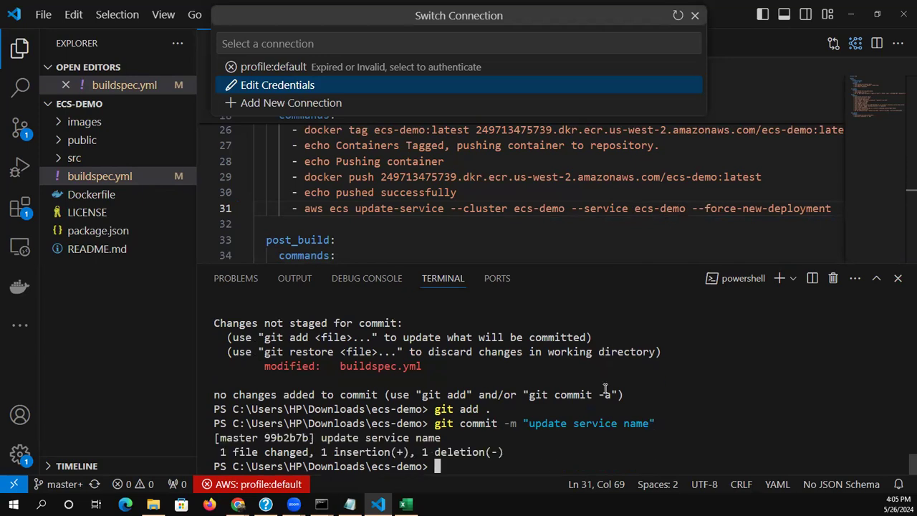
Push the new commit to the remote repository with git push
{"action": "type", "text": "git pus"}
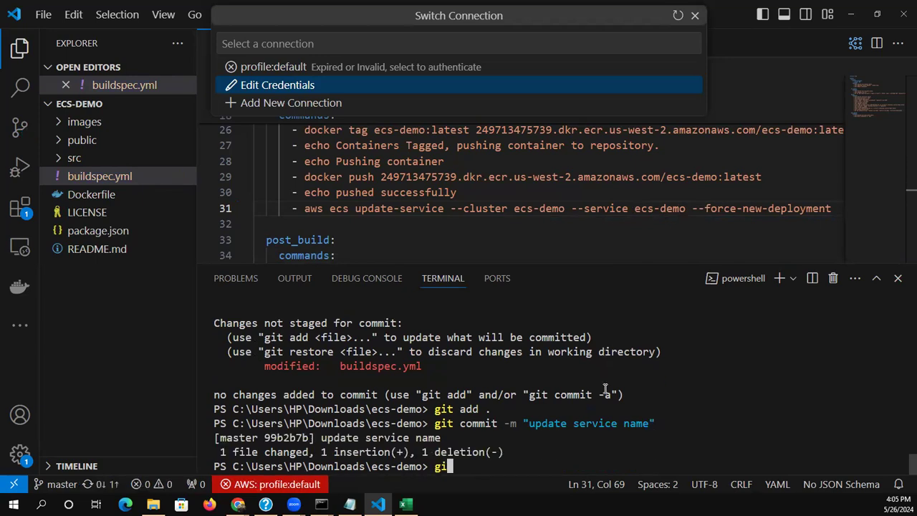
{"action": "type", "text": "h"}
{"action": "key", "text": "Return"}
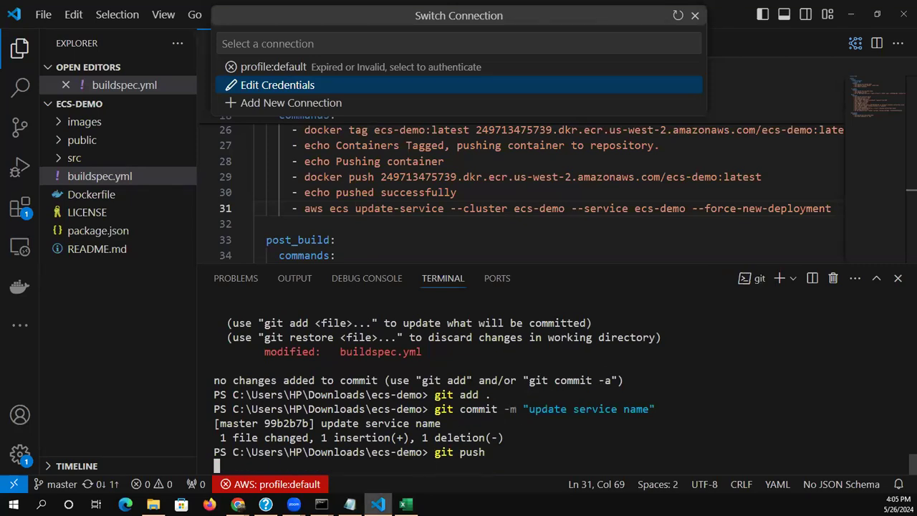
Switch to the AWS console in Chrome and open the ecs-demo pipeline in CodePipeline
{"action": "mouse_move", "coordinate": [237, 504]}
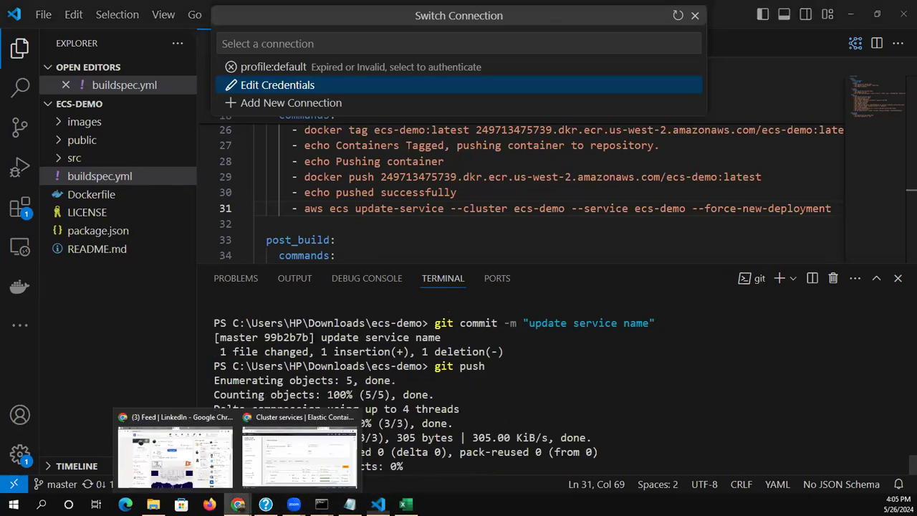
{"action": "left_click", "coordinate": [290, 455]}
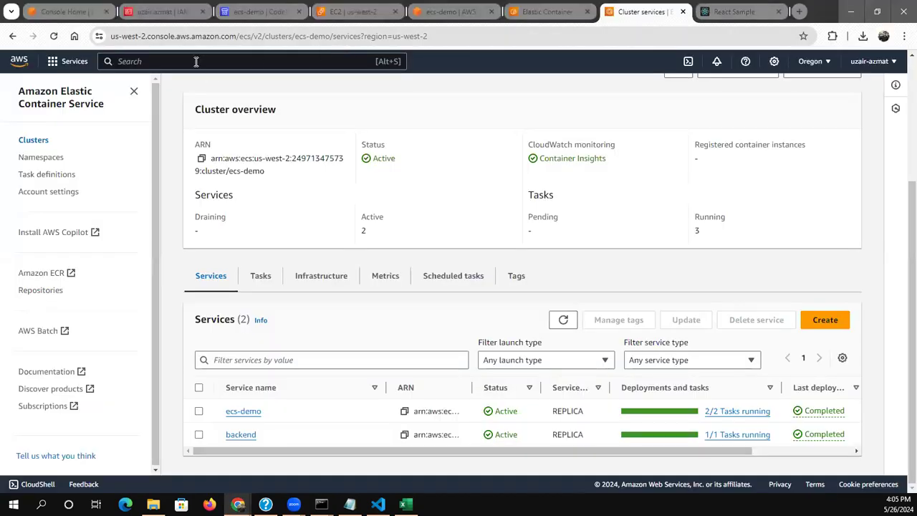
{"action": "left_click", "coordinate": [335, 7]}
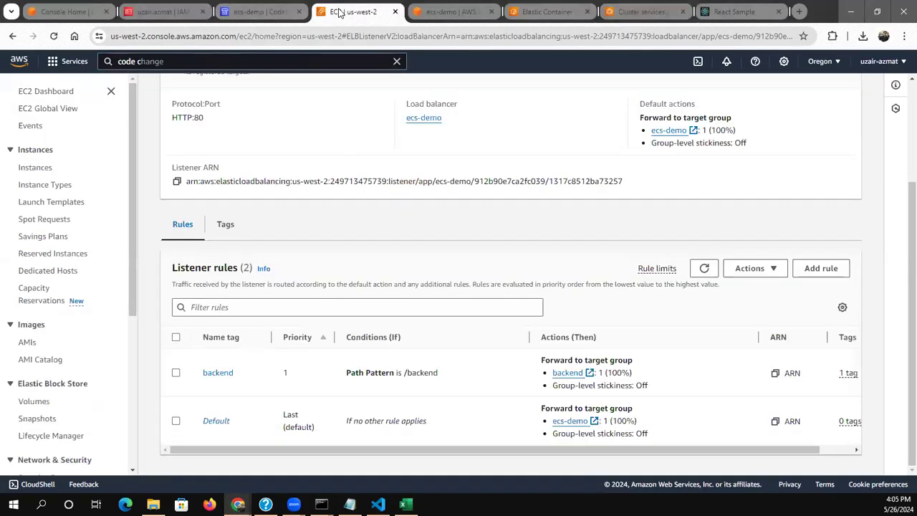
{"action": "left_click", "coordinate": [450, 12]}
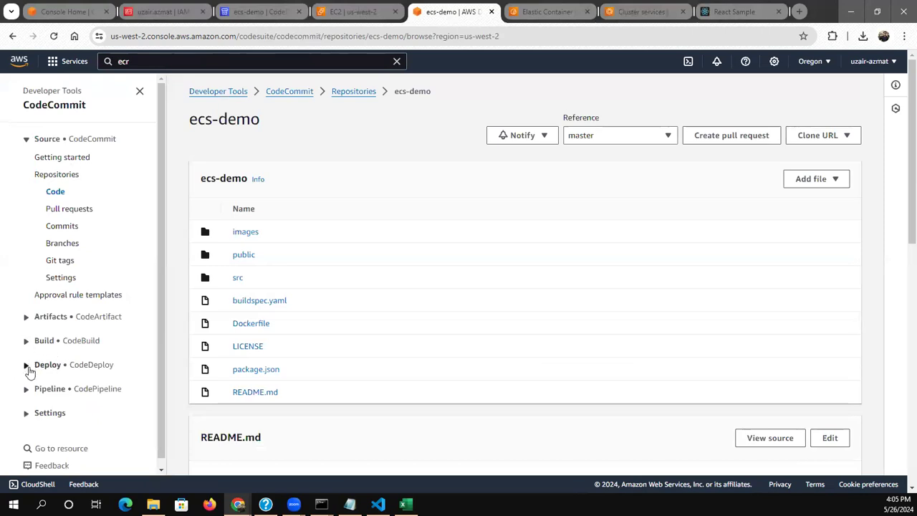
{"action": "left_click", "coordinate": [27, 390]}
{"action": "left_click", "coordinate": [43, 422]}
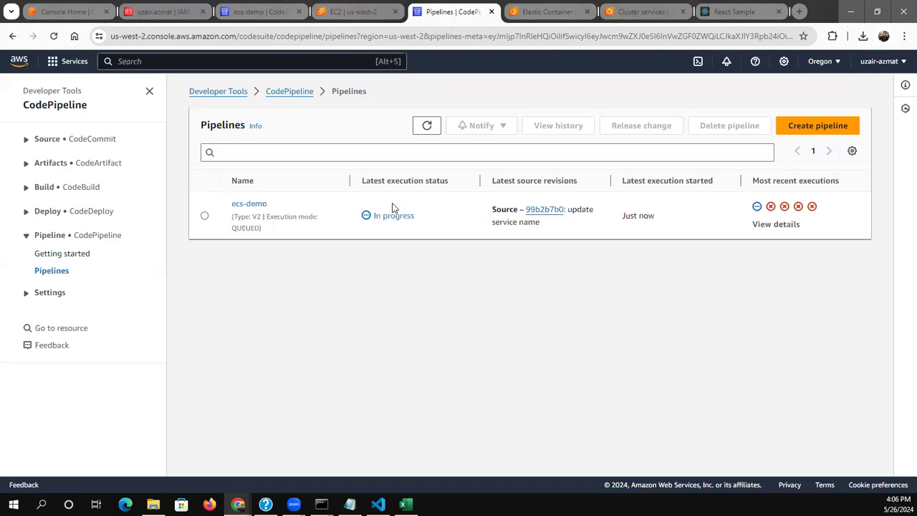
{"action": "left_click", "coordinate": [256, 204]}
Open the execution details of the pipeline's Build action and follow its log through the install and pre-build phases
{"action": "scroll", "coordinate": [341, 252], "scroll_direction": "down", "scroll_amount": 3}
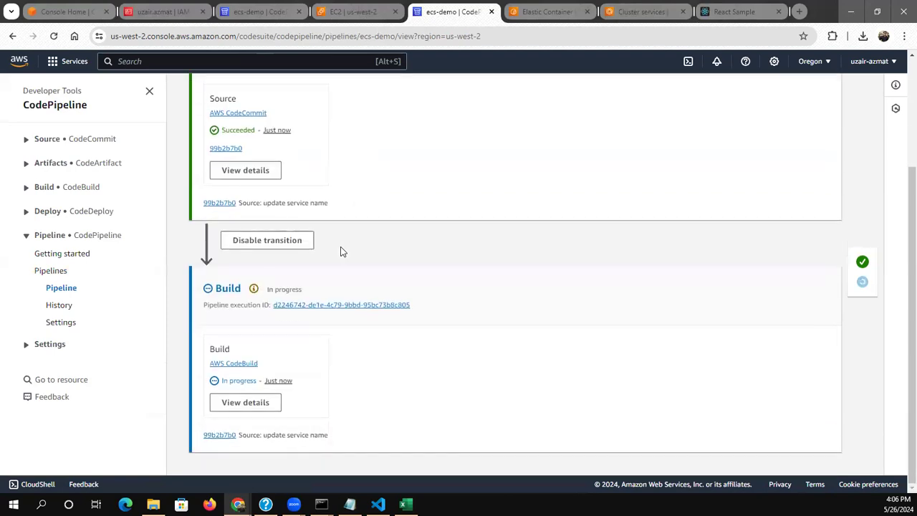
{"action": "left_click", "coordinate": [260, 404]}
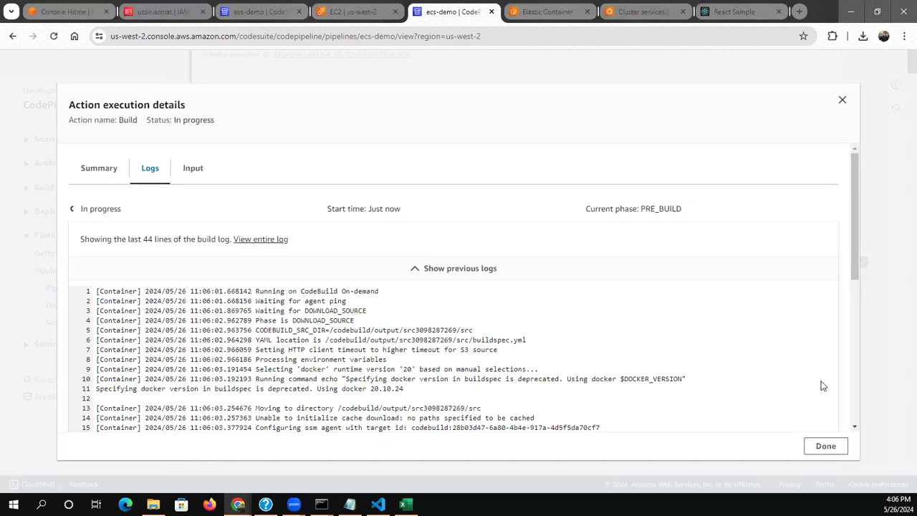
{"action": "left_click", "coordinate": [856, 399]}
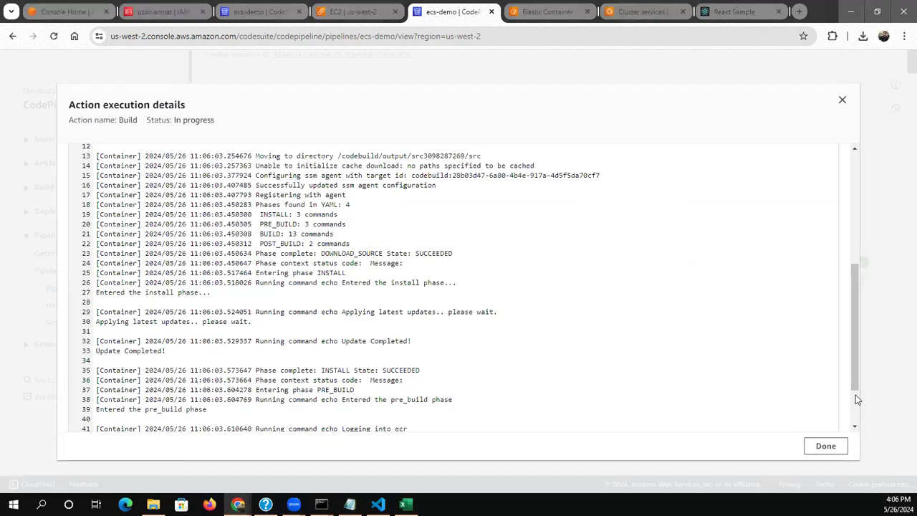
{"action": "left_click", "coordinate": [857, 400]}
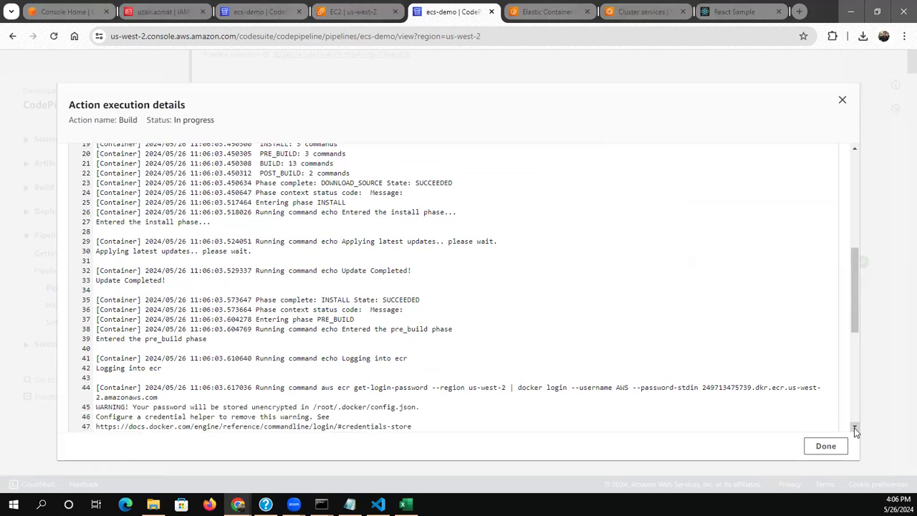
{"action": "left_click", "coordinate": [854, 427]}
{"action": "left_click", "coordinate": [854, 429]}
{"action": "left_click", "coordinate": [854, 428]}
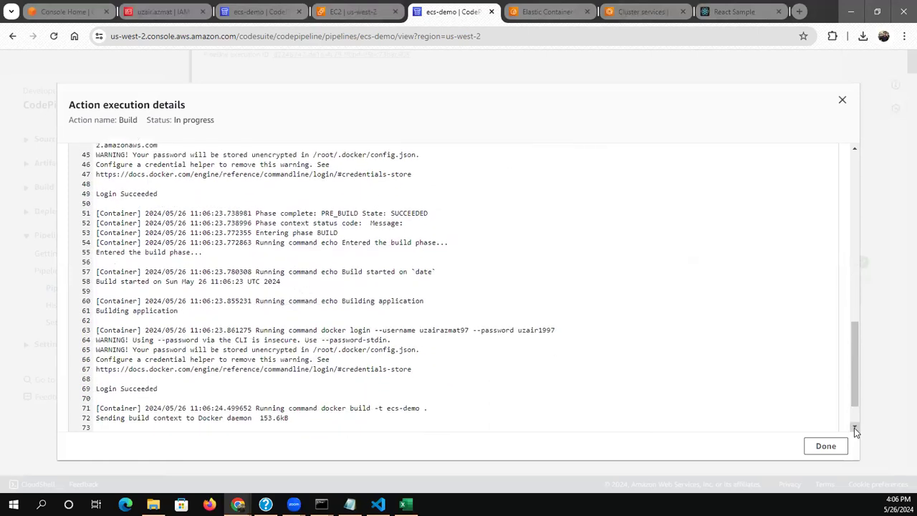
Follow the Docker image build output and the remaining build phases through to the end of the log
{"action": "left_click", "coordinate": [854, 427]}
{"action": "left_click", "coordinate": [854, 428]}
{"action": "left_click", "coordinate": [854, 427]}
{"action": "left_click", "coordinate": [853, 428]}
{"action": "left_click", "coordinate": [854, 428]}
{"action": "left_click", "coordinate": [854, 428]}
{"action": "left_click", "coordinate": [854, 428]}
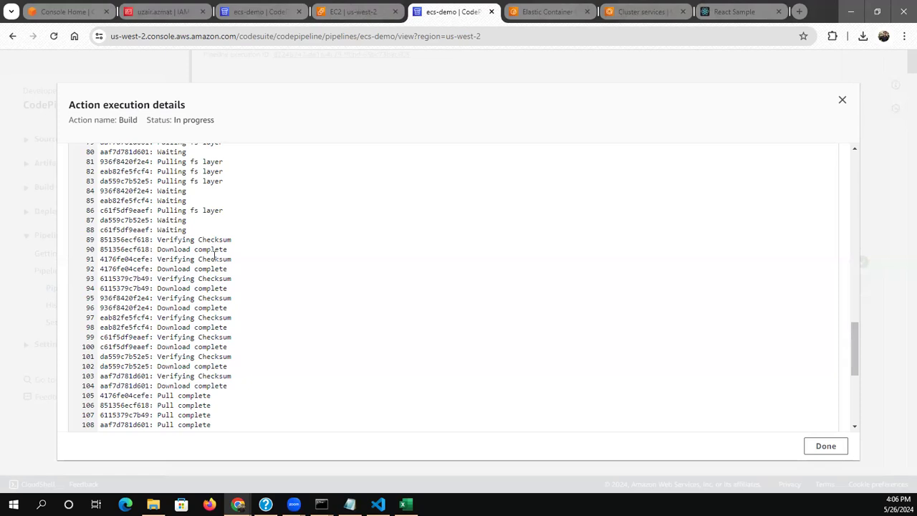
{"action": "left_click", "coordinate": [854, 427]}
{"action": "left_click", "coordinate": [854, 429]}
{"action": "left_click", "coordinate": [854, 429]}
{"action": "left_click", "coordinate": [854, 429]}
{"action": "left_click", "coordinate": [854, 429]}
{"action": "left_click", "coordinate": [854, 429]}
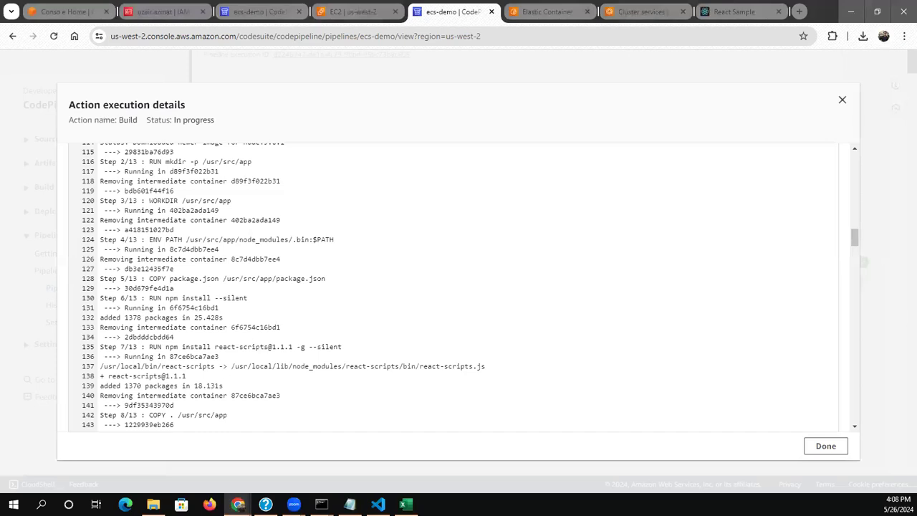
{"action": "left_click", "coordinate": [855, 427]}
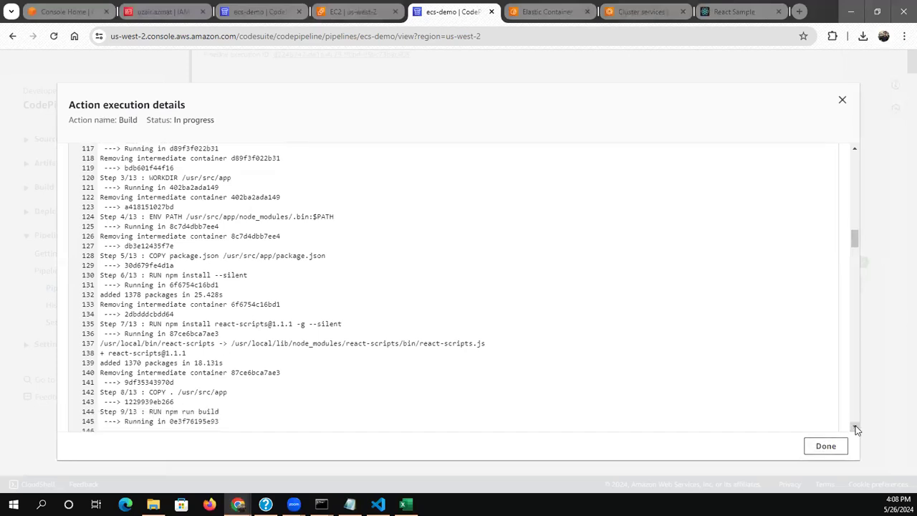
{"action": "left_click", "coordinate": [855, 427]}
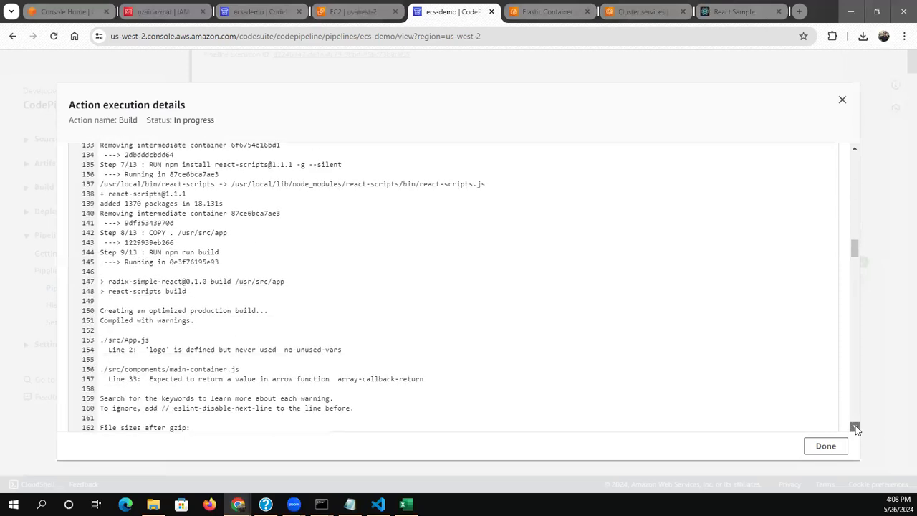
{"action": "left_click_drag", "start_coordinate": [856, 428], "coordinate": [857, 429]}
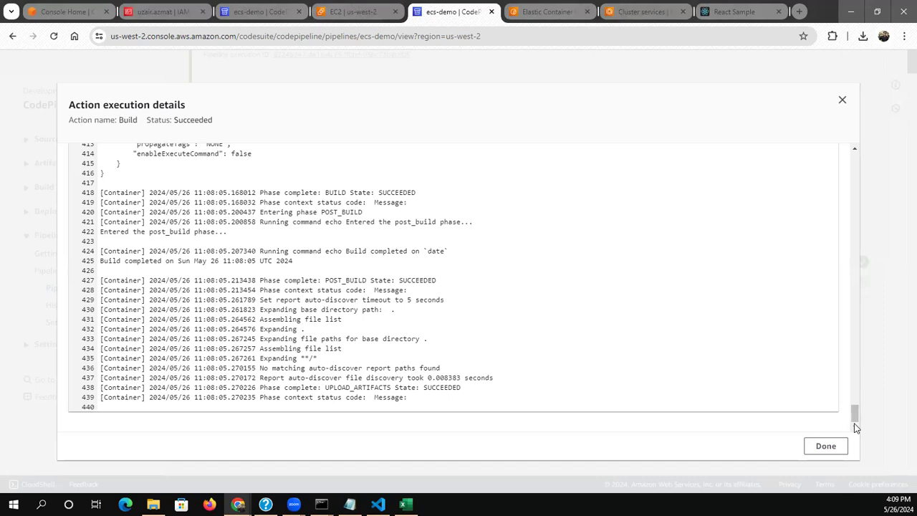
{"action": "left_click_drag", "start_coordinate": [854, 417], "coordinate": [855, 435]}
Open the tasks of the ecs-demo service in the ECS cluster, refresh the task list and collapse the containers details
{"action": "left_click", "coordinate": [630, 6]}
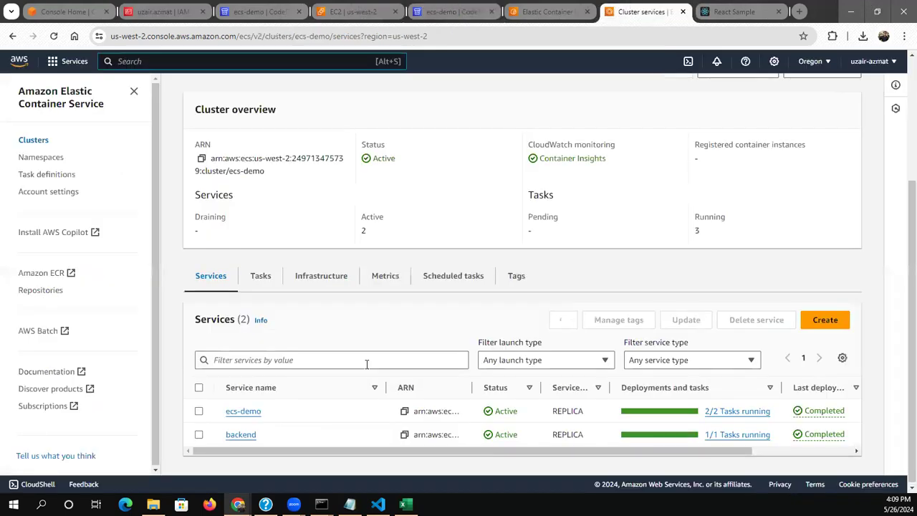
{"action": "left_click", "coordinate": [244, 411]}
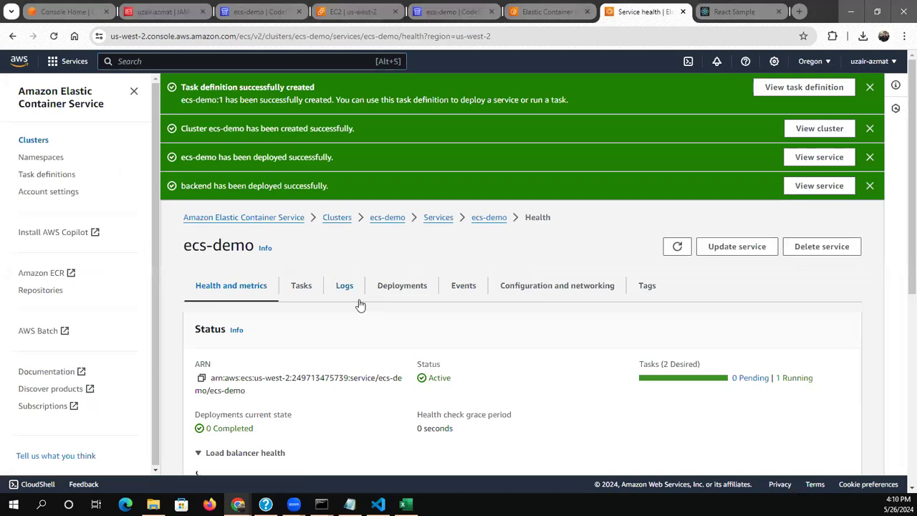
{"action": "left_click", "coordinate": [298, 287]}
{"action": "left_click_drag", "start_coordinate": [909, 365], "coordinate": [909, 427]}
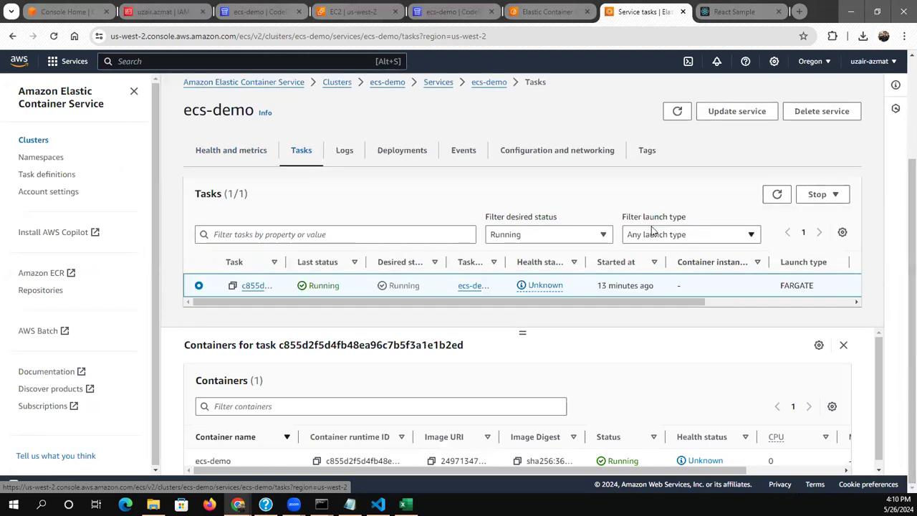
{"action": "left_click", "coordinate": [777, 194]}
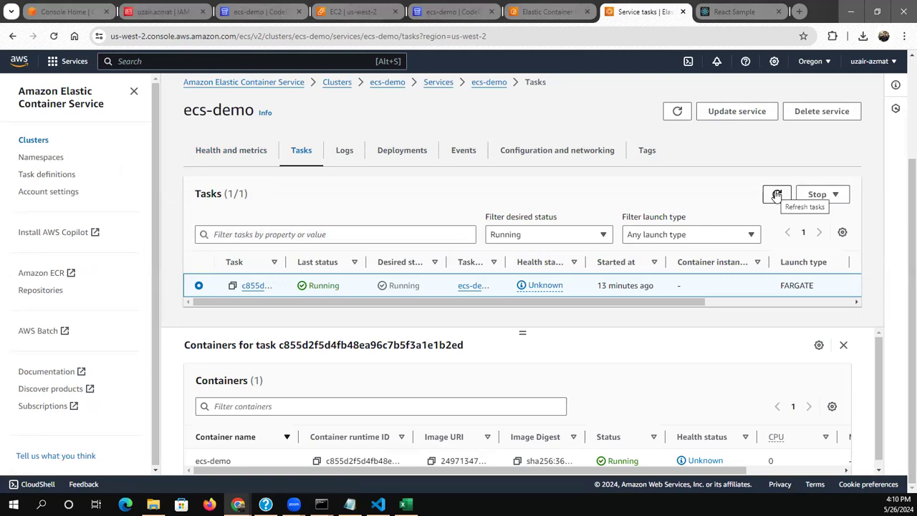
{"action": "left_click", "coordinate": [776, 195]}
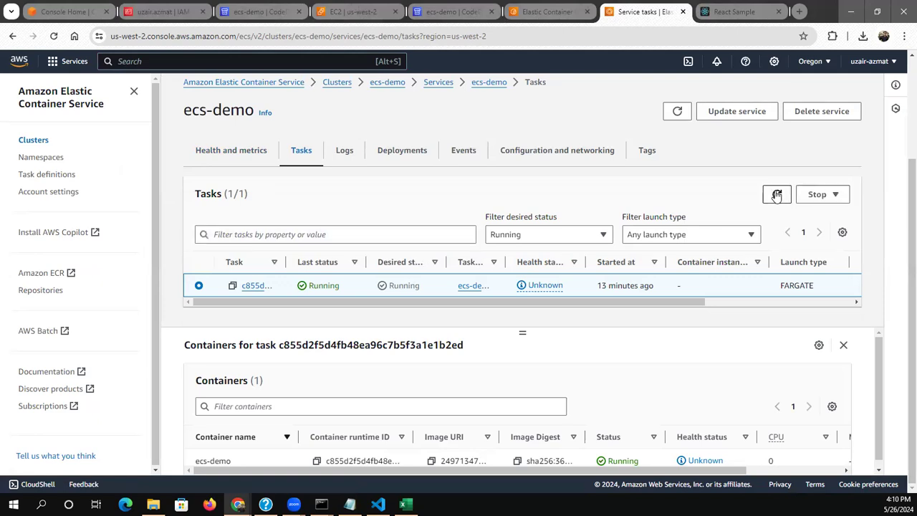
{"action": "left_click", "coordinate": [843, 346]}
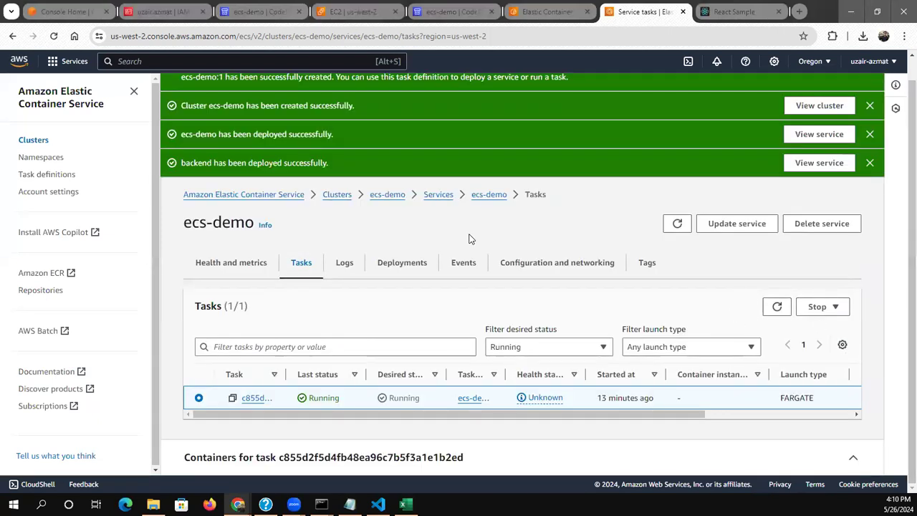
Review the ecs-demo service's logs and refresh its task list again
{"action": "left_click", "coordinate": [335, 260]}
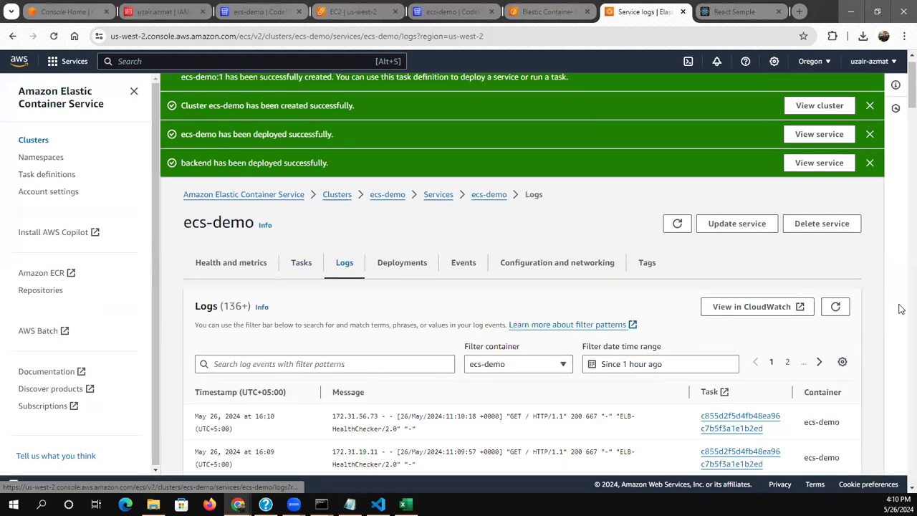
{"action": "mouse_move", "coordinate": [911, 99]}
{"action": "left_mouse_down"}
{"action": "mouse_move", "coordinate": [900, 152]}
{"action": "mouse_move", "coordinate": [900, 307]}
{"action": "mouse_move", "coordinate": [900, 101]}
{"action": "left_mouse_up"}
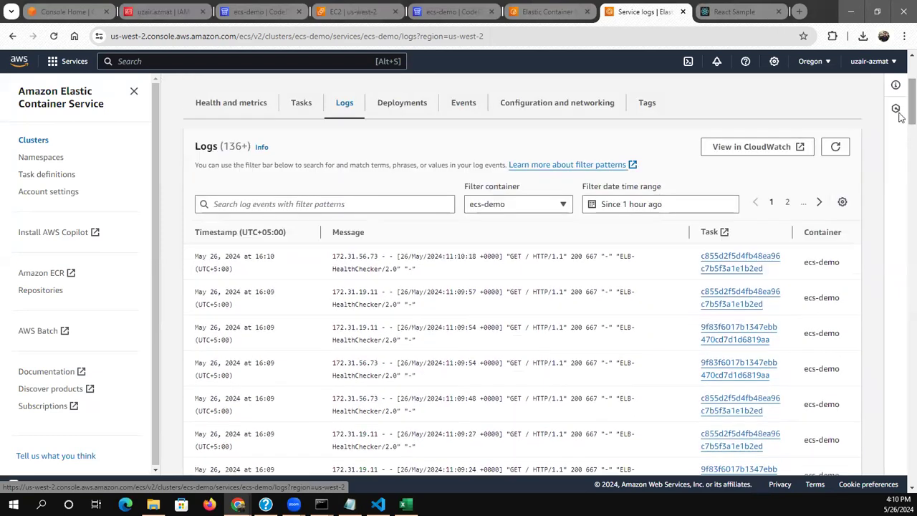
{"action": "left_click", "coordinate": [295, 106]}
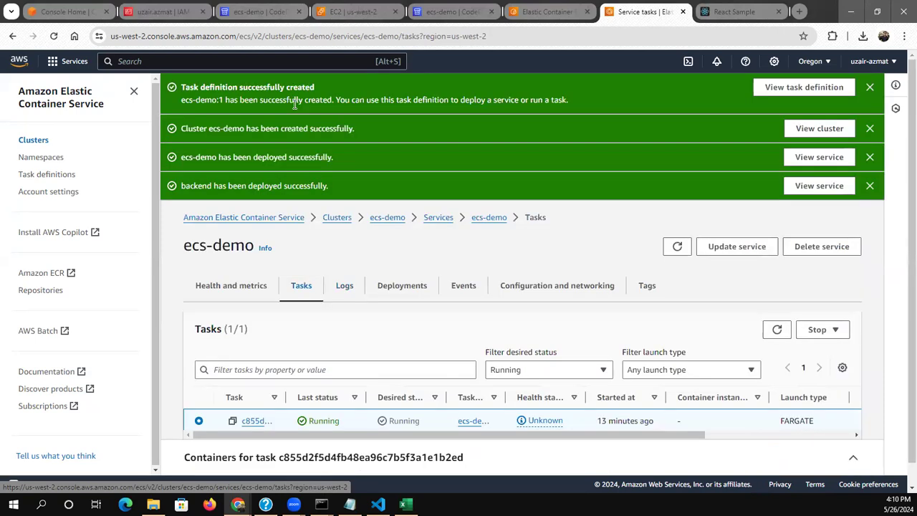
{"action": "left_click", "coordinate": [777, 330]}
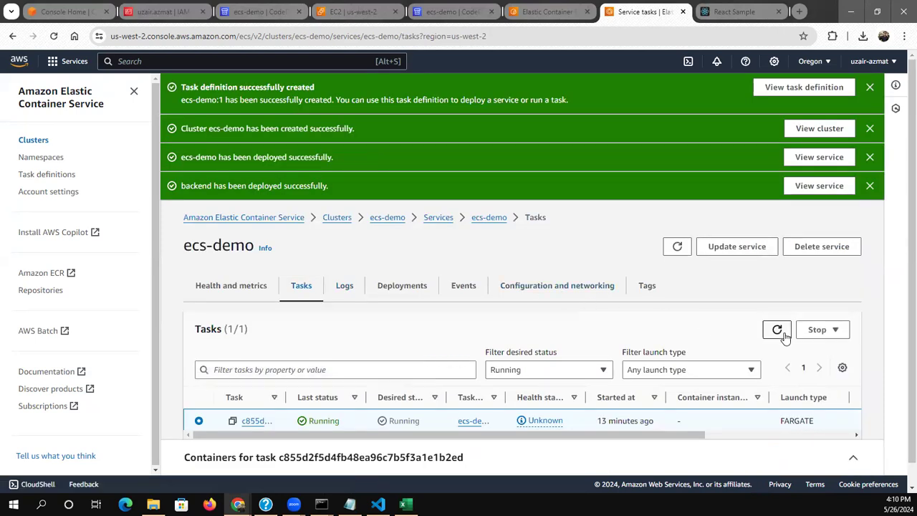
Return to the cluster's services page and recheck the end of the pipeline's build log
{"action": "left_click", "coordinate": [438, 217]}
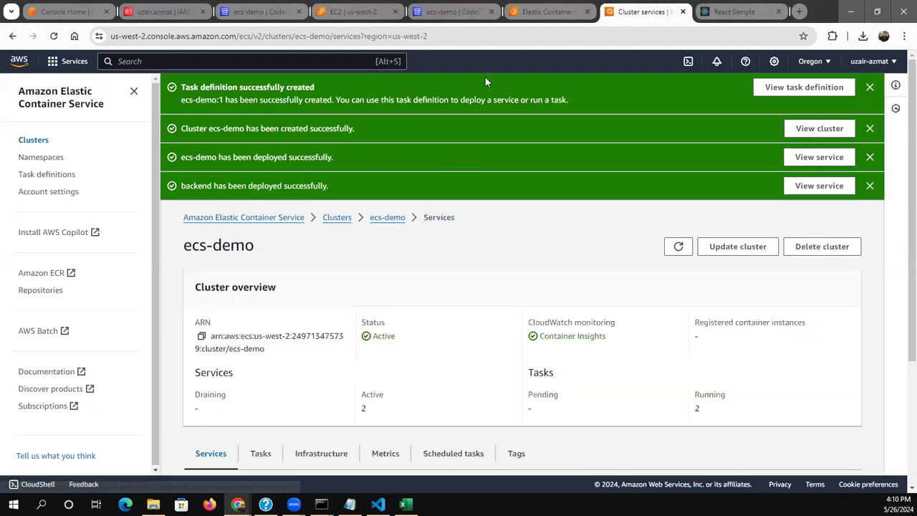
{"action": "left_click", "coordinate": [528, 11]}
{"action": "left_click", "coordinate": [430, 10]}
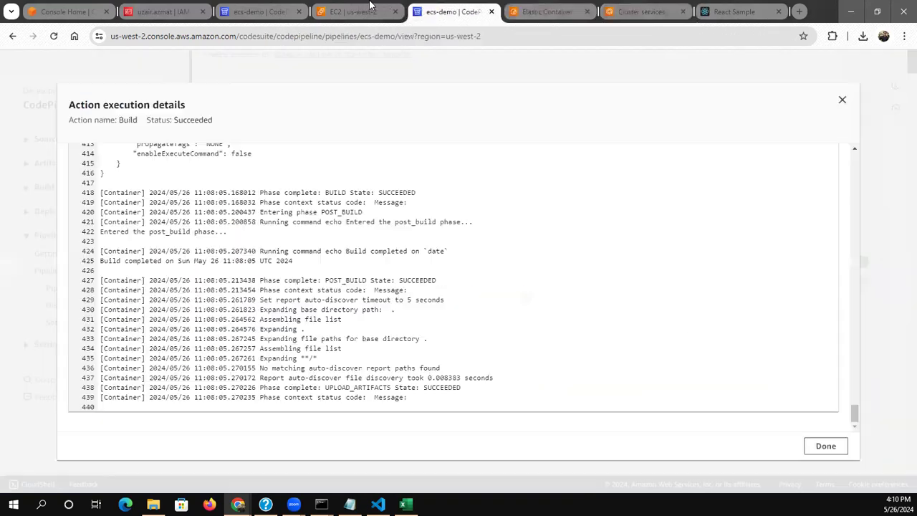
{"action": "left_click", "coordinate": [387, 11]}
{"action": "left_click", "coordinate": [442, 10]}
{"action": "mouse_move", "coordinate": [856, 421]}
{"action": "left_mouse_down"}
{"action": "mouse_move", "coordinate": [856, 410]}
{"action": "mouse_move", "coordinate": [858, 437]}
{"action": "left_mouse_up"}
Refresh the services list of the ecs-demo cluster to check the ecs-demo deployment status
{"action": "left_click", "coordinate": [546, 6]}
{"action": "left_click", "coordinate": [631, 11]}
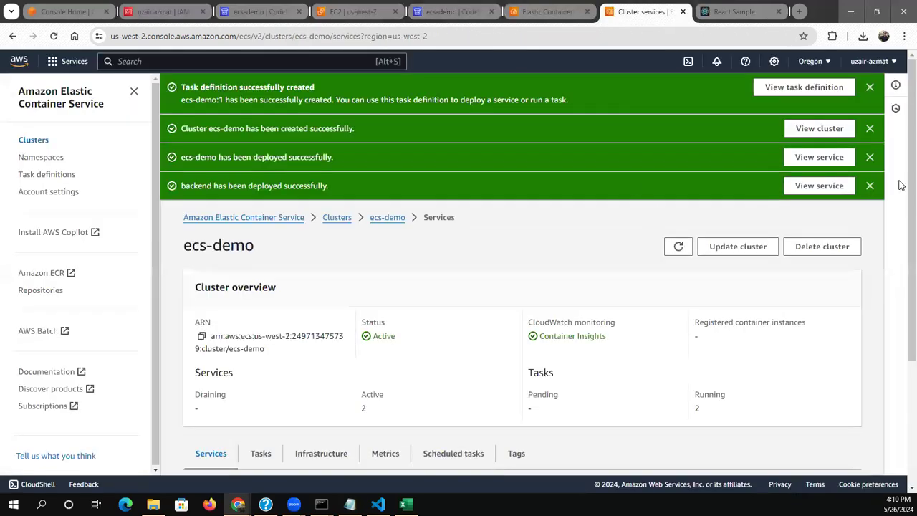
{"action": "scroll", "coordinate": [900, 217], "scroll_direction": "down", "scroll_amount": 3}
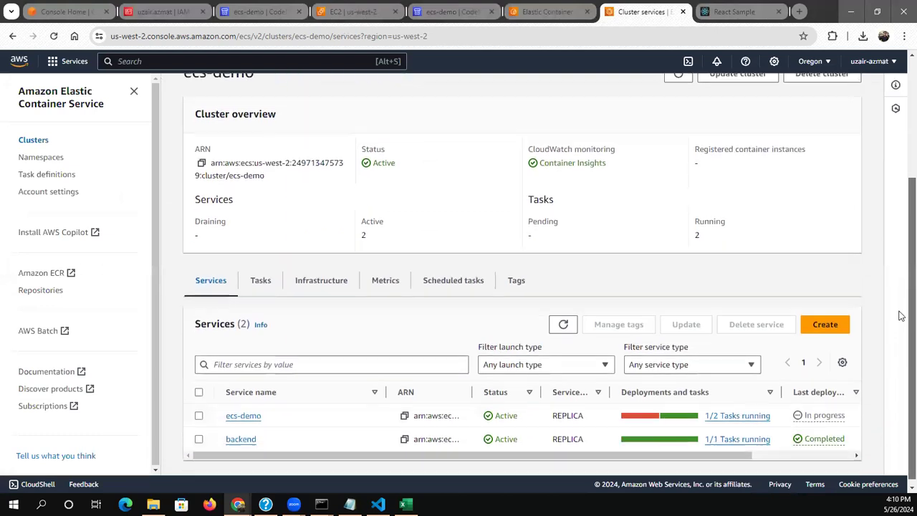
{"action": "left_click", "coordinate": [564, 323]}
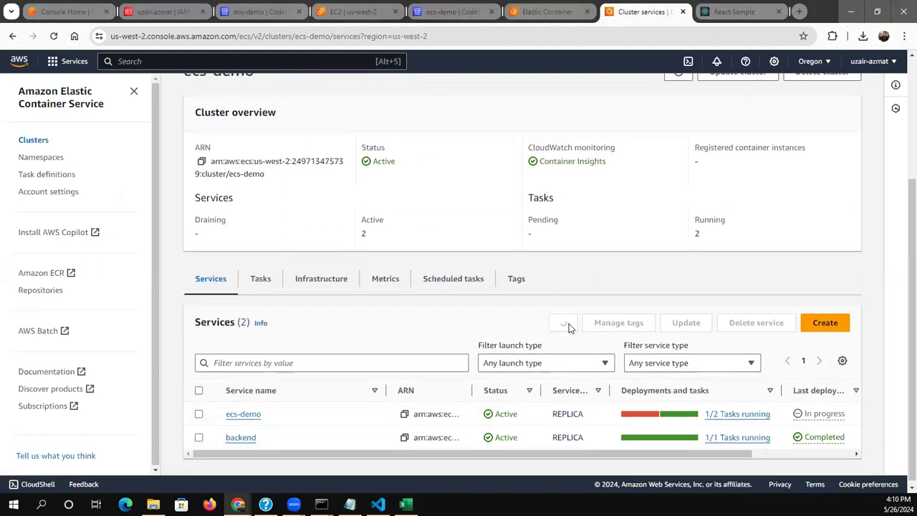
Open the tasks of the ecs-demo service and filter them to any desired status
{"action": "left_click", "coordinate": [233, 414]}
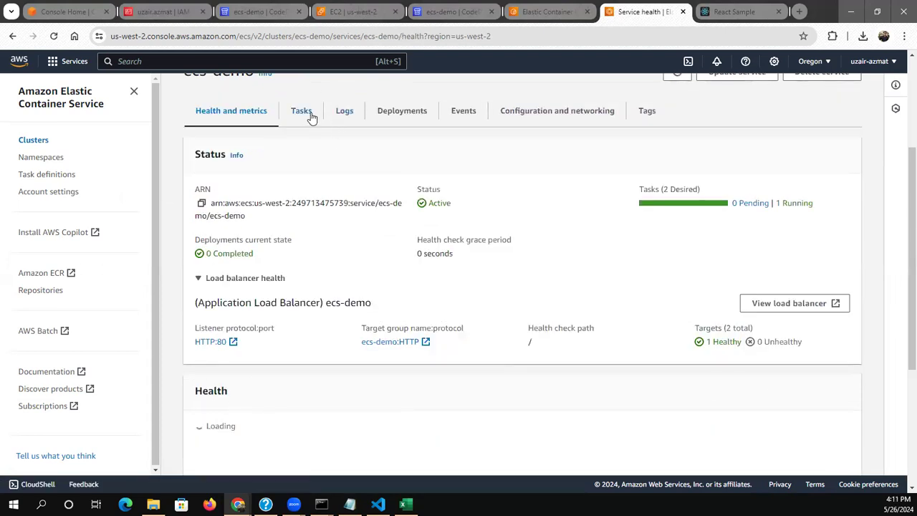
{"action": "left_click", "coordinate": [310, 113]}
{"action": "left_click", "coordinate": [712, 366]}
{"action": "left_click", "coordinate": [707, 369]}
{"action": "left_click", "coordinate": [586, 368]}
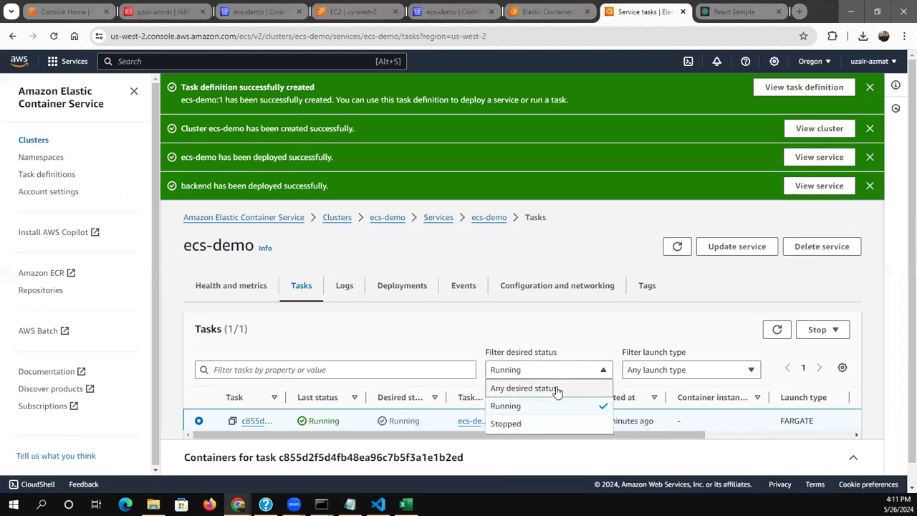
{"action": "left_click", "coordinate": [557, 388]}
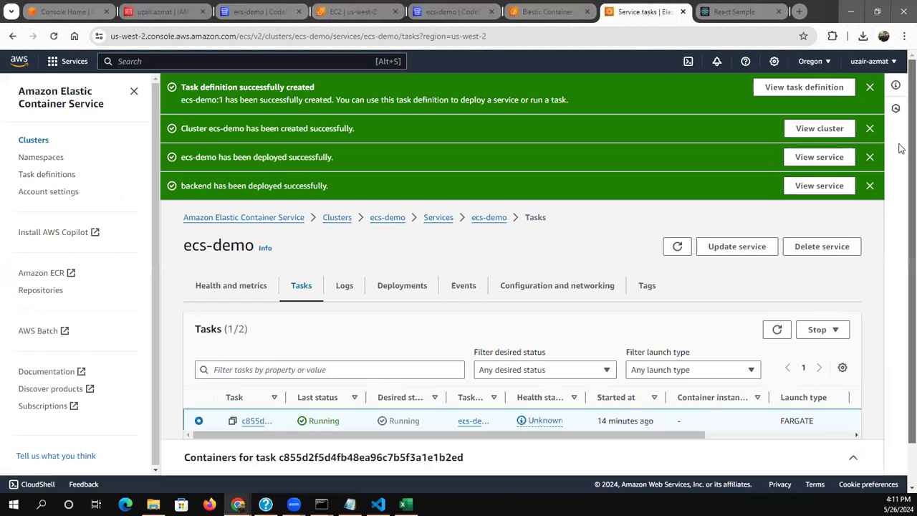
{"action": "scroll", "coordinate": [901, 148], "scroll_direction": "down", "scroll_amount": 1}
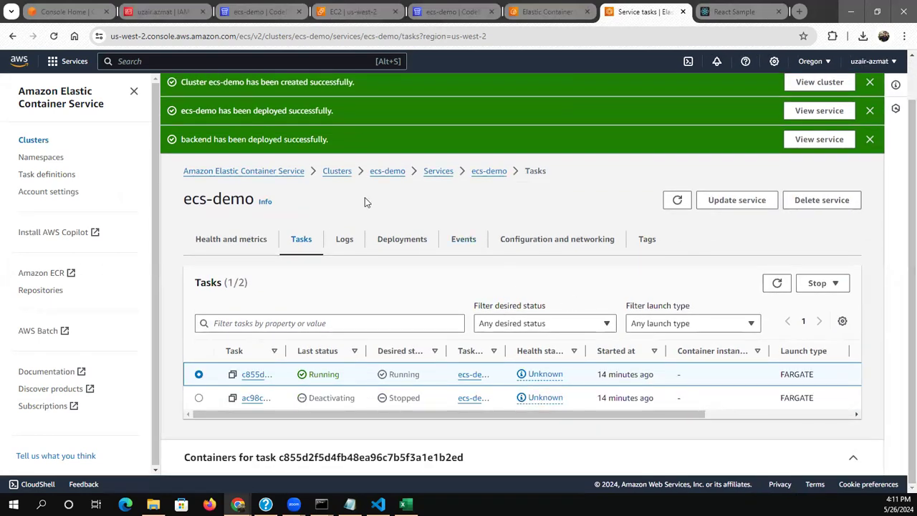
Close the pipeline's build execution details, check its stages and return to the ecs-demo service's task list
{"action": "left_click", "coordinate": [549, 5]}
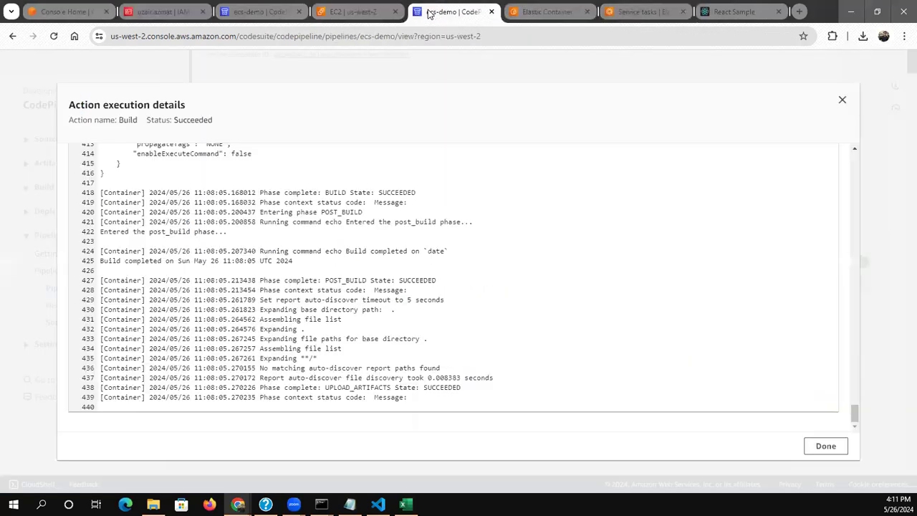
{"action": "left_click", "coordinate": [430, 12]}
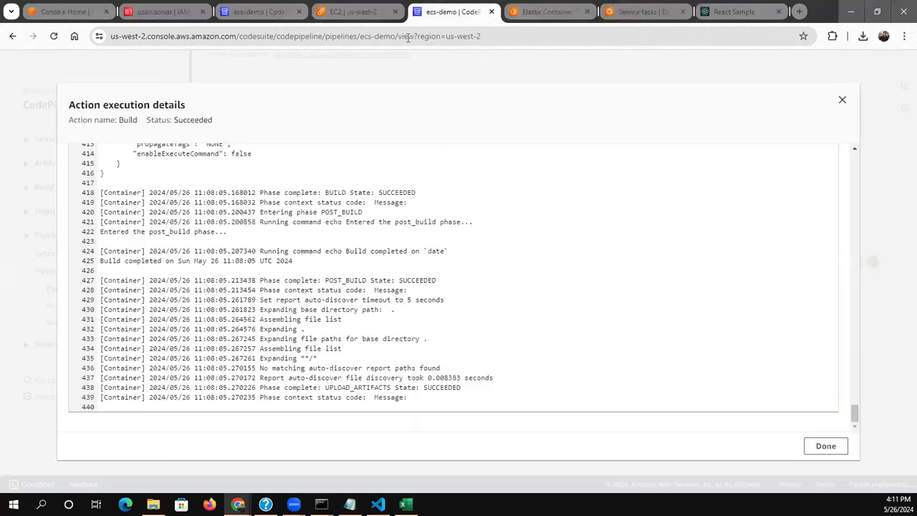
{"action": "left_click", "coordinate": [842, 99]}
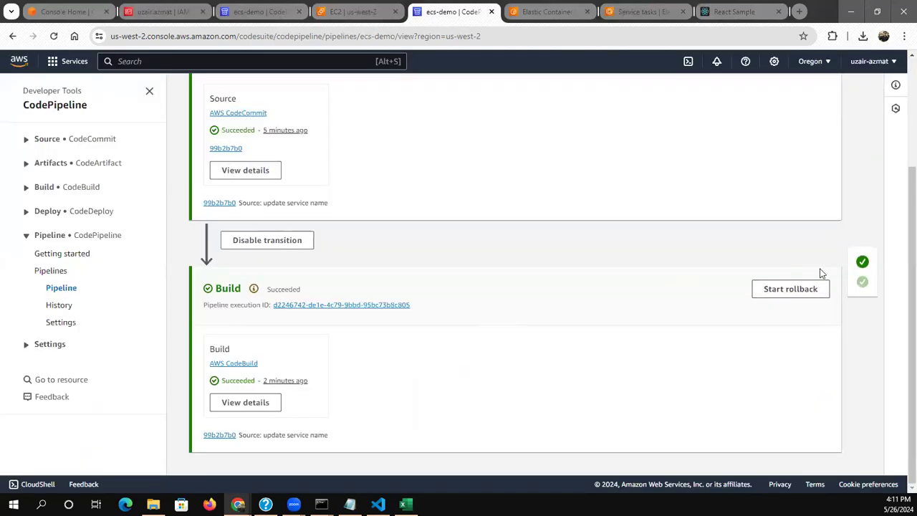
{"action": "left_click", "coordinate": [576, 7]}
{"action": "left_click", "coordinate": [649, 10]}
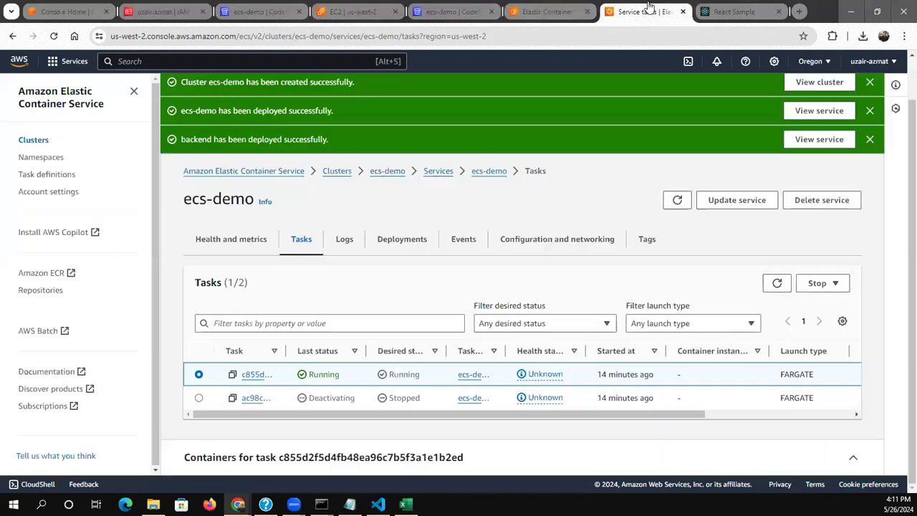
Refresh the ecs-demo service and its task list repeatedly to check the status of the tasks
{"action": "left_click", "coordinate": [675, 204]}
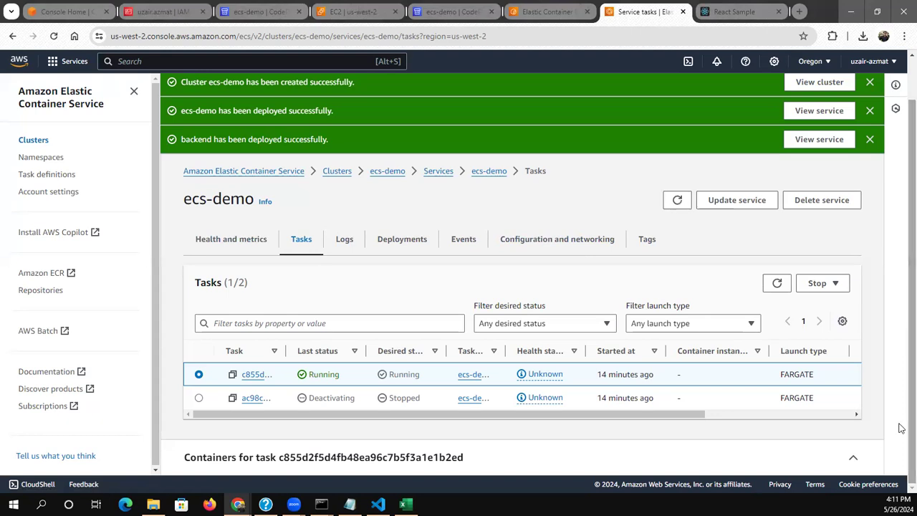
{"action": "left_click", "coordinate": [668, 327]}
{"action": "left_click", "coordinate": [667, 326]}
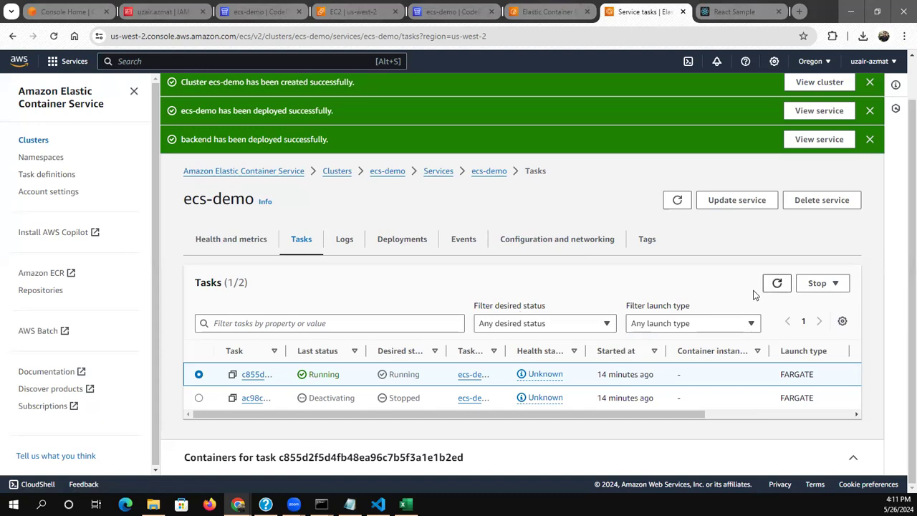
{"action": "left_click", "coordinate": [779, 283]}
{"action": "left_click", "coordinate": [780, 284]}
{"action": "left_click", "coordinate": [781, 283]}
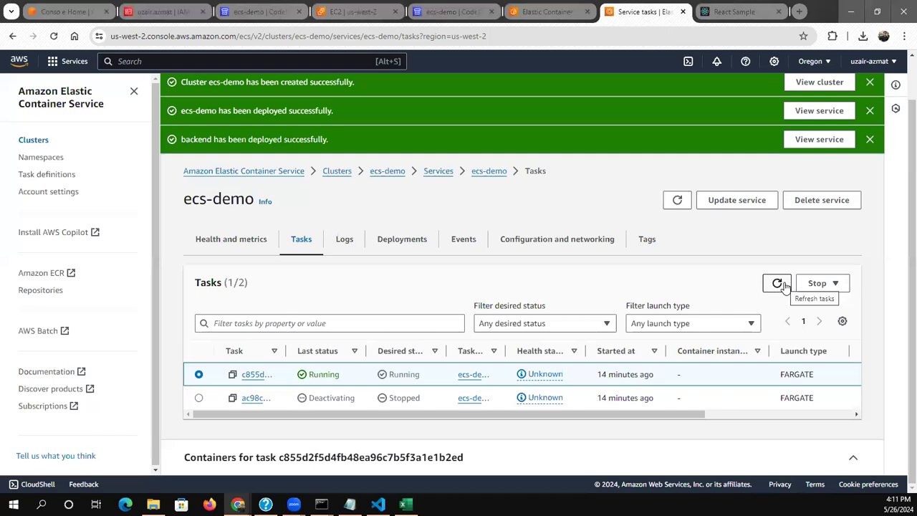
{"action": "left_click", "coordinate": [785, 285]}
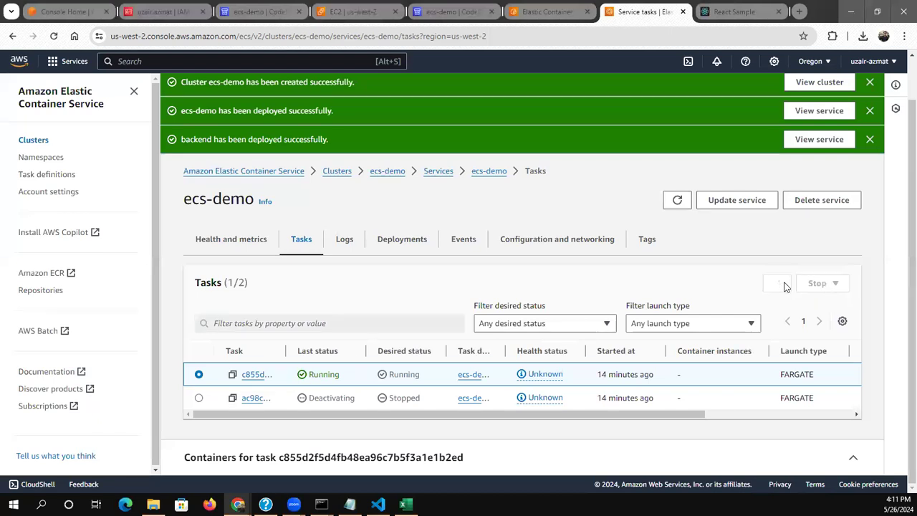
{"action": "left_click", "coordinate": [785, 287]}
{"action": "left_click", "coordinate": [786, 287]}
Start an update of the ecs-demo service and set its minimum running tasks to 100%
{"action": "left_click", "coordinate": [750, 200]}
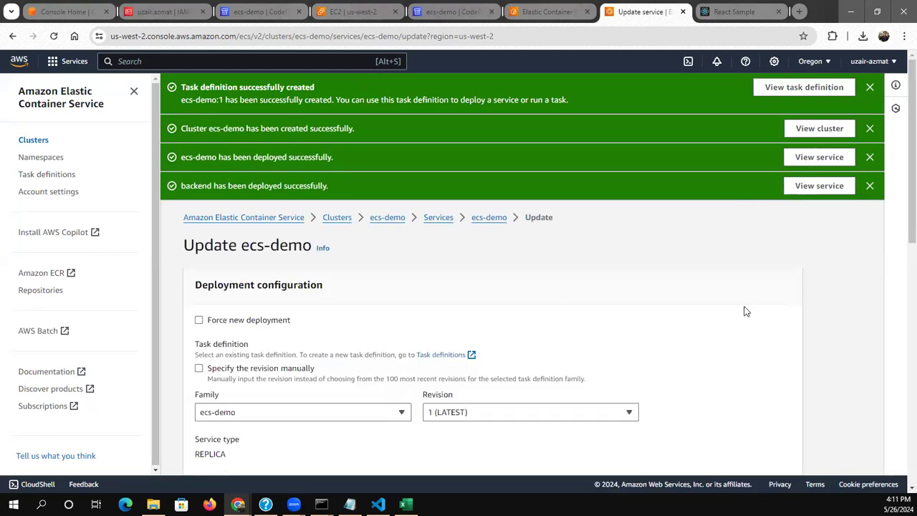
{"action": "scroll", "coordinate": [898, 229], "scroll_direction": "down", "scroll_amount": 2}
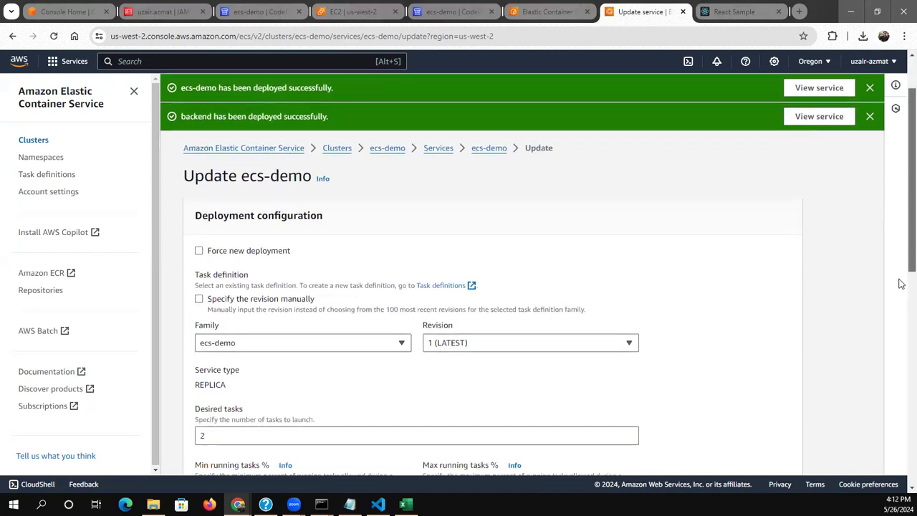
{"action": "scroll", "coordinate": [901, 292], "scroll_direction": "down", "scroll_amount": 2}
{"action": "left_click", "coordinate": [266, 279]}
{"action": "key", "text": "BackSpace"}
{"action": "key", "text": "BackSpace"}
{"action": "type", "text": "100"}
{"action": "key", "text": "Tab"}
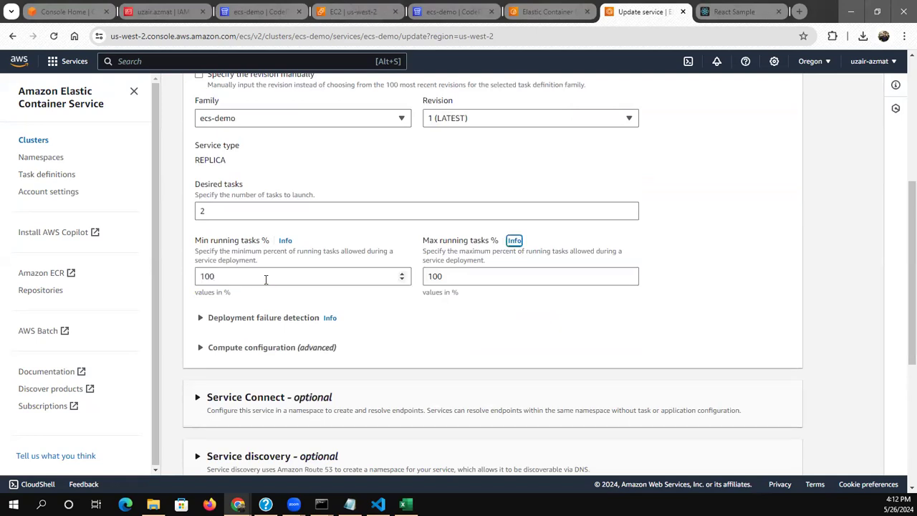
Set the ecs-demo service's maximum running tasks to 200%
{"action": "left_click", "coordinate": [472, 279]}
{"action": "key", "text": "BackSpace"}
{"action": "key", "text": "BackSpace"}
{"action": "key", "text": "BackSpace"}
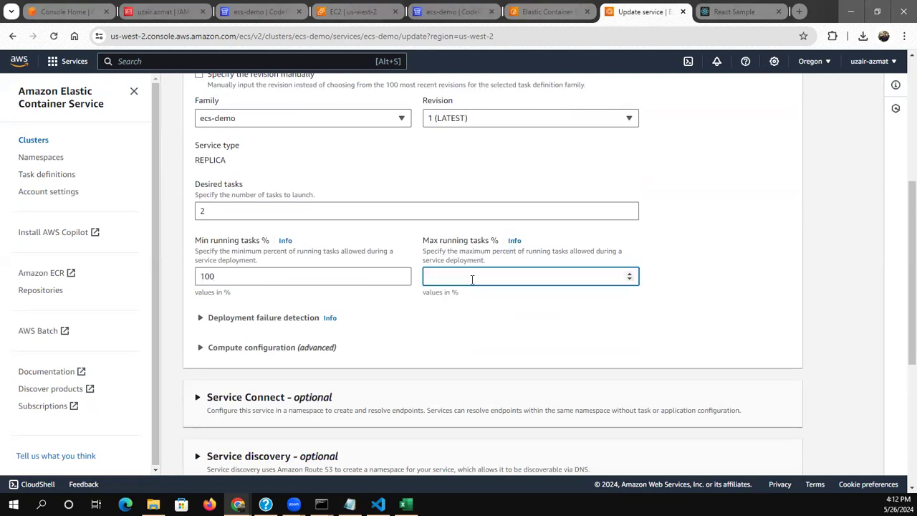
{"action": "type", "text": "200"}
{"action": "left_click", "coordinate": [427, 367]}
{"action": "scroll", "coordinate": [426, 367], "scroll_direction": "down", "scroll_amount": 3}
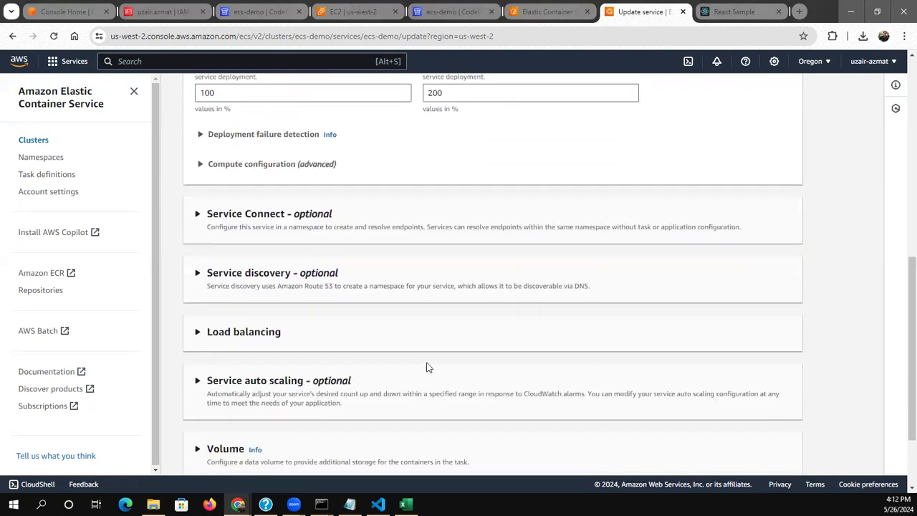
Enable Force new deployment and submit the update of the ecs-demo service
{"action": "scroll", "coordinate": [247, 258], "scroll_direction": "up", "scroll_amount": 10}
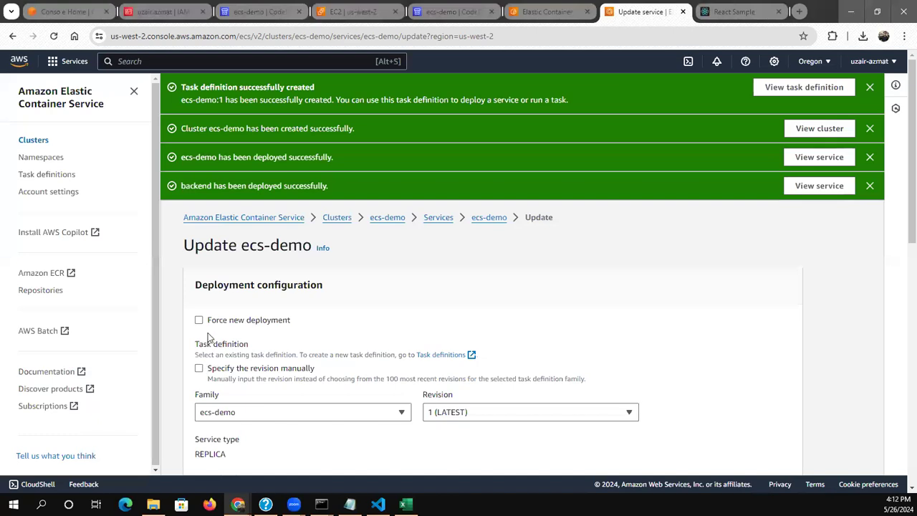
{"action": "left_click", "coordinate": [198, 320]}
{"action": "scroll", "coordinate": [357, 331], "scroll_direction": "down", "scroll_amount": 1}
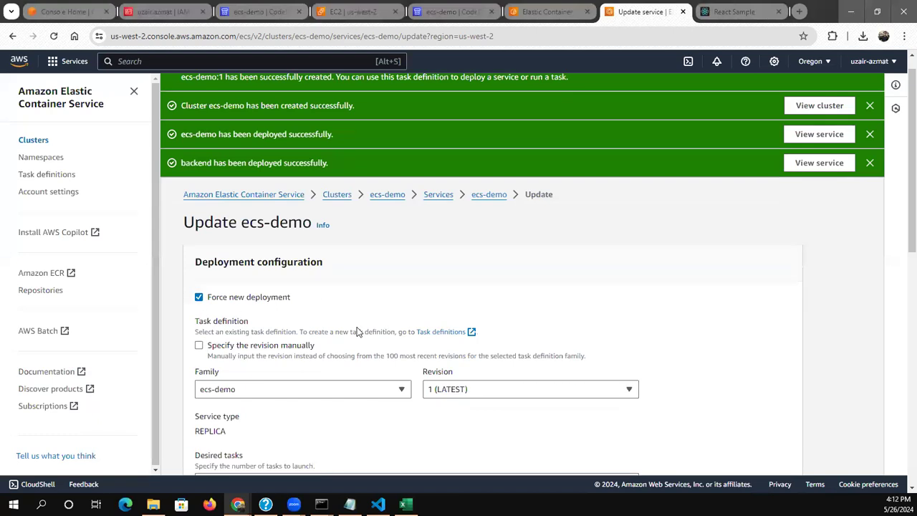
{"action": "scroll", "coordinate": [547, 446], "scroll_direction": "down", "scroll_amount": 8}
{"action": "left_click", "coordinate": [764, 456]}
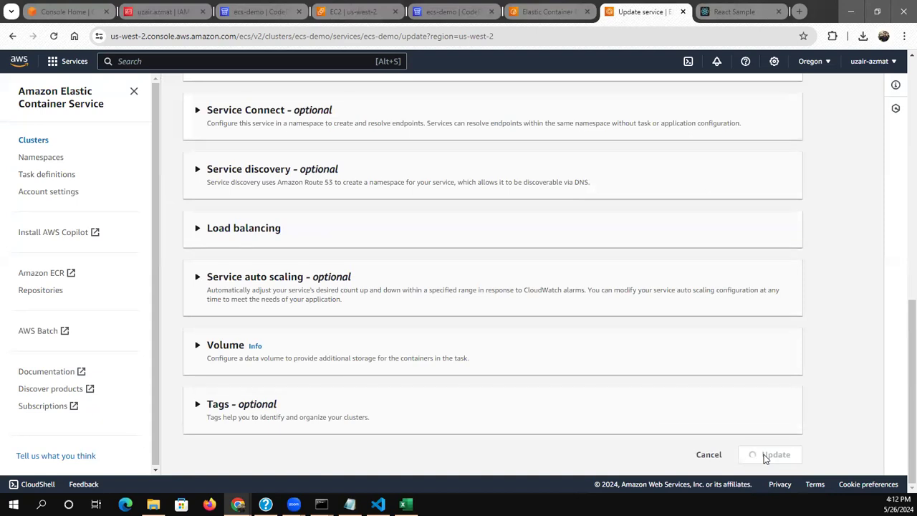
{"action": "scroll", "coordinate": [711, 287], "scroll_direction": "down", "scroll_amount": 1}
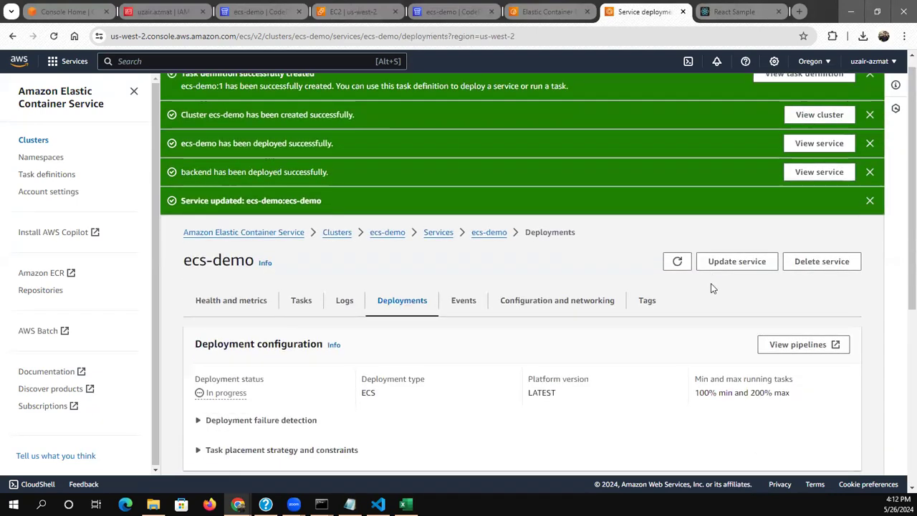
Dismiss all the success notifications above the ecs-demo service's deployments page
{"action": "scroll", "coordinate": [823, 179], "scroll_direction": "up", "scroll_amount": 1}
{"action": "left_click", "coordinate": [870, 87]}
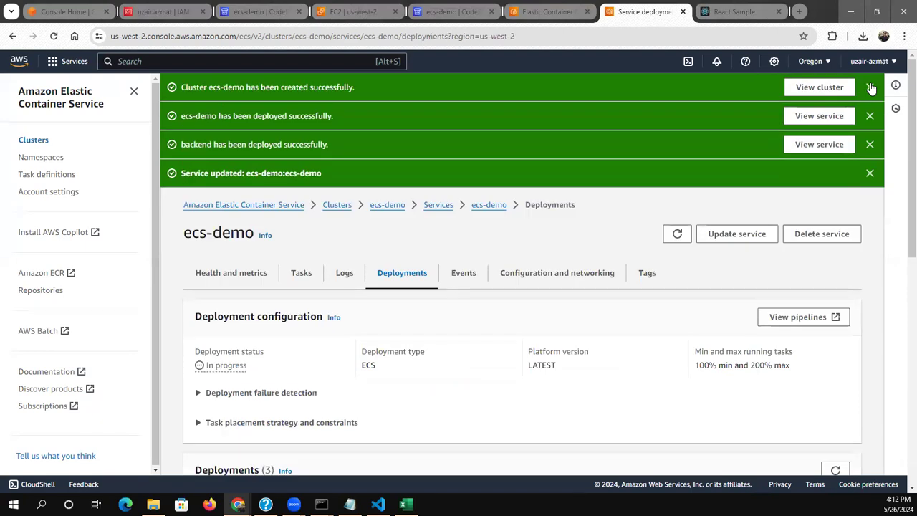
{"action": "left_click", "coordinate": [870, 87]}
{"action": "left_click", "coordinate": [870, 87]}
{"action": "left_click", "coordinate": [870, 87]}
{"action": "left_click", "coordinate": [870, 86]}
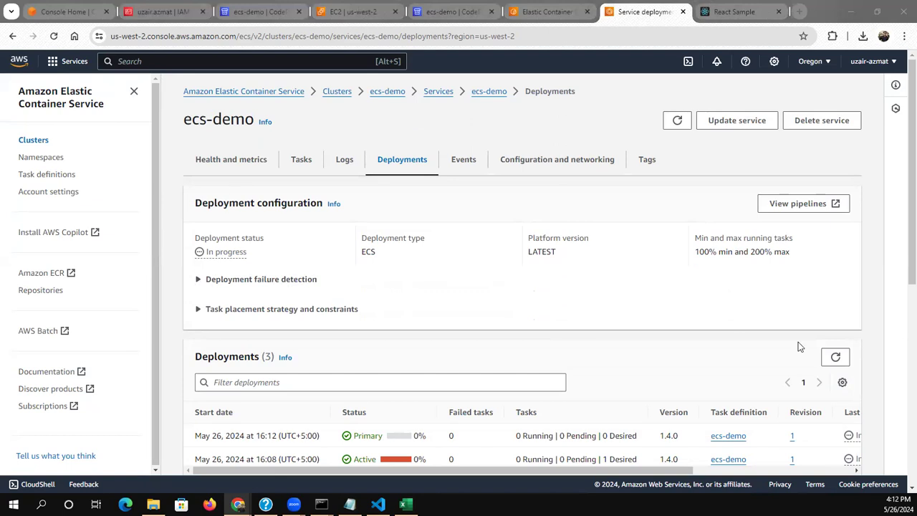
Open the ecs-demo service's tasks and keep refreshing the list to follow the replacement of the old task by the new deployment
{"action": "left_click", "coordinate": [301, 164]}
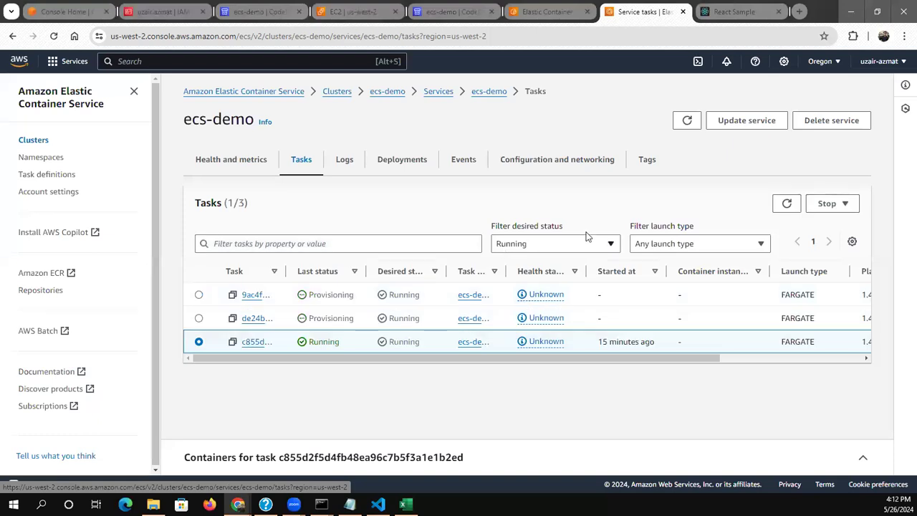
{"action": "left_click", "coordinate": [786, 205]}
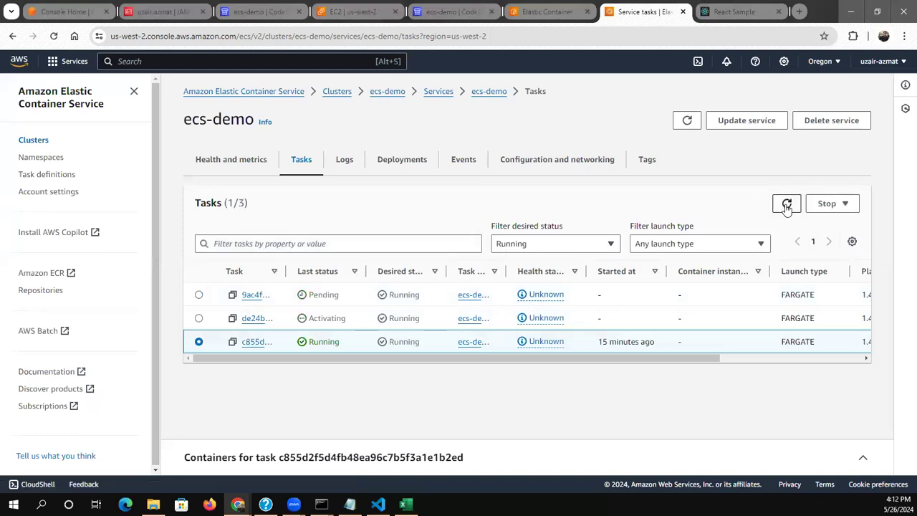
{"action": "left_click", "coordinate": [786, 205]}
{"action": "left_click", "coordinate": [786, 205]}
{"action": "left_click", "coordinate": [786, 206]}
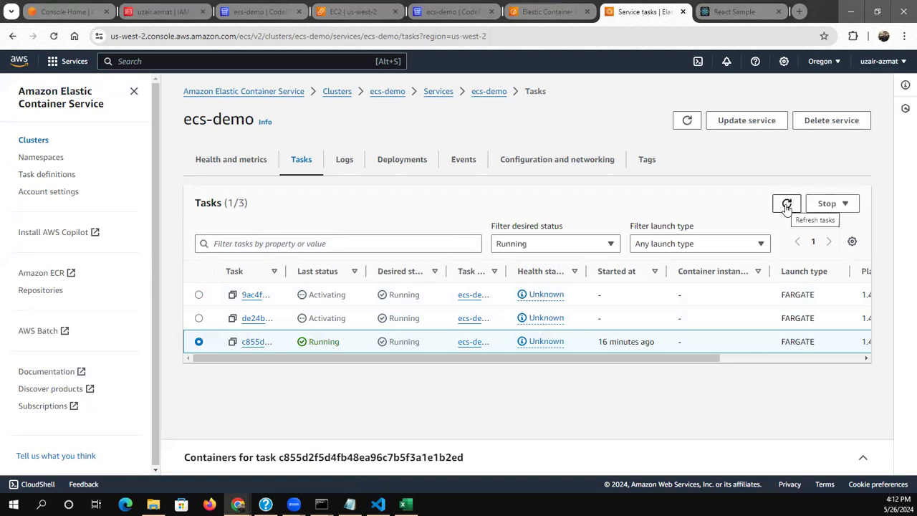
{"action": "left_click", "coordinate": [786, 205]}
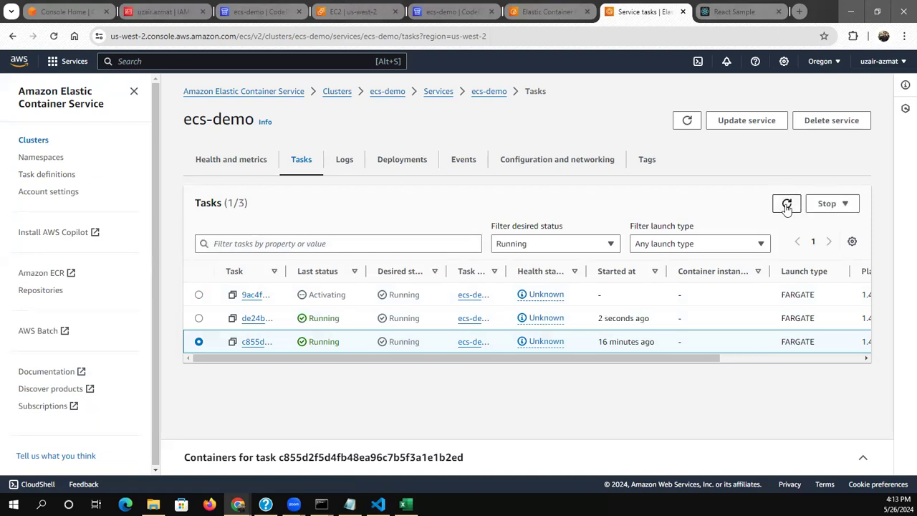
{"action": "left_click", "coordinate": [785, 206]}
{"action": "left_click", "coordinate": [787, 205]}
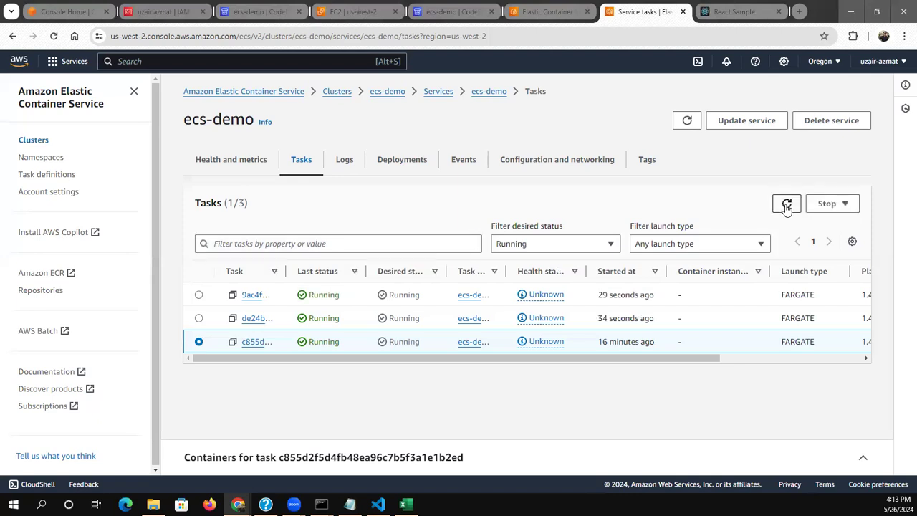
{"action": "left_click", "coordinate": [786, 205]}
{"action": "left_click", "coordinate": [787, 205]}
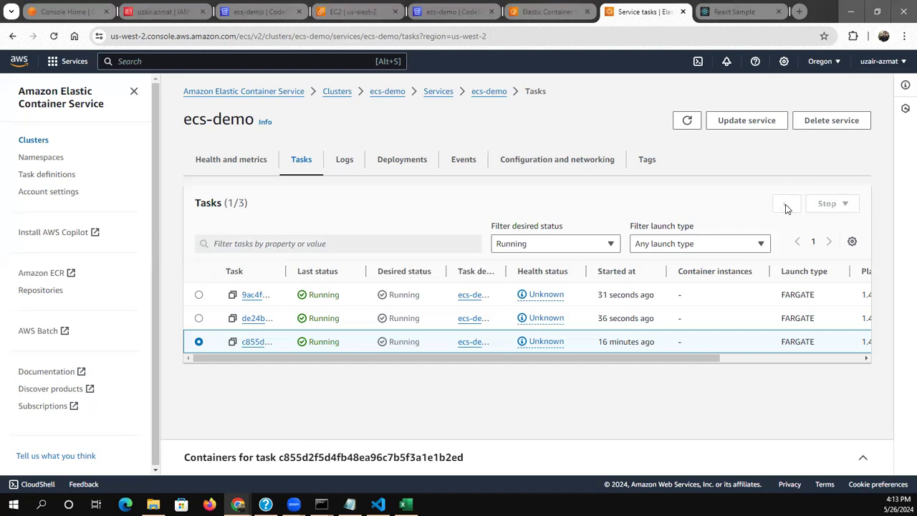
{"action": "left_click", "coordinate": [786, 207]}
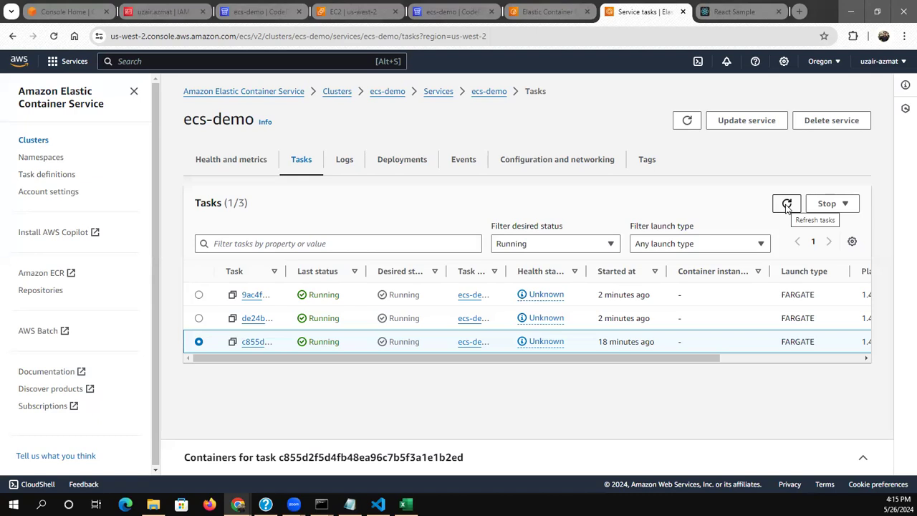
{"action": "left_click", "coordinate": [787, 204]}
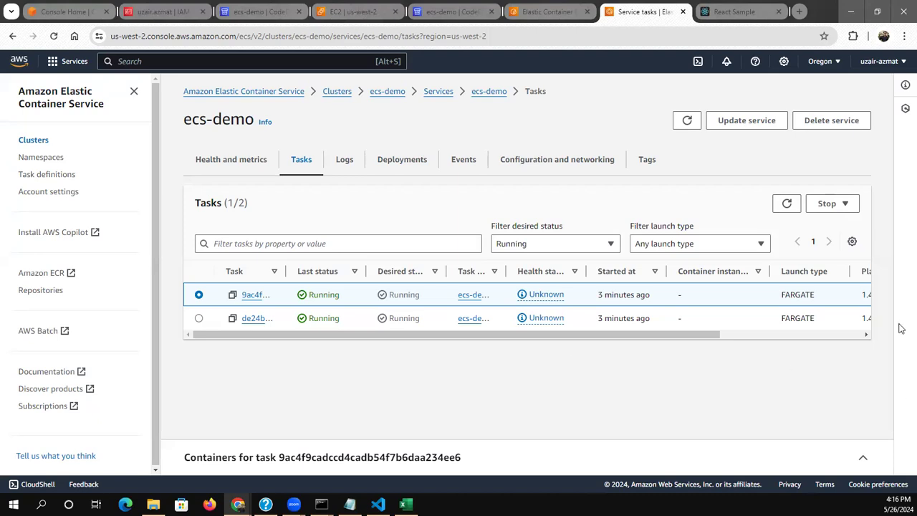
{"action": "left_click", "coordinate": [786, 205]}
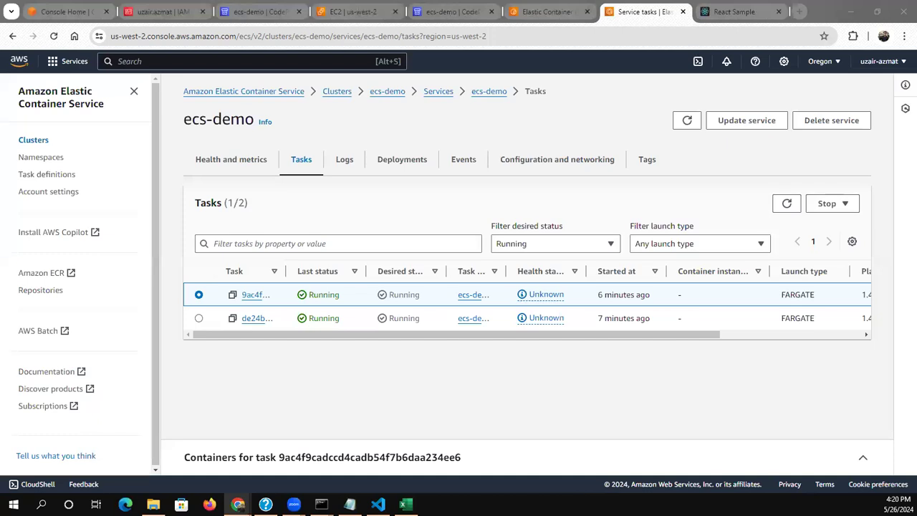
Open revision 1 of the ecs-demo task definition and start creating a new revision from it
{"action": "left_click", "coordinate": [53, 177]}
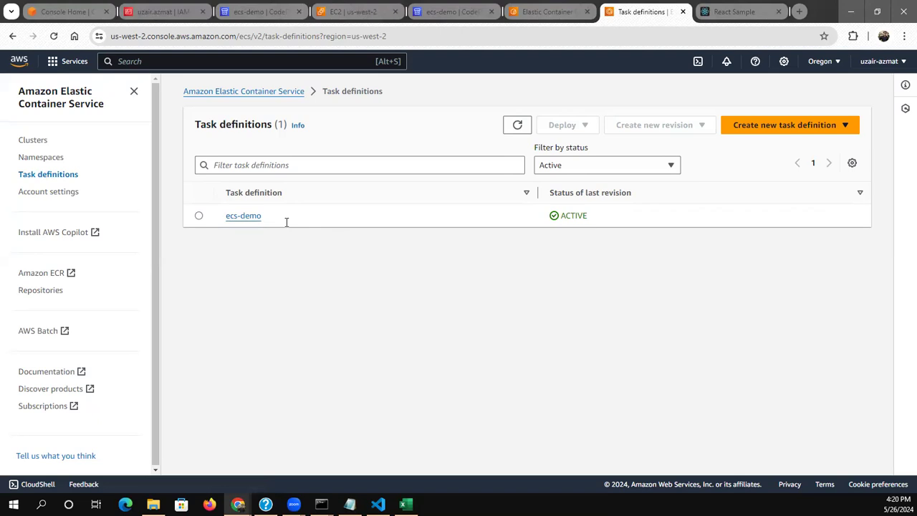
{"action": "left_click", "coordinate": [243, 215]}
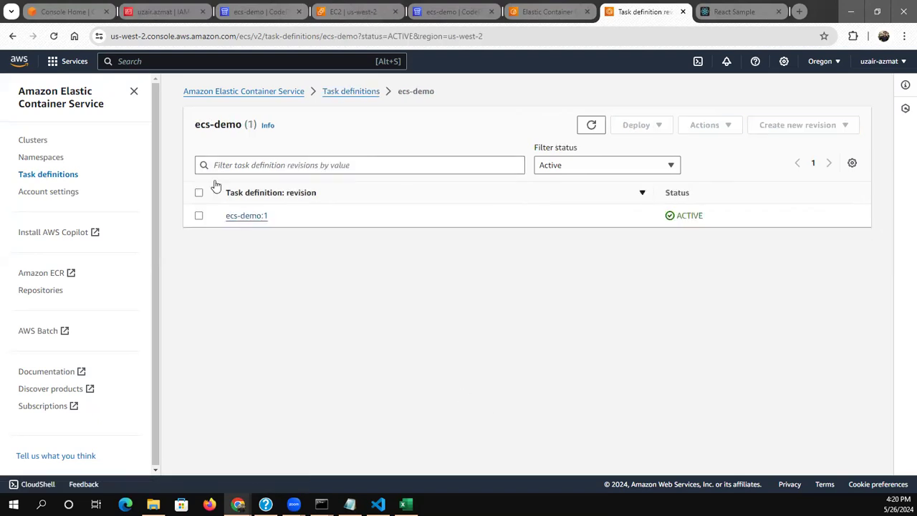
{"action": "left_click", "coordinate": [198, 216]}
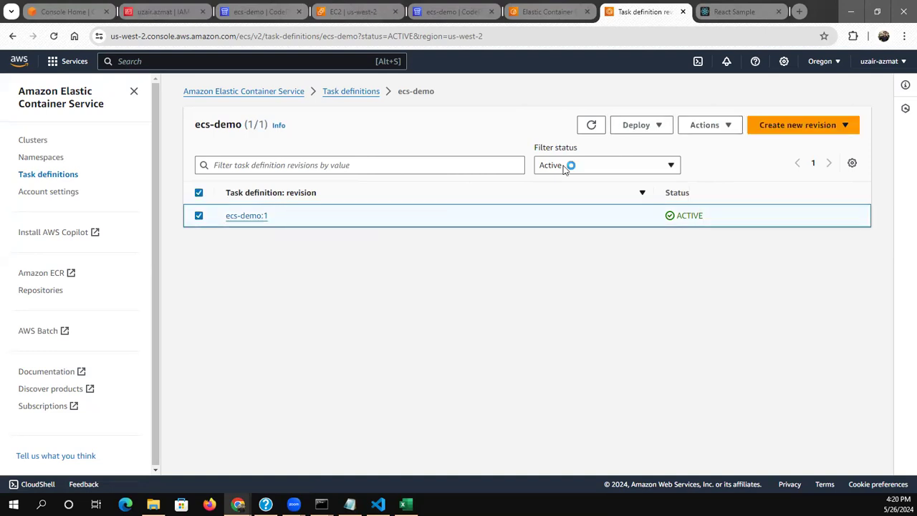
{"action": "left_click", "coordinate": [693, 129]}
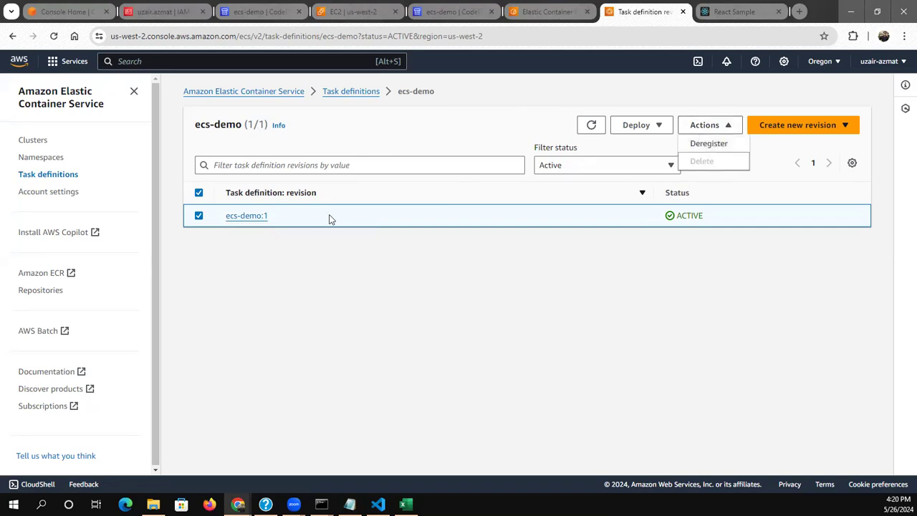
{"action": "left_click", "coordinate": [245, 216]}
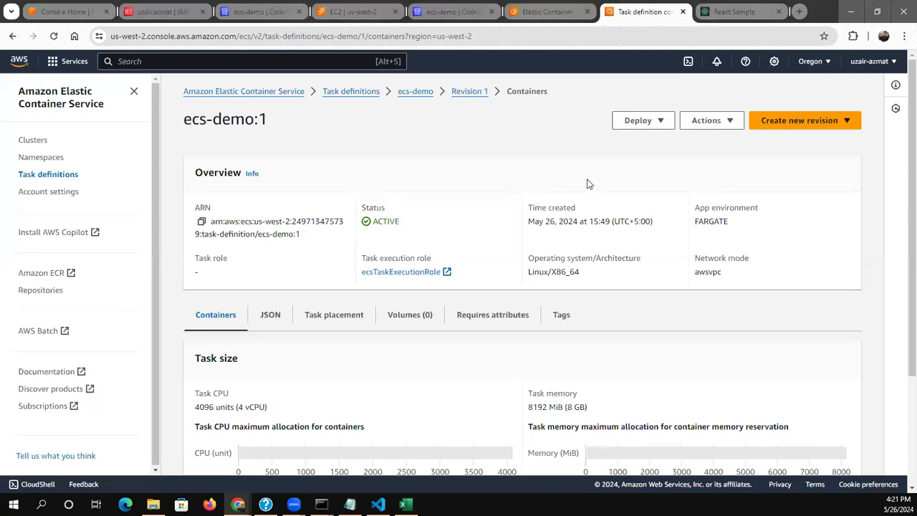
{"action": "left_click", "coordinate": [786, 128]}
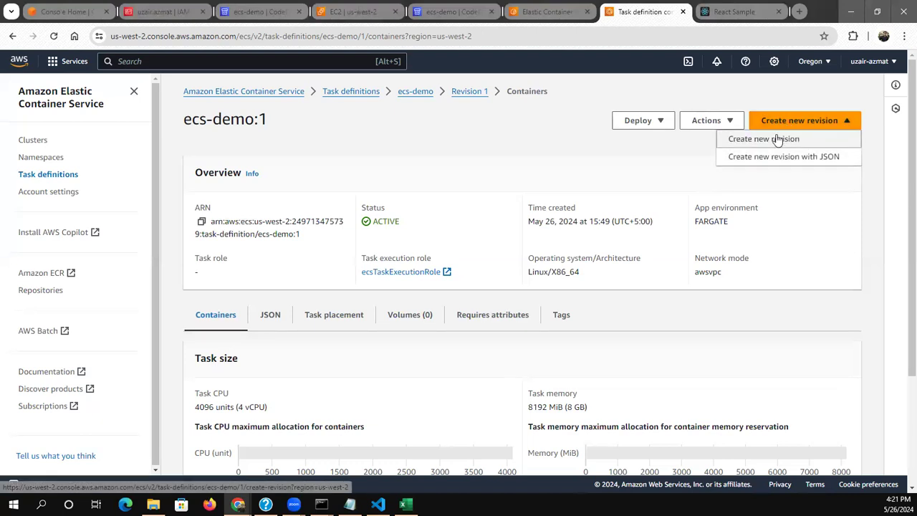
{"action": "left_click", "coordinate": [778, 140]}
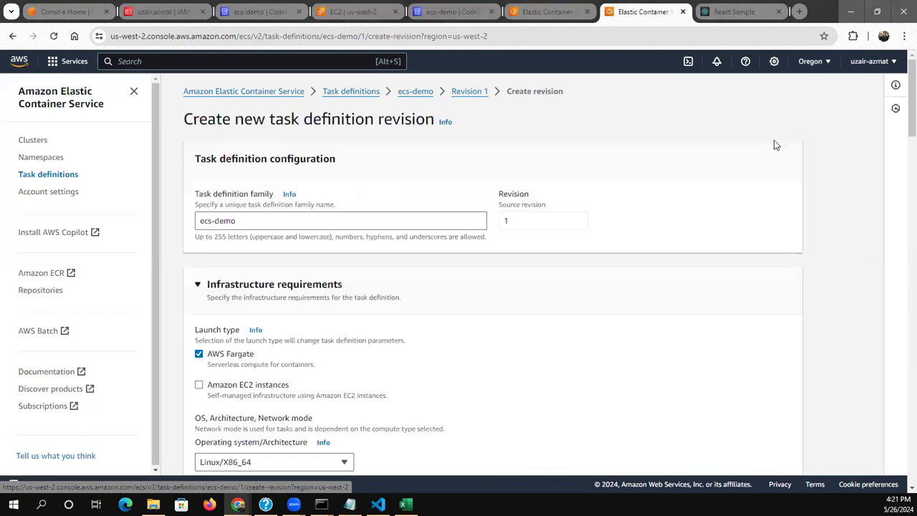
Review the container details, port mappings, resource limits, environment variables and logging settings of the new revision
{"action": "scroll", "coordinate": [581, 278], "scroll_direction": "down", "scroll_amount": 3}
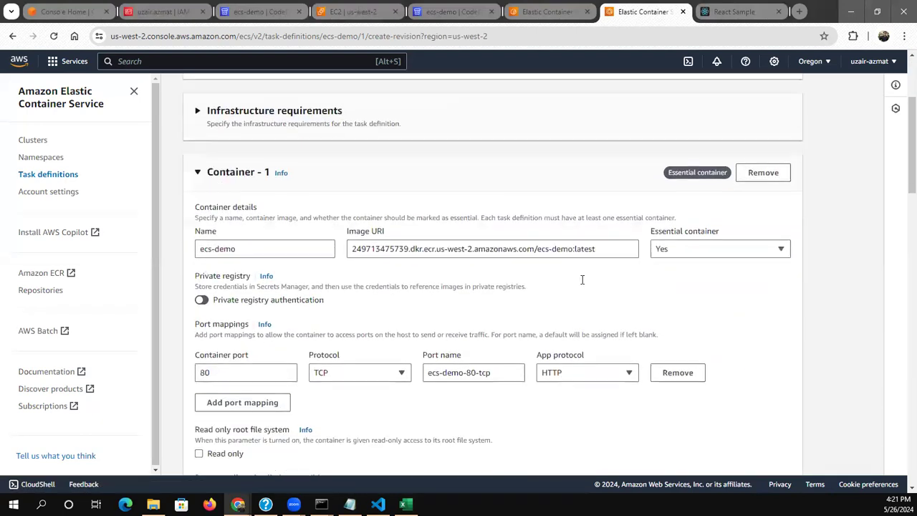
{"action": "scroll", "coordinate": [354, 324], "scroll_direction": "down", "scroll_amount": 2}
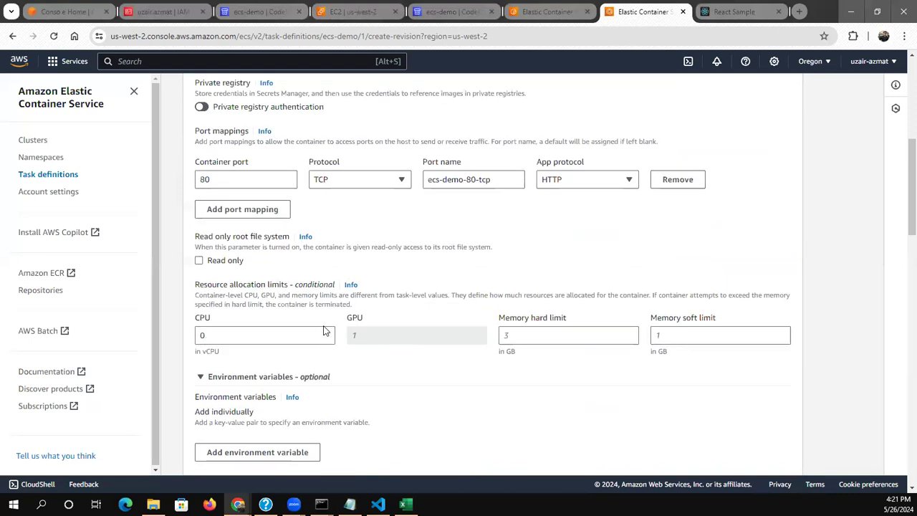
{"action": "scroll", "coordinate": [289, 344], "scroll_direction": "up", "scroll_amount": 3}
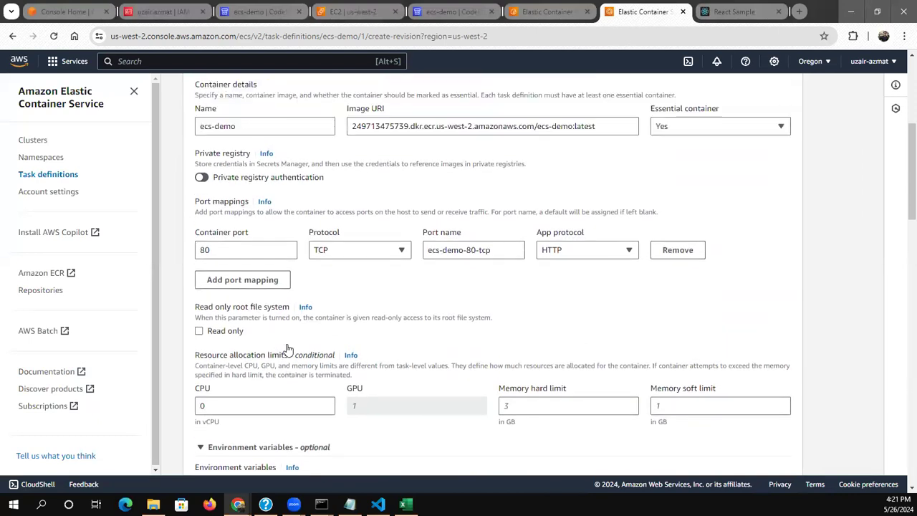
{"action": "scroll", "coordinate": [287, 344], "scroll_direction": "down", "scroll_amount": 8}
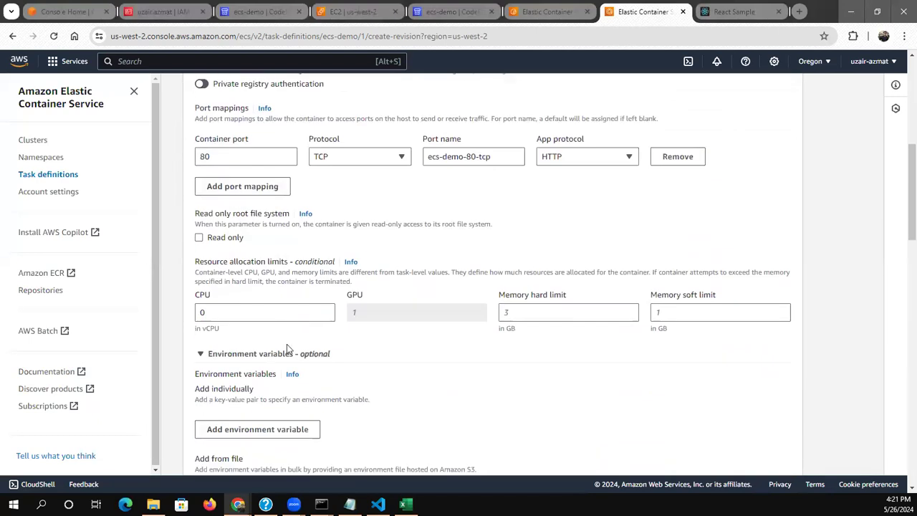
{"action": "scroll", "coordinate": [287, 344], "scroll_direction": "down", "scroll_amount": 4}
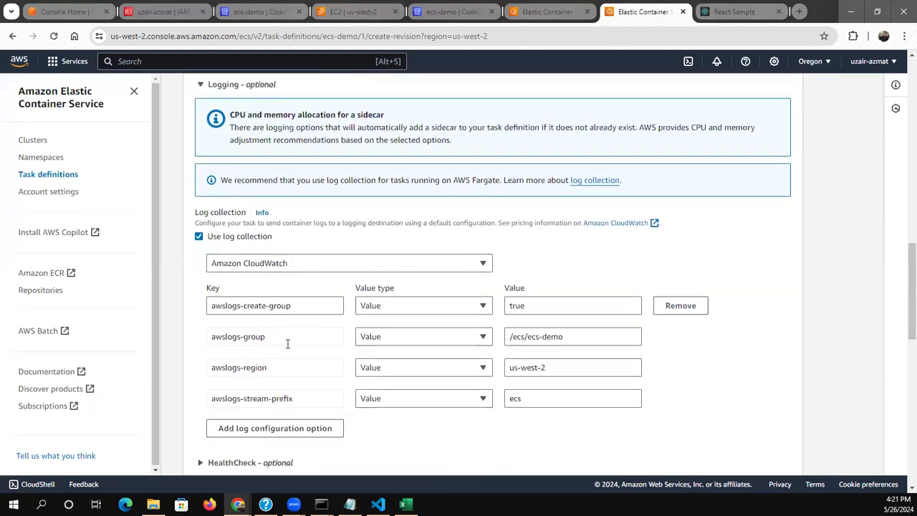
{"action": "scroll", "coordinate": [288, 344], "scroll_direction": "up", "scroll_amount": 5}
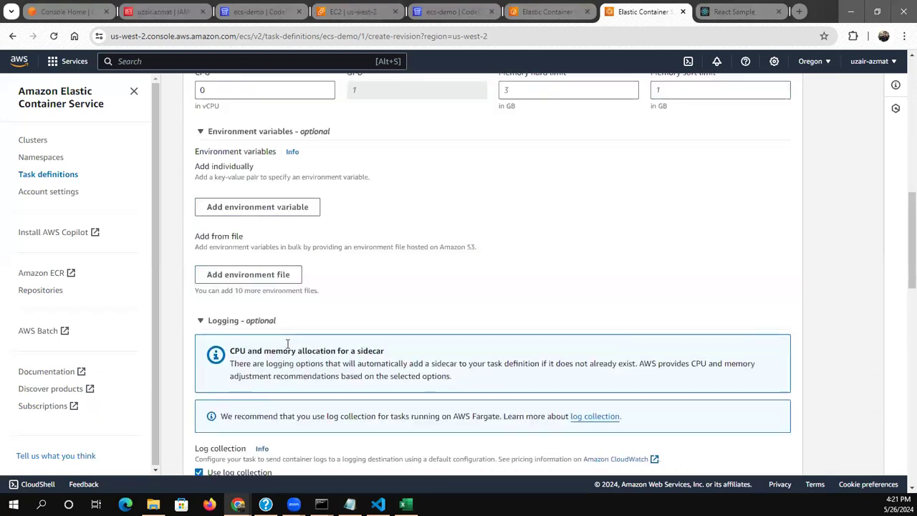
{"action": "scroll", "coordinate": [286, 344], "scroll_direction": "up", "scroll_amount": 3}
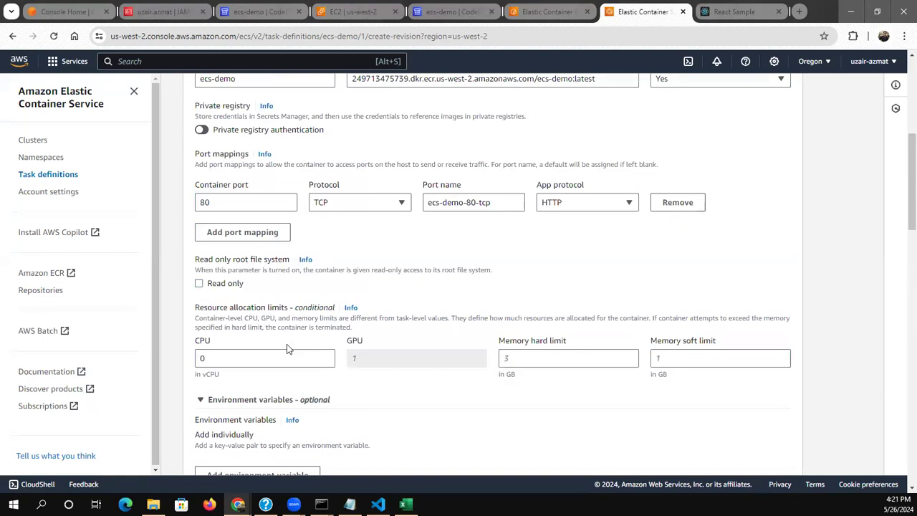
{"action": "scroll", "coordinate": [286, 349], "scroll_direction": "up", "scroll_amount": 1}
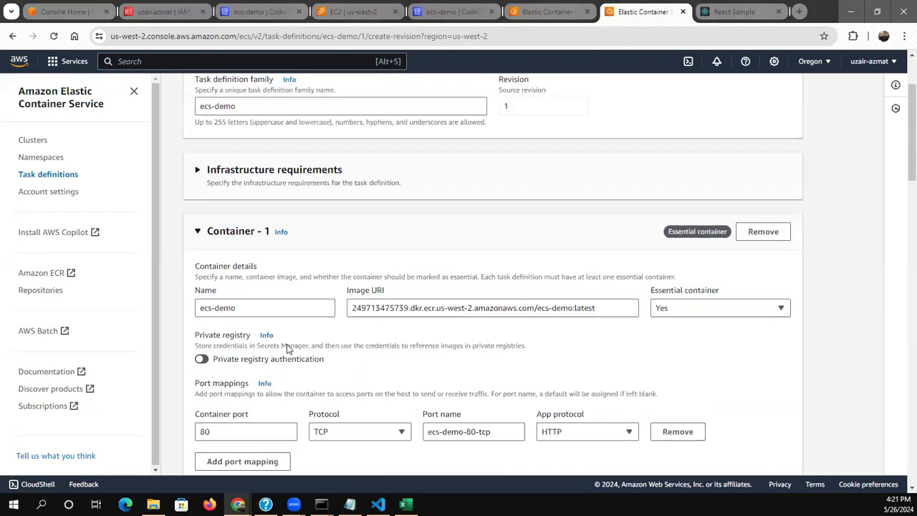
Set the task size in the new revision's infrastructure requirements to 2 vCPU and 4 GB of memory
{"action": "left_click", "coordinate": [213, 173]}
{"action": "scroll", "coordinate": [222, 346], "scroll_direction": "down", "scroll_amount": 2}
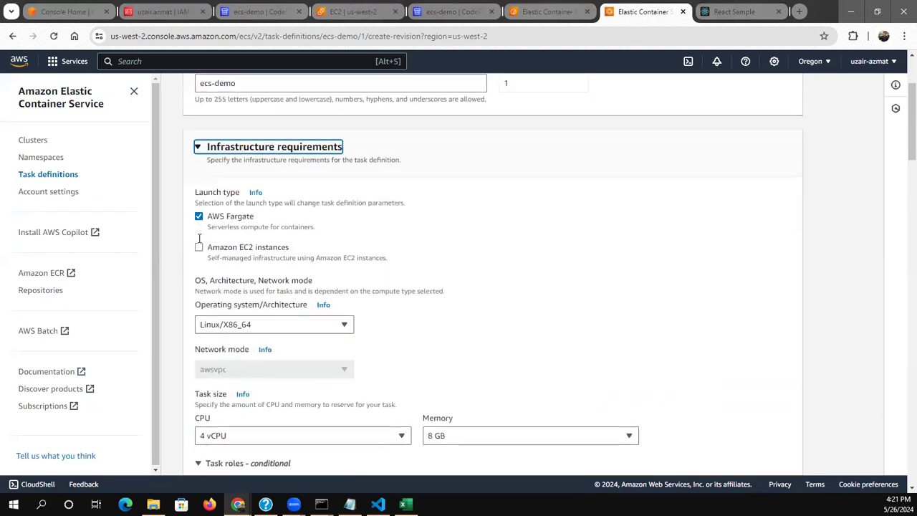
{"action": "left_click", "coordinate": [223, 344]}
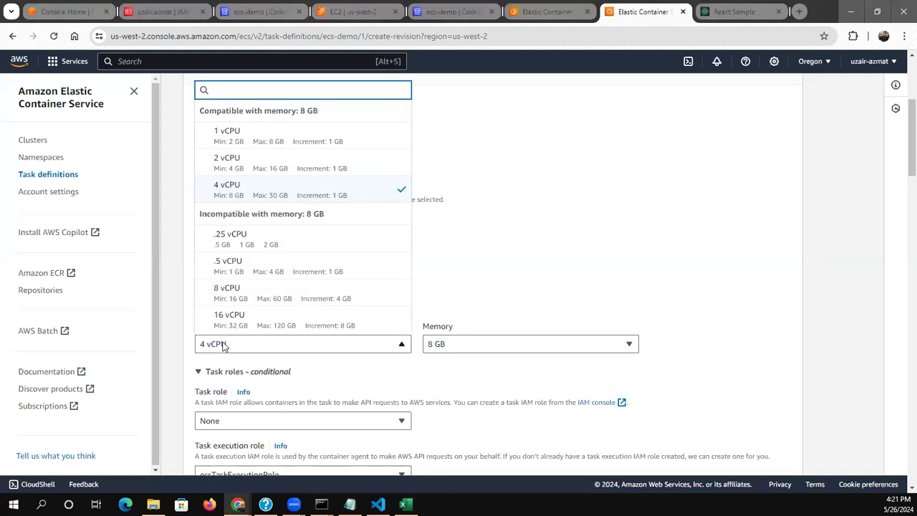
{"action": "left_click", "coordinate": [255, 166]}
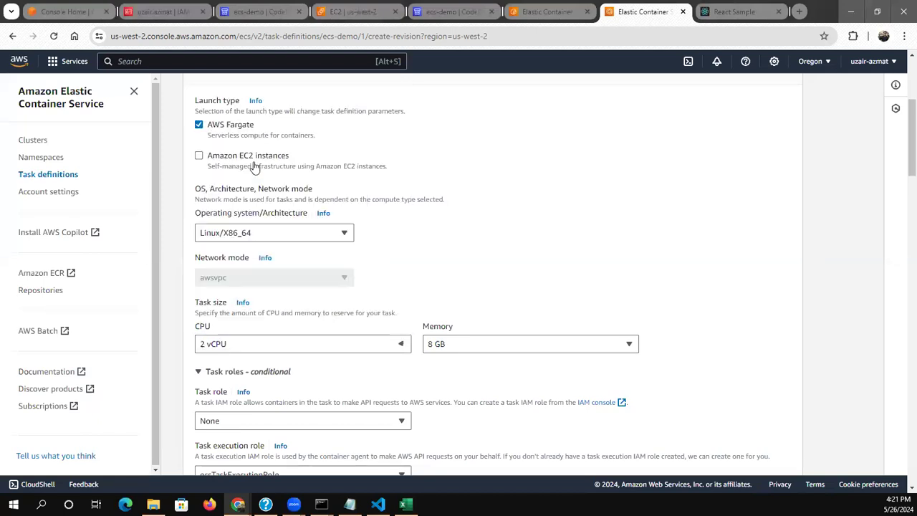
{"action": "left_click", "coordinate": [439, 344]}
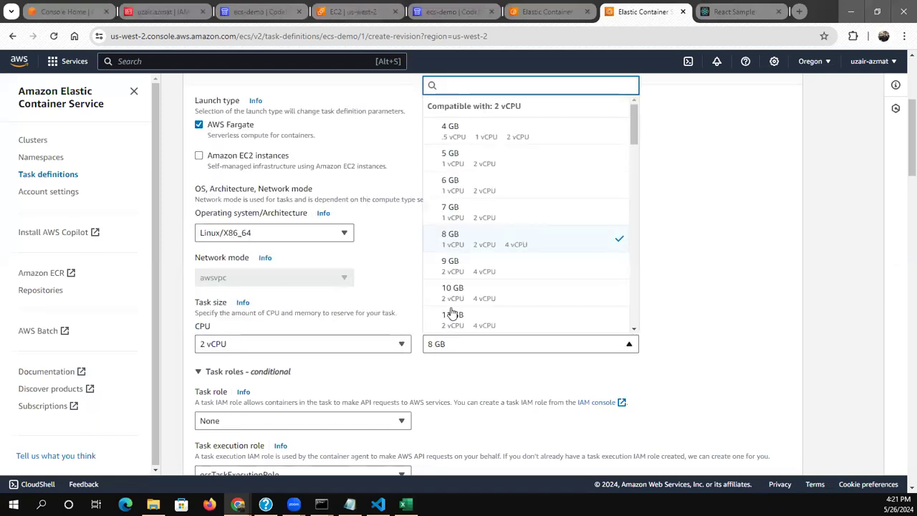
{"action": "left_click", "coordinate": [460, 141]}
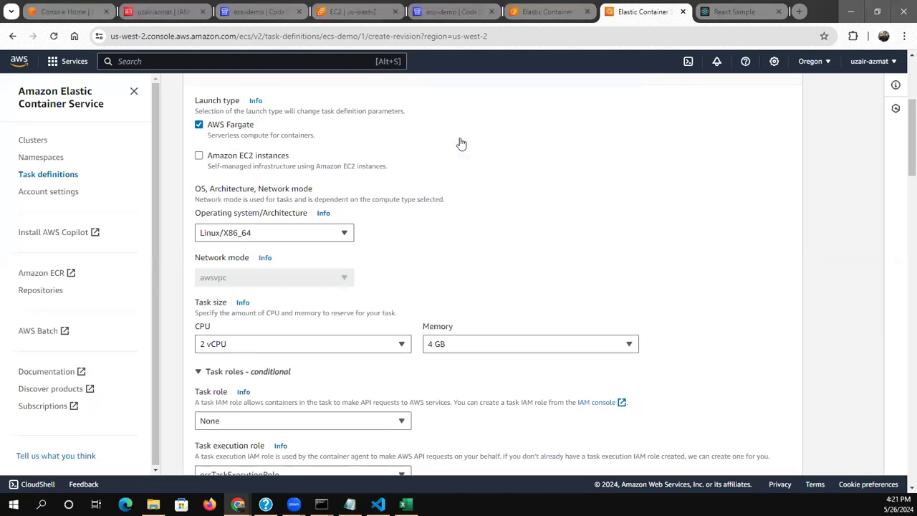
Keep the remaining container and storage settings and create the new ecs-demo task definition revision
{"action": "scroll", "coordinate": [461, 144], "scroll_direction": "down", "scroll_amount": 5}
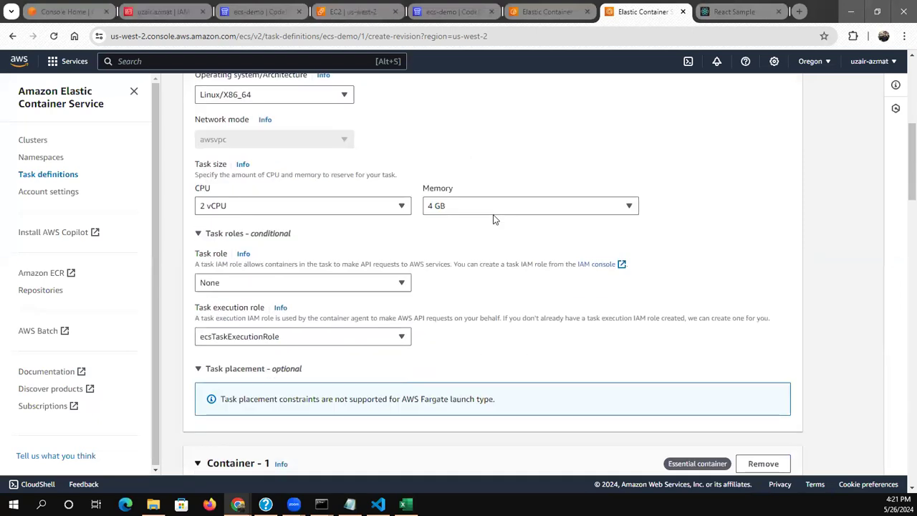
{"action": "scroll", "coordinate": [493, 215], "scroll_direction": "down", "scroll_amount": 1}
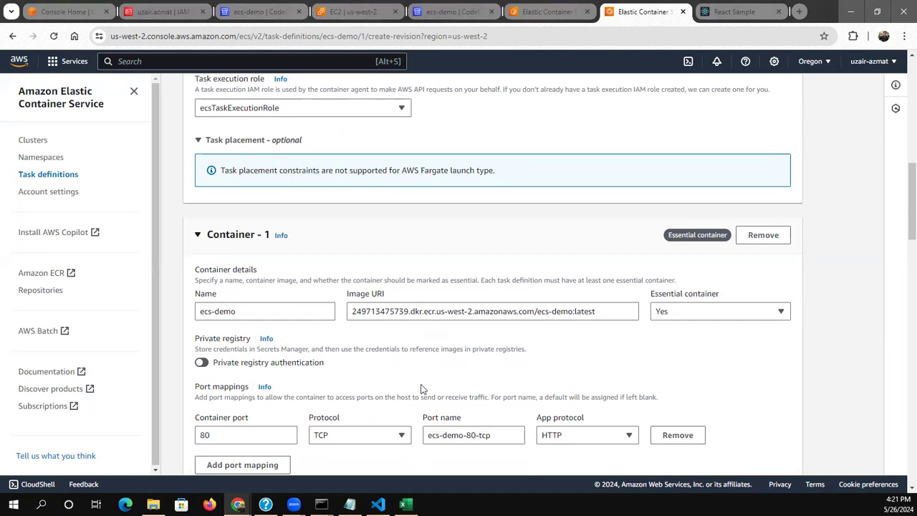
{"action": "scroll", "coordinate": [556, 371], "scroll_direction": "down", "scroll_amount": 7}
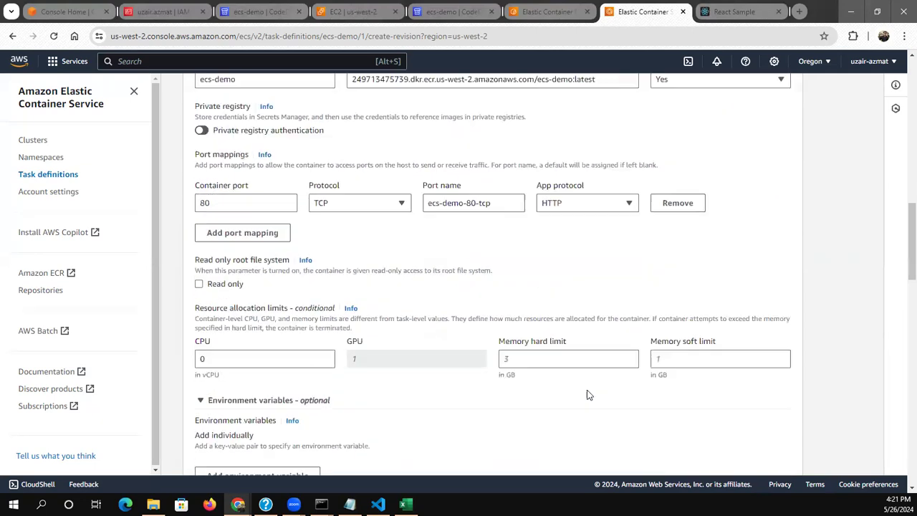
{"action": "scroll", "coordinate": [757, 447], "scroll_direction": "down", "scroll_amount": 15}
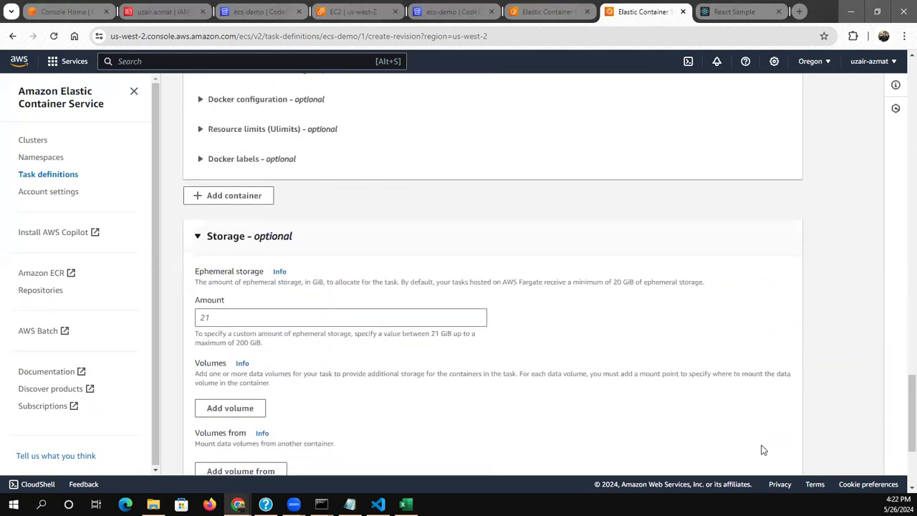
{"action": "left_click", "coordinate": [764, 452]}
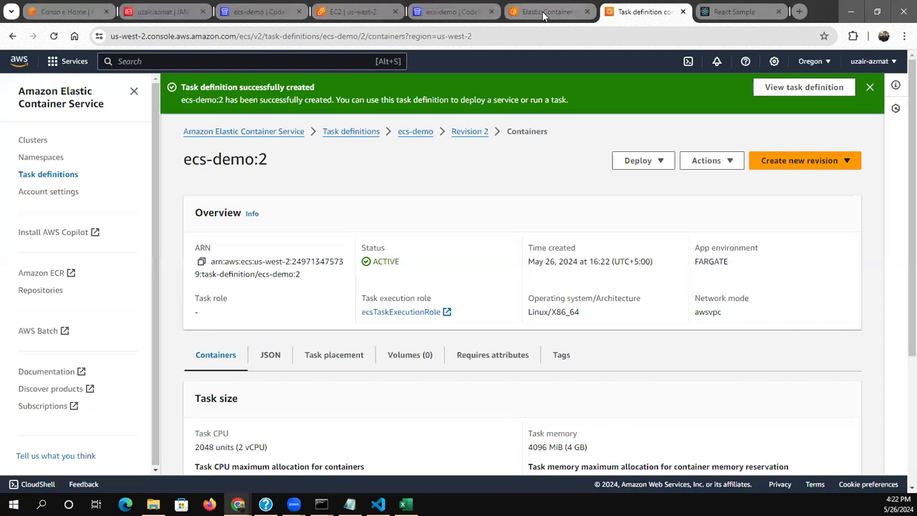
Switch to the Elastic Container Registry page, open the ecs-demo repository's images and refresh the list to check the pushed images
{"action": "left_click", "coordinate": [546, 15]}
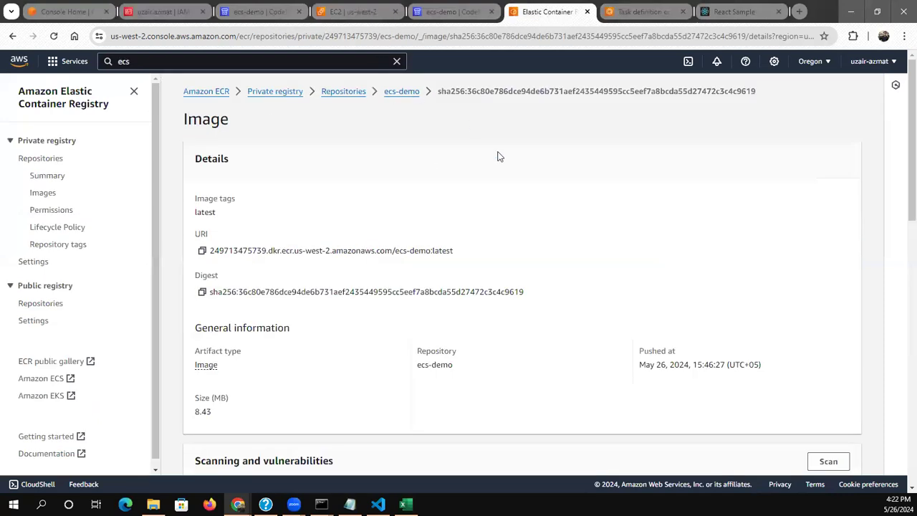
{"action": "scroll", "coordinate": [498, 155], "scroll_direction": "down", "scroll_amount": 1}
{"action": "scroll", "coordinate": [472, 151], "scroll_direction": "up", "scroll_amount": 1}
{"action": "left_click", "coordinate": [402, 92]}
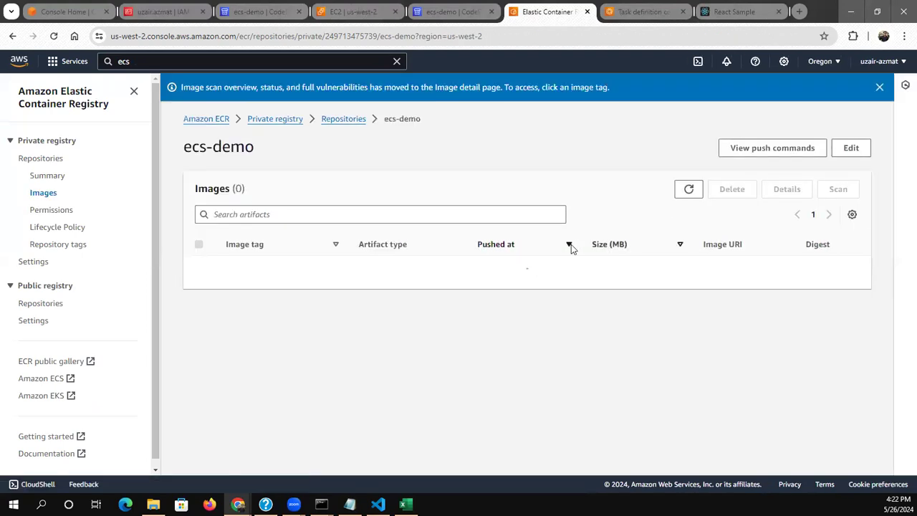
{"action": "left_click", "coordinate": [681, 198]}
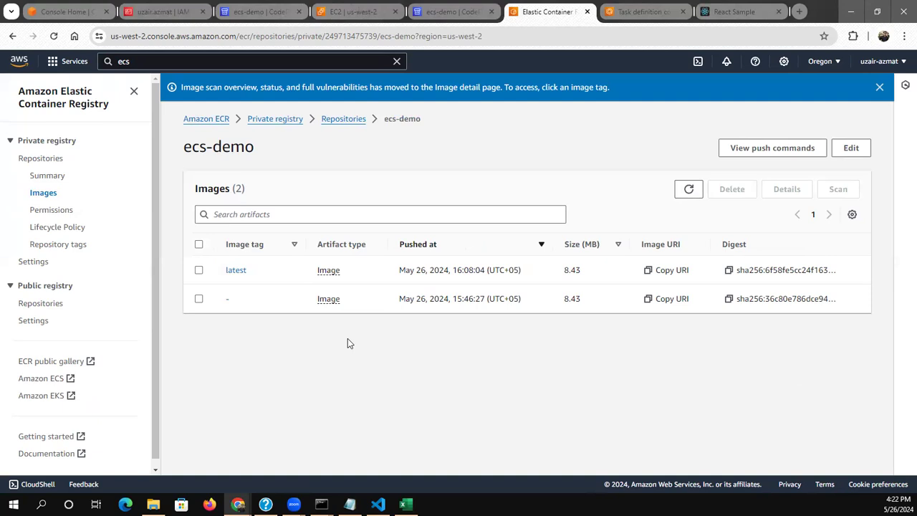
Return to the Elastic Container Service console and open the services of the ecs-demo cluster
{"action": "left_click", "coordinate": [620, 7]}
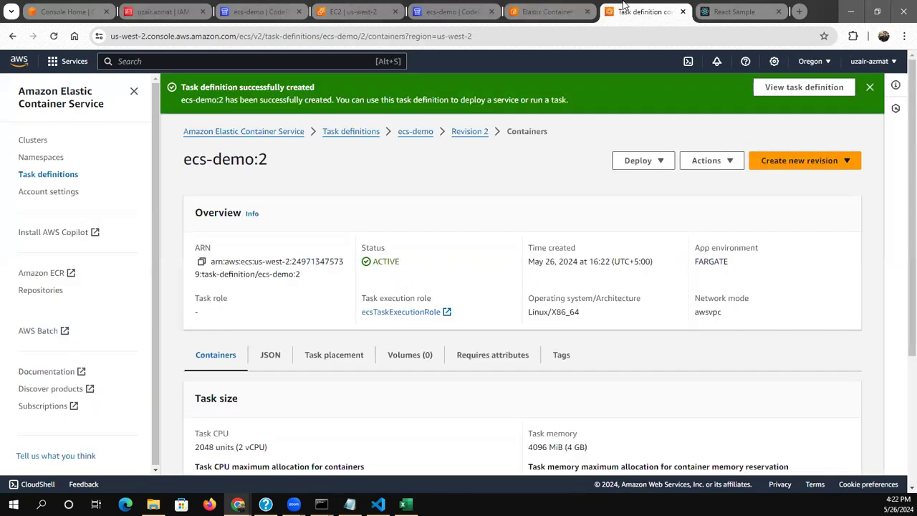
{"action": "left_click", "coordinate": [352, 10]}
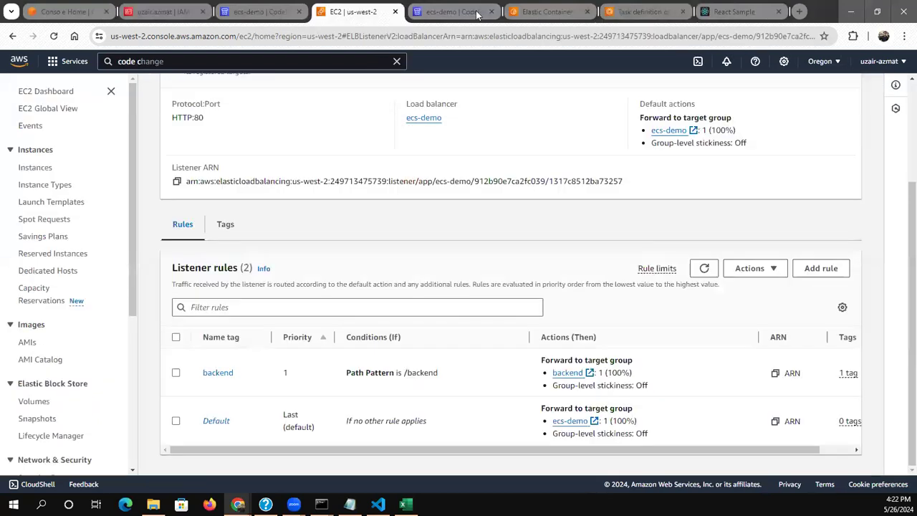
{"action": "left_click", "coordinate": [605, 12]}
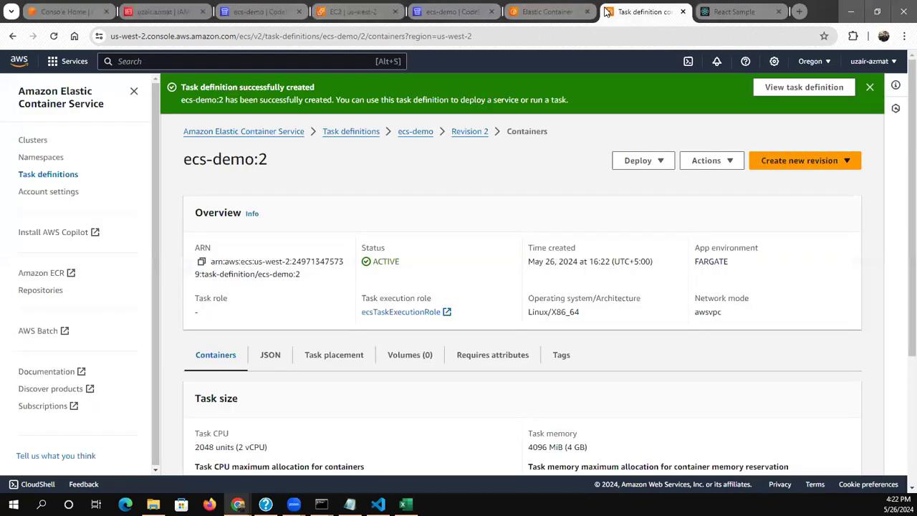
{"action": "left_click", "coordinate": [30, 142]}
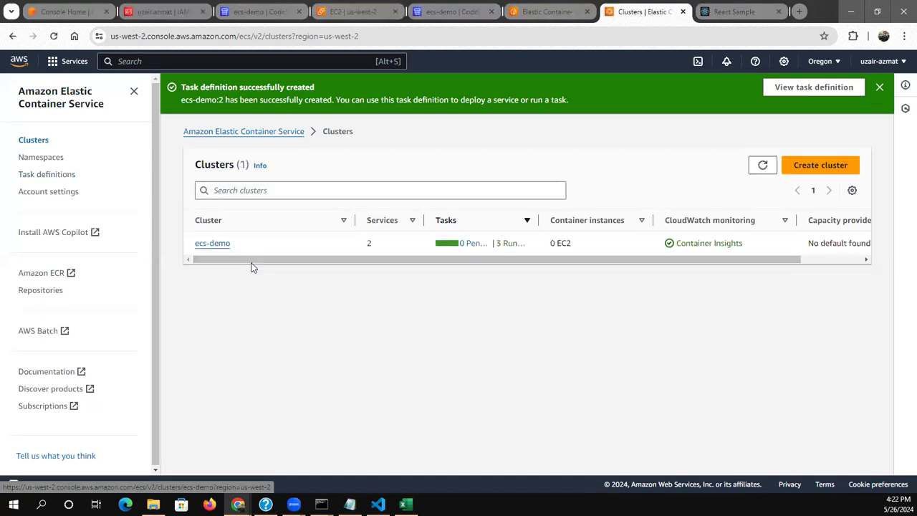
{"action": "left_click", "coordinate": [212, 243]}
{"action": "scroll", "coordinate": [209, 379], "scroll_direction": "down", "scroll_amount": 1}
{"action": "scroll", "coordinate": [208, 380], "scroll_direction": "down", "scroll_amount": 1}
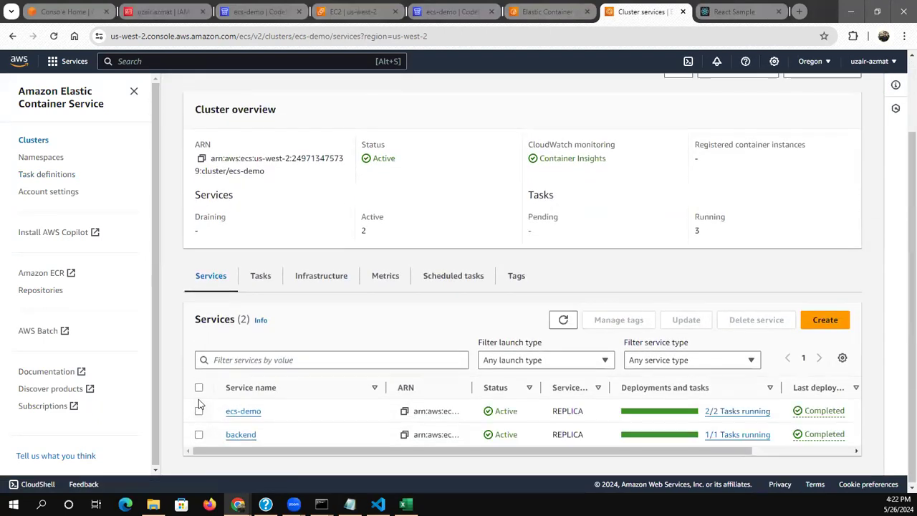
Start updating the ecs-demo service and select revision 2 (LATEST) of its ecs-demo task definition
{"action": "left_click", "coordinate": [198, 407]}
{"action": "left_click", "coordinate": [667, 321]}
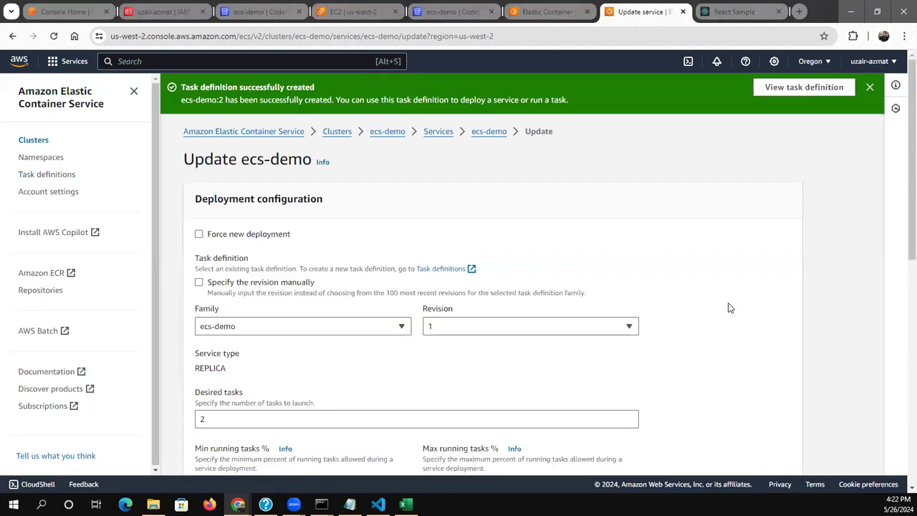
{"action": "left_click", "coordinate": [558, 324]}
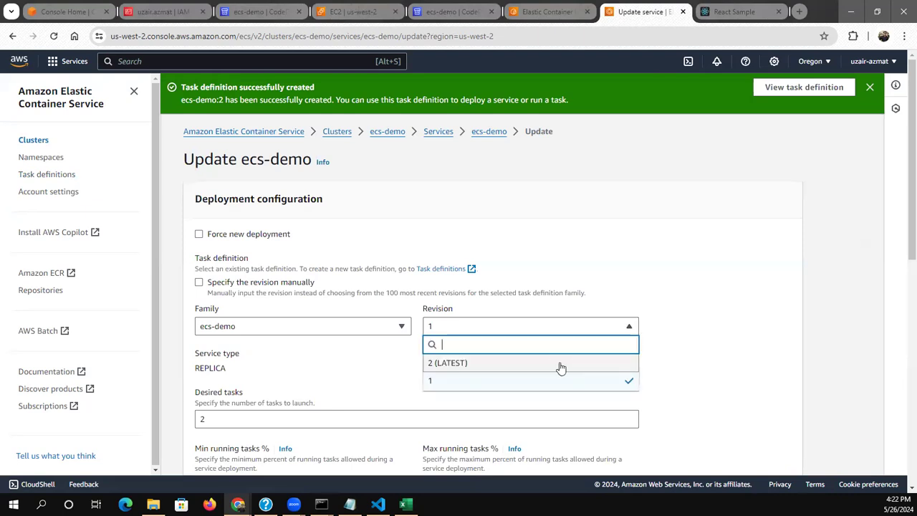
{"action": "left_click", "coordinate": [561, 364]}
Enable Force new deployment for the ecs-demo service, keep the other settings and submit the service update
{"action": "scroll", "coordinate": [686, 368], "scroll_direction": "down", "scroll_amount": 2}
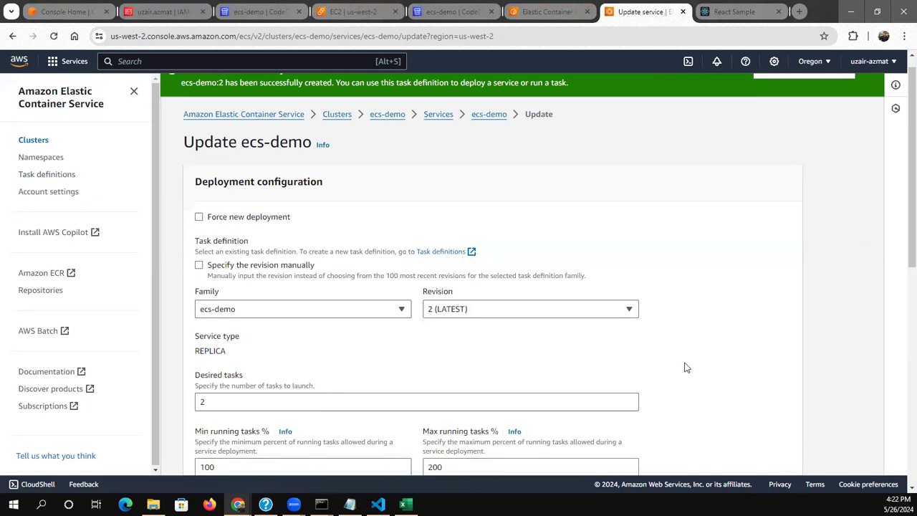
{"action": "scroll", "coordinate": [686, 368], "scroll_direction": "down", "scroll_amount": 5}
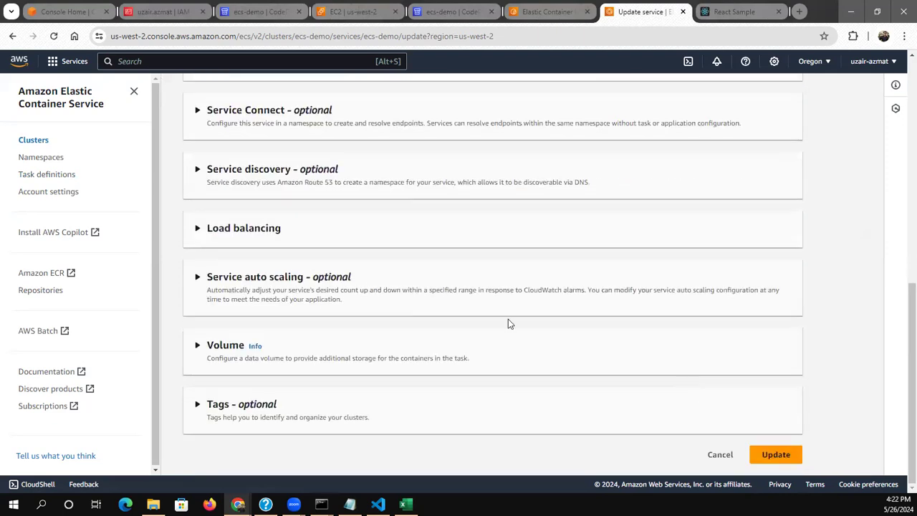
{"action": "scroll", "coordinate": [502, 324], "scroll_direction": "up", "scroll_amount": 1}
{"action": "scroll", "coordinate": [498, 326], "scroll_direction": "up", "scroll_amount": 7}
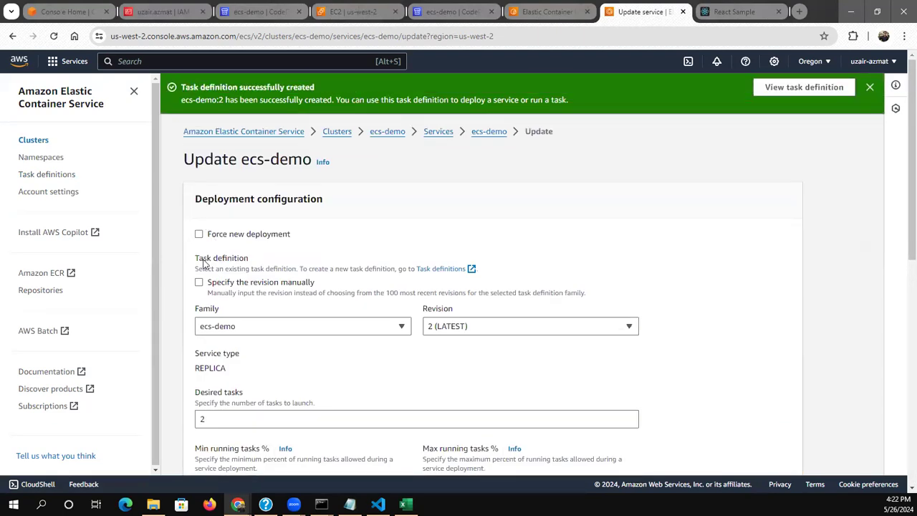
{"action": "left_click", "coordinate": [198, 234]}
{"action": "scroll", "coordinate": [568, 270], "scroll_direction": "down", "scroll_amount": 1}
{"action": "scroll", "coordinate": [568, 269], "scroll_direction": "down", "scroll_amount": 7}
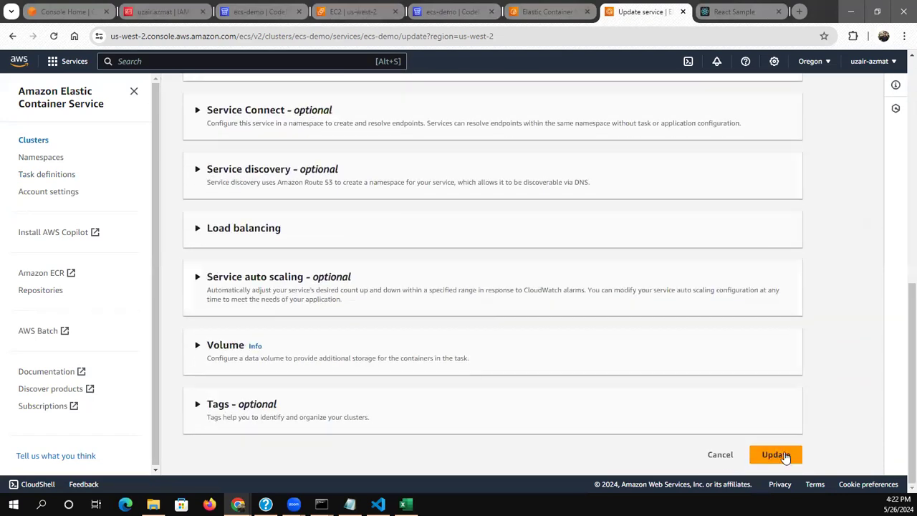
{"action": "left_click", "coordinate": [776, 455]}
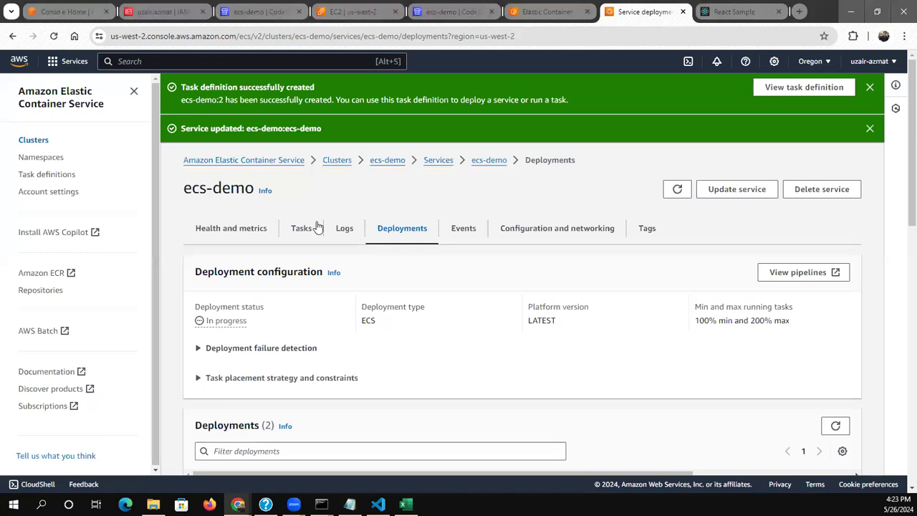
Open the ecs-demo service's tasks, set the desired status filter to Any desired status and refresh the list
{"action": "left_click", "coordinate": [299, 228]}
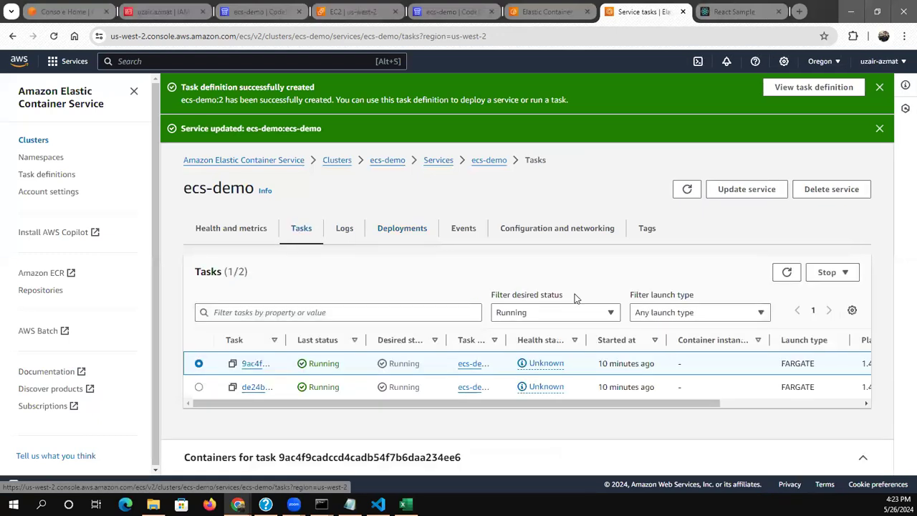
{"action": "left_click", "coordinate": [786, 273]}
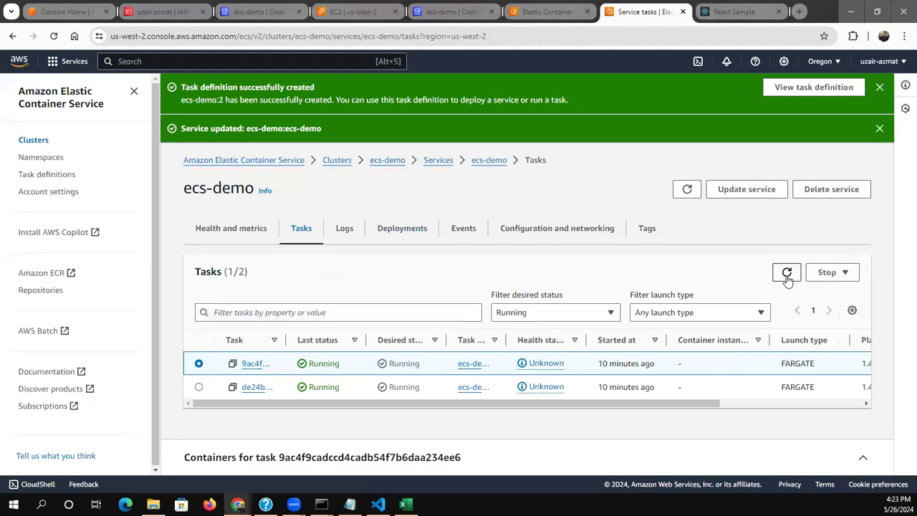
{"action": "left_click", "coordinate": [594, 312]}
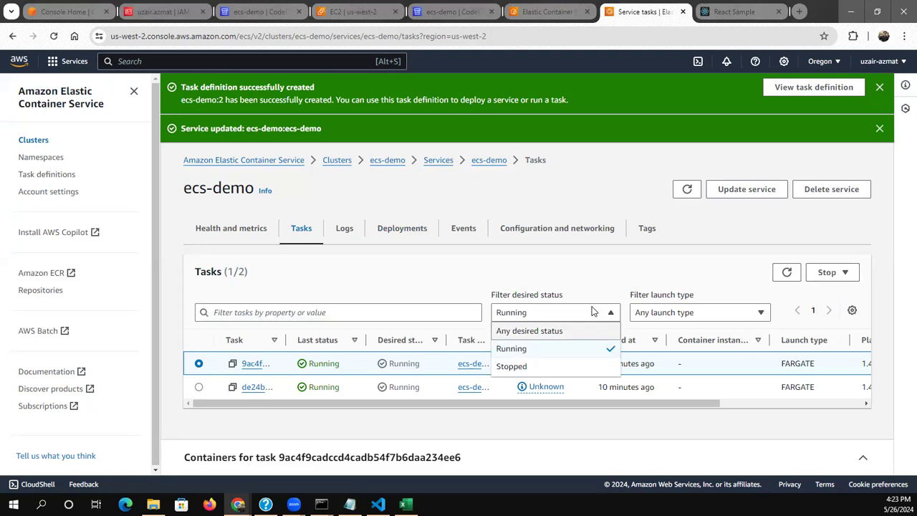
{"action": "key", "text": "Return"}
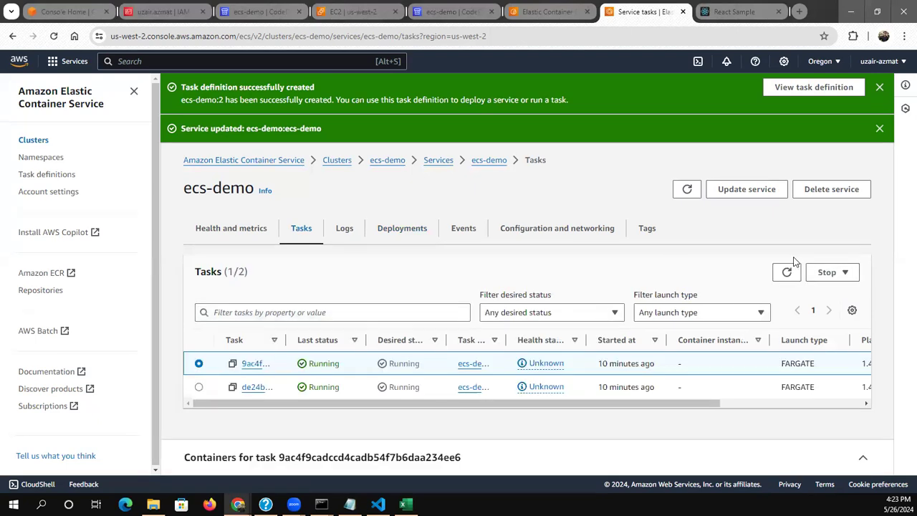
{"action": "left_click", "coordinate": [787, 269]}
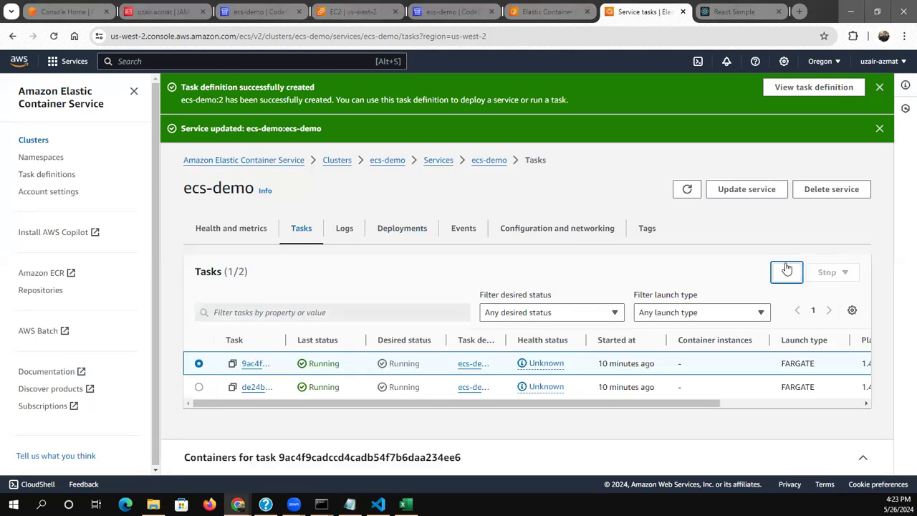
{"action": "scroll", "coordinate": [702, 263], "scroll_direction": "down", "scroll_amount": 1}
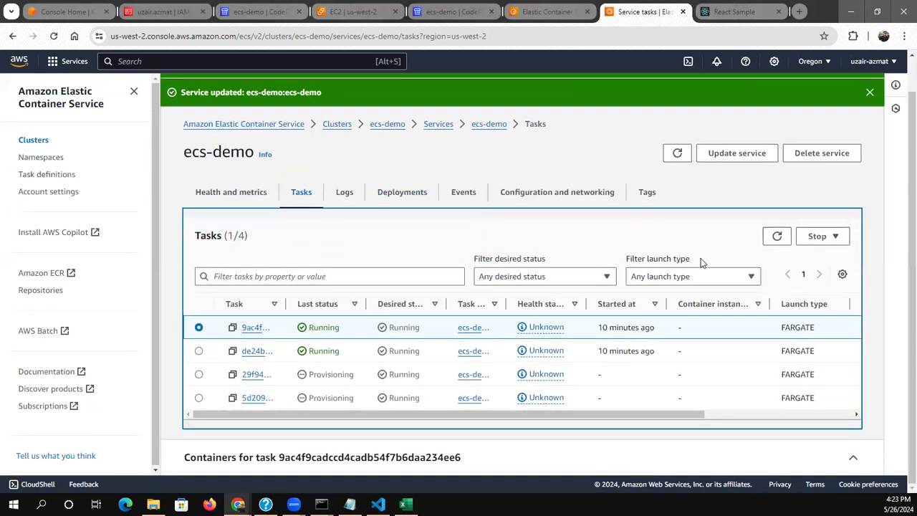
Keep refreshing the ecs-demo service's task list to monitor the old tasks being replaced by the new ones
{"action": "left_click", "coordinate": [776, 237]}
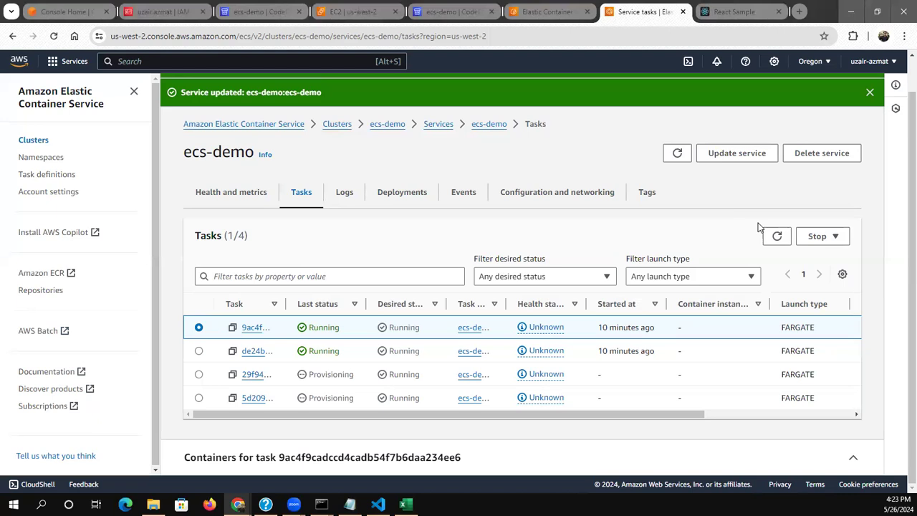
{"action": "left_click", "coordinate": [775, 236]}
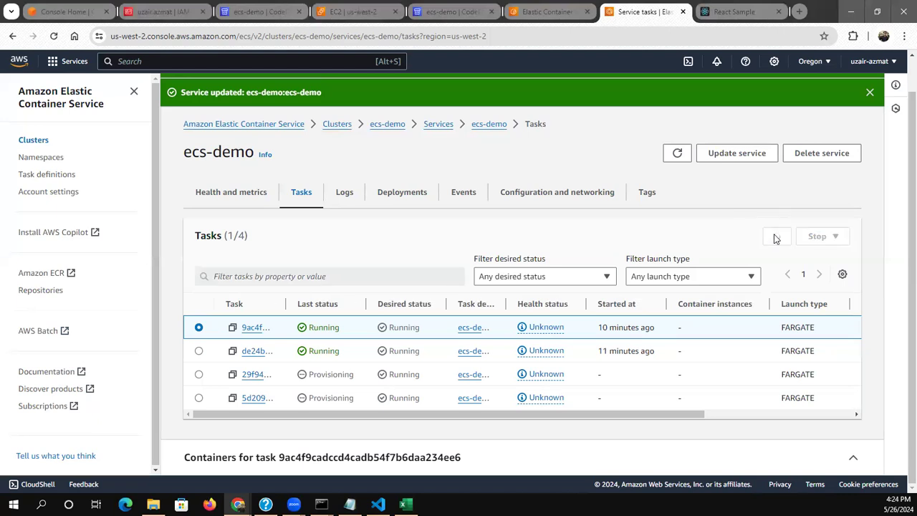
{"action": "left_click", "coordinate": [774, 237]}
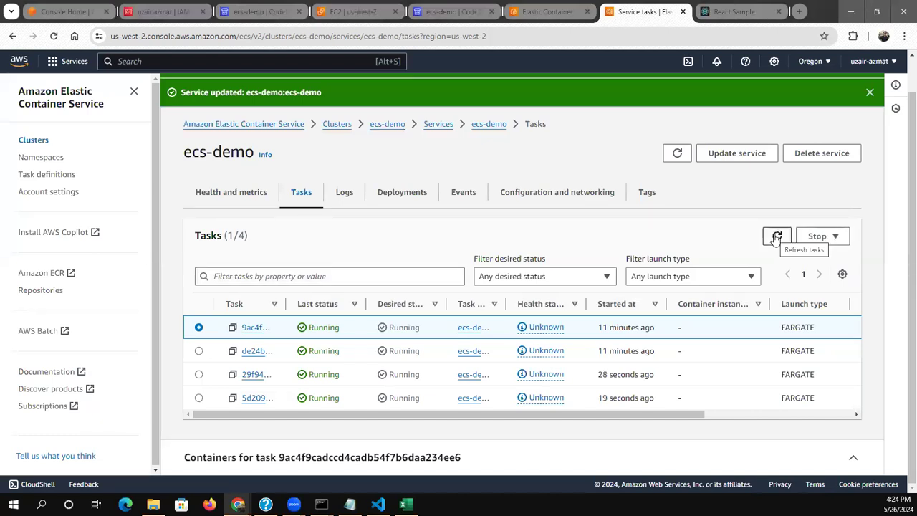
{"action": "left_click", "coordinate": [776, 239]}
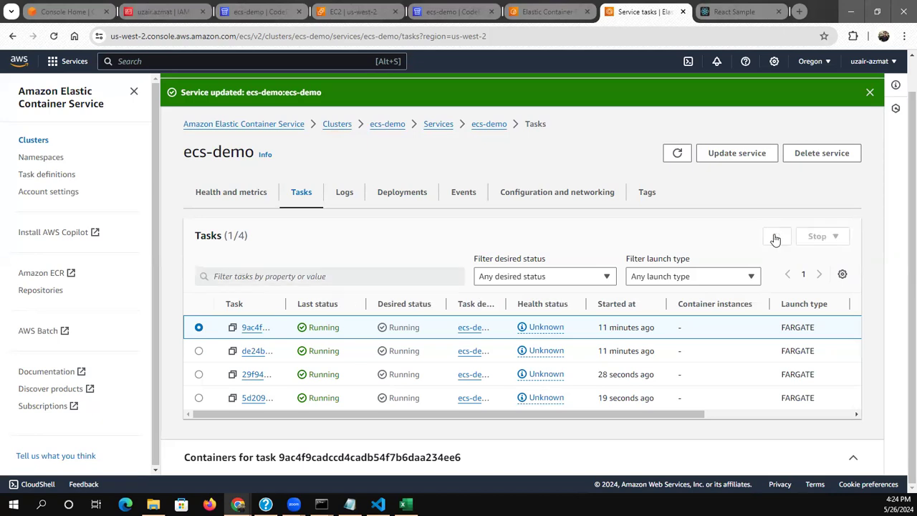
{"action": "left_click", "coordinate": [775, 239]}
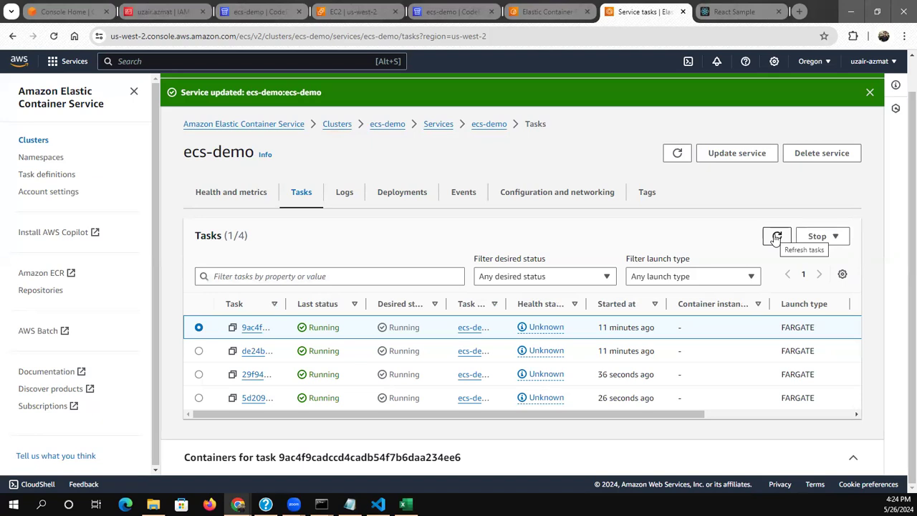
{"action": "left_click", "coordinate": [776, 239]}
{"action": "left_click", "coordinate": [775, 238]}
{"action": "left_click", "coordinate": [776, 237]}
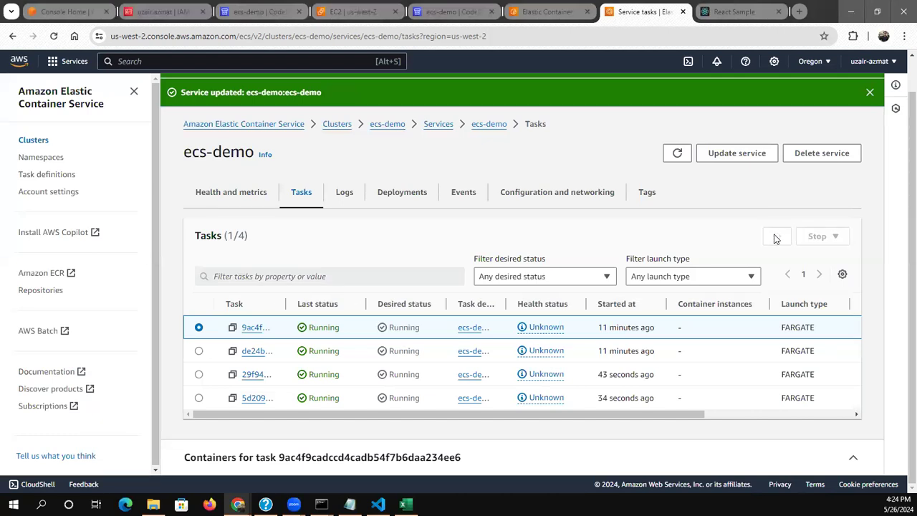
{"action": "left_click", "coordinate": [776, 237]}
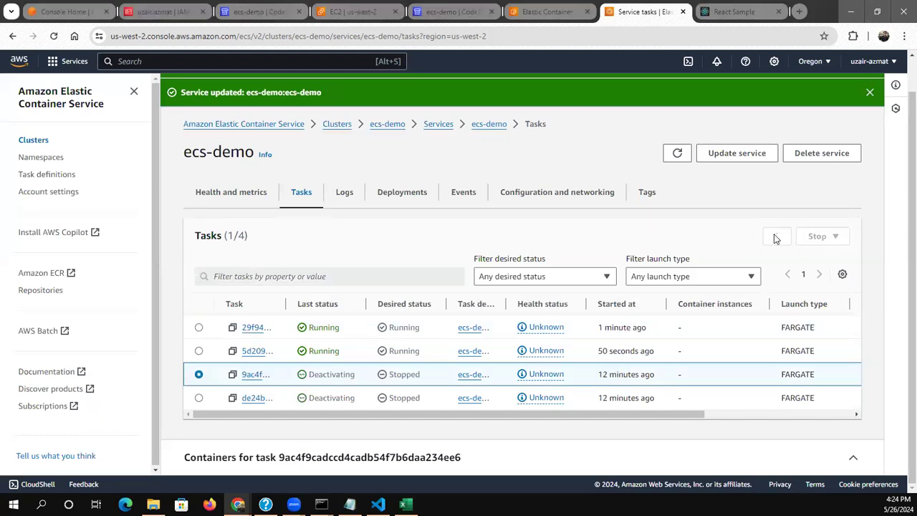
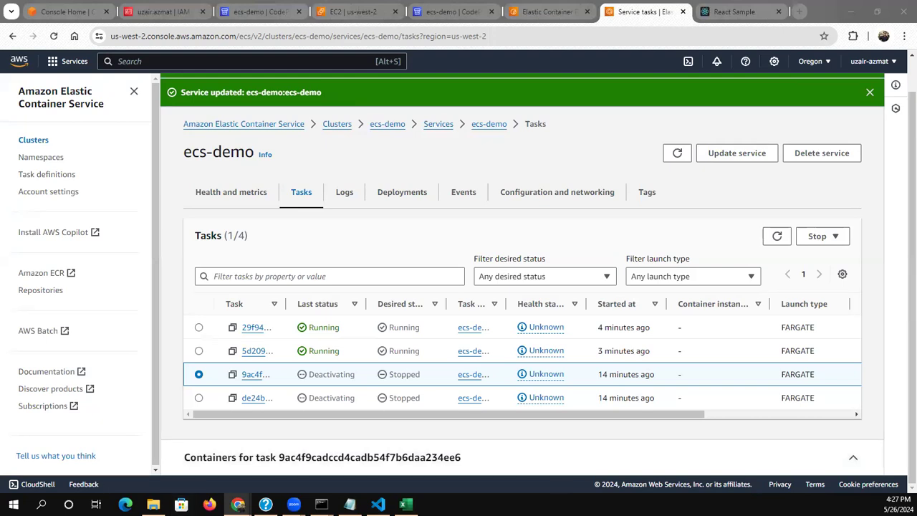
Force delete the ecs-demo service, confirming with "delete", and dismiss the success notifications
{"action": "left_click", "coordinate": [814, 155]}
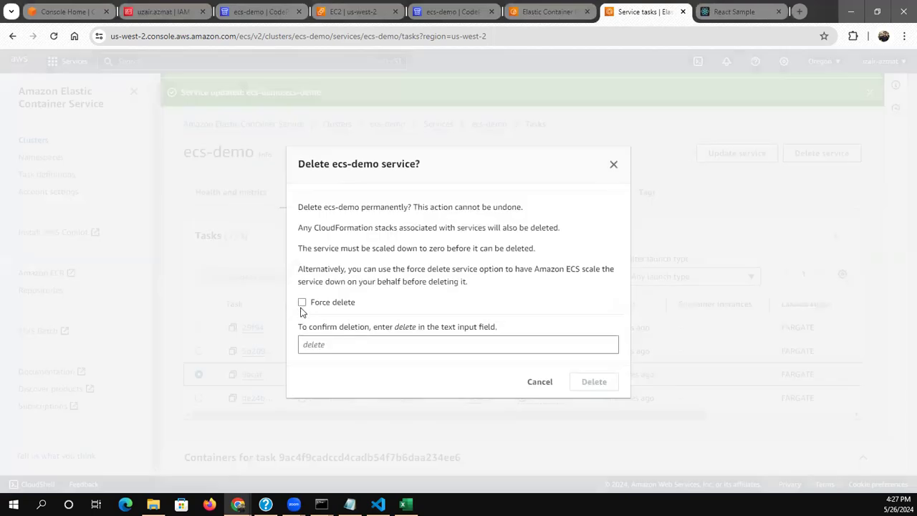
{"action": "left_click", "coordinate": [301, 303]}
{"action": "left_click", "coordinate": [313, 342]}
{"action": "type", "text": "delete"}
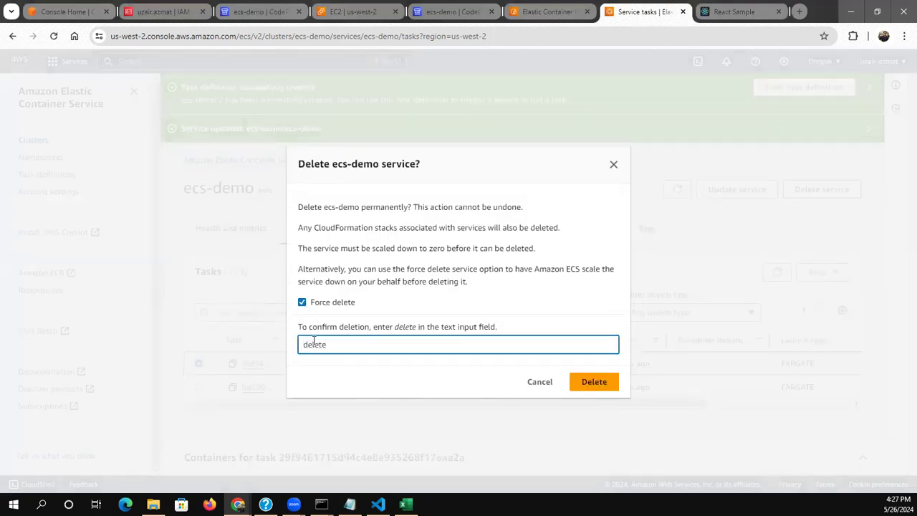
{"action": "left_click", "coordinate": [608, 383]}
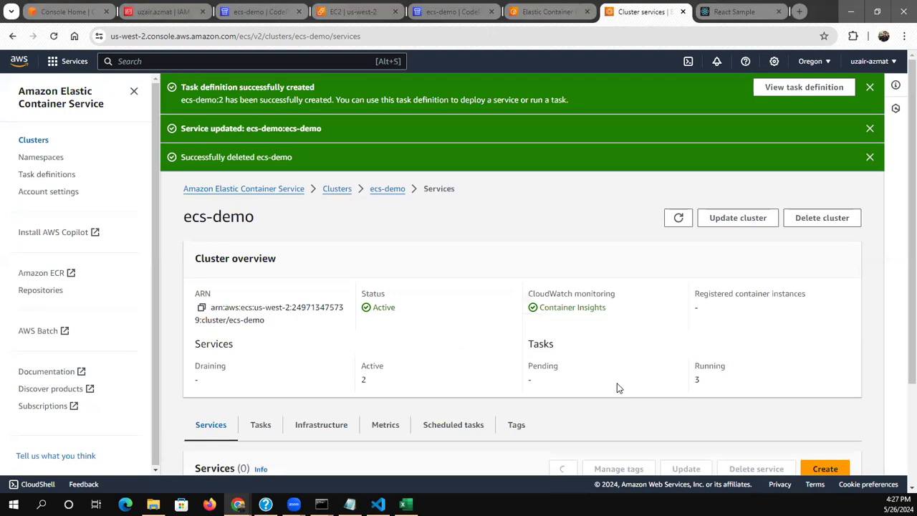
{"action": "left_click", "coordinate": [873, 88]}
{"action": "left_click", "coordinate": [872, 88]}
{"action": "left_click", "coordinate": [873, 87]}
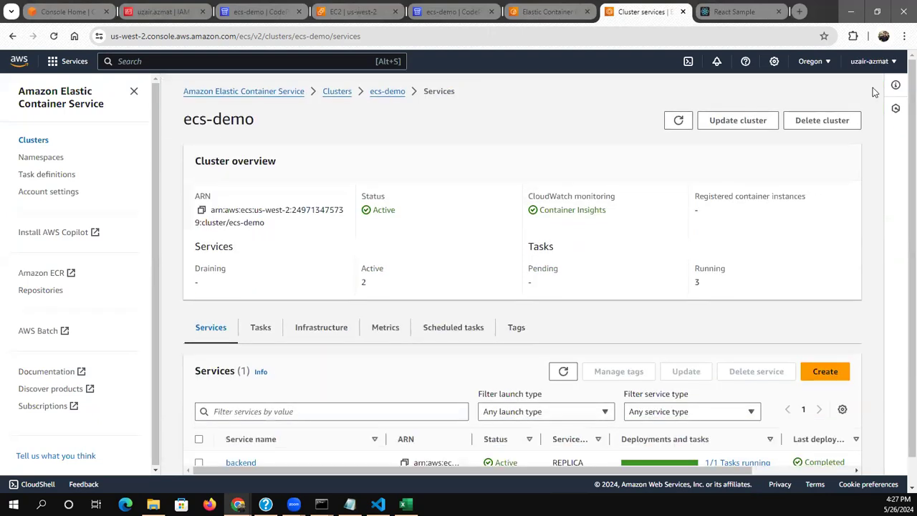
Force delete the backend service from the ecs-demo cluster, confirming with "delete", and check the services list
{"action": "scroll", "coordinate": [594, 332], "scroll_direction": "down", "scroll_amount": 1}
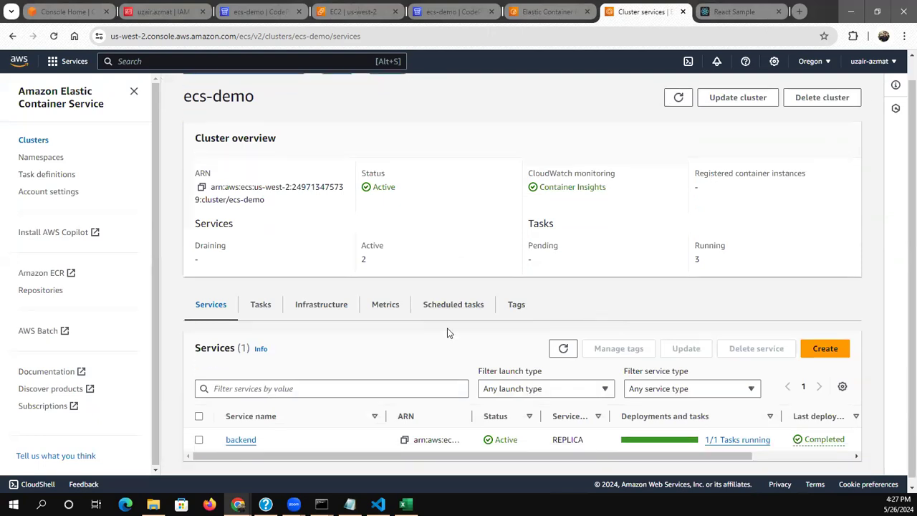
{"action": "left_click", "coordinate": [199, 433]}
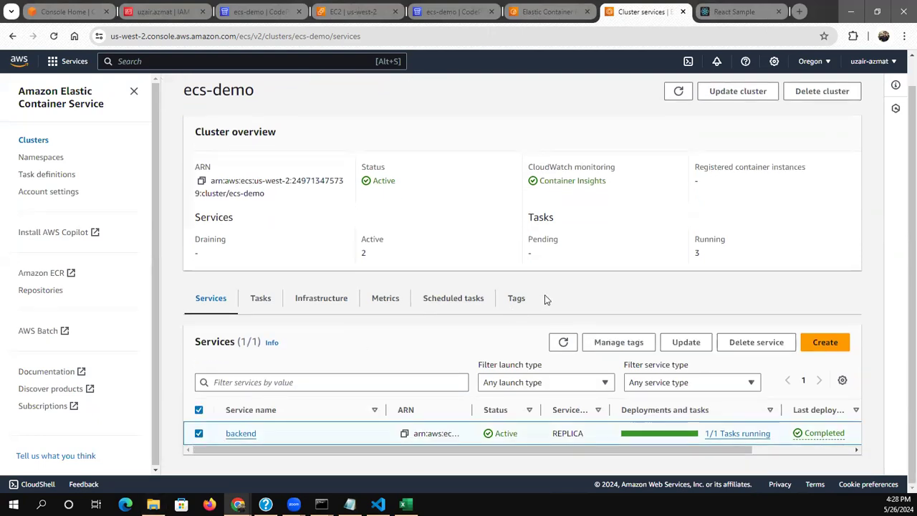
{"action": "left_click", "coordinate": [732, 351]}
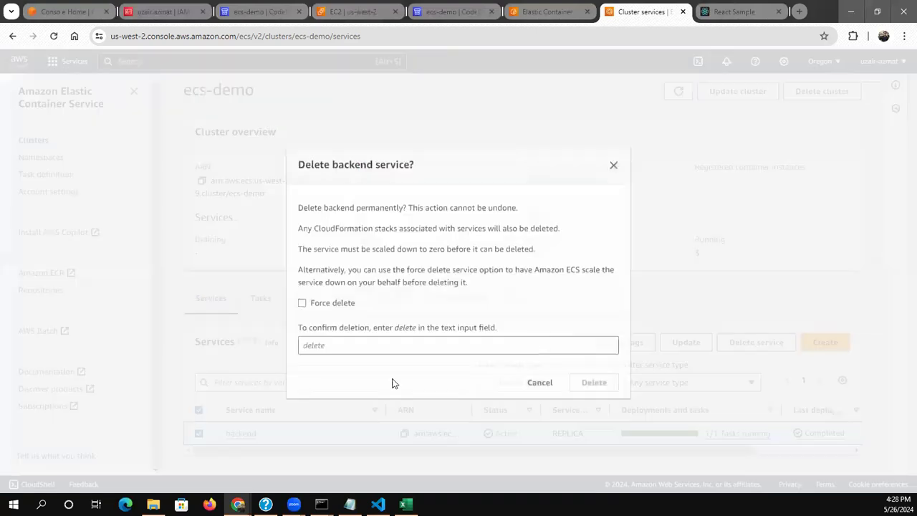
{"action": "left_click", "coordinate": [321, 305]}
{"action": "left_click", "coordinate": [323, 351]}
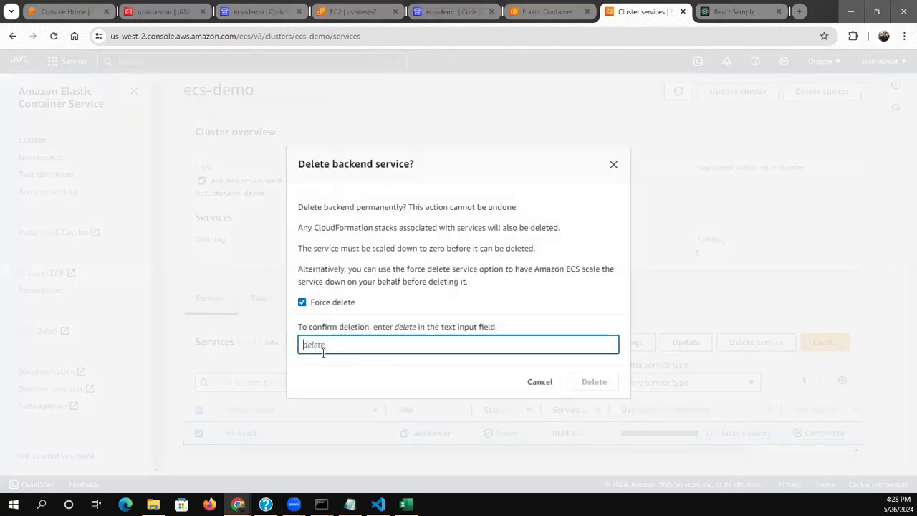
{"action": "type", "text": "delete"}
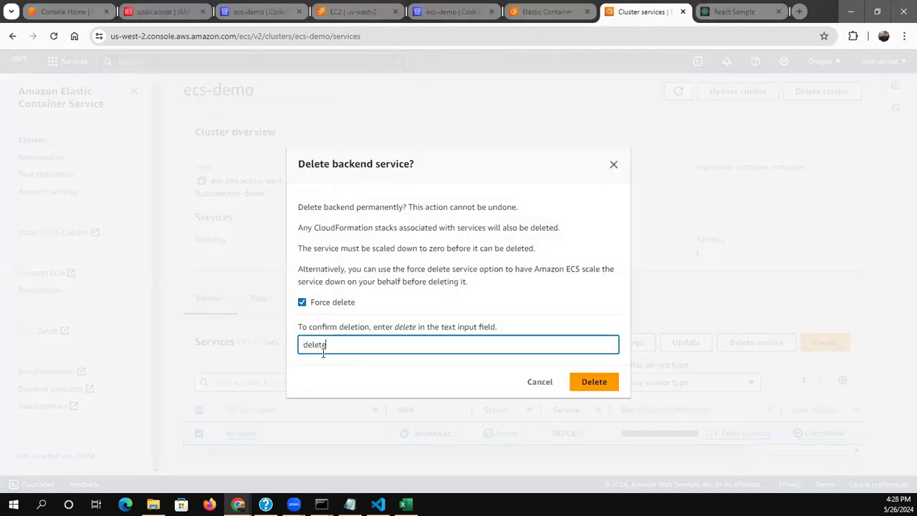
{"action": "left_click", "coordinate": [584, 383]}
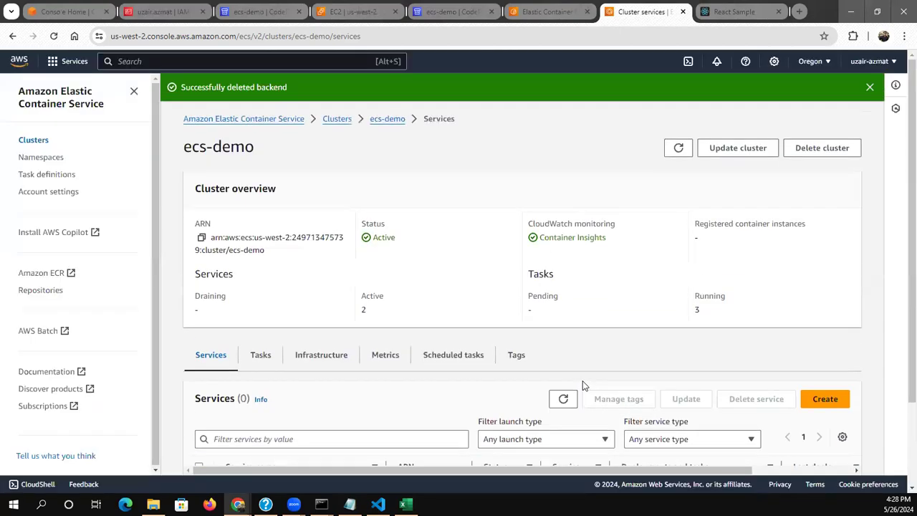
{"action": "scroll", "coordinate": [582, 381], "scroll_direction": "down", "scroll_amount": 2}
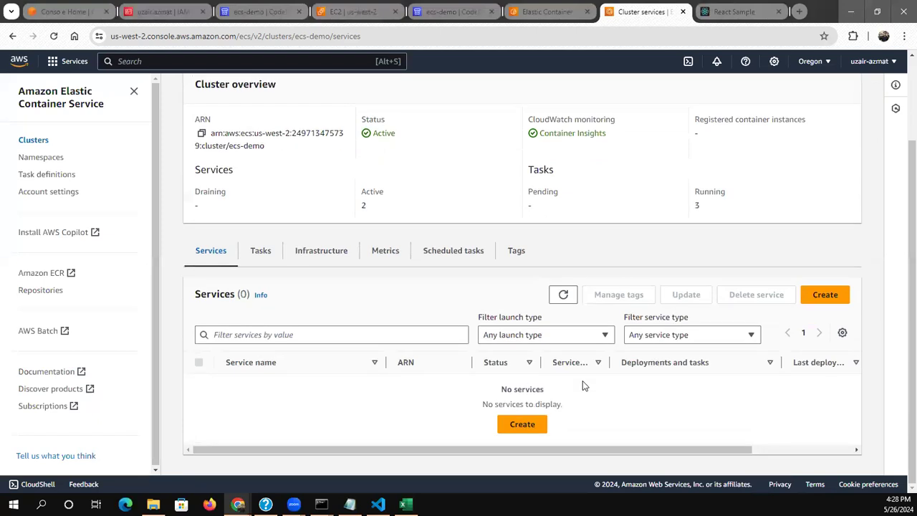
{"action": "scroll", "coordinate": [650, 270], "scroll_direction": "up", "scroll_amount": 3}
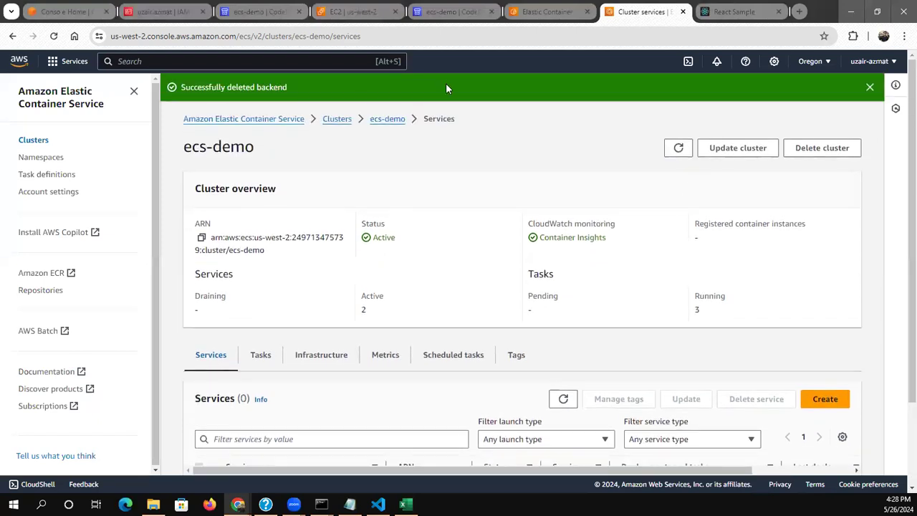
Reopen the ecs-demo cluster from the cluster list and check its overview and remaining services
{"action": "left_click", "coordinate": [338, 119]}
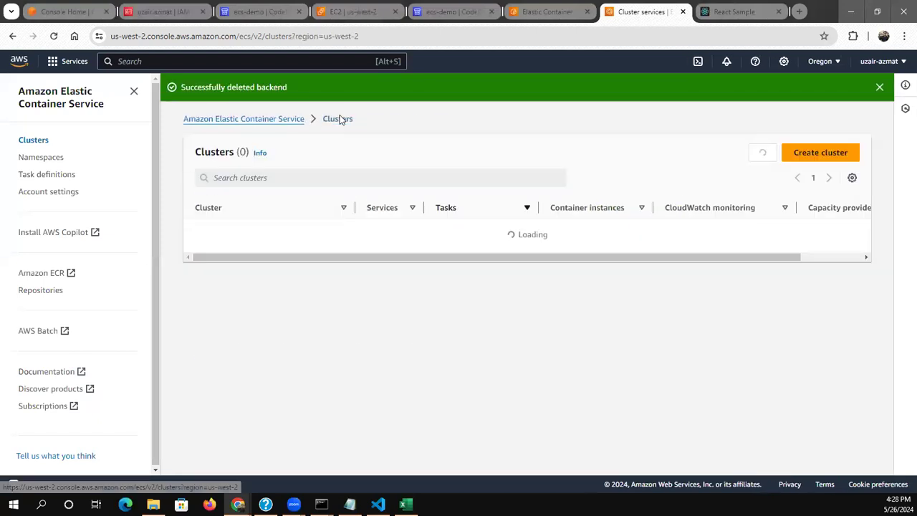
{"action": "left_click", "coordinate": [212, 231]}
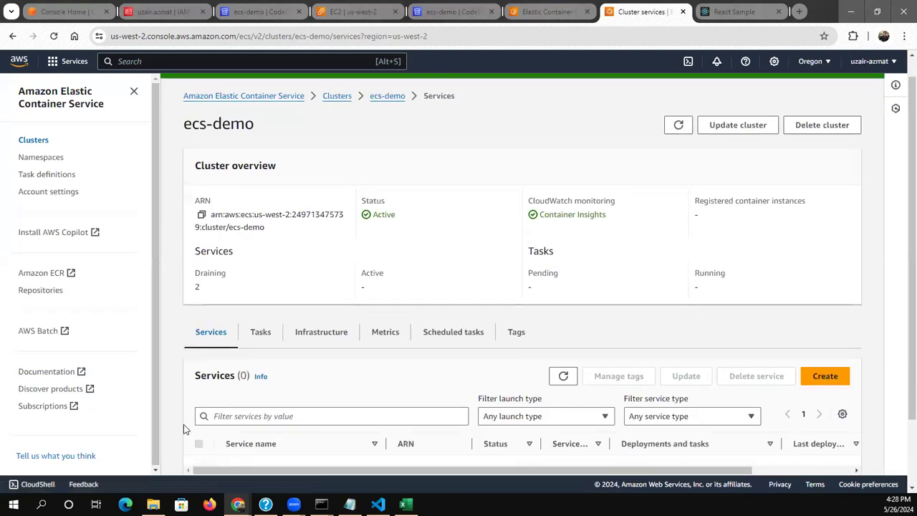
{"action": "scroll", "coordinate": [183, 424], "scroll_direction": "down", "scroll_amount": 2}
{"action": "scroll", "coordinate": [184, 428], "scroll_direction": "up", "scroll_amount": 3}
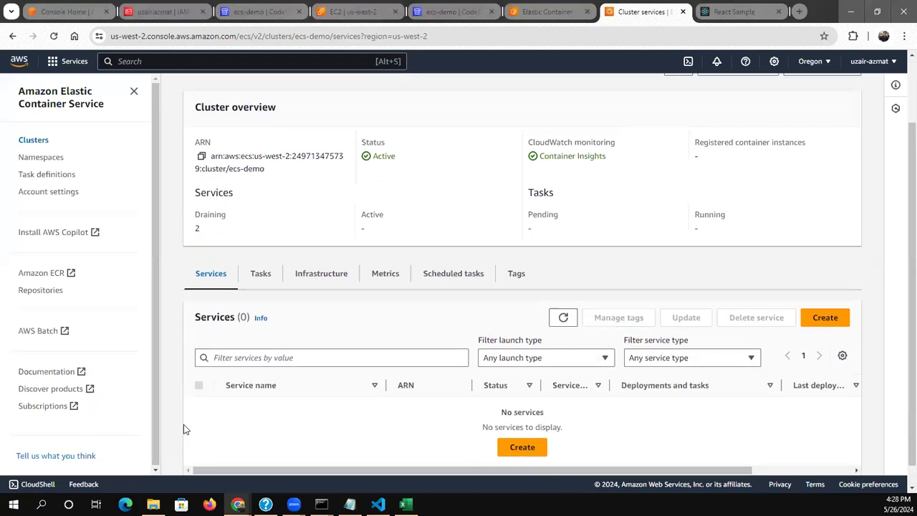
{"action": "left_click", "coordinate": [774, 148]}
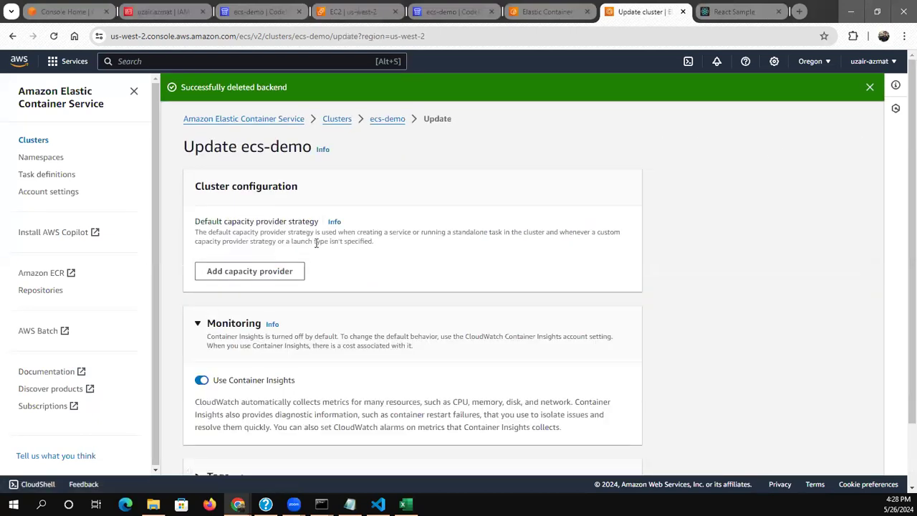
{"action": "scroll", "coordinate": [466, 267], "scroll_direction": "down", "scroll_amount": 1}
{"action": "scroll", "coordinate": [466, 267], "scroll_direction": "up", "scroll_amount": 1}
{"action": "left_click", "coordinate": [378, 121]}
Delete the ecs-demo cluster, confirming with the phrase "delete ecs-demo", and return to the cluster list
{"action": "left_click", "coordinate": [837, 153]}
{"action": "left_click", "coordinate": [378, 338]}
{"action": "type", "text": "dele"}
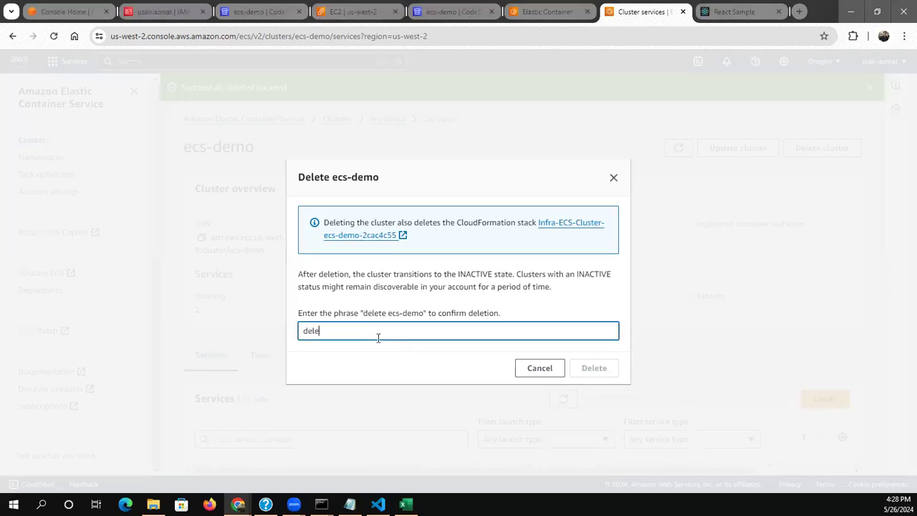
{"action": "type", "text": "te ecs-demos"}
{"action": "key", "text": "BackSpace"}
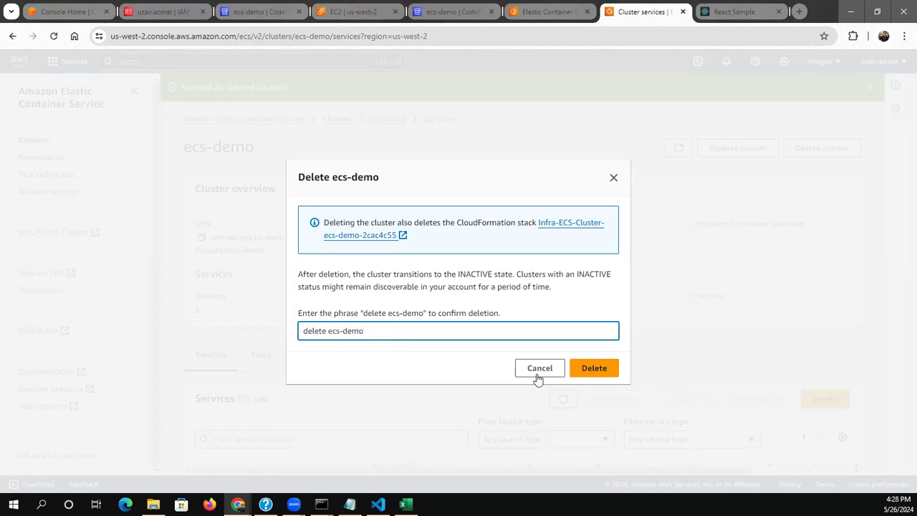
{"action": "left_click", "coordinate": [595, 371]}
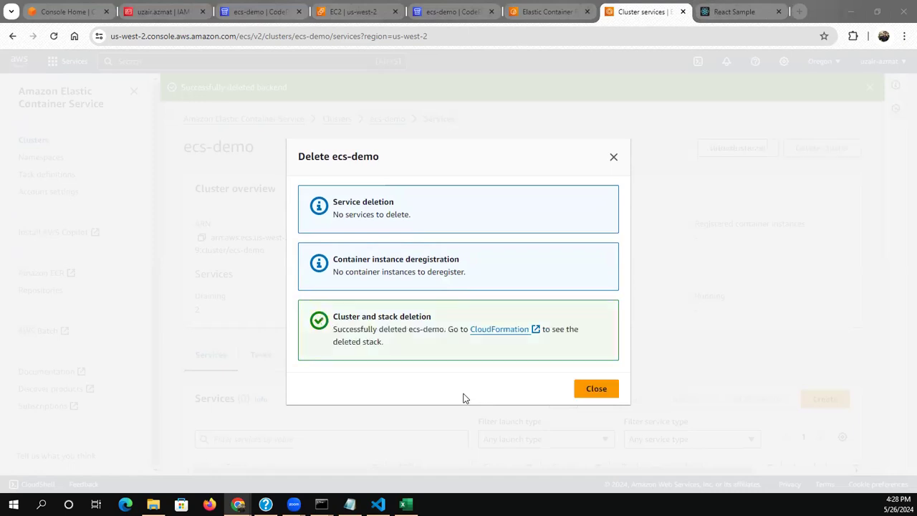
{"action": "left_click", "coordinate": [595, 389]}
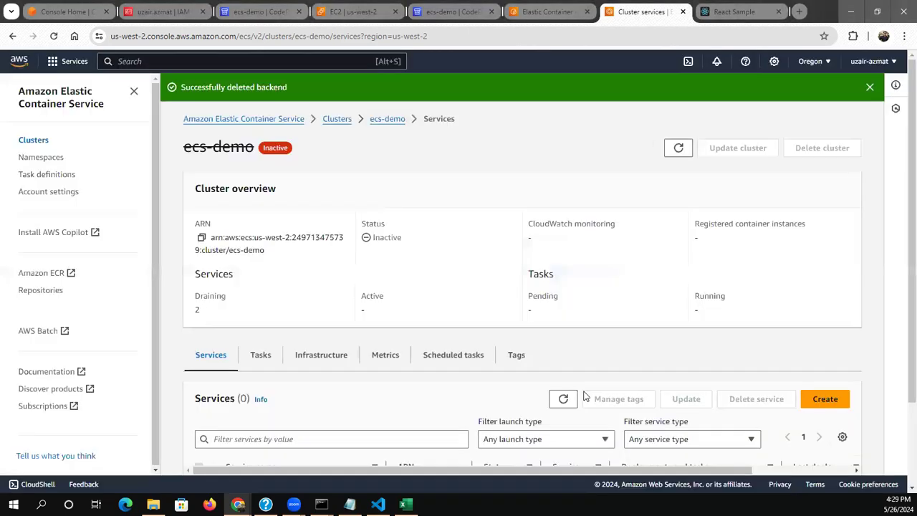
{"action": "left_click", "coordinate": [331, 121]}
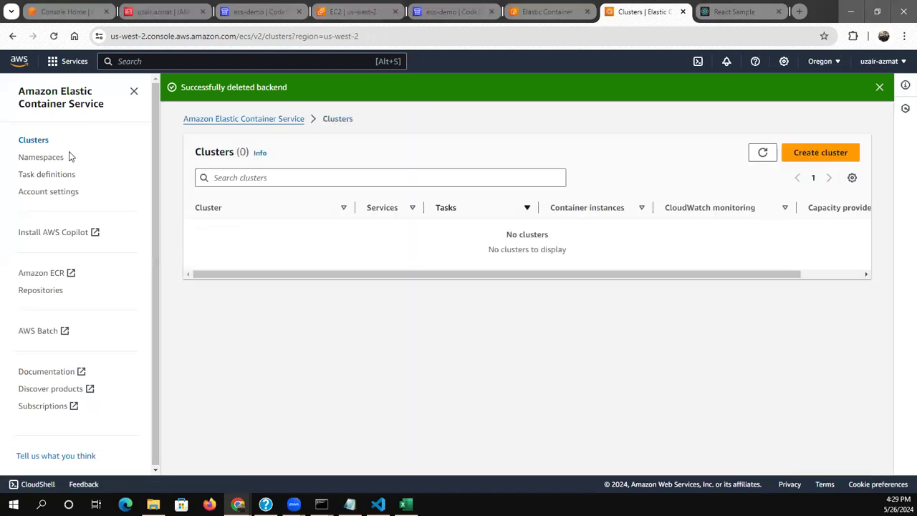
Delete the ecs-demo private repository in Elastic Container Registry, confirming with "delete", and dismiss the Improved basic scanning notice
{"action": "left_click", "coordinate": [533, 10]}
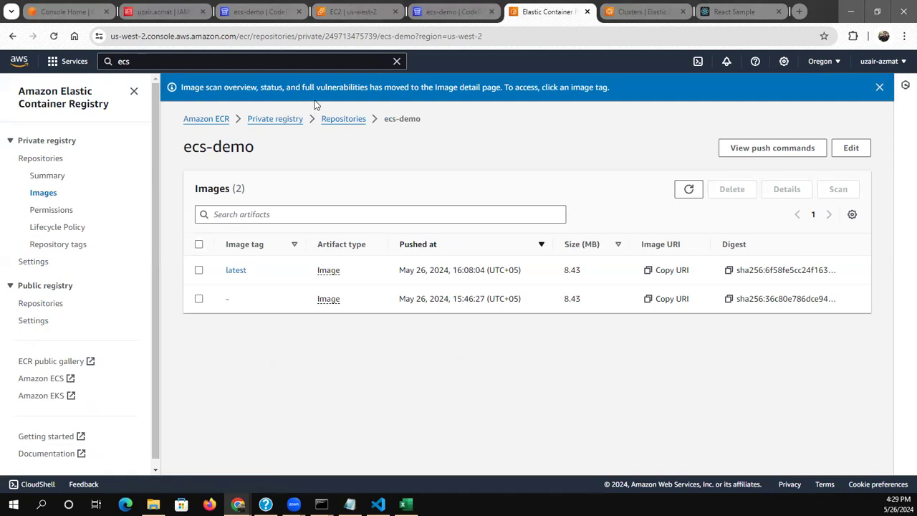
{"action": "left_click", "coordinate": [331, 119]}
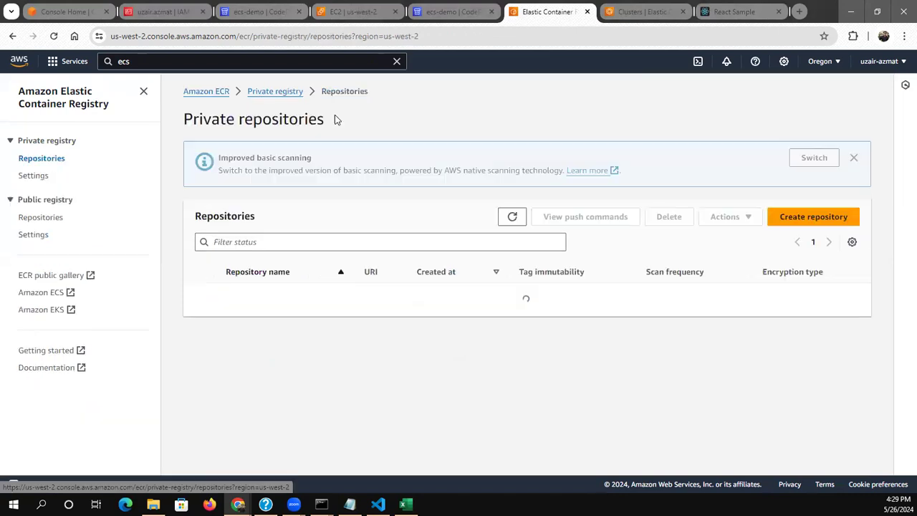
{"action": "left_click", "coordinate": [199, 314]}
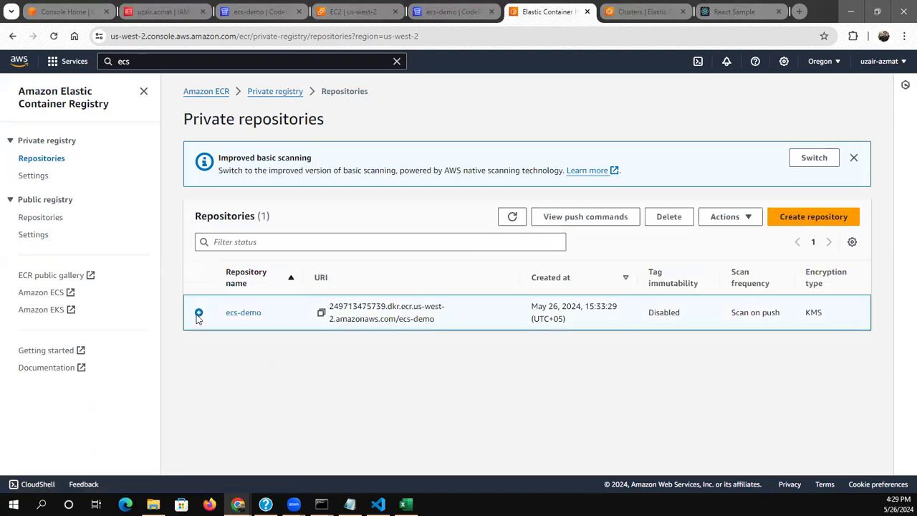
{"action": "left_click", "coordinate": [669, 218]}
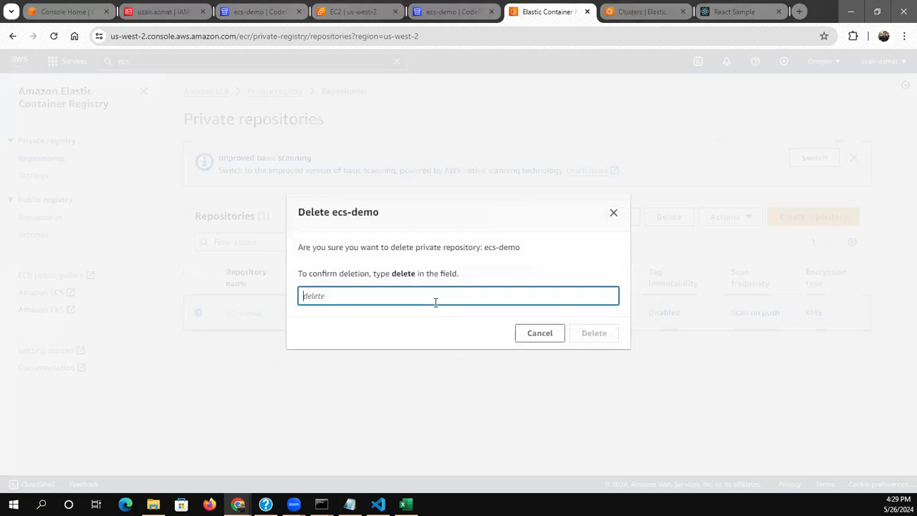
{"action": "type", "text": "delete"}
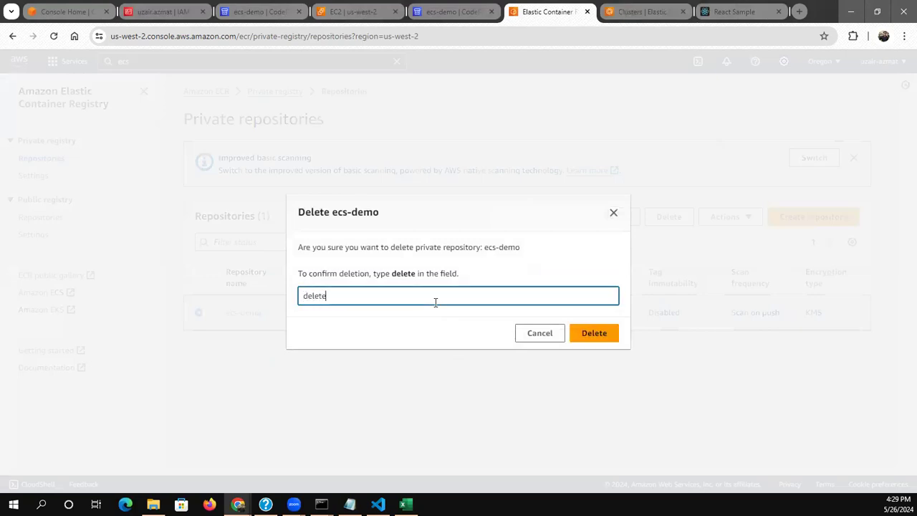
{"action": "left_click", "coordinate": [579, 336]}
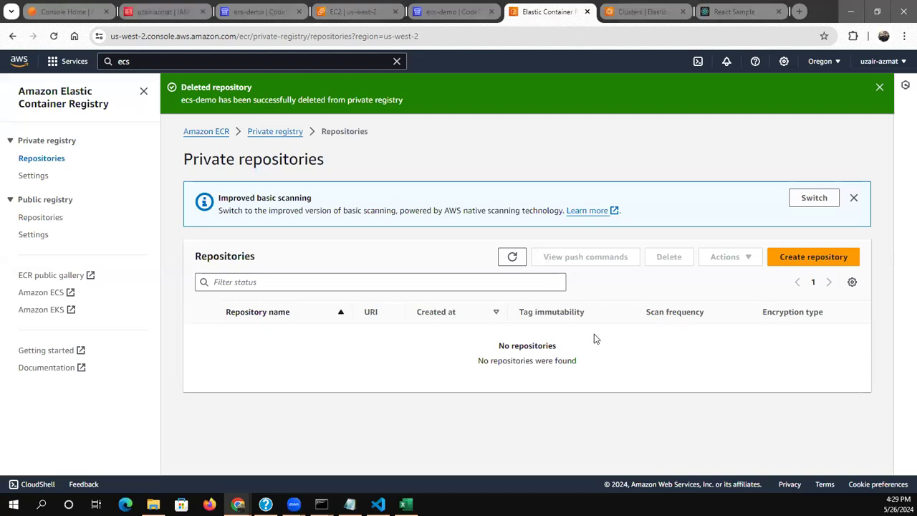
{"action": "left_click", "coordinate": [853, 197]}
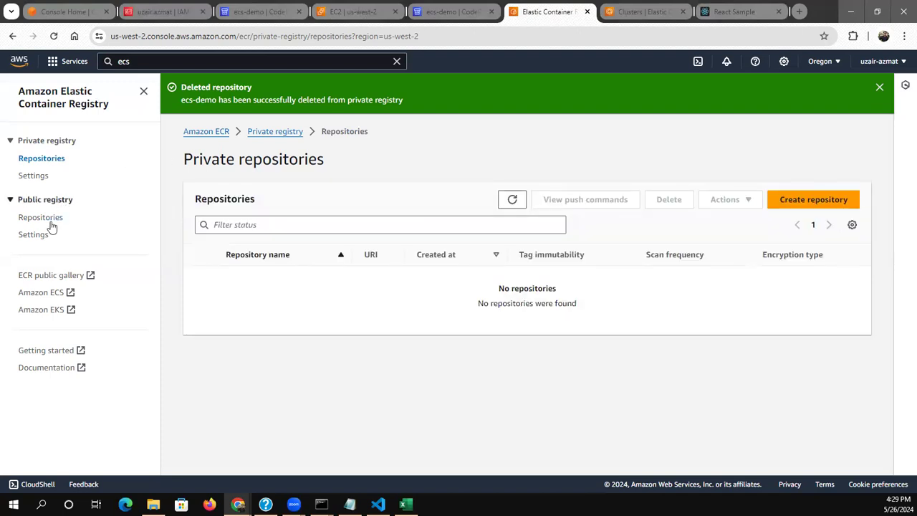
Return to Elastic Container Service and open the list of task definitions
{"action": "left_click", "coordinate": [628, 10]}
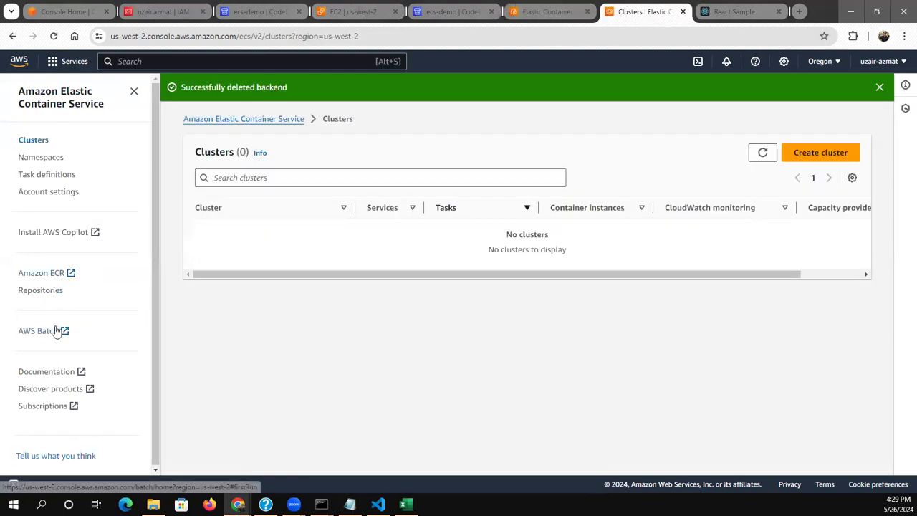
{"action": "left_click", "coordinate": [63, 176]}
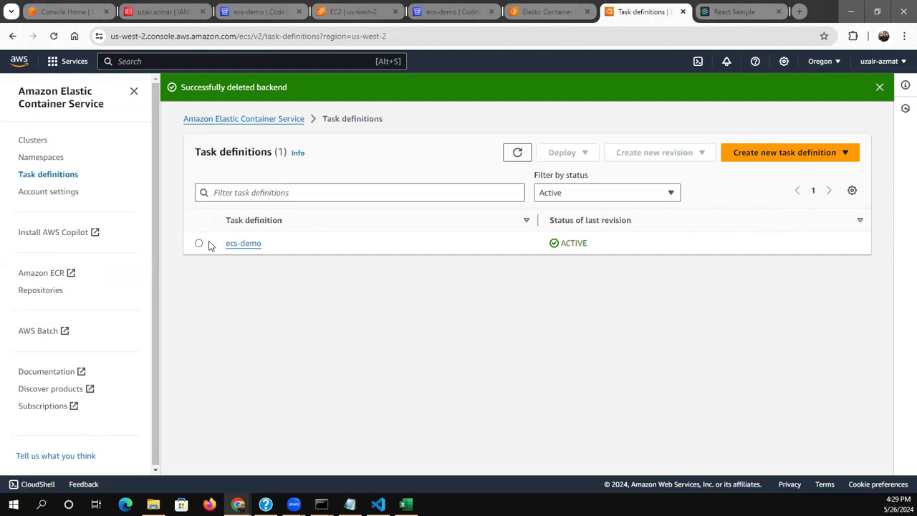
{"action": "left_click", "coordinate": [199, 243]}
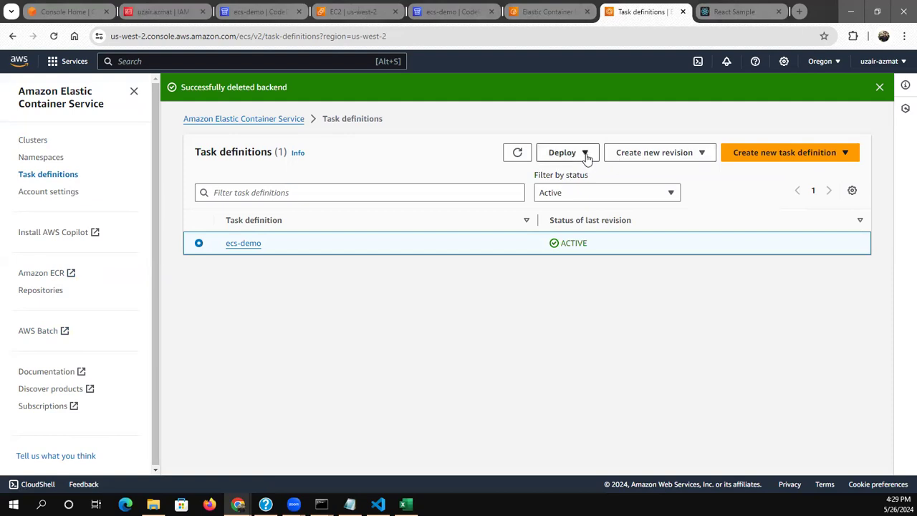
{"action": "left_click", "coordinate": [632, 154]}
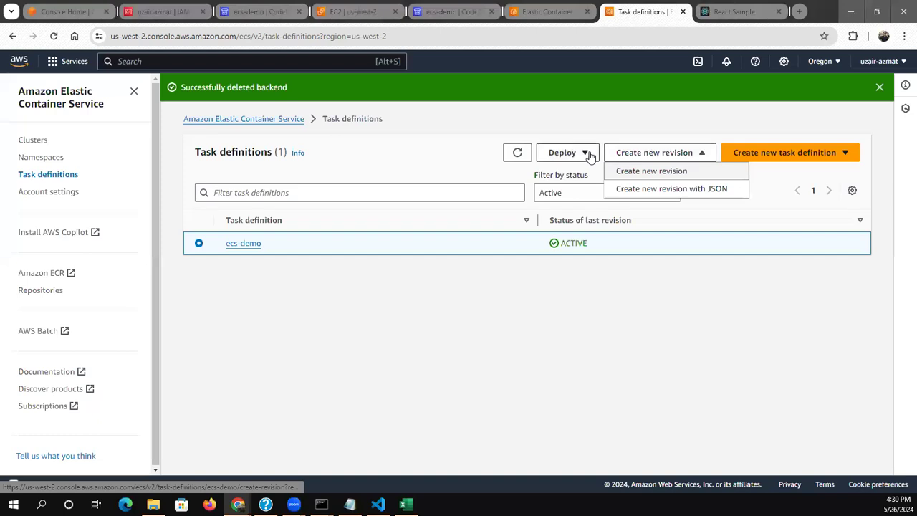
{"action": "left_click", "coordinate": [588, 153]}
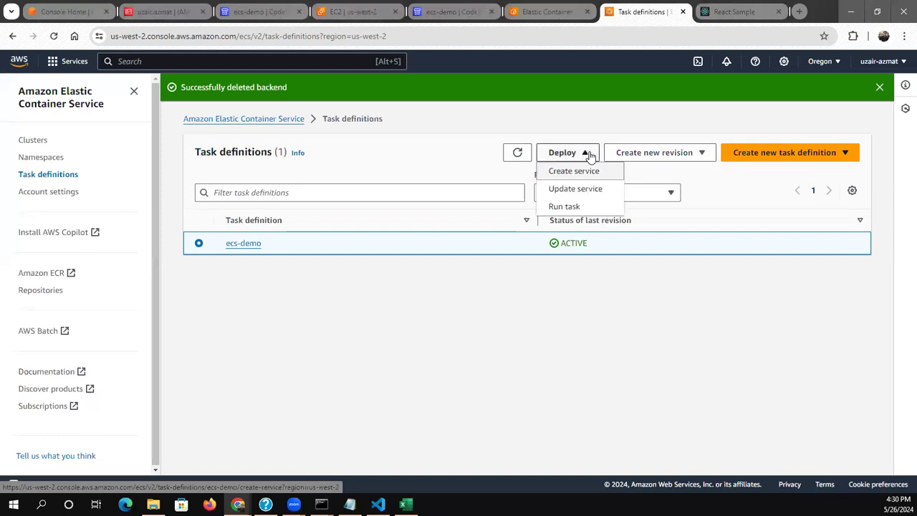
Deregister both active revisions of the ecs-demo task definition, ecs-demo:2 and ecs-demo:1
{"action": "left_click", "coordinate": [242, 245]}
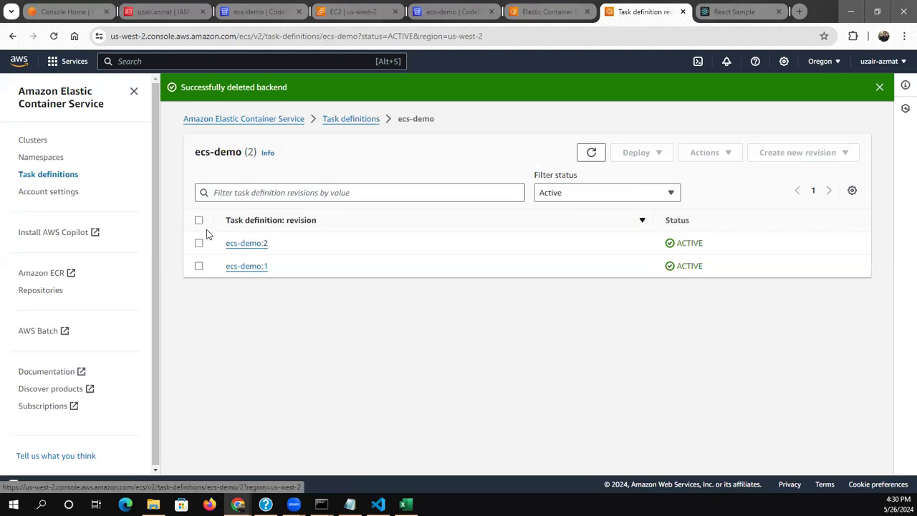
{"action": "left_click", "coordinate": [199, 221]}
{"action": "left_click", "coordinate": [688, 164]}
{"action": "left_click", "coordinate": [686, 174]}
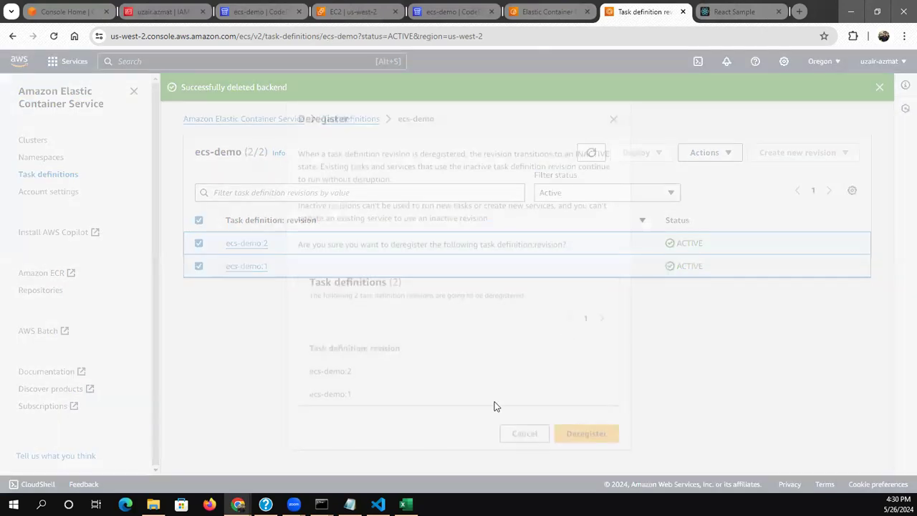
{"action": "left_click", "coordinate": [581, 432]}
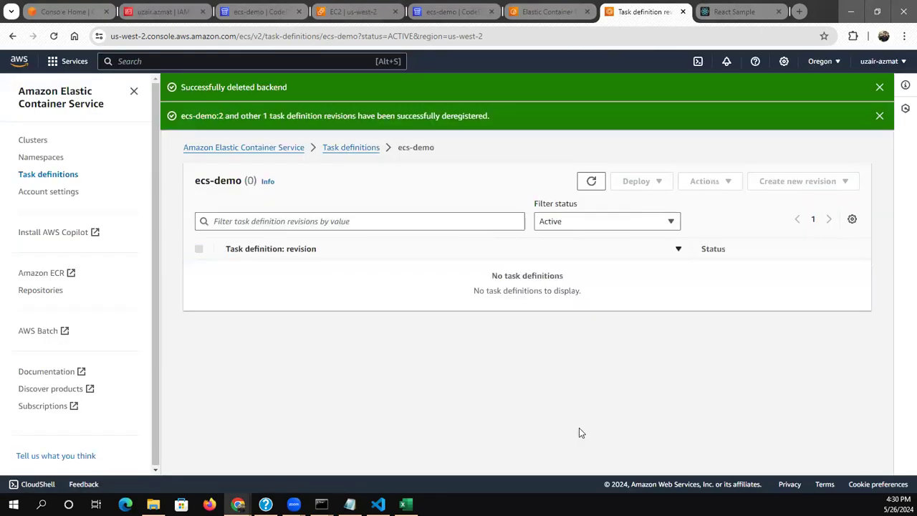
Return to the task definitions list and check which revision and deployment options are offered for ecs-demo
{"action": "left_click", "coordinate": [326, 150]}
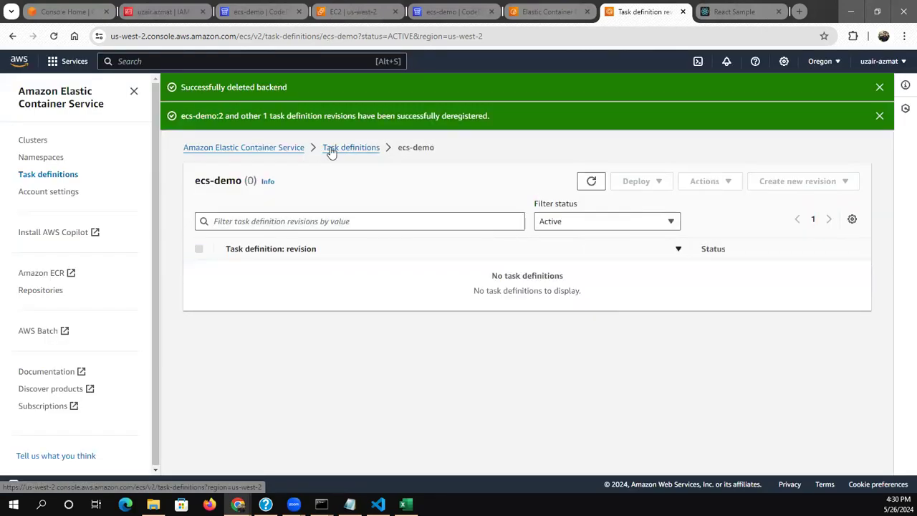
{"action": "left_click", "coordinate": [198, 272]}
{"action": "left_click", "coordinate": [672, 186]}
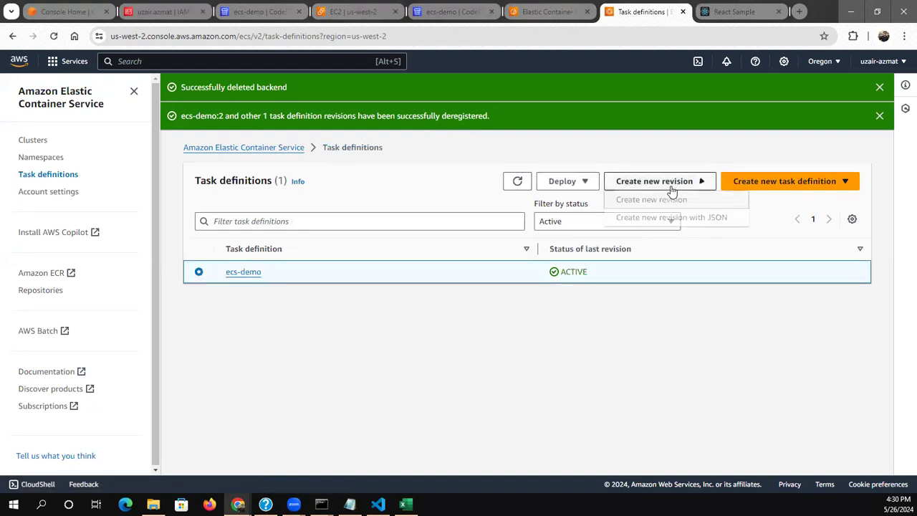
{"action": "left_click", "coordinate": [571, 181]}
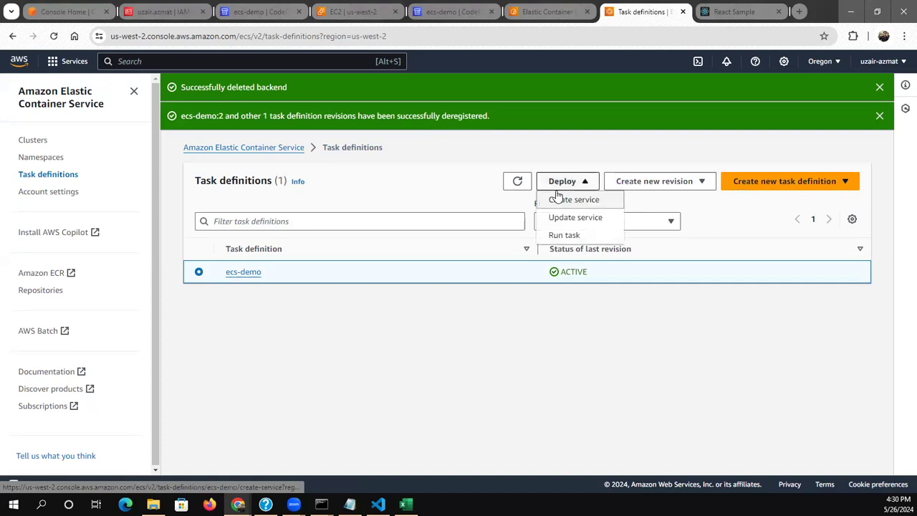
{"action": "left_click", "coordinate": [480, 328]}
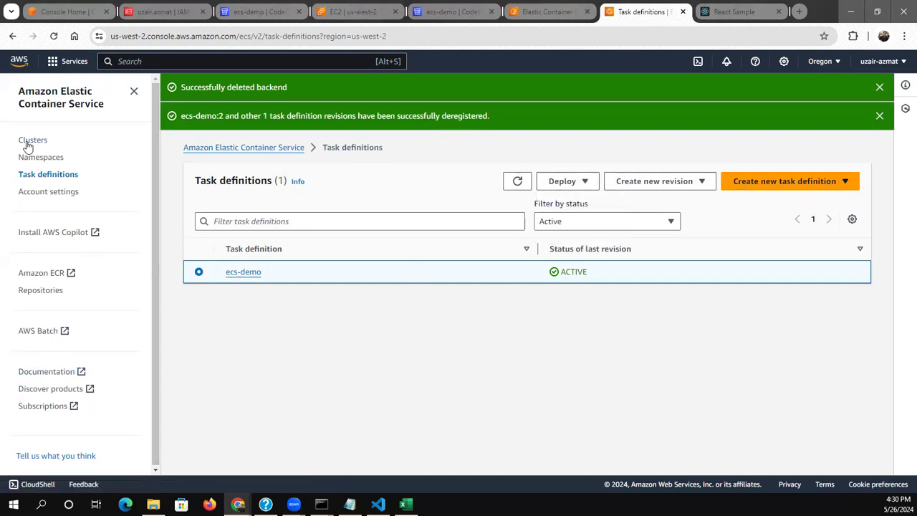
Switch to the EC2 console and go from the HTTP:80 listener back to the list of load balancers
{"action": "left_click", "coordinate": [351, 12]}
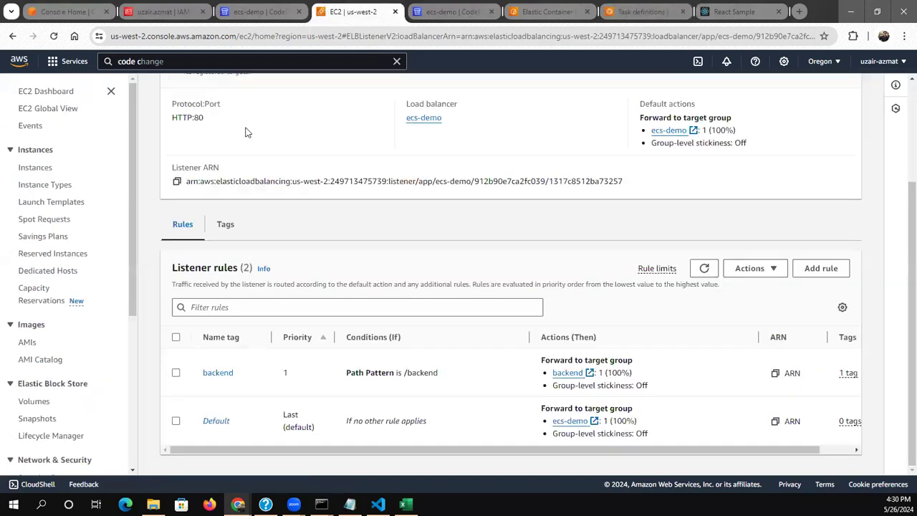
{"action": "scroll", "coordinate": [238, 148], "scroll_direction": "up", "scroll_amount": 1}
{"action": "scroll", "coordinate": [236, 144], "scroll_direction": "up", "scroll_amount": 2}
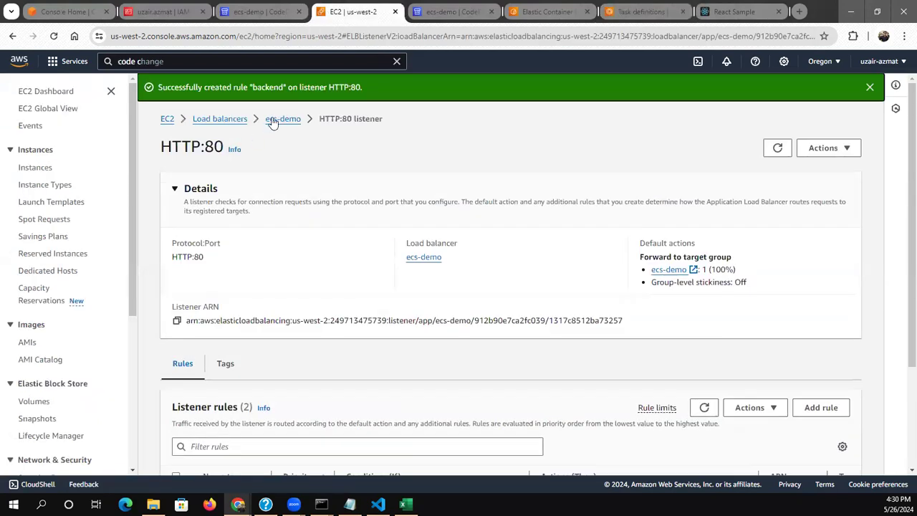
{"action": "left_click", "coordinate": [234, 118]}
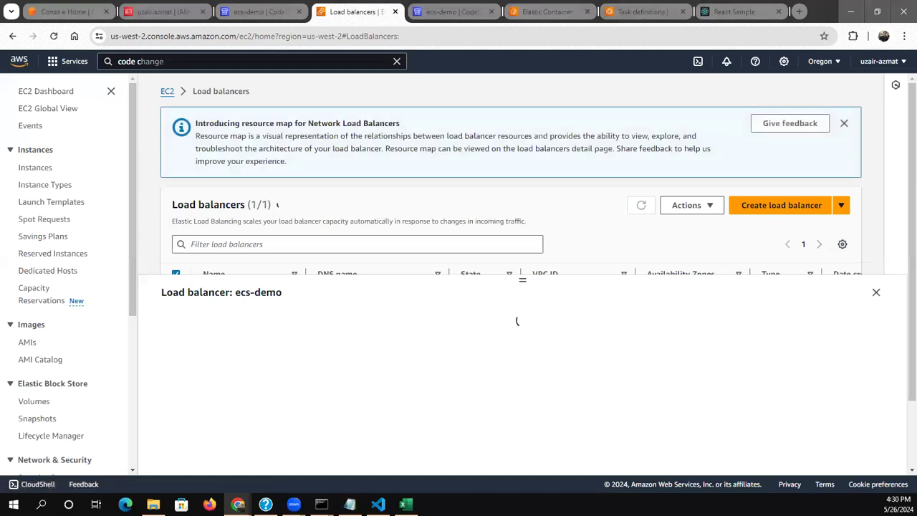